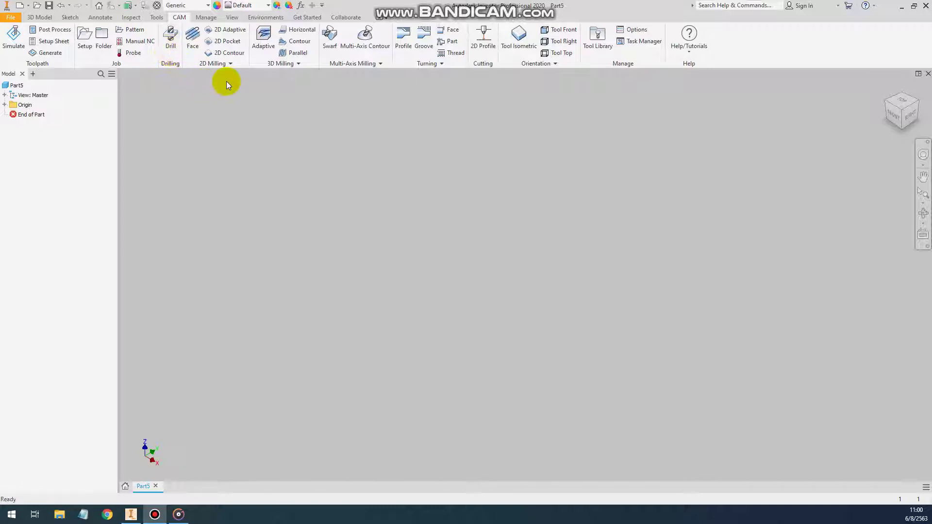
Step: Start a new sketch on the XY origin plane
{"action": "left_click", "coordinate": [231, 66]}
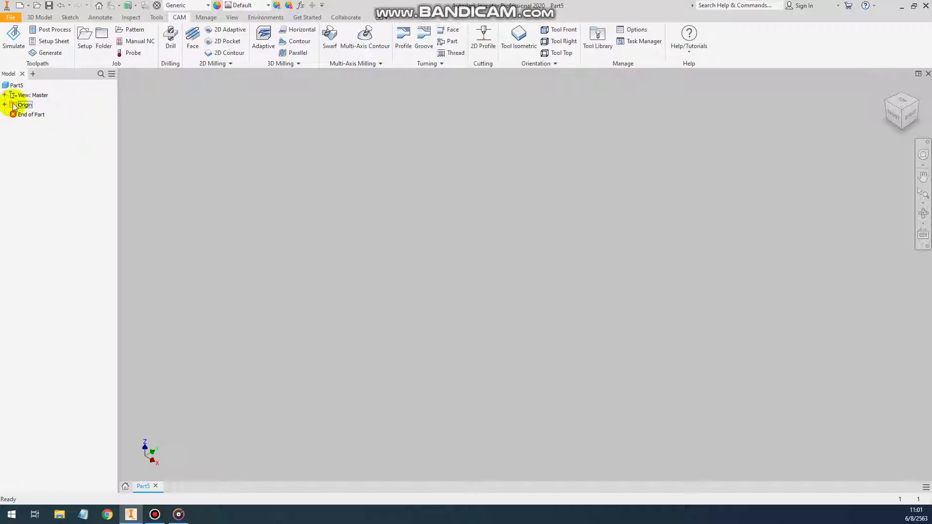
{"action": "left_click", "coordinate": [39, 17]}
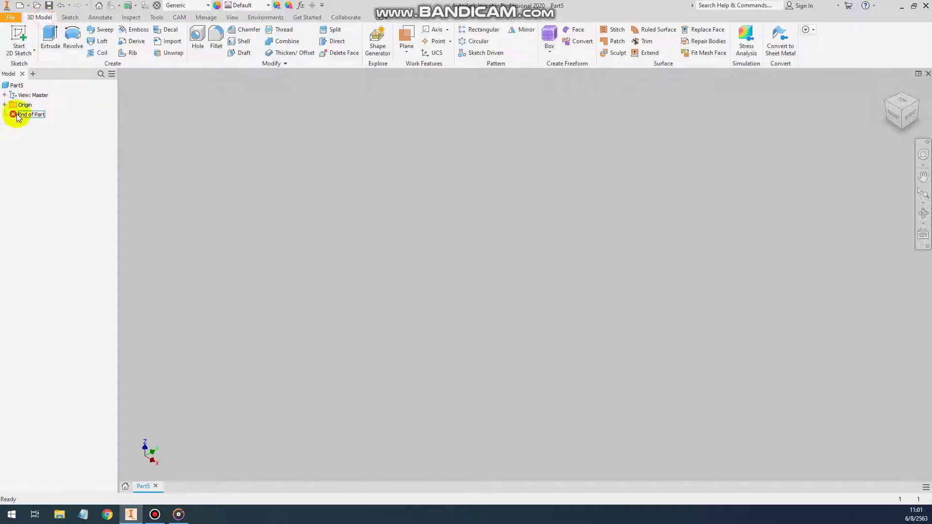
{"action": "left_click", "coordinate": [4, 105]}
{"action": "left_click", "coordinate": [36, 134]}
{"action": "right_click", "coordinate": [38, 137]}
{"action": "left_click", "coordinate": [77, 163]}
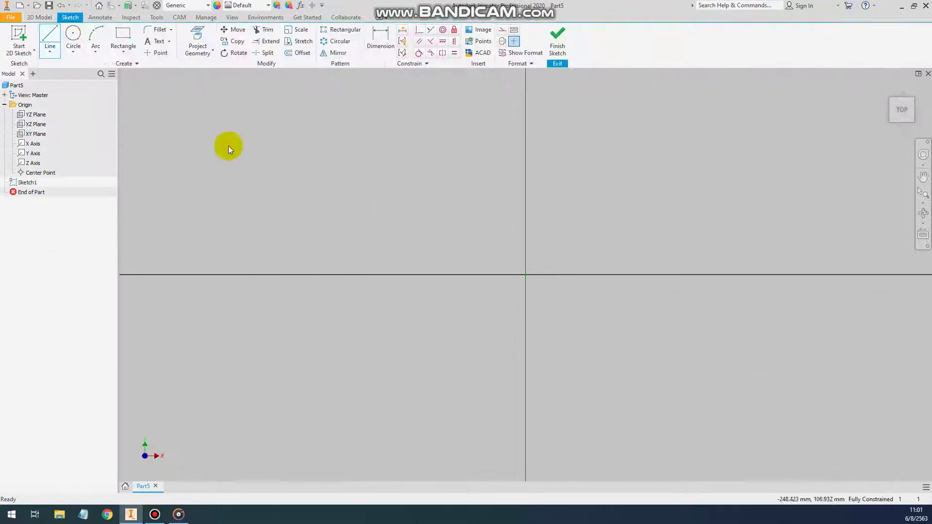
Step: Draw a two-point center rectangle centred on the origin
{"action": "left_click", "coordinate": [129, 53]}
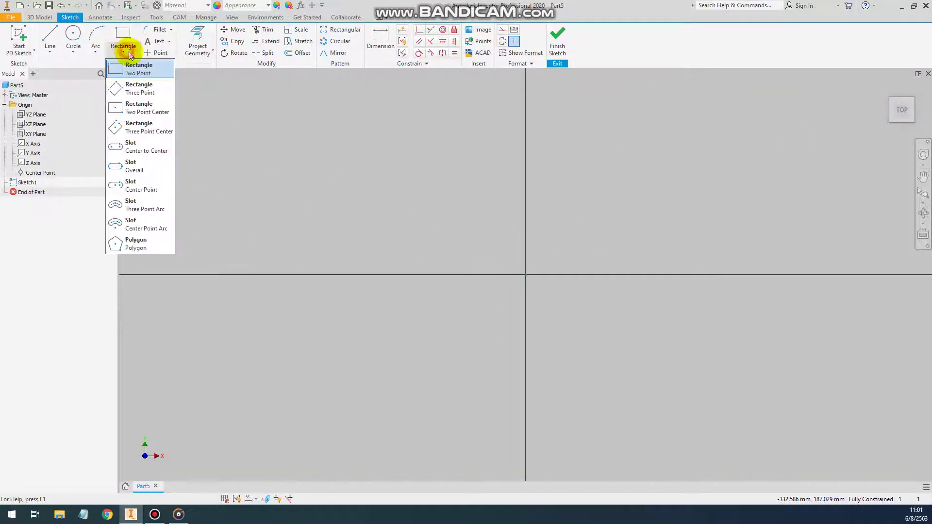
{"action": "left_click", "coordinate": [154, 115]}
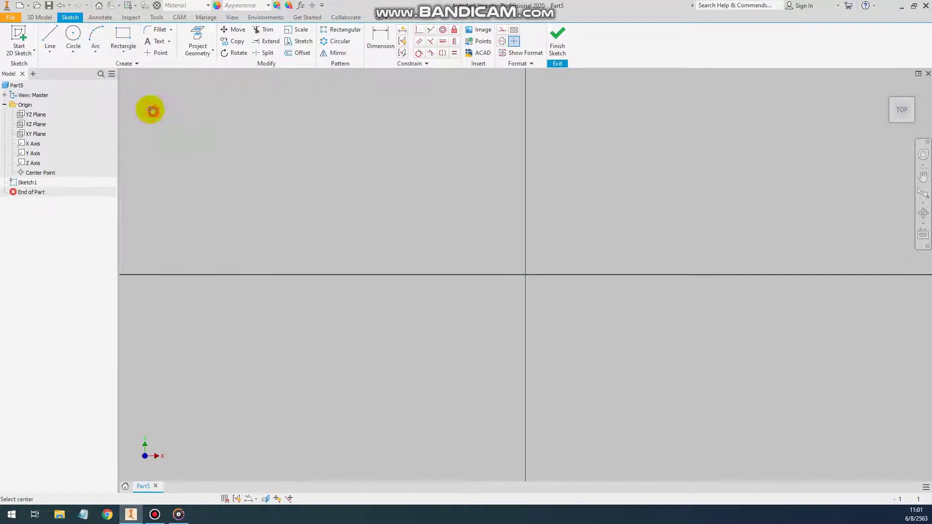
{"action": "left_click", "coordinate": [526, 275]}
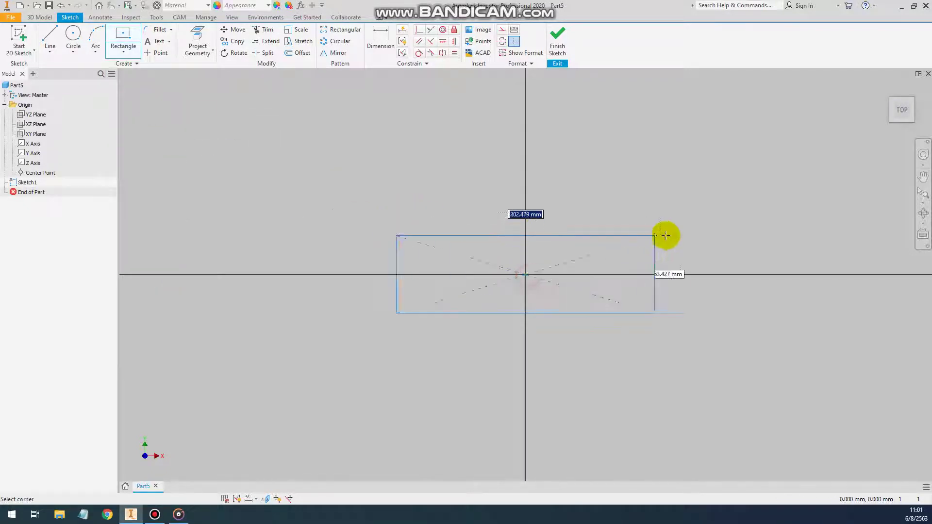
{"action": "left_click", "coordinate": [663, 189]}
Step: Dimension the rectangle 150 mm wide and 100 mm tall and finish the sketch
{"action": "left_click", "coordinate": [380, 41]}
{"action": "left_click", "coordinate": [487, 189]}
{"action": "left_click", "coordinate": [490, 171]}
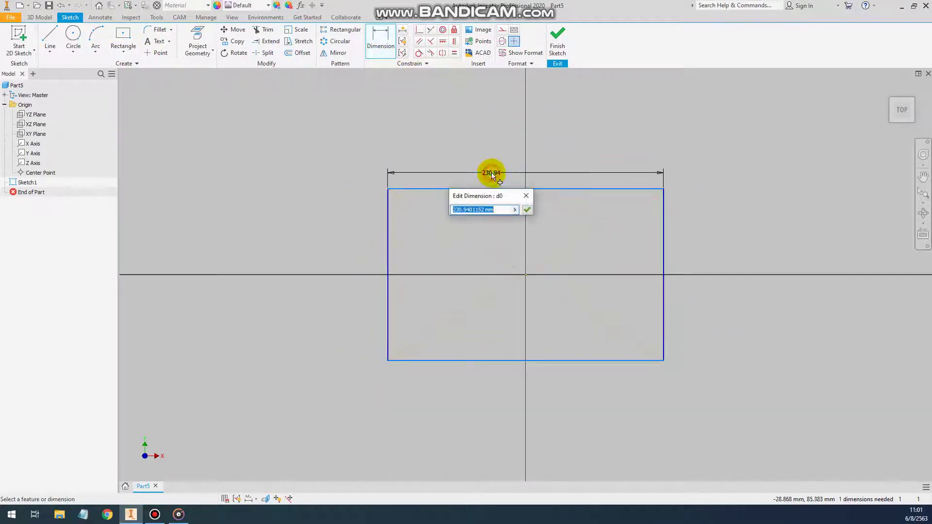
{"action": "type", "text": "150"}
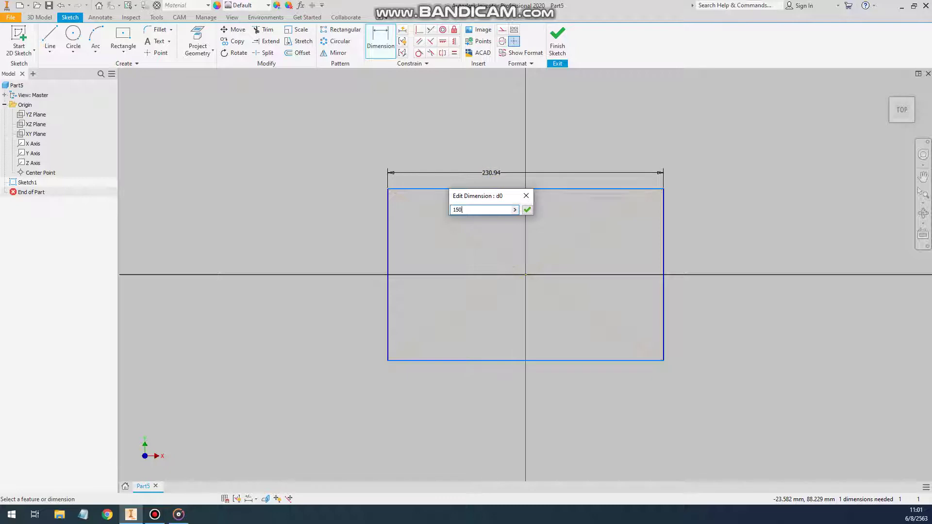
{"action": "key", "text": "Return"}
{"action": "left_click", "coordinate": [617, 263]}
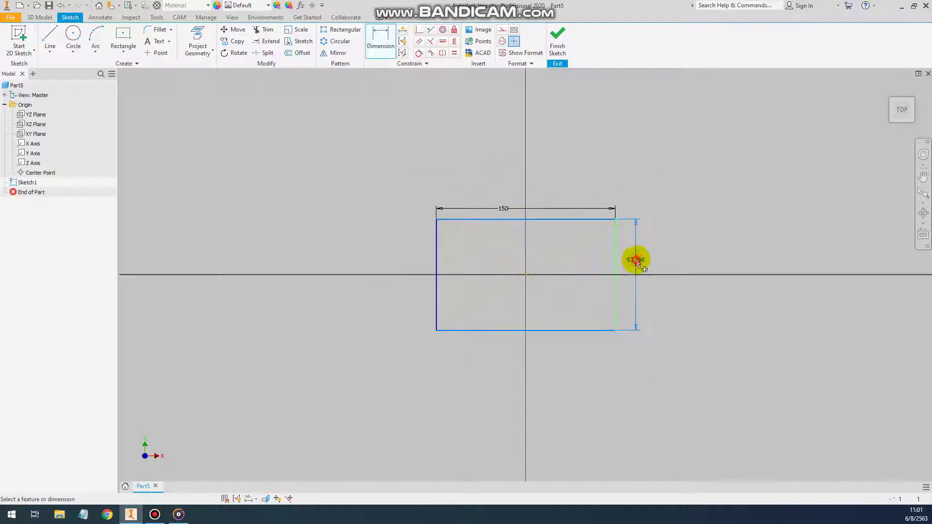
{"action": "type", "text": "100"}
{"action": "key", "text": "Return"}
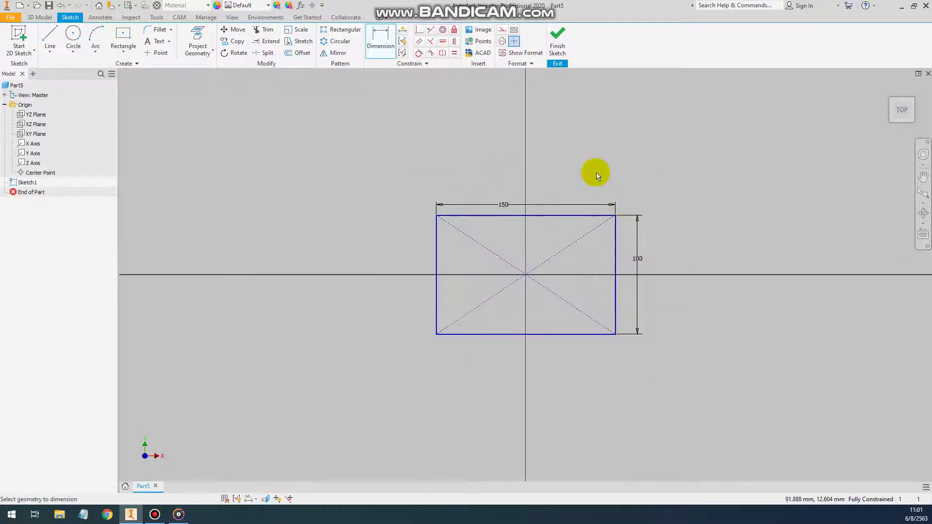
{"action": "left_click", "coordinate": [557, 35]}
{"action": "scroll", "coordinate": [578, 264], "scroll_direction": "down", "scroll_amount": 3}
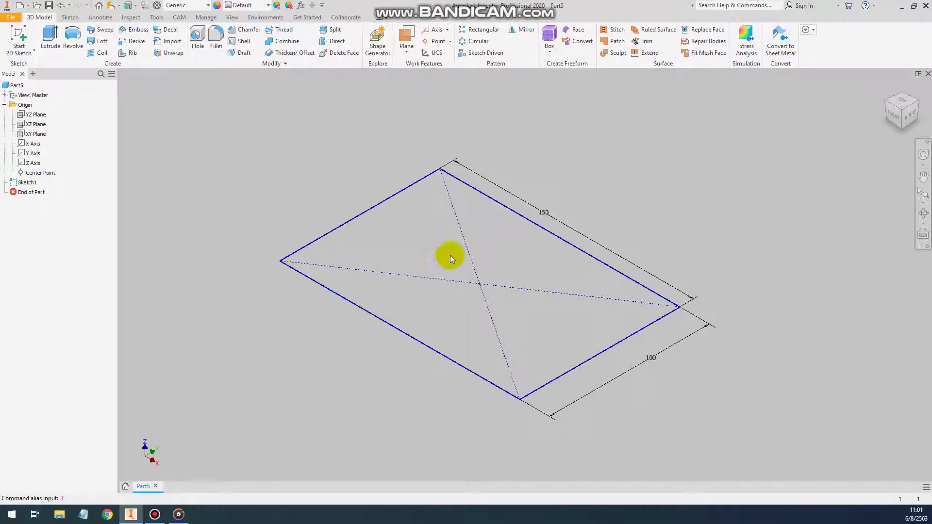
Step: Extrude the 150 × 100 rectangle 25 mm into a solid block
{"action": "left_click", "coordinate": [50, 40]}
{"action": "mouse_move", "coordinate": [480, 244]}
{"action": "left_mouse_down"}
{"action": "mouse_move", "coordinate": [456, 193]}
{"action": "mouse_move", "coordinate": [443, 198]}
{"action": "left_mouse_up"}
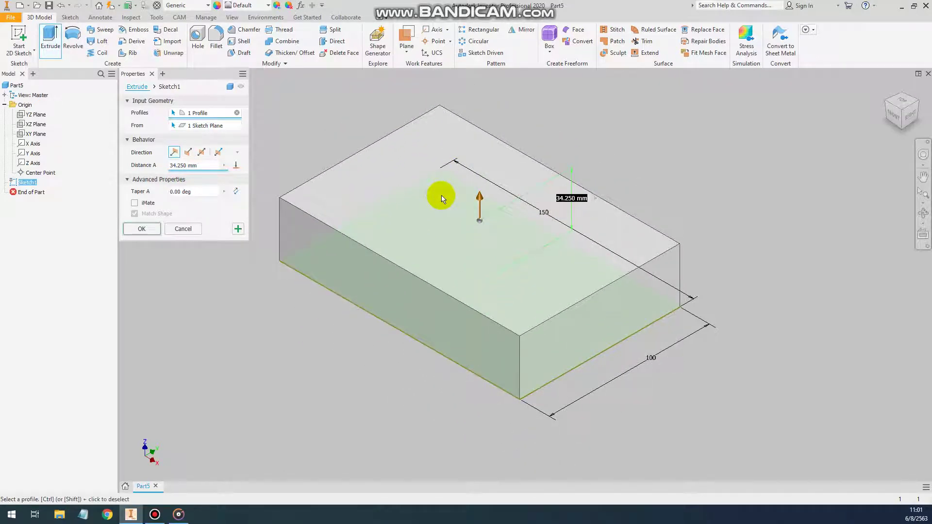
{"action": "type", "text": "25"}
{"action": "left_click", "coordinate": [155, 230]}
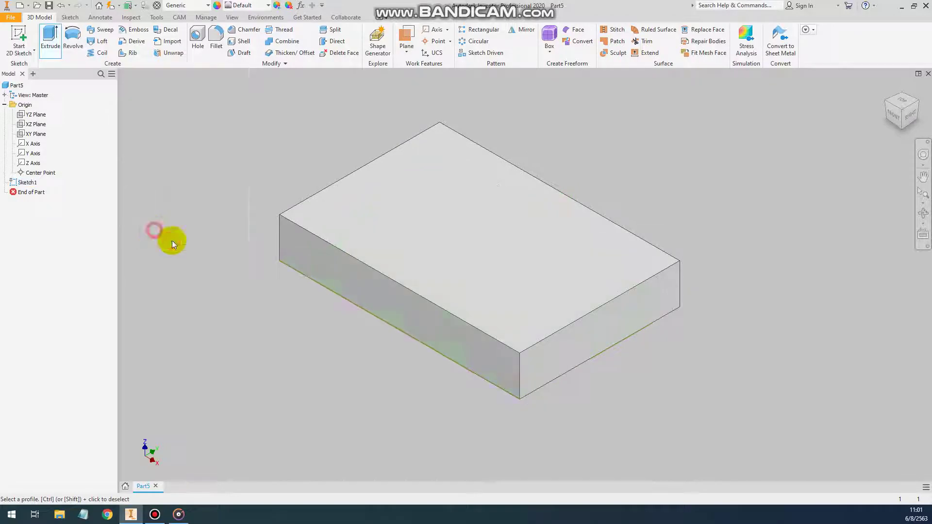
Step: Start a sketch on the block's top face with a point near the bottom-left corner
{"action": "left_click", "coordinate": [22, 37]}
{"action": "left_click", "coordinate": [387, 235]}
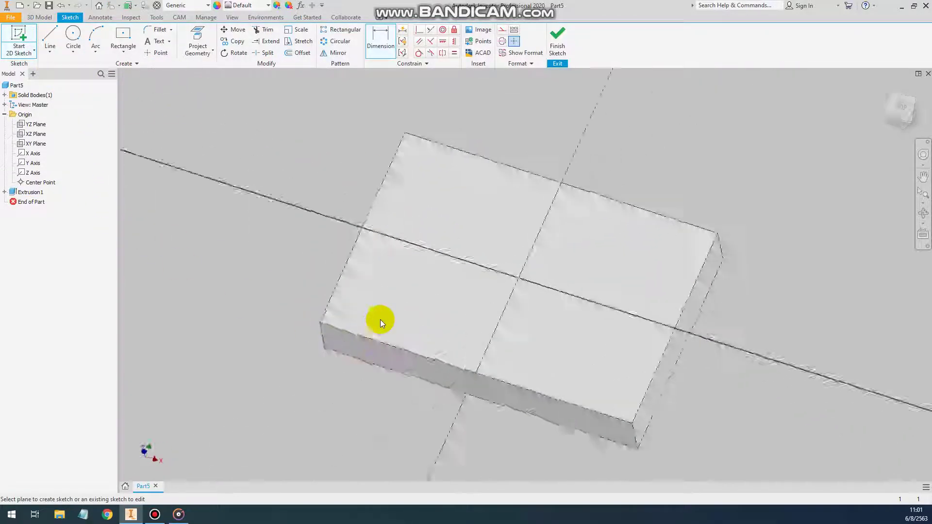
{"action": "left_click", "coordinate": [152, 53]}
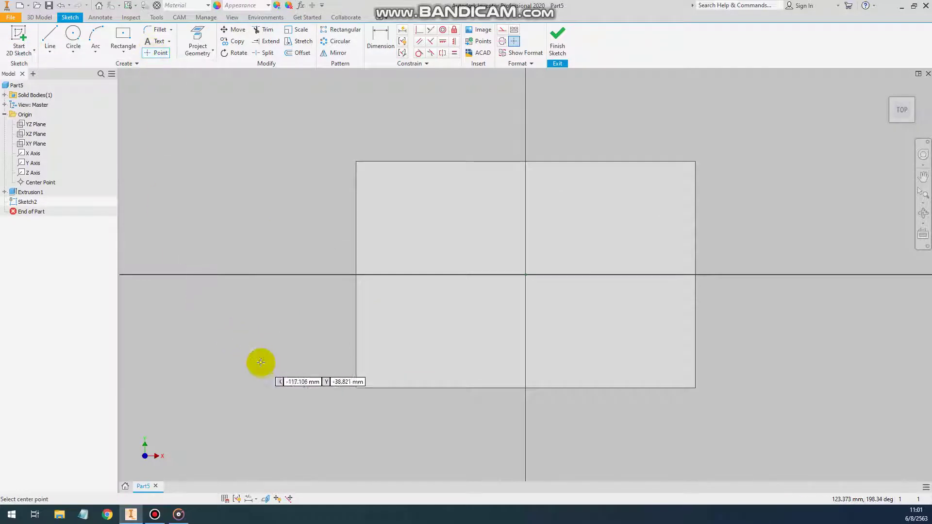
{"action": "left_click", "coordinate": [386, 358]}
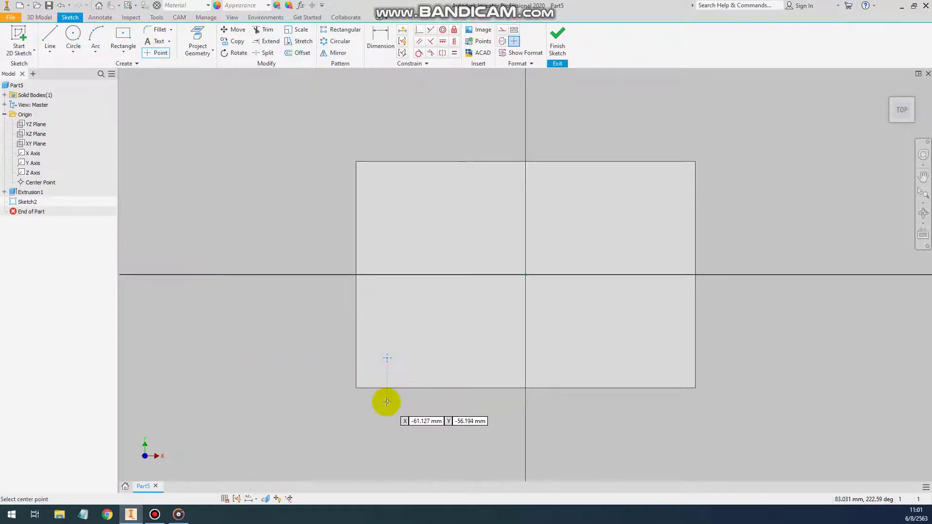
{"action": "scroll", "coordinate": [386, 401], "scroll_direction": "down", "scroll_amount": 3}
Step: Dimension the point 10 mm from the face's left edge
{"action": "left_click", "coordinate": [378, 39]}
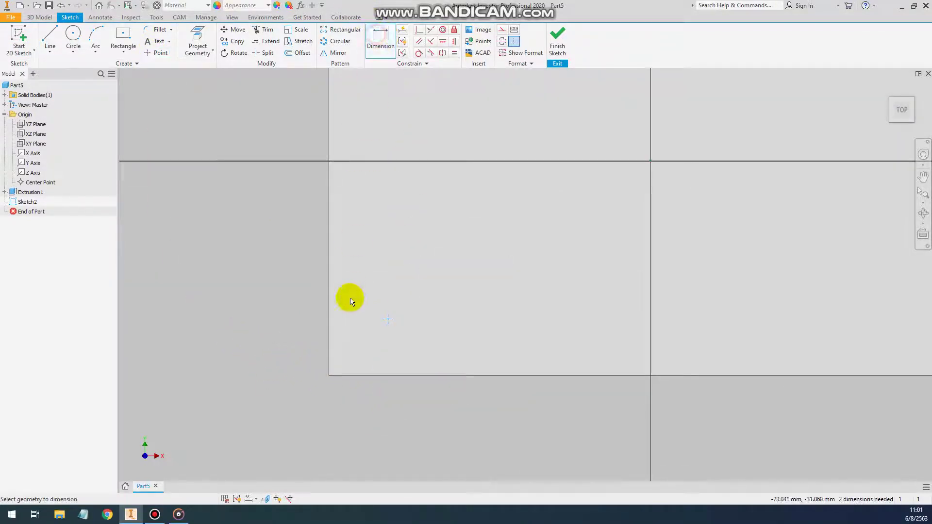
{"action": "left_click", "coordinate": [387, 318]}
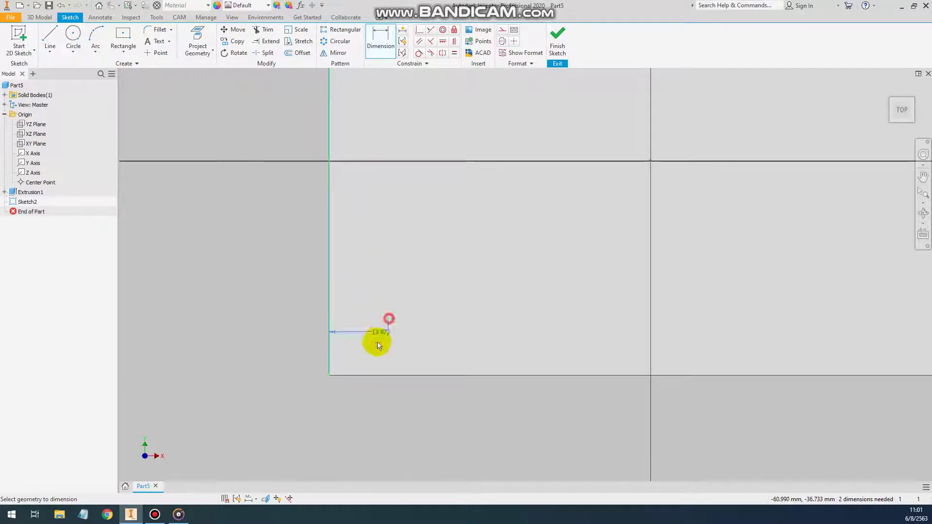
{"action": "left_click", "coordinate": [357, 402]}
{"action": "type", "text": "10"}
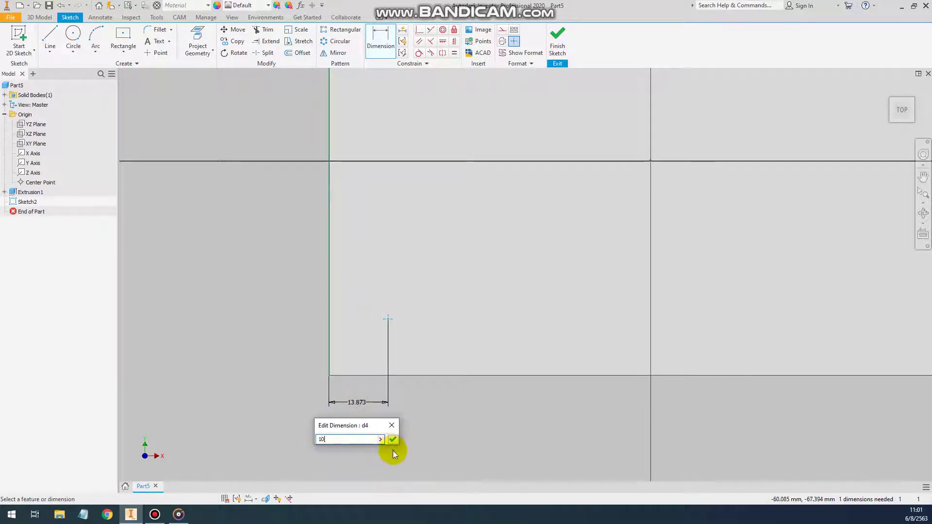
{"action": "key", "text": "Return"}
Step: Link the point's distance from the bottom edge to the 10 mm dimension and finish the sketch
{"action": "left_click", "coordinate": [372, 319]}
{"action": "left_click", "coordinate": [365, 375]}
{"action": "left_click", "coordinate": [308, 355]}
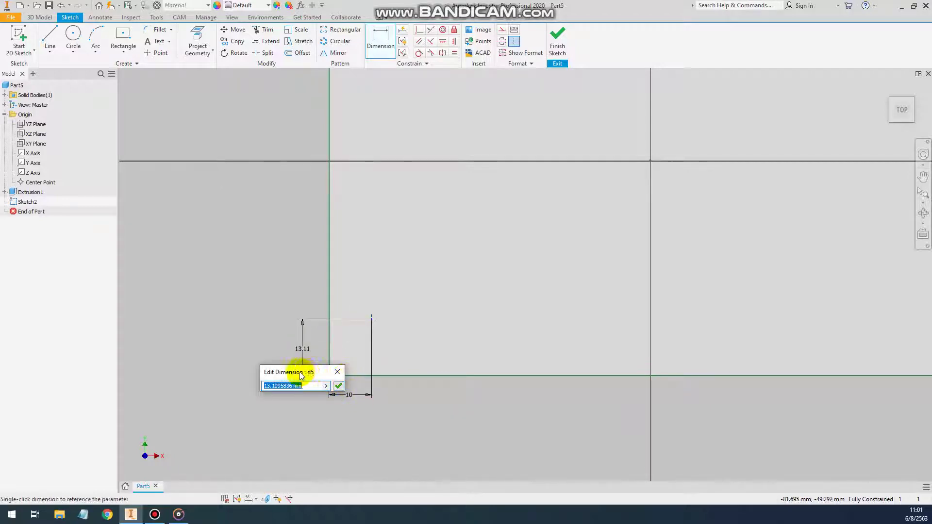
{"action": "left_click", "coordinate": [299, 373]}
{"action": "left_click", "coordinate": [353, 402]}
{"action": "left_click", "coordinate": [272, 362]}
{"action": "scroll", "coordinate": [322, 412], "scroll_direction": "up", "scroll_amount": 3}
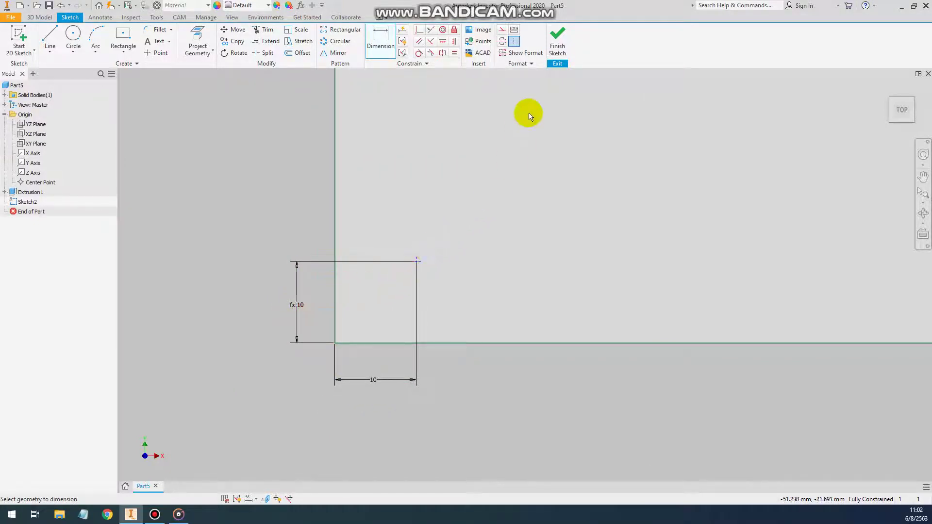
{"action": "left_click", "coordinate": [556, 39]}
{"action": "scroll", "coordinate": [345, 237], "scroll_direction": "up", "scroll_amount": 5}
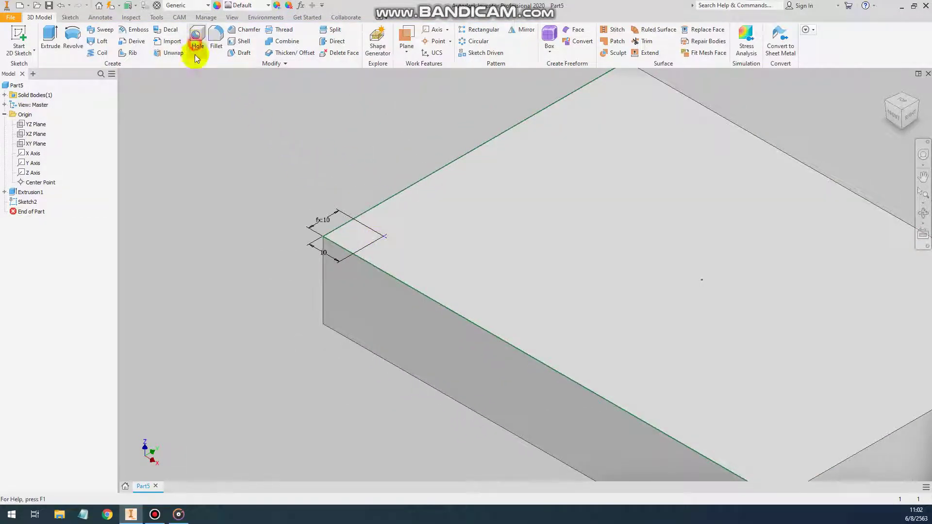
Step: Place an 8 mm hole at the sketched corner point
{"action": "left_click", "coordinate": [196, 48]}
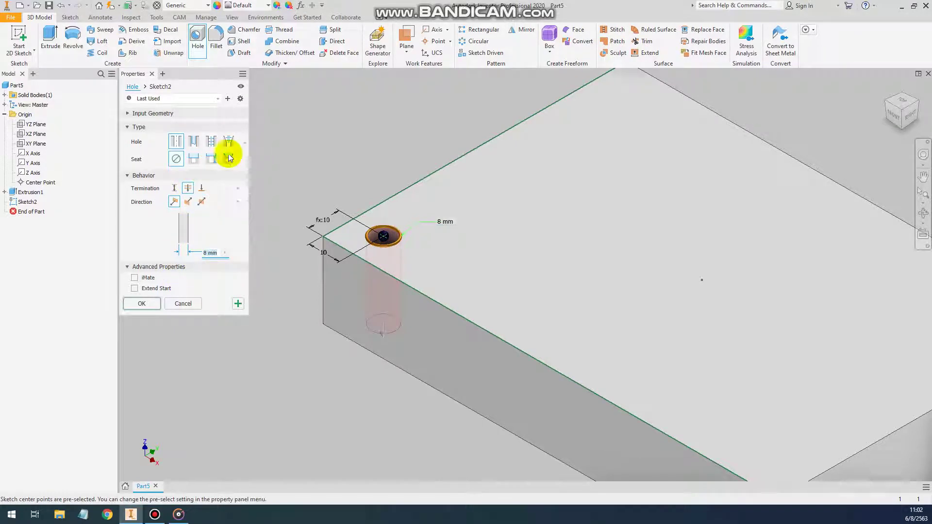
{"action": "left_click", "coordinate": [144, 308]}
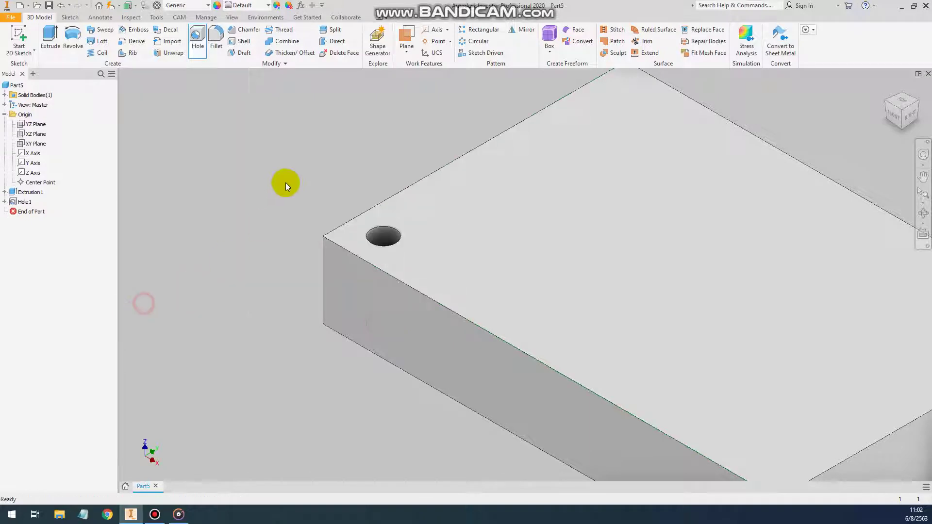
{"action": "middle_click_drag", "start_coordinate": [284, 183], "coordinate": [326, 183]}
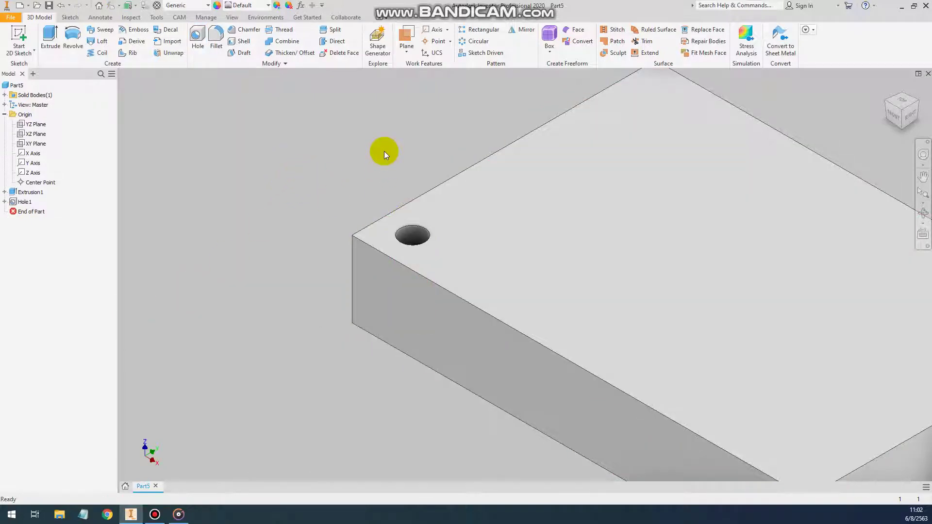
{"action": "middle_click_drag", "start_coordinate": [385, 152], "coordinate": [354, 157]}
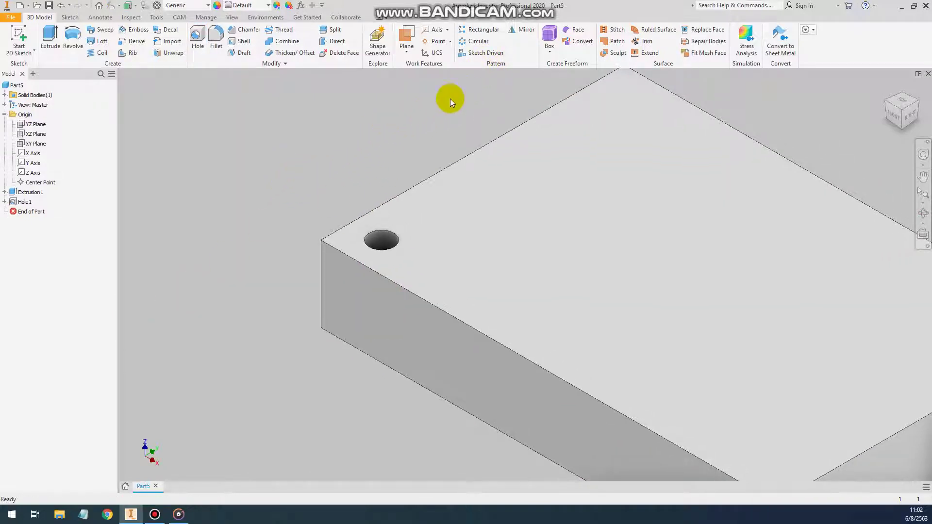
Step: Pattern the hole rectangularly along the block's back and front top edges
{"action": "left_click", "coordinate": [477, 31]}
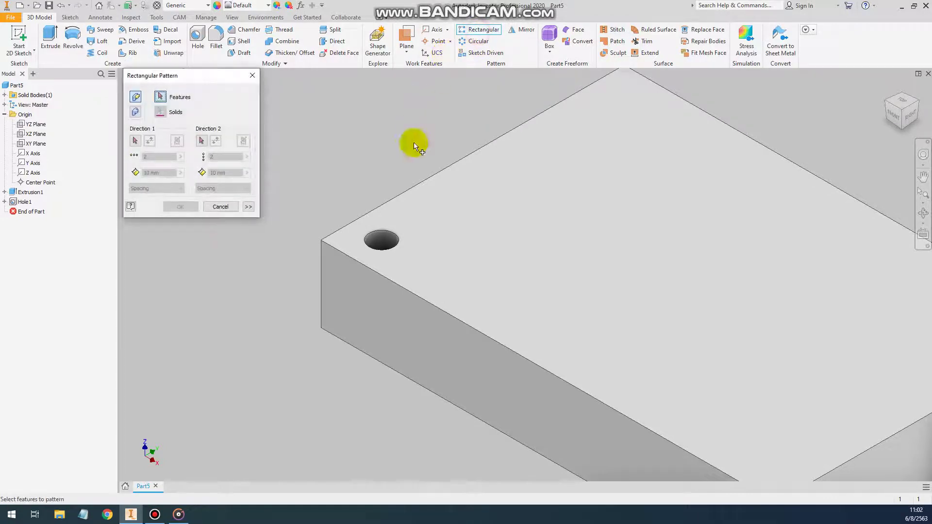
{"action": "left_click", "coordinate": [391, 240]}
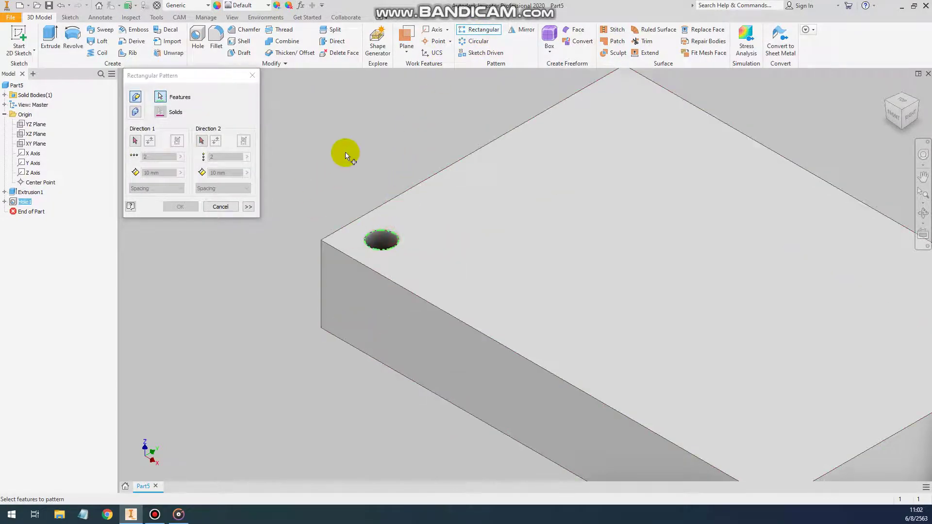
{"action": "left_click", "coordinate": [135, 140]}
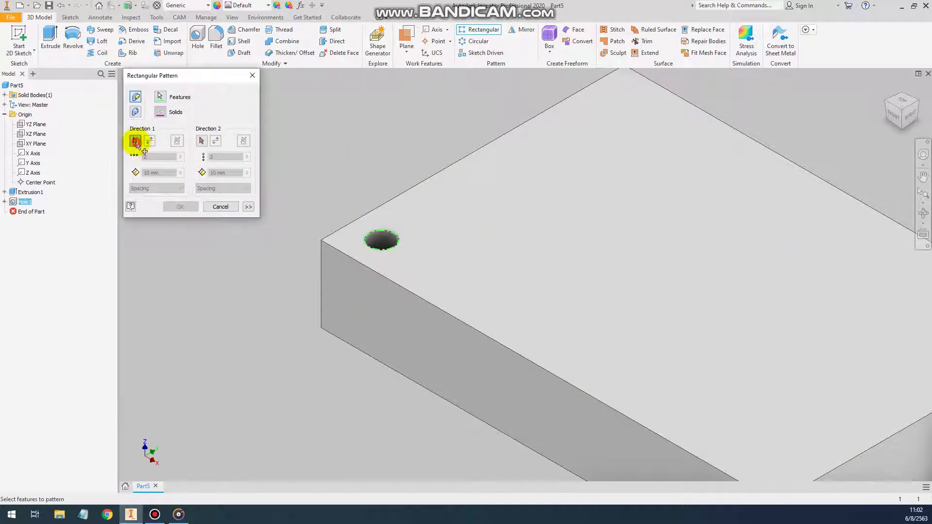
{"action": "left_click", "coordinate": [465, 152]}
{"action": "middle_click_drag", "start_coordinate": [380, 230], "coordinate": [381, 233]}
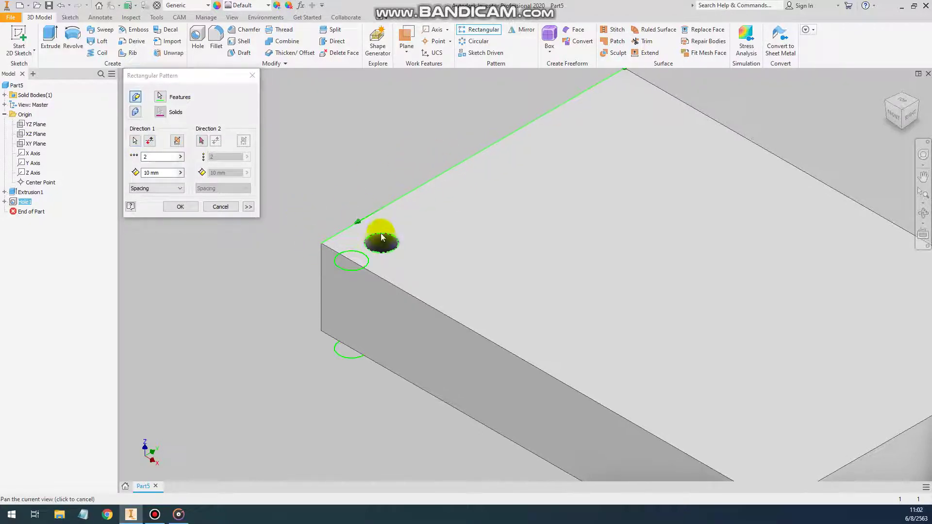
{"action": "left_click", "coordinate": [150, 141]}
{"action": "left_click", "coordinate": [201, 141]}
{"action": "left_click", "coordinate": [401, 290]}
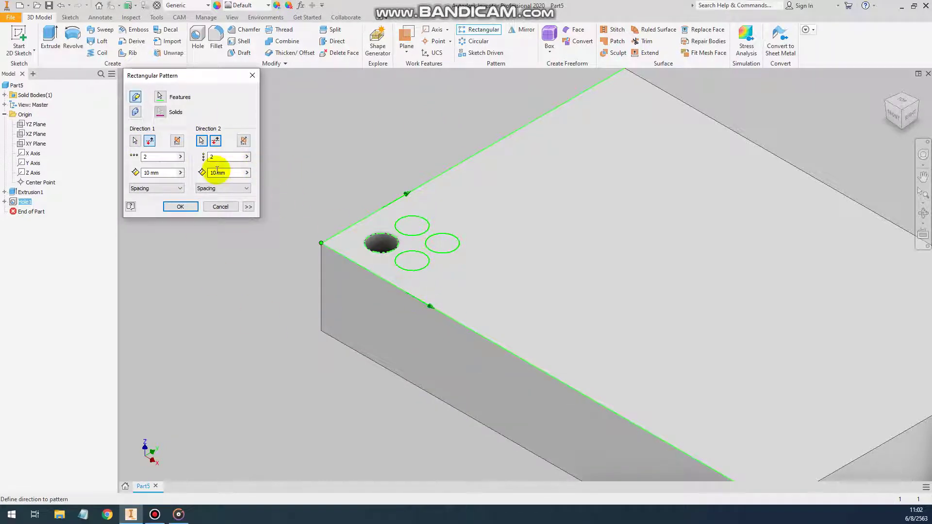
Step: Set pattern counts 3 and 2 with 15 and 20 spacing to make six holes
{"action": "left_click", "coordinate": [146, 156]}
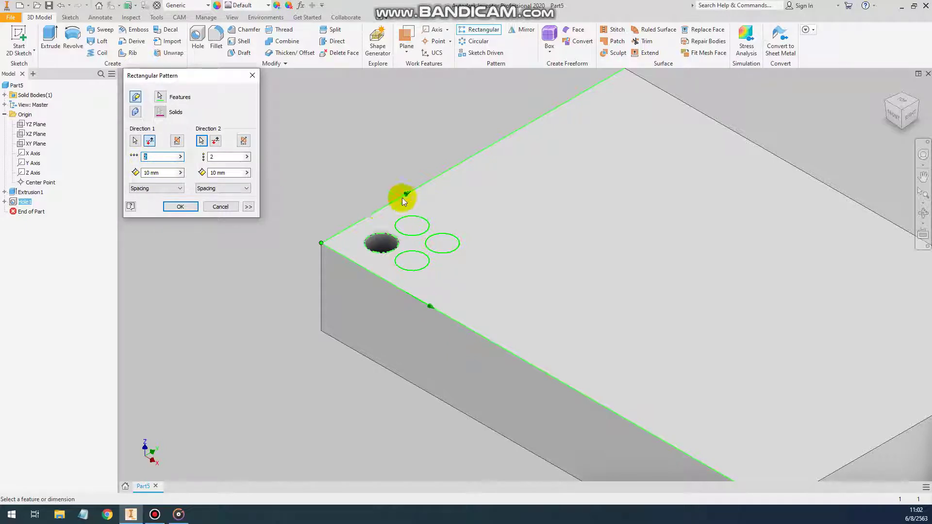
{"action": "left_click", "coordinate": [148, 156]}
{"action": "type", "text": "3"}
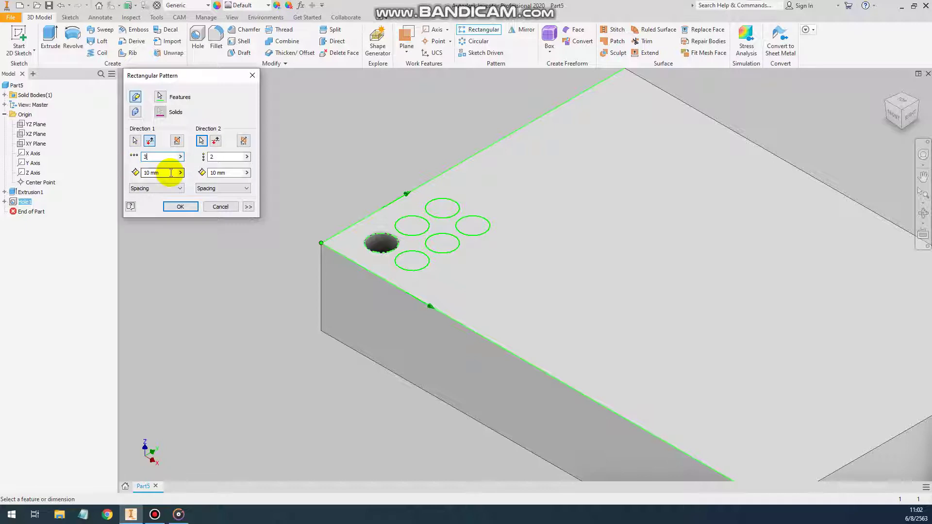
{"action": "left_click", "coordinate": [214, 156]}
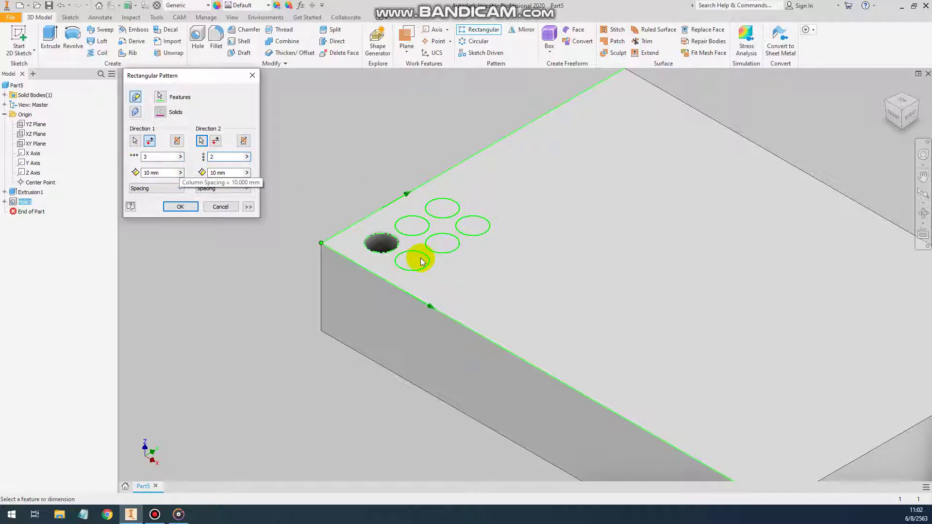
{"action": "left_click", "coordinate": [223, 172]}
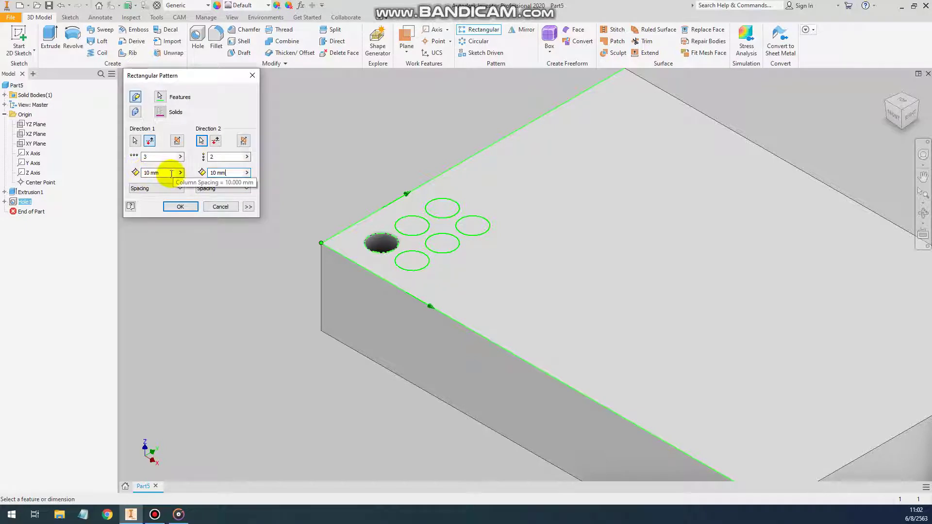
{"action": "left_click_drag", "start_coordinate": [168, 171], "coordinate": [143, 170]}
{"action": "type", "text": "15"}
{"action": "left_click", "coordinate": [223, 156]}
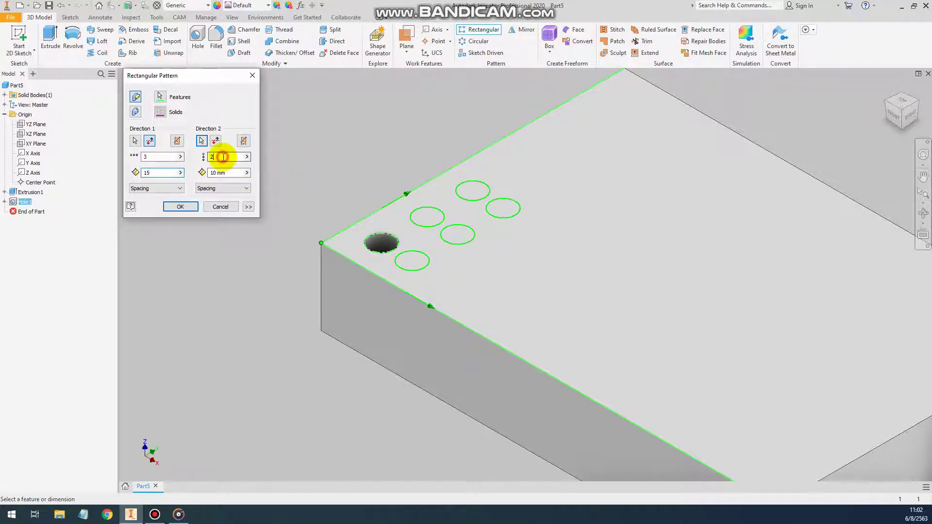
{"action": "left_click_drag", "start_coordinate": [239, 172], "coordinate": [191, 173]}
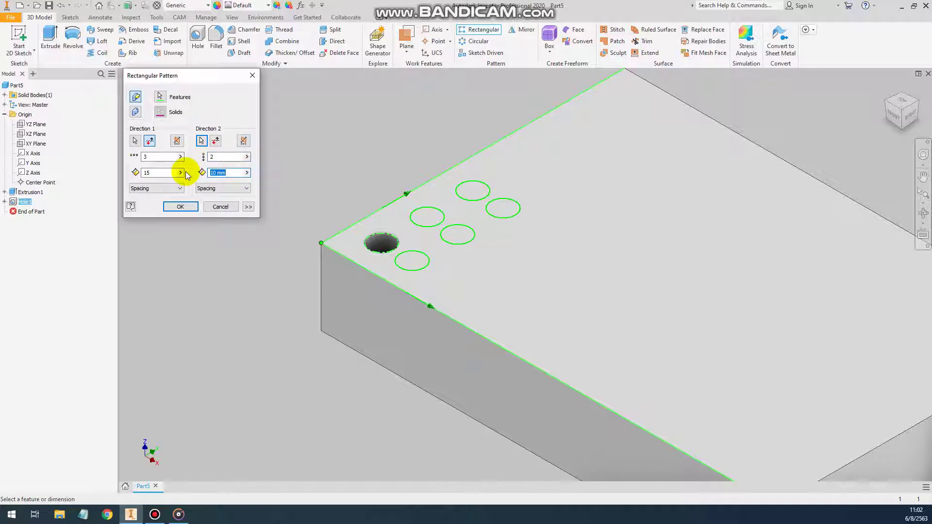
{"action": "type", "text": "20"}
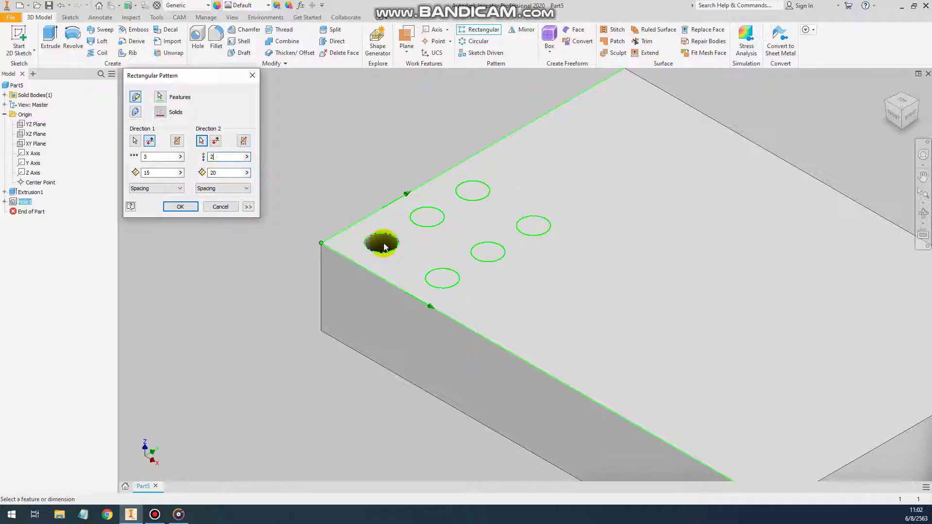
{"action": "middle_click_drag", "start_coordinate": [383, 242], "coordinate": [351, 226]}
{"action": "middle_click_drag", "start_coordinate": [462, 194], "coordinate": [463, 234]}
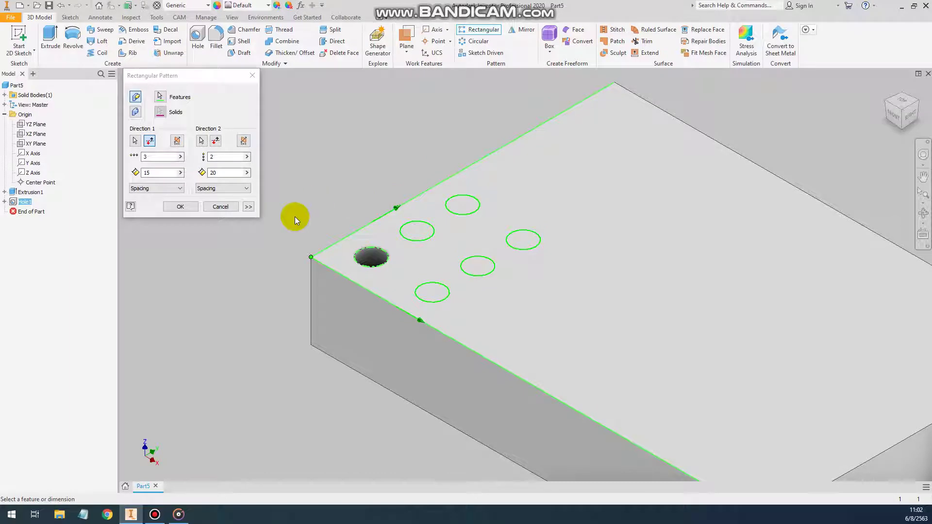
{"action": "left_click", "coordinate": [181, 206]}
{"action": "middle_click_drag", "start_coordinate": [356, 191], "coordinate": [364, 204]}
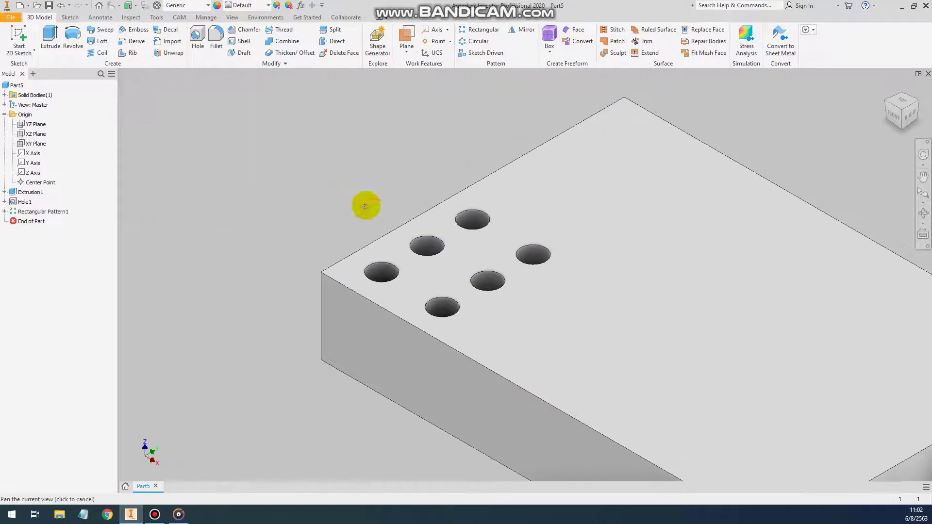
{"action": "middle_click_drag", "start_coordinate": [276, 210], "coordinate": [230, 210]}
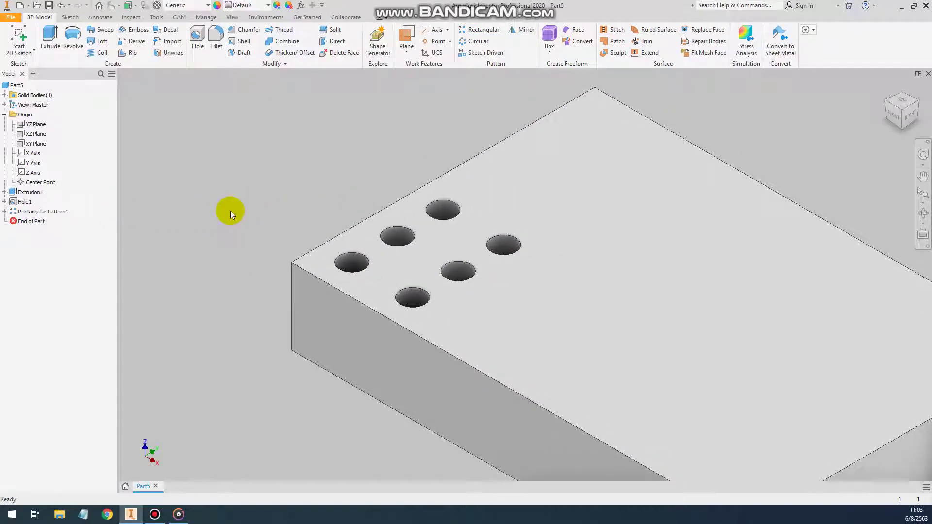
{"action": "middle_click_drag", "start_coordinate": [313, 203], "coordinate": [330, 214]}
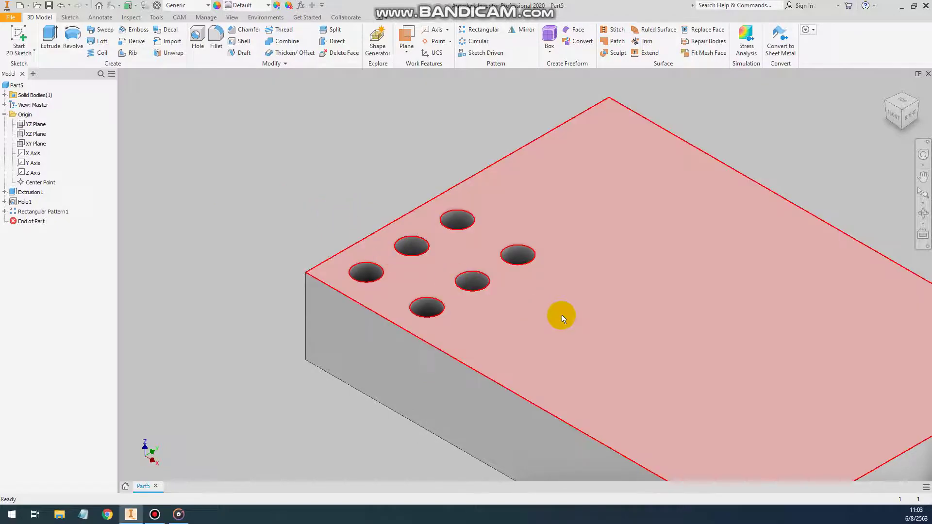
{"action": "key", "text": "F4"}
{"action": "mouse_move", "coordinate": [578, 260]}
{"action": "left_mouse_down"}
{"action": "mouse_move", "coordinate": [559, 361]}
{"action": "mouse_move", "coordinate": [553, 256]}
{"action": "left_mouse_up"}
{"action": "key", "text": "F2"}
{"action": "mouse_move", "coordinate": [614, 272]}
{"action": "left_mouse_down"}
{"action": "mouse_move", "coordinate": [557, 257]}
{"action": "mouse_move", "coordinate": [520, 287]}
{"action": "mouse_move", "coordinate": [476, 233]}
{"action": "mouse_move", "coordinate": [463, 241]}
{"action": "left_mouse_up"}
{"action": "mouse_move", "coordinate": [384, 238]}
{"action": "left_mouse_down"}
{"action": "mouse_move", "coordinate": [426, 263]}
{"action": "mouse_move", "coordinate": [444, 252]}
{"action": "left_mouse_up"}
{"action": "left_click", "coordinate": [17, 41]}
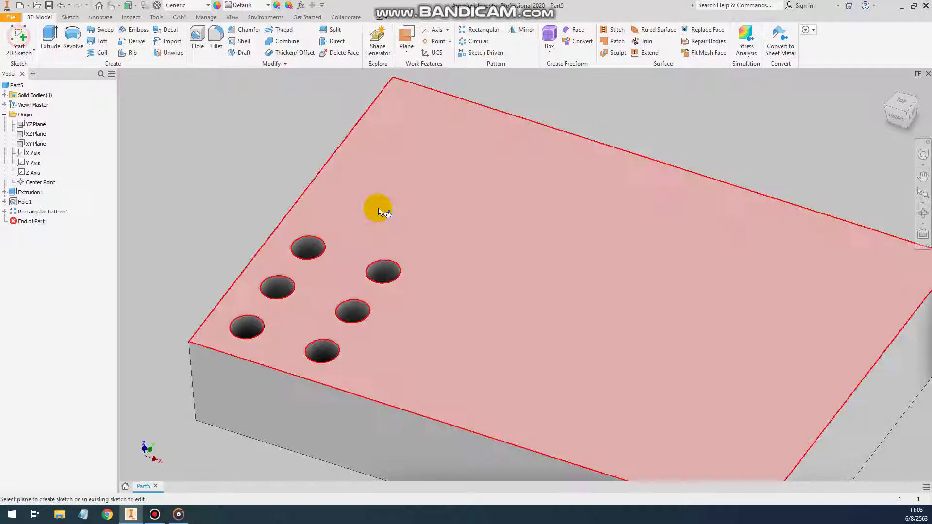
Step: Draw a circle on the top face and give it a 45 mm diameter
{"action": "left_click", "coordinate": [378, 207]}
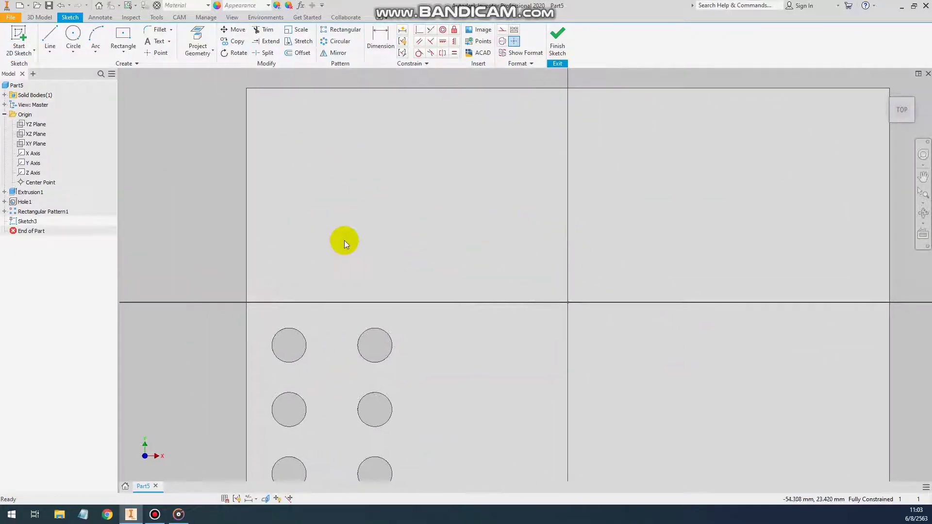
{"action": "left_click", "coordinate": [73, 36]}
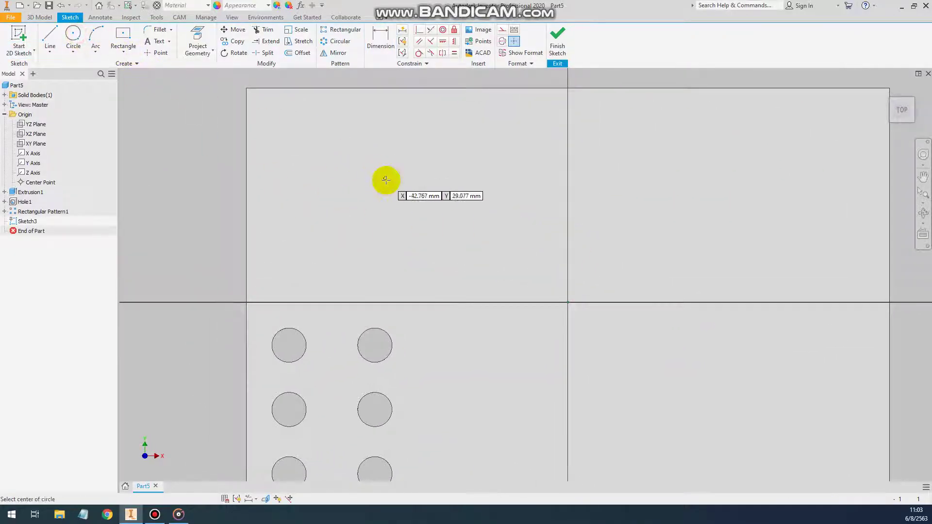
{"action": "left_click", "coordinate": [383, 203]}
{"action": "left_click", "coordinate": [406, 109]}
{"action": "middle_click_drag", "start_coordinate": [208, 150], "coordinate": [223, 162]}
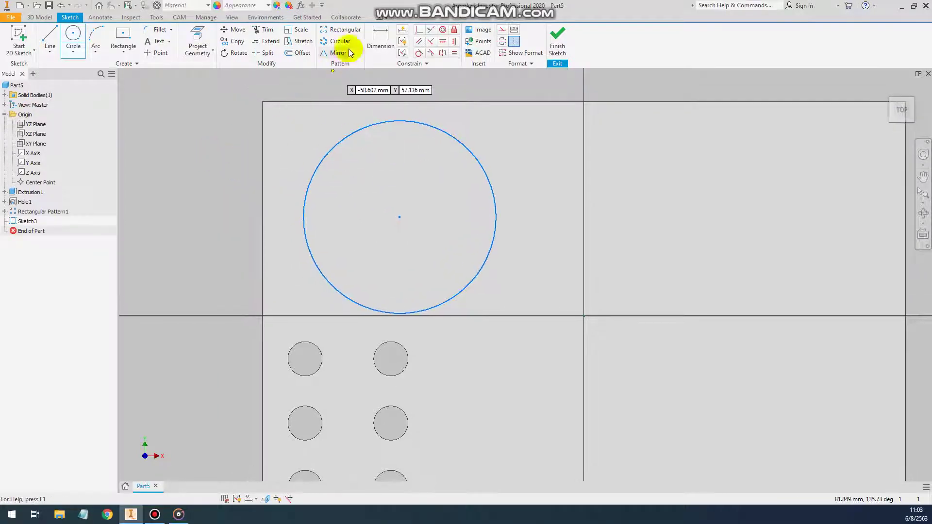
{"action": "left_click", "coordinate": [381, 39]}
{"action": "left_click", "coordinate": [486, 155]}
{"action": "type", "text": "45"}
{"action": "key", "text": "Return"}
Step: Centre the circle 28 mm from the top and left edges and finish the sketch
{"action": "left_click", "coordinate": [380, 38]}
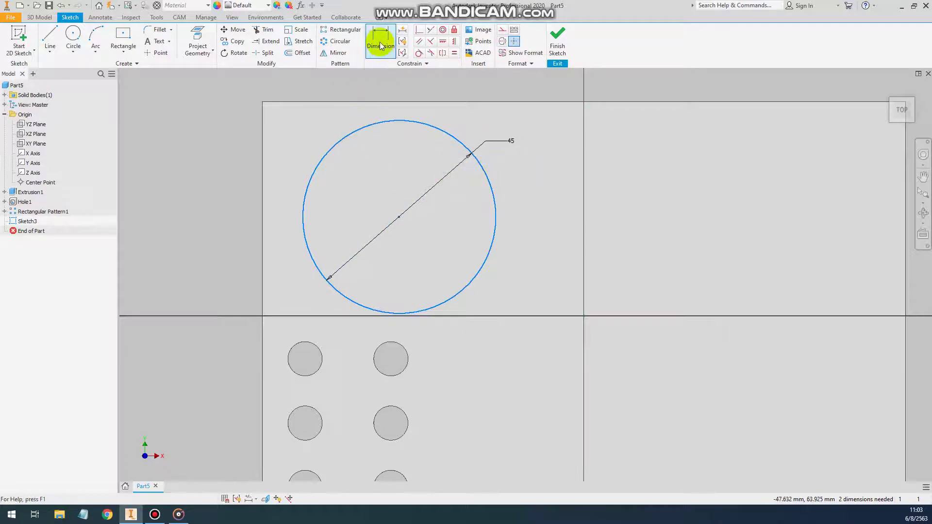
{"action": "left_click", "coordinate": [312, 101]}
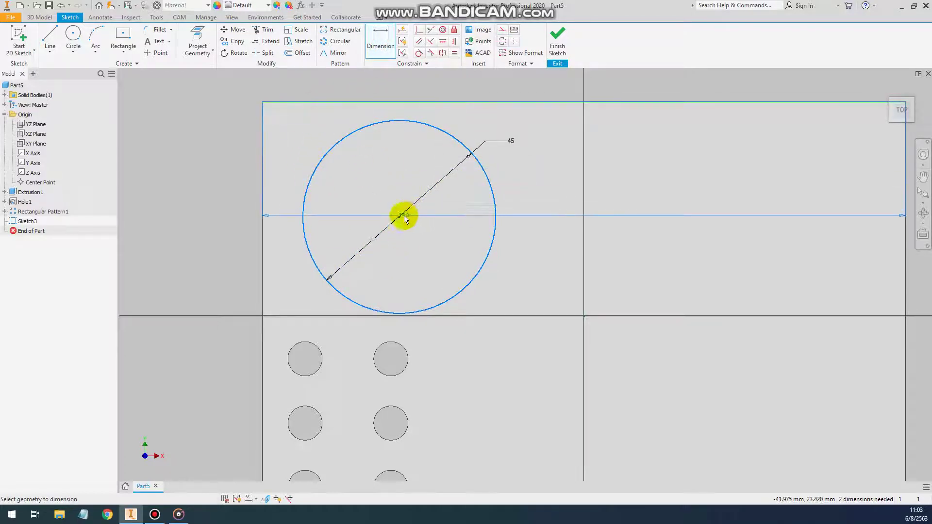
{"action": "left_click", "coordinate": [398, 218]}
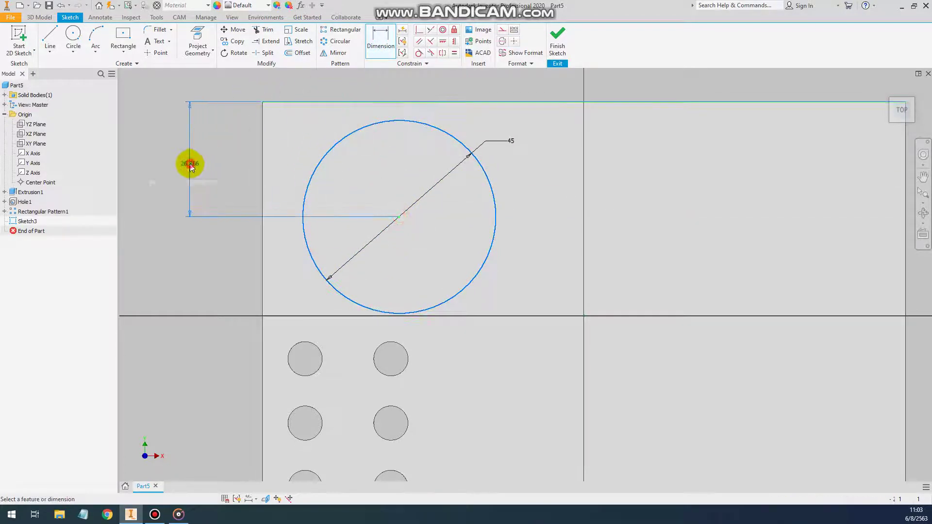
{"action": "left_click", "coordinate": [190, 166]}
{"action": "type", "text": "28"}
{"action": "key", "text": "Return"}
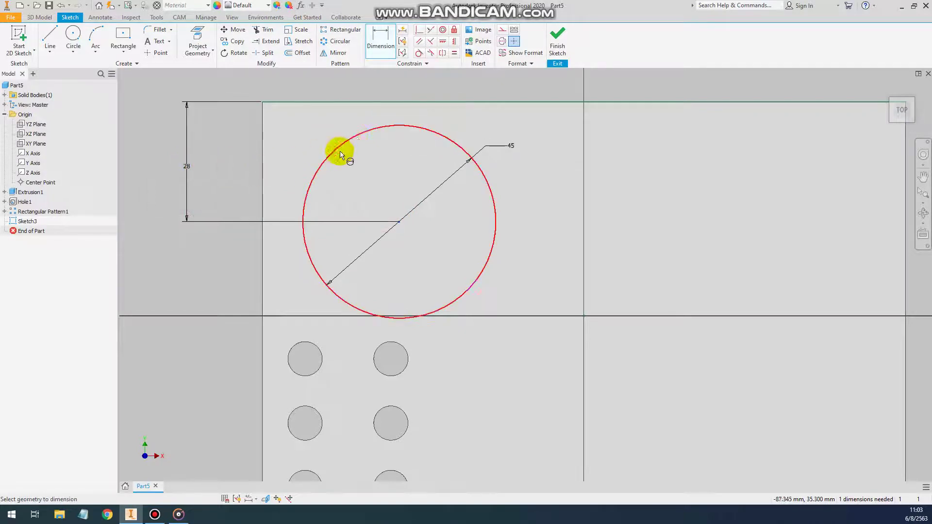
{"action": "left_click", "coordinate": [262, 131]}
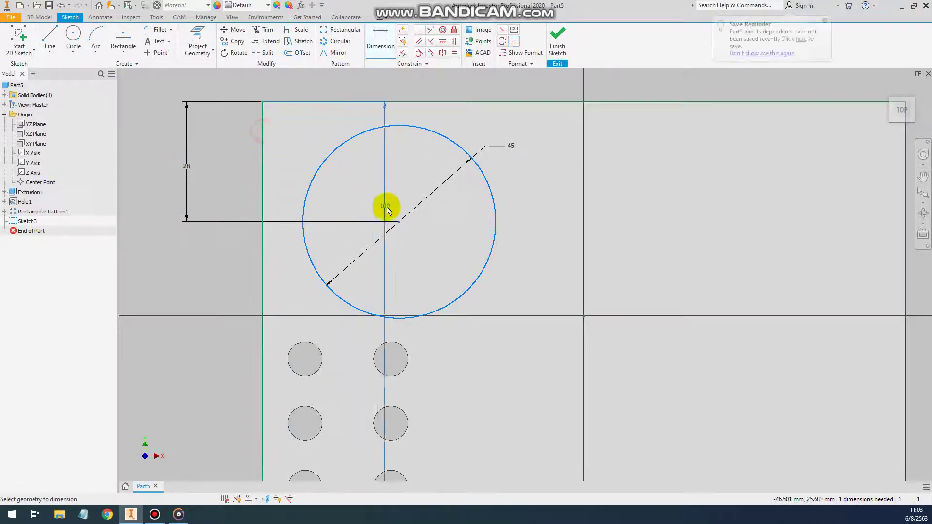
{"action": "left_click", "coordinate": [399, 221]}
{"action": "left_click", "coordinate": [327, 87]}
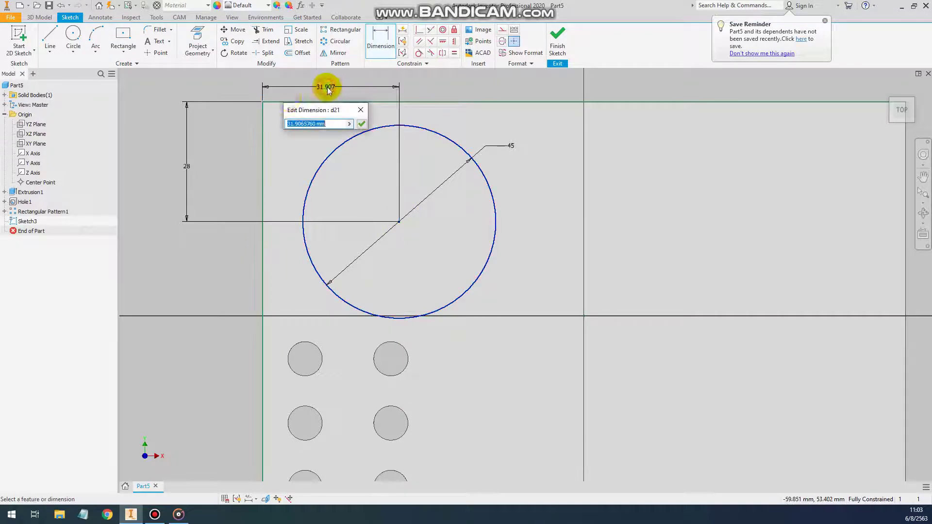
{"action": "left_click", "coordinate": [187, 166]}
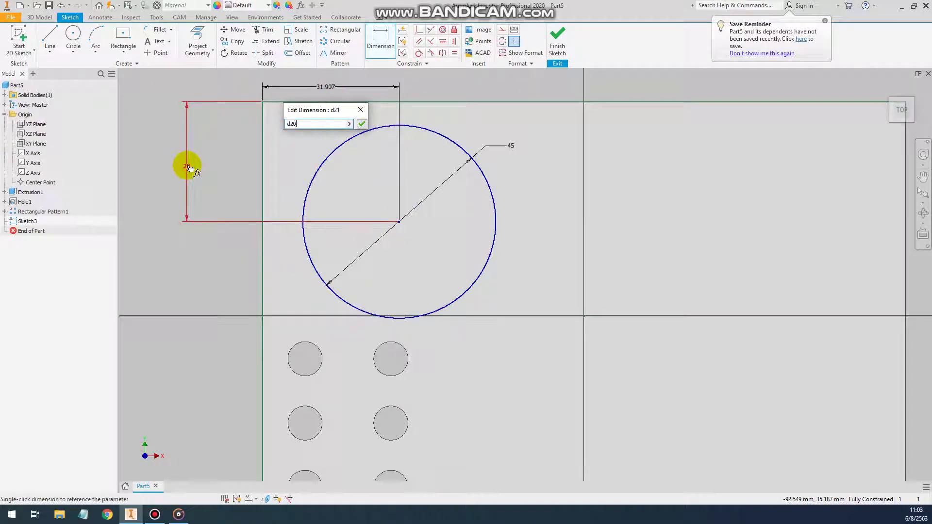
{"action": "key", "text": "Return"}
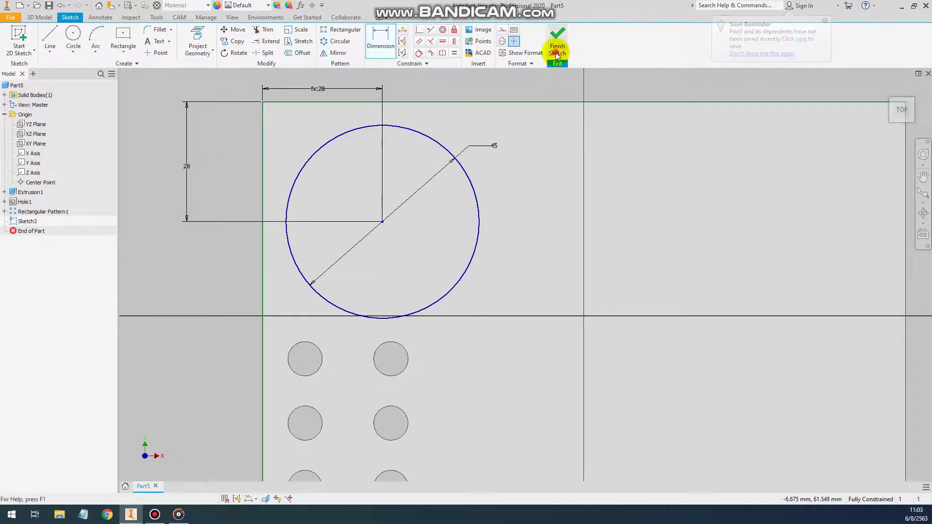
{"action": "left_click", "coordinate": [556, 54]}
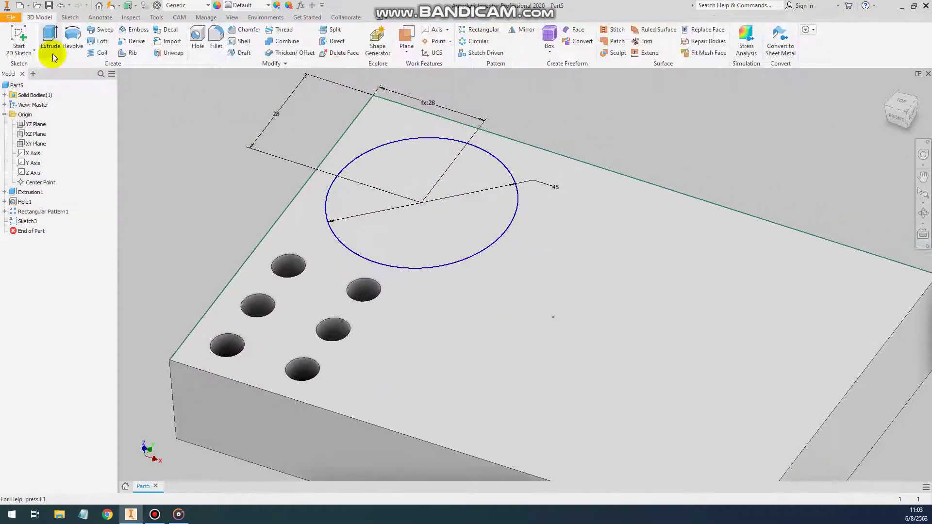
Step: Cut the 45 mm circle 10 mm into the block, then start a sketch on the top face
{"action": "left_click", "coordinate": [53, 55]}
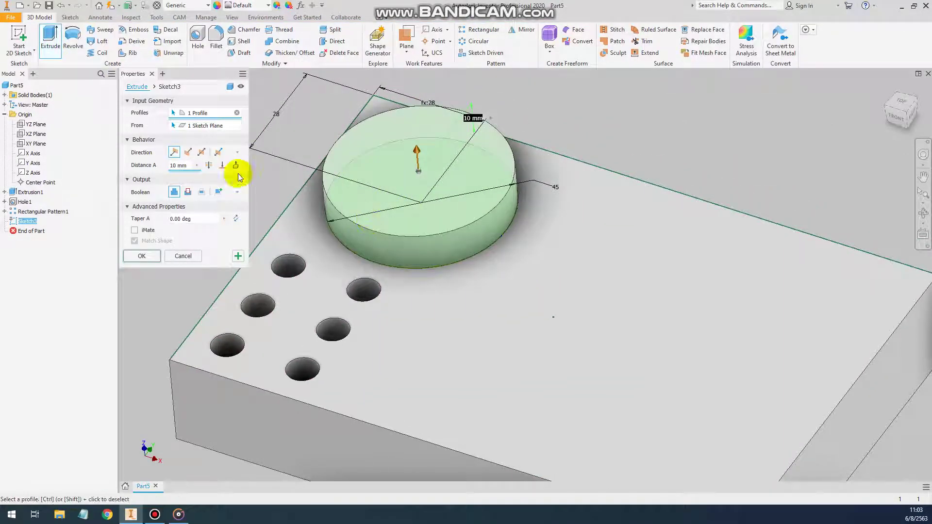
{"action": "left_click", "coordinate": [188, 152]}
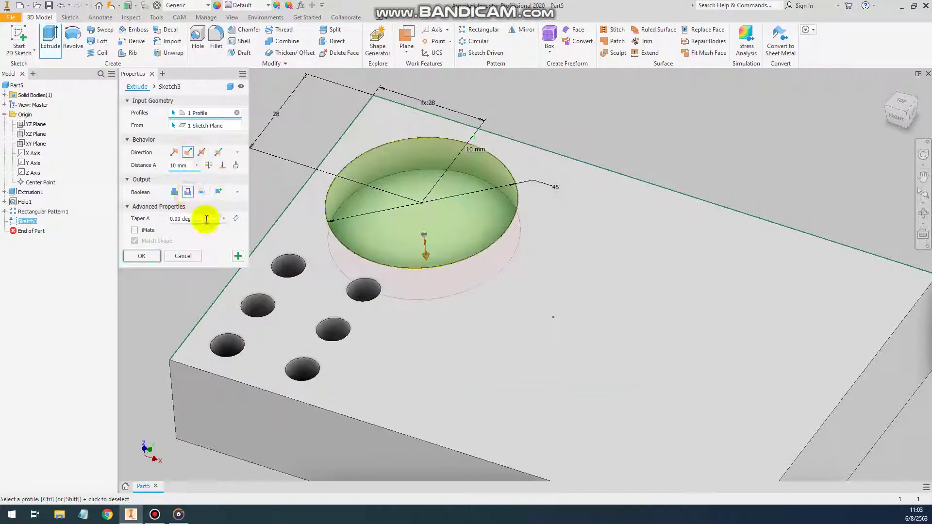
{"action": "left_click", "coordinate": [152, 252]}
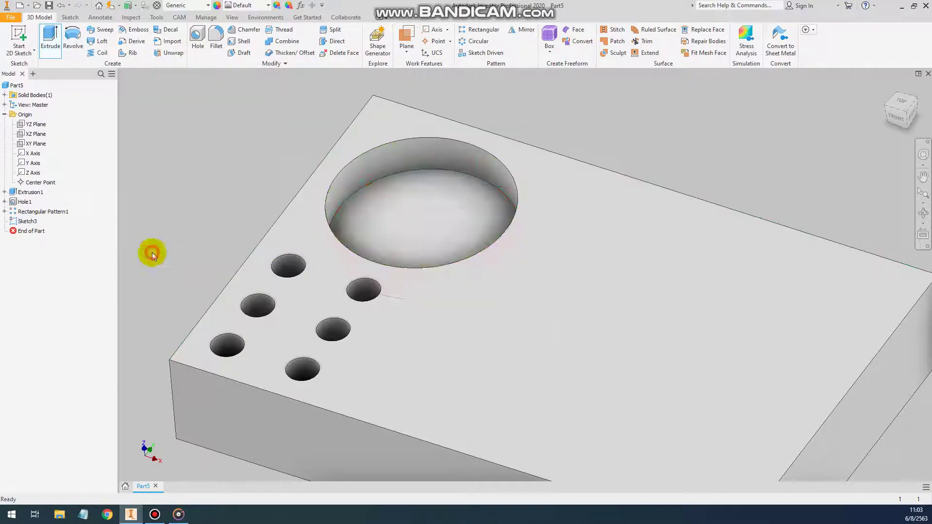
{"action": "left_click", "coordinate": [22, 38]}
{"action": "left_click", "coordinate": [525, 186]}
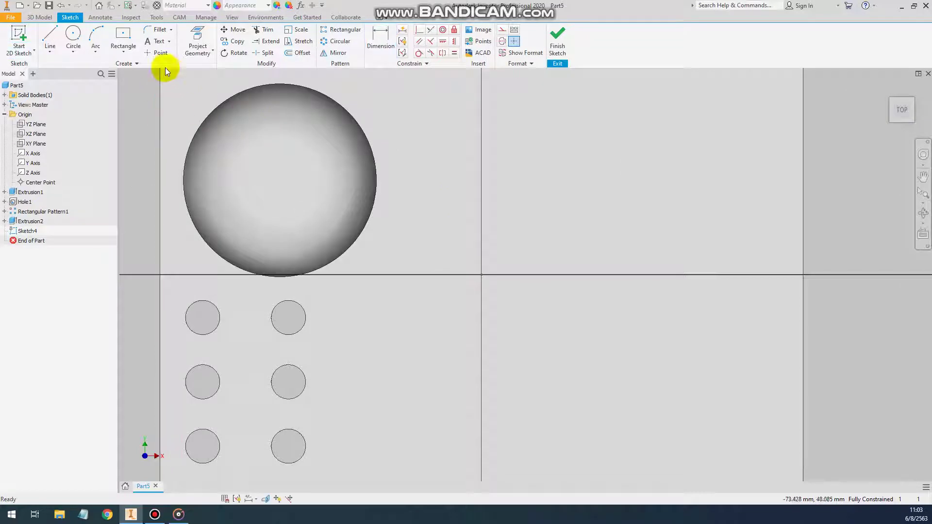
Step: Draw a two-corner rectangle beside the circular recess
{"action": "left_click", "coordinate": [123, 48]}
{"action": "left_click", "coordinate": [130, 73]}
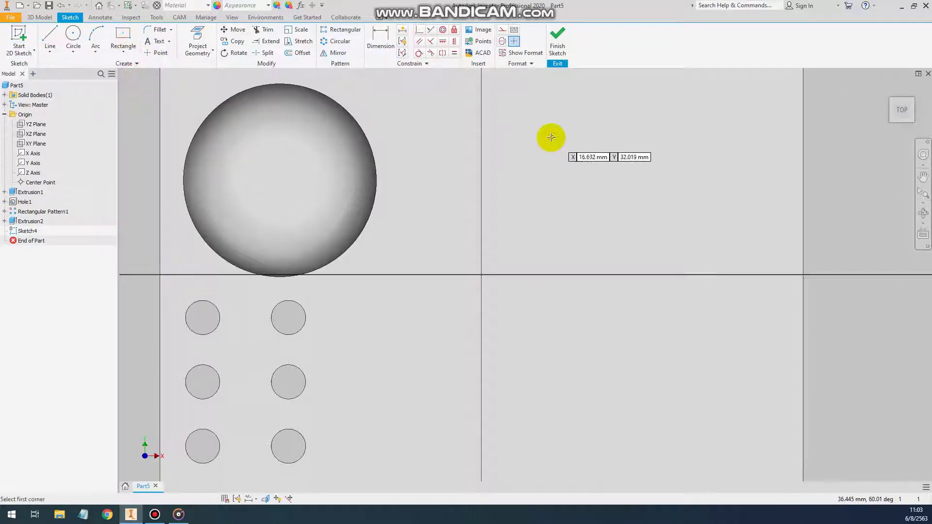
{"action": "middle_click_drag", "start_coordinate": [551, 138], "coordinate": [473, 210]}
{"action": "left_click", "coordinate": [423, 155]}
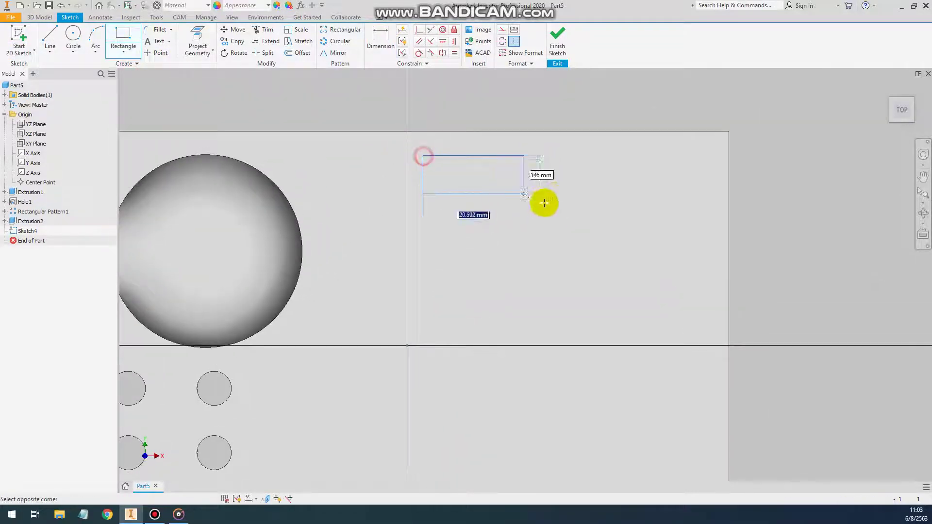
{"action": "left_click", "coordinate": [713, 337]}
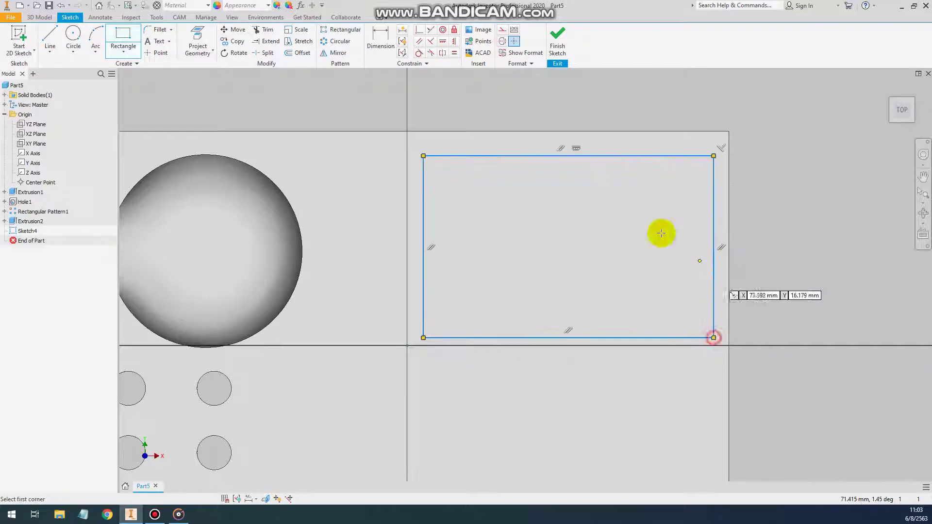
Step: Offset the rectangle 6 mm from the block's top and right edges
{"action": "left_click", "coordinate": [381, 41]}
{"action": "left_click", "coordinate": [677, 156]}
{"action": "left_click", "coordinate": [674, 131]}
{"action": "left_click", "coordinate": [766, 155]}
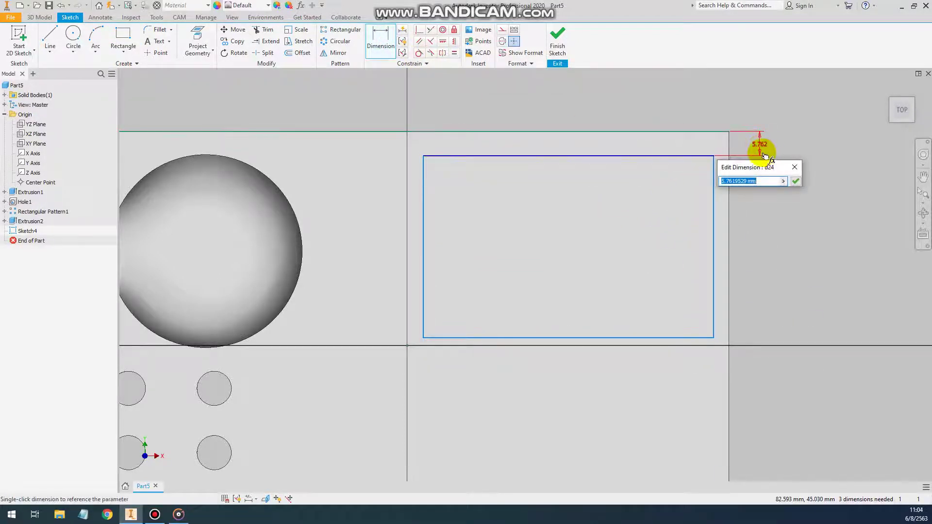
{"action": "type", "text": "6"}
{"action": "key", "text": "Return"}
{"action": "left_click", "coordinate": [714, 175]}
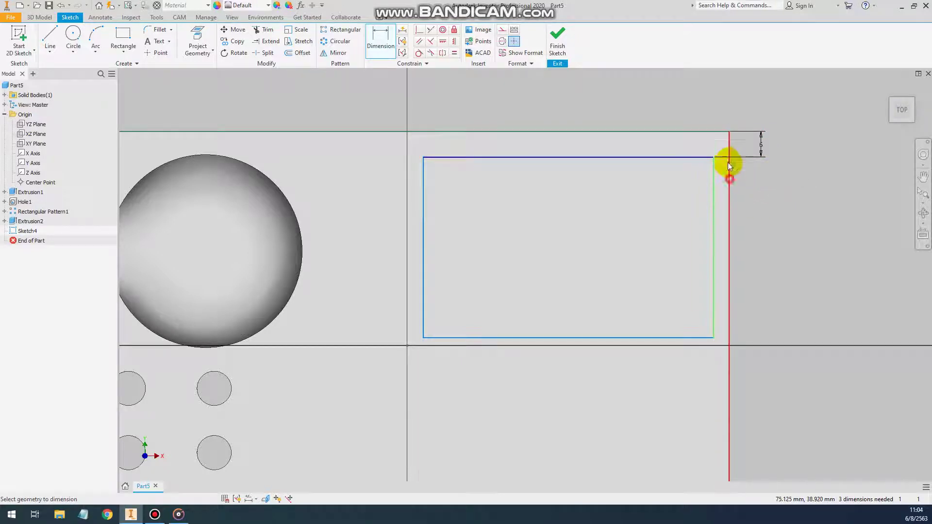
{"action": "left_click", "coordinate": [723, 84]}
{"action": "left_click", "coordinate": [760, 121]}
Step: Size the rectangle 70 mm wide by 45 mm tall and finish the sketch
{"action": "left_click", "coordinate": [541, 157]}
{"action": "left_click", "coordinate": [550, 99]}
{"action": "type", "text": "70"}
{"action": "key", "text": "Return"}
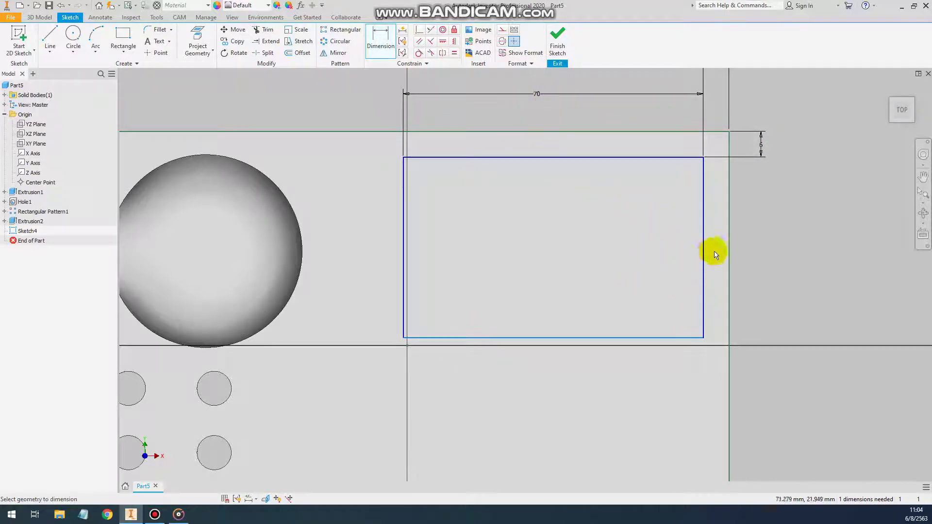
{"action": "left_click", "coordinate": [703, 249]}
{"action": "left_click", "coordinate": [761, 250]}
{"action": "type", "text": "4"}
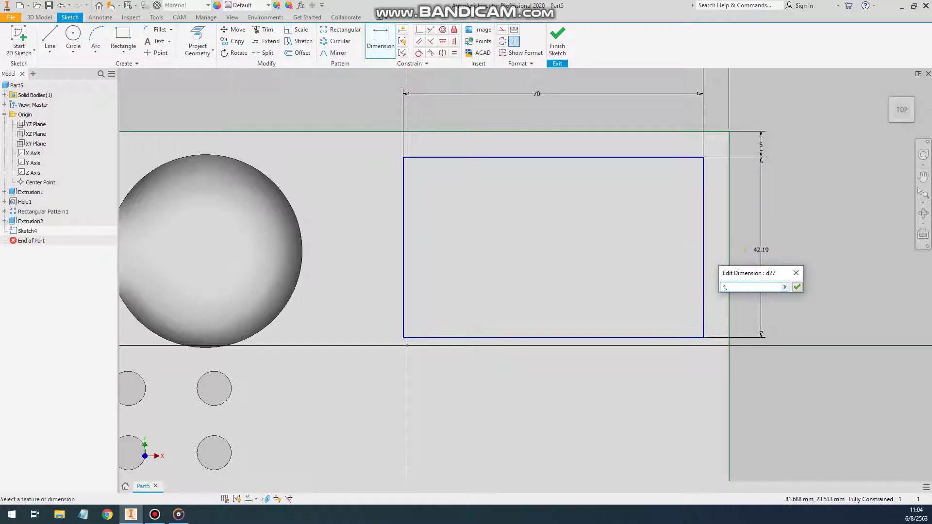
{"action": "key", "text": "Return"}
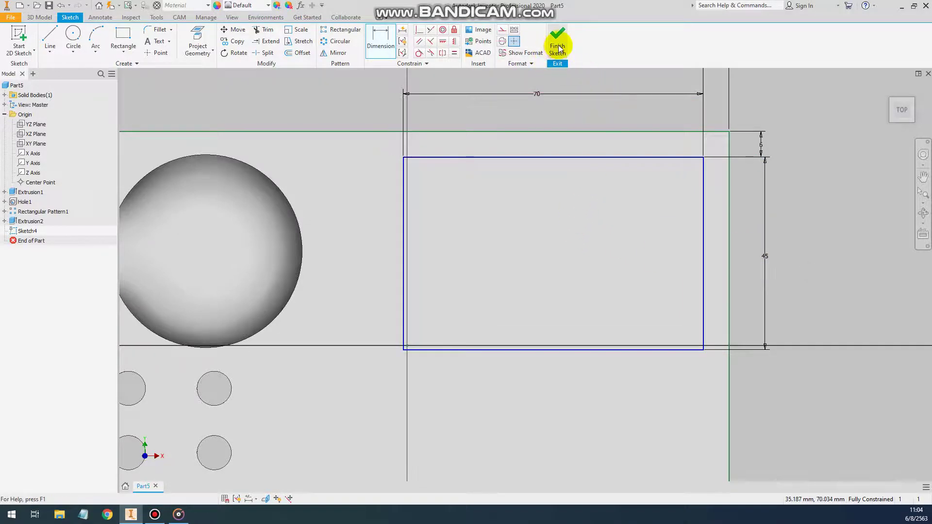
{"action": "left_click", "coordinate": [557, 43]}
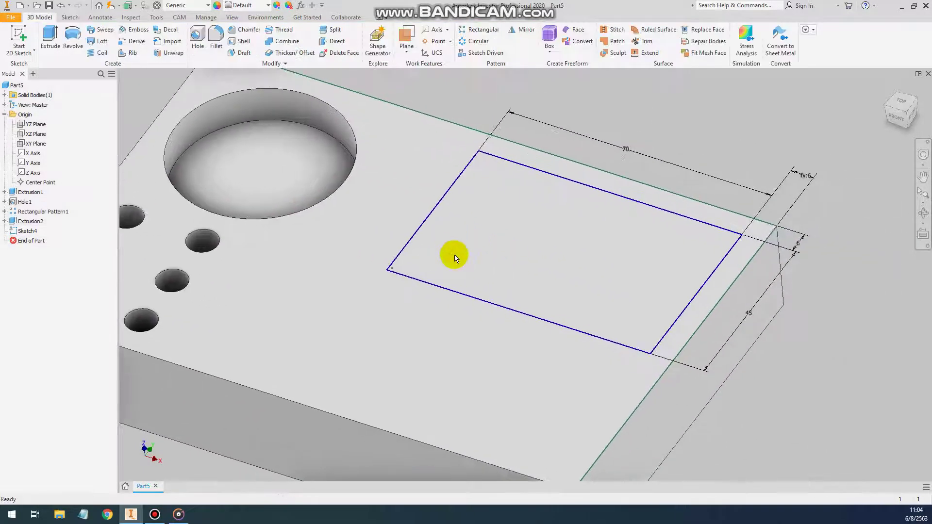
Step: Extrude the 70 × 45 rectangle as a 10 mm deep cut into the block
{"action": "left_click", "coordinate": [50, 35]}
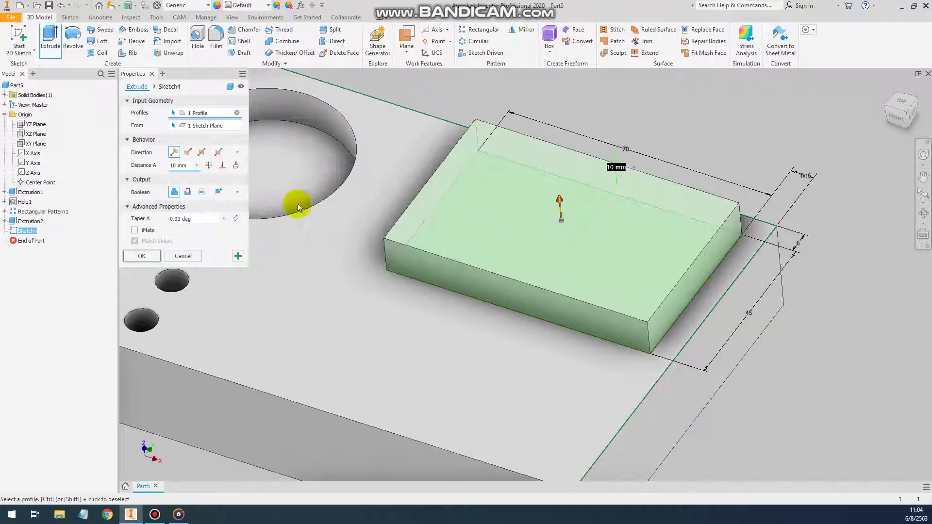
{"action": "left_click", "coordinate": [187, 152]}
{"action": "left_click", "coordinate": [188, 192]}
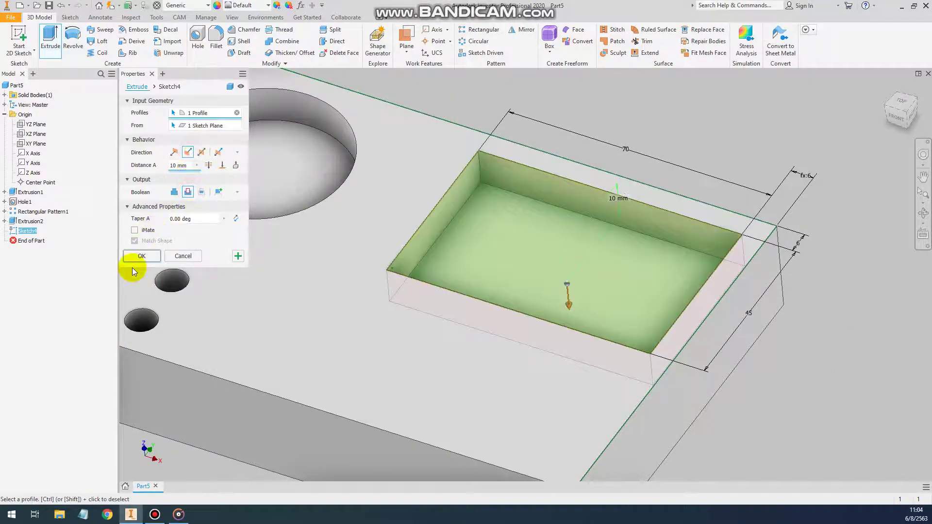
{"action": "left_click", "coordinate": [142, 255]}
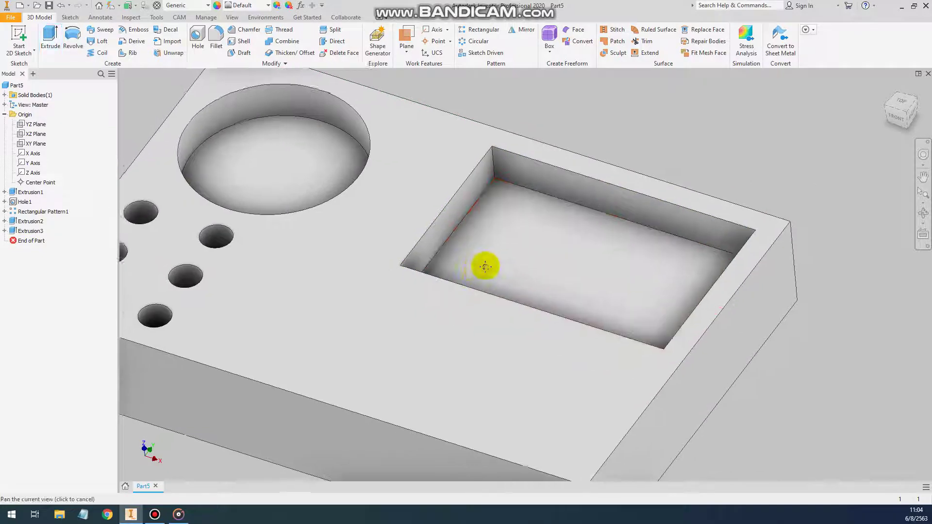
{"action": "left_click", "coordinate": [216, 39]}
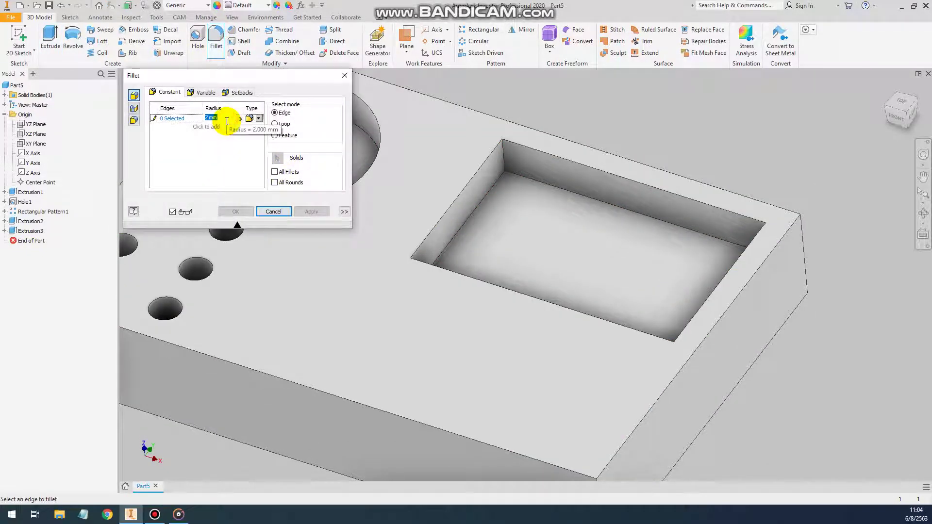
Step: Fillet the four vertical corner edges of the rectangular pocket at 5 mm radius
{"action": "type", "text": "5"}
{"action": "left_click", "coordinate": [500, 170]}
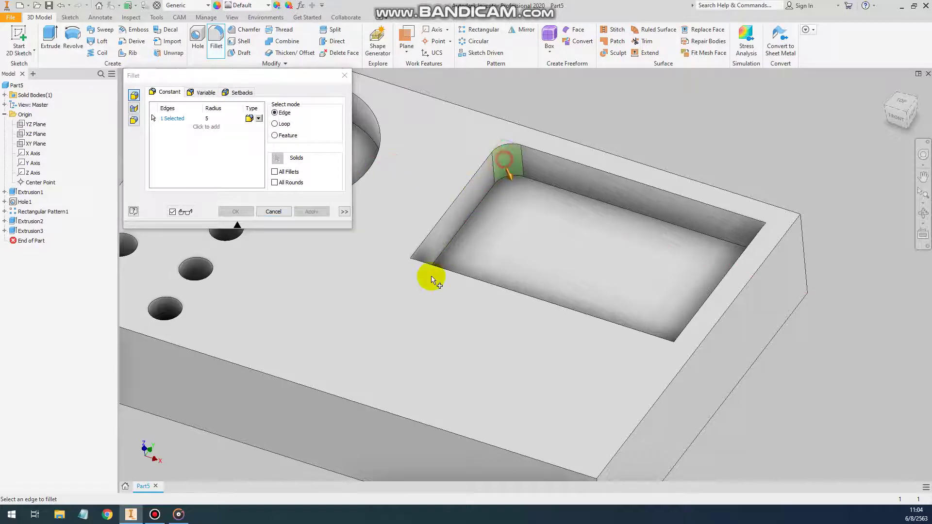
{"action": "left_click", "coordinate": [422, 262]}
{"action": "left_click", "coordinate": [767, 237]}
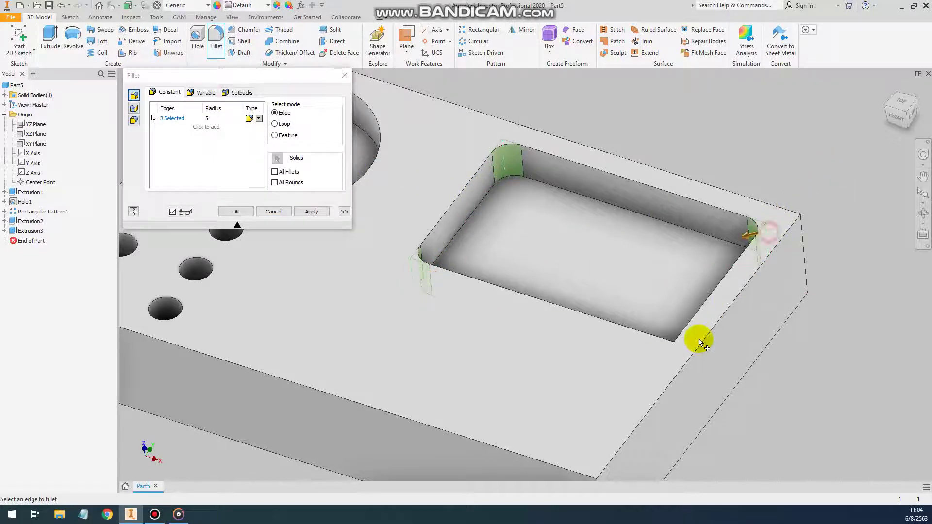
{"action": "left_click", "coordinate": [677, 359]}
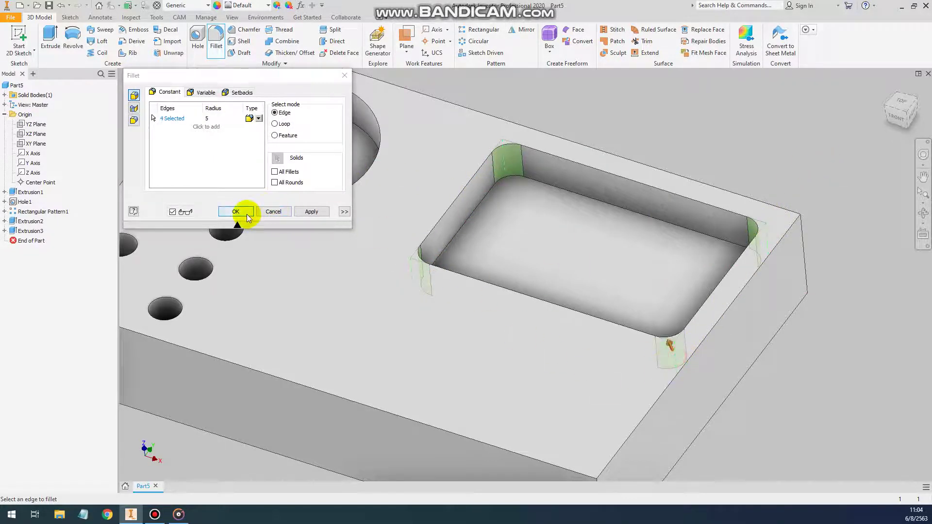
{"action": "left_click", "coordinate": [245, 211]}
{"action": "scroll", "coordinate": [543, 214], "scroll_direction": "down", "scroll_amount": 3}
{"action": "middle_click_drag", "start_coordinate": [536, 212], "coordinate": [591, 247]}
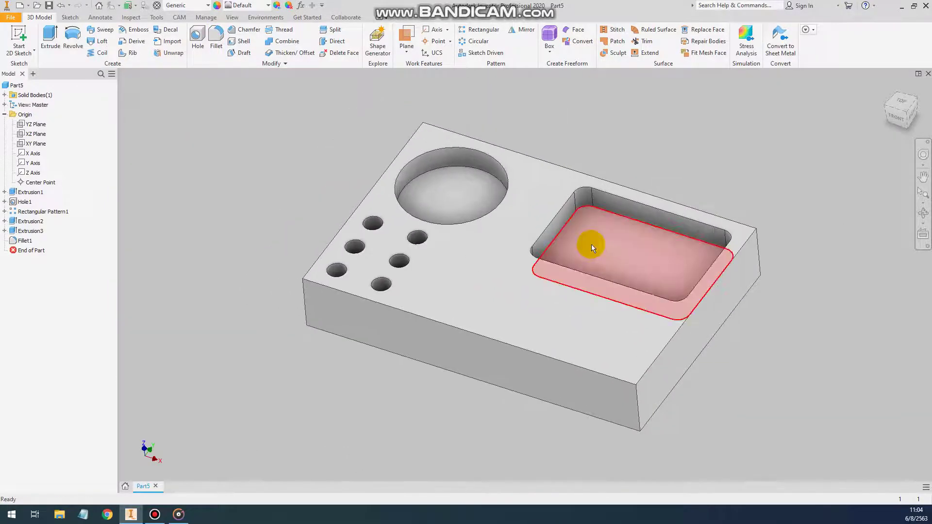
{"action": "middle_click_drag", "start_coordinate": [706, 225], "coordinate": [702, 190], "text": "shift"}
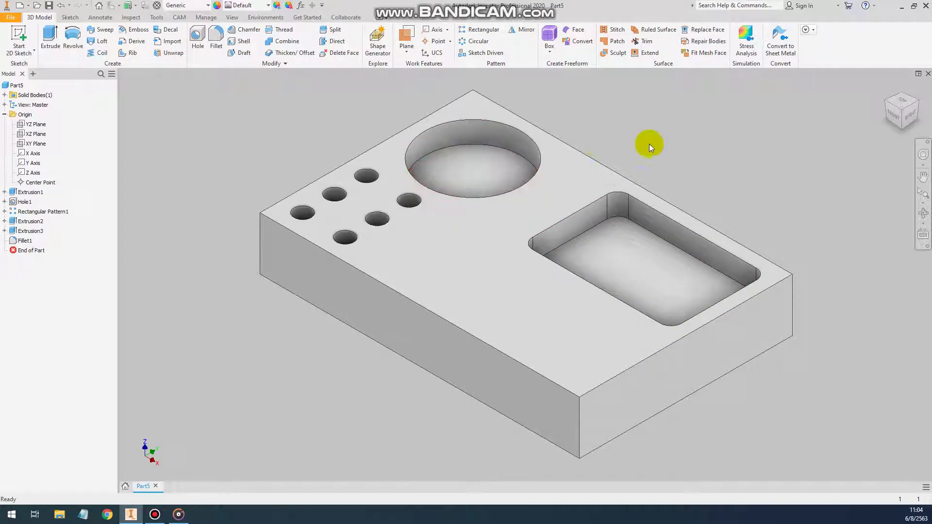
{"action": "middle_click_drag", "start_coordinate": [689, 139], "coordinate": [655, 121]}
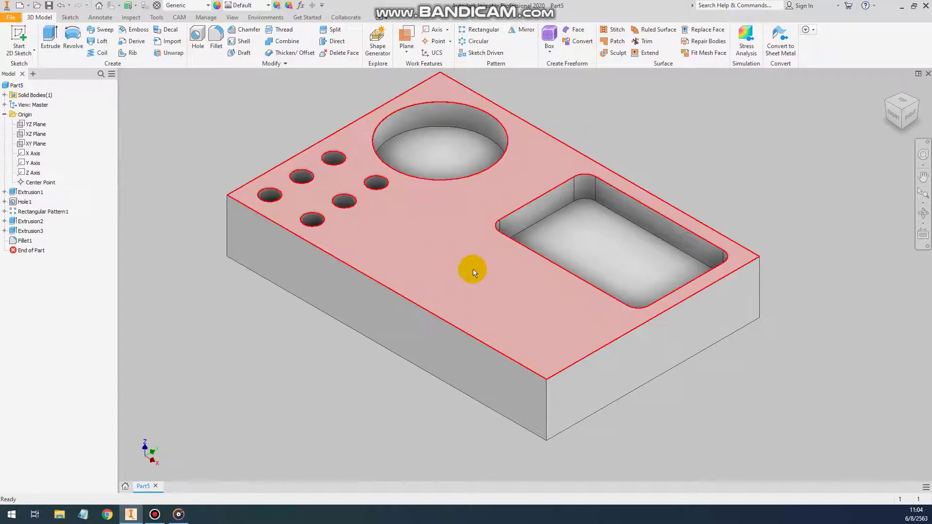
{"action": "left_click", "coordinate": [28, 50]}
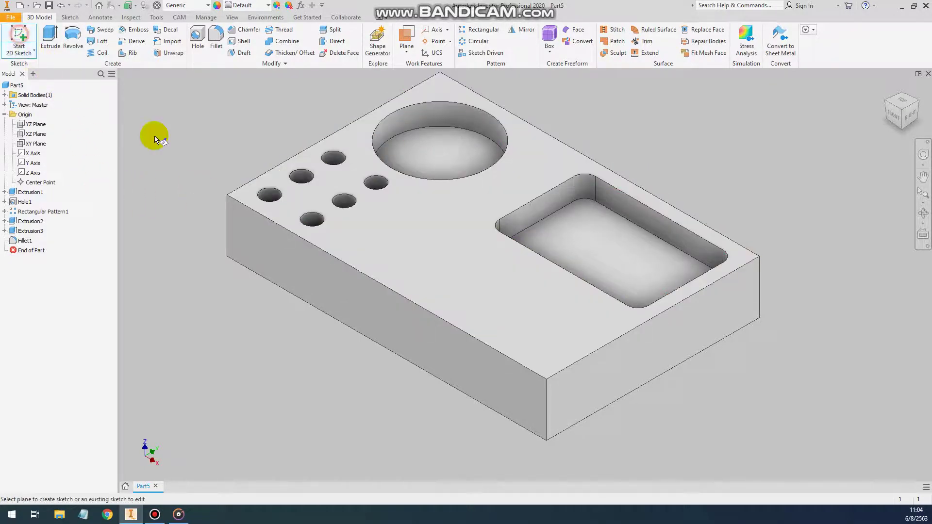
Step: Start a sketch on the block's top face and place a text box beside the six holes
{"action": "left_click", "coordinate": [437, 266]}
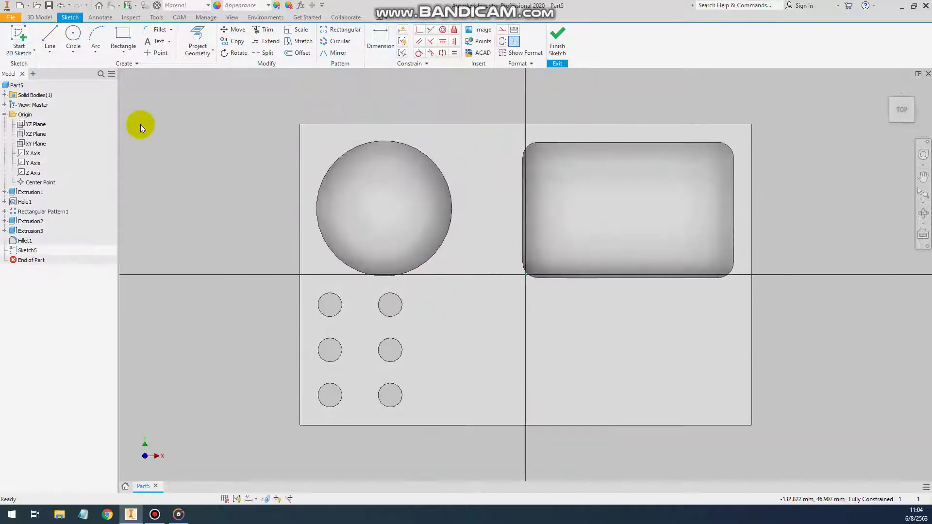
{"action": "left_click", "coordinate": [156, 43]}
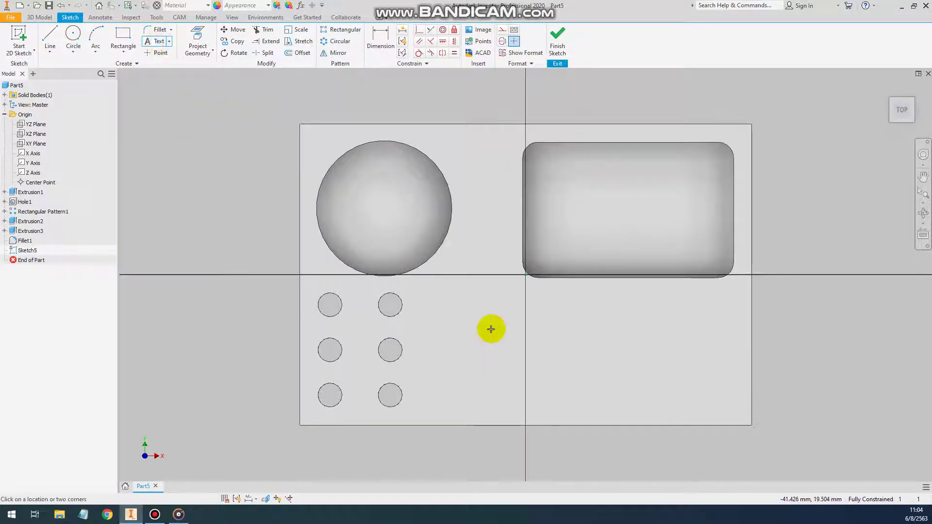
{"action": "left_click", "coordinate": [466, 327]}
{"action": "left_click", "coordinate": [695, 395]}
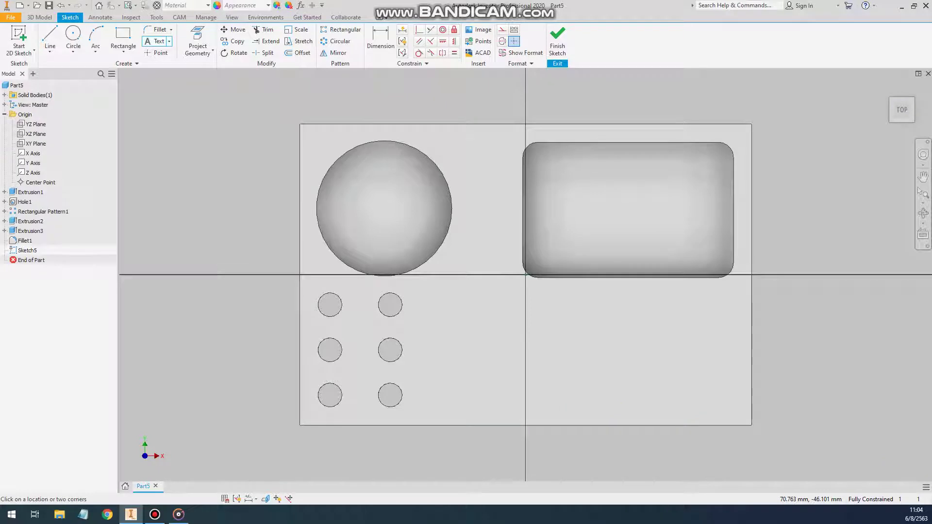
{"action": "left_click_drag", "start_coordinate": [449, 147], "coordinate": [385, 139]}
{"action": "left_click", "coordinate": [339, 245]}
Step: Enter the text RMUTI and set its font size to 20
{"action": "type", "text": "ท?ธ"}
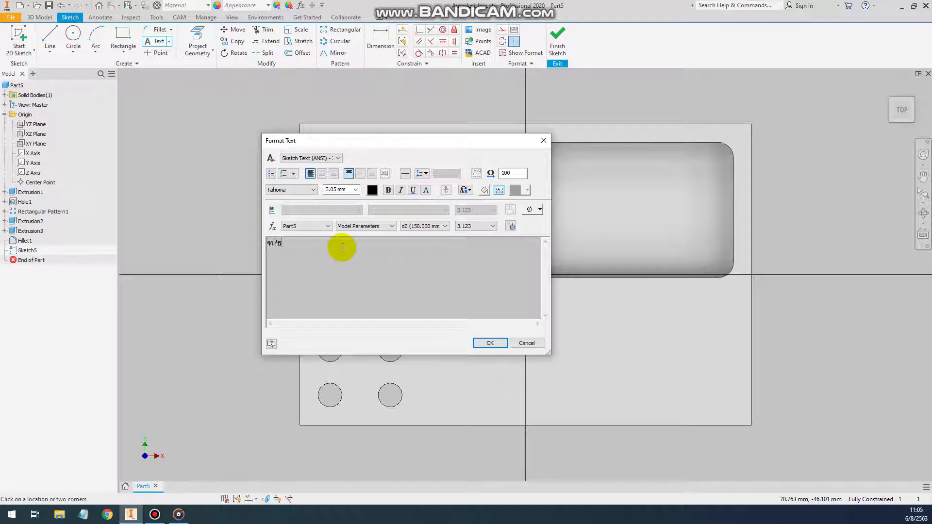
{"action": "key", "text": "BackSpace"}
{"action": "key", "text": "BackSpace"}
{"action": "key", "text": "BackSpace"}
{"action": "key", "text": "BackSpace"}
{"action": "type", "text": "RM"}
{"action": "left_click_drag", "start_coordinate": [317, 243], "coordinate": [218, 243]}
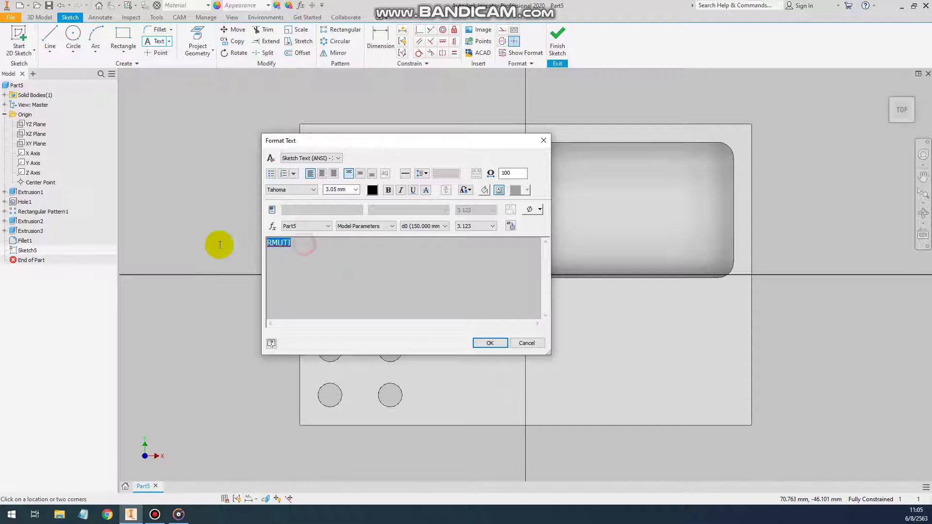
{"action": "left_click_drag", "start_coordinate": [348, 189], "coordinate": [306, 189]}
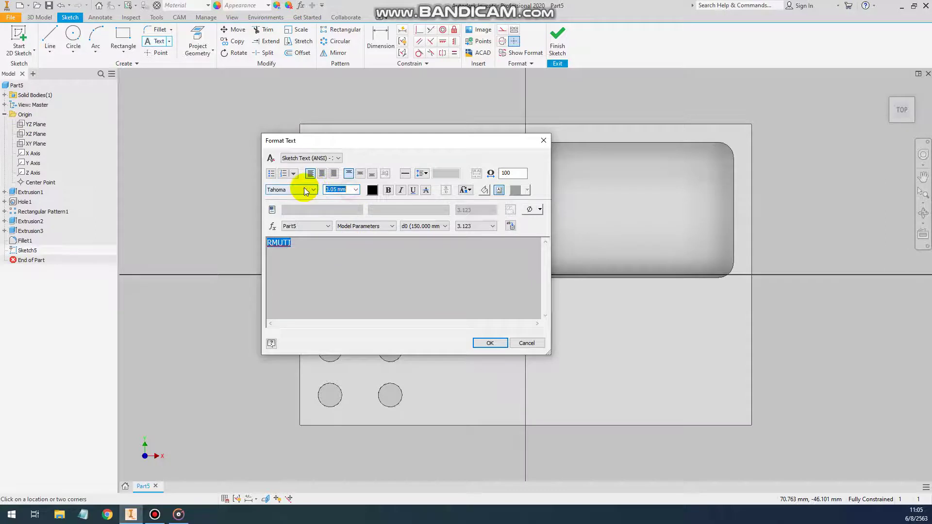
{"action": "type", "text": "20"}
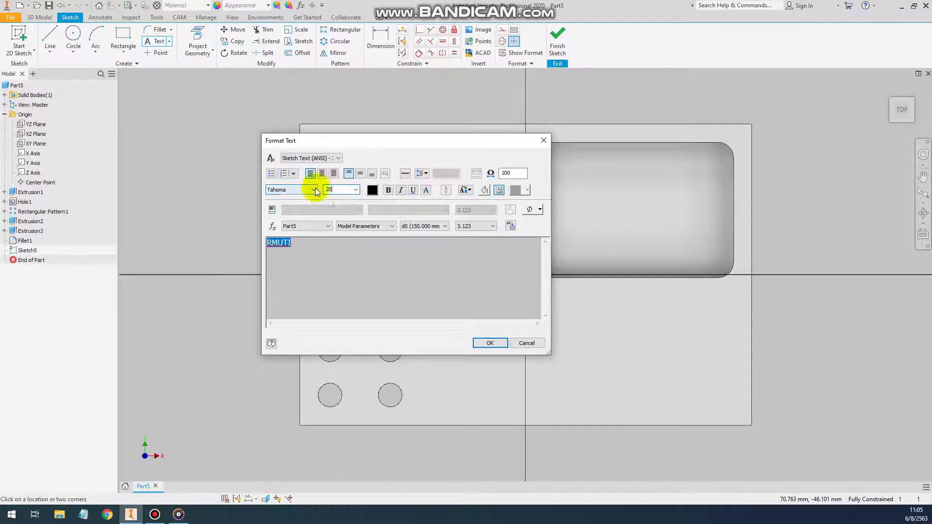
{"action": "left_click", "coordinate": [492, 342]}
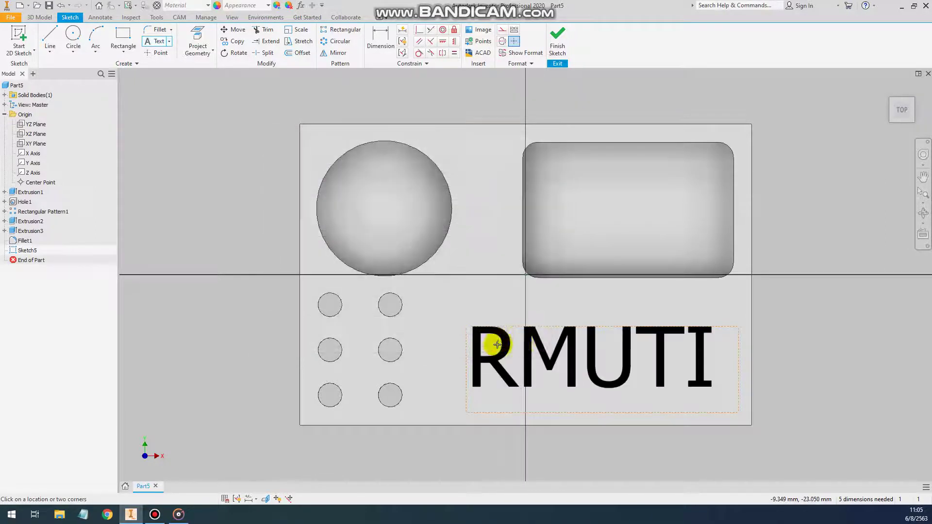
Step: Shrink the RMUTI text box to fit tightly around its letters
{"action": "middle_click_drag", "start_coordinate": [736, 386], "coordinate": [707, 333]}
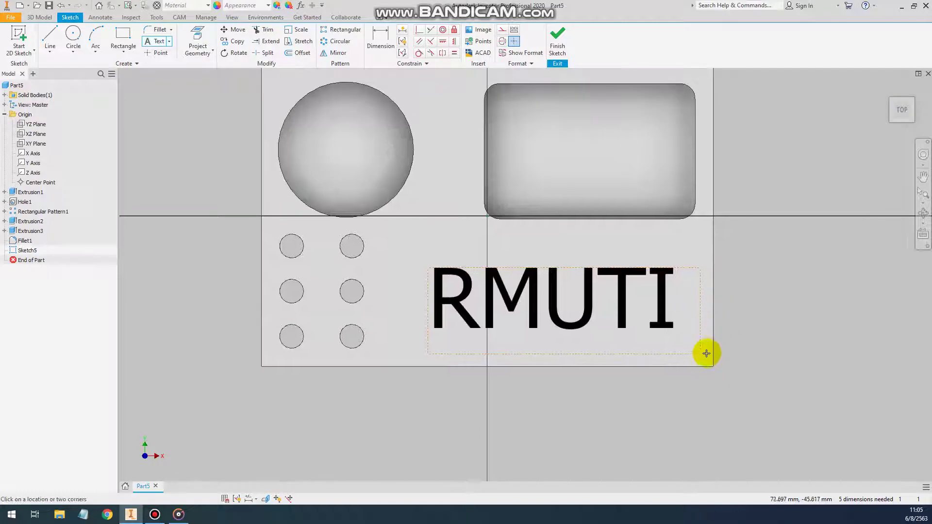
{"action": "scroll", "coordinate": [704, 345], "scroll_direction": "down", "scroll_amount": 2}
{"action": "left_click_drag", "start_coordinate": [700, 340], "coordinate": [656, 333]}
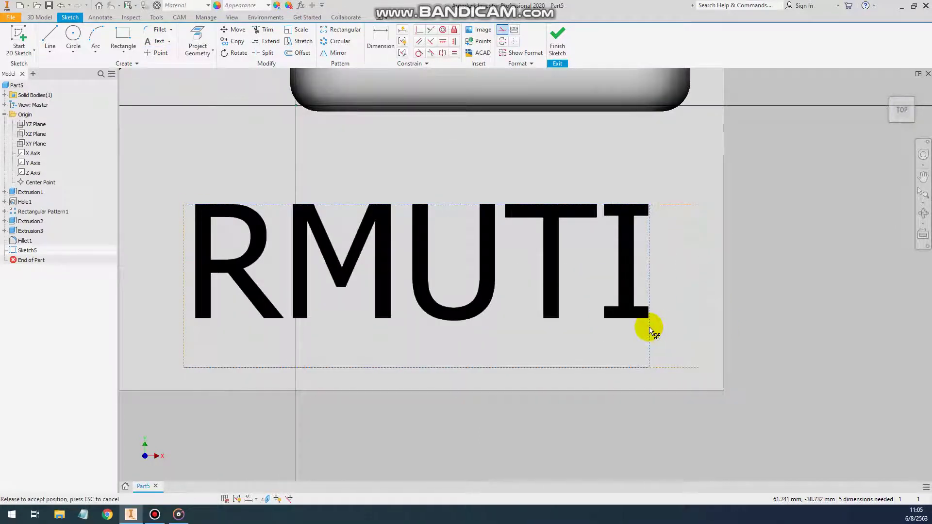
{"action": "left_click_drag", "start_coordinate": [650, 332], "coordinate": [649, 334]}
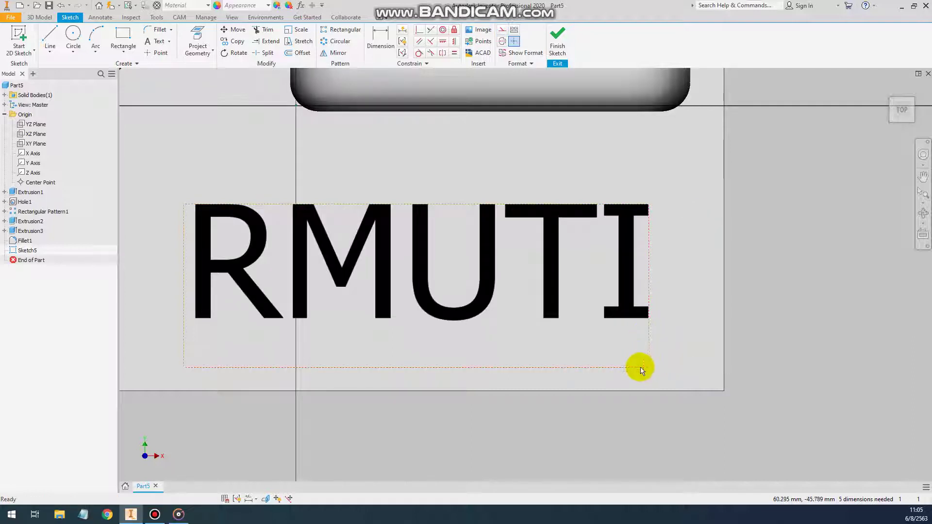
{"action": "left_click_drag", "start_coordinate": [640, 371], "coordinate": [631, 323]}
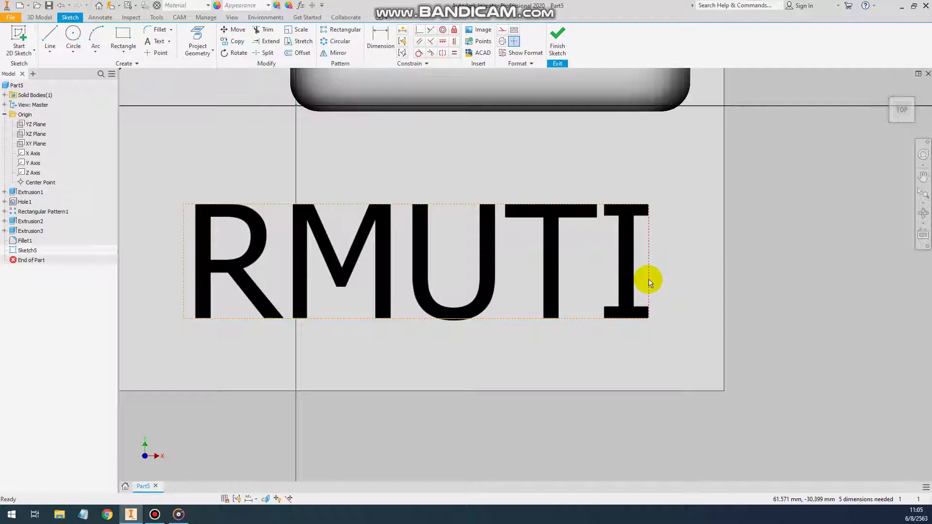
Step: Dimension the text box 10 mm from the block's right edge and 10 mm from its bottom edge
{"action": "left_click", "coordinate": [379, 37]}
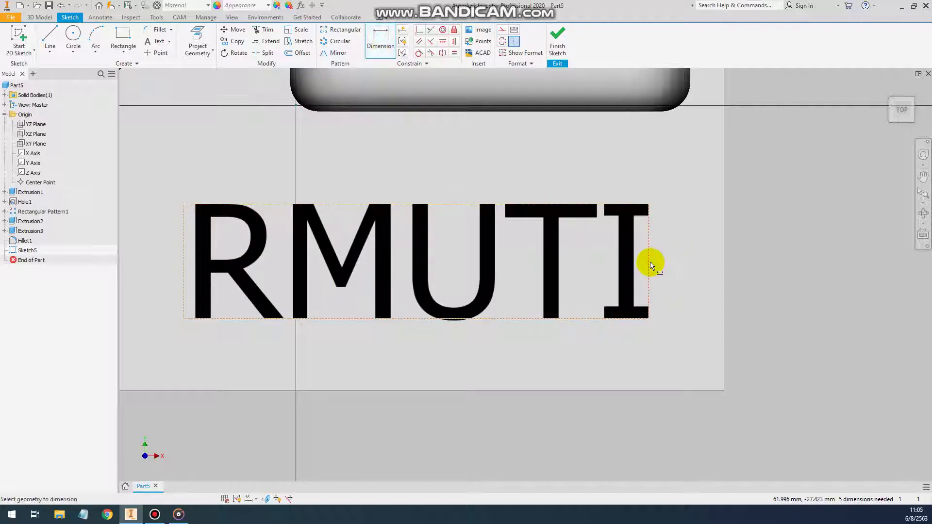
{"action": "left_click", "coordinate": [725, 278]}
{"action": "left_click", "coordinate": [649, 281]}
{"action": "left_click", "coordinate": [702, 422]}
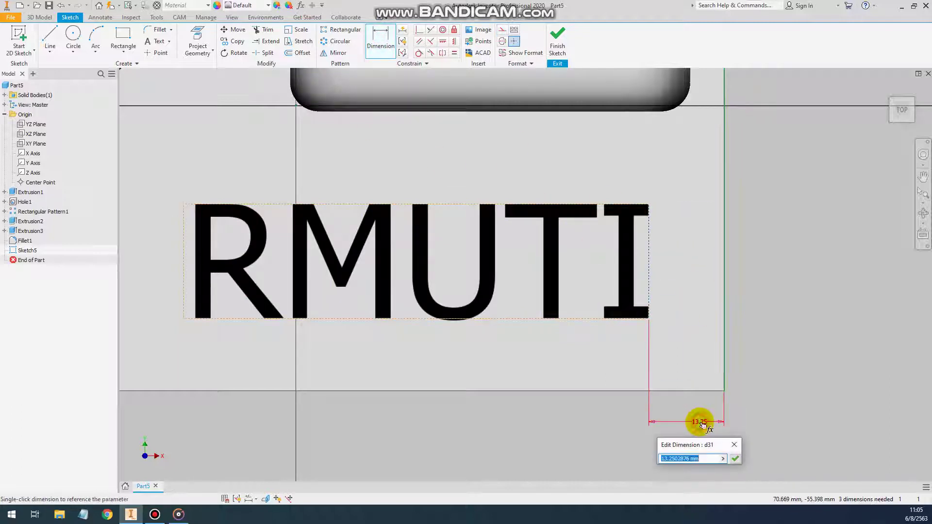
{"action": "type", "text": "10"}
{"action": "key", "text": "Return"}
{"action": "left_click", "coordinate": [619, 319]}
{"action": "left_click", "coordinate": [630, 388]}
{"action": "left_click", "coordinate": [739, 357]}
{"action": "left_click", "coordinate": [701, 415]}
{"action": "left_click", "coordinate": [778, 394]}
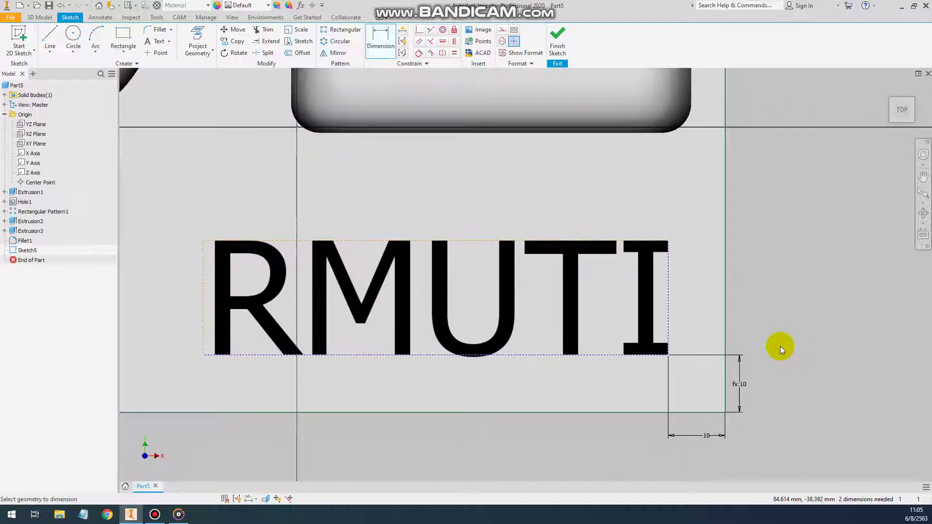
Step: Finish Sketch5 and return to the 3D view of the block
{"action": "middle_click_drag", "start_coordinate": [702, 315], "coordinate": [745, 320]}
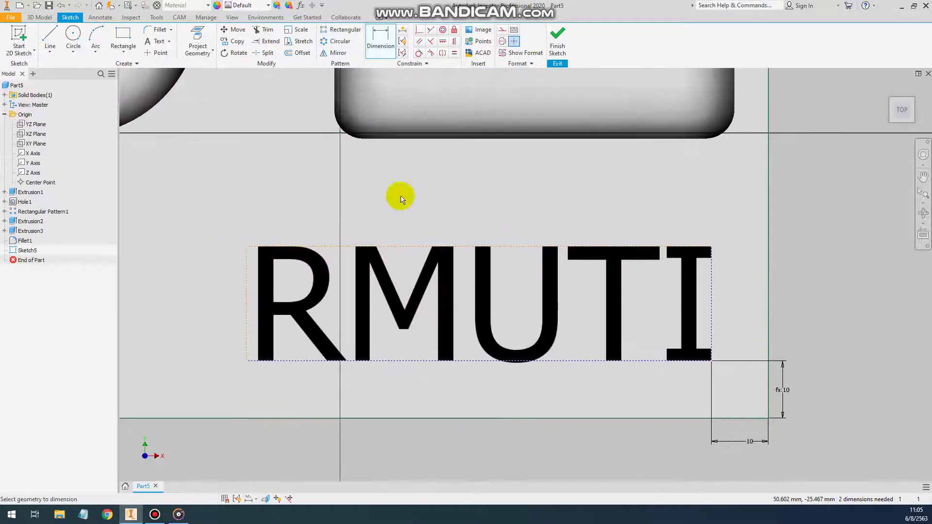
{"action": "middle_click_drag", "start_coordinate": [341, 230], "coordinate": [377, 218]}
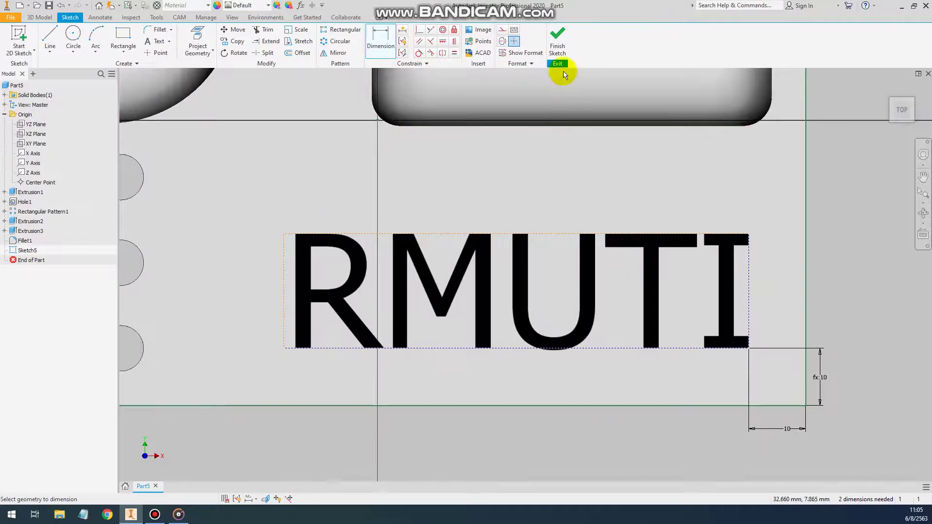
{"action": "left_click", "coordinate": [557, 41]}
{"action": "middle_click_drag", "start_coordinate": [566, 272], "coordinate": [537, 289]}
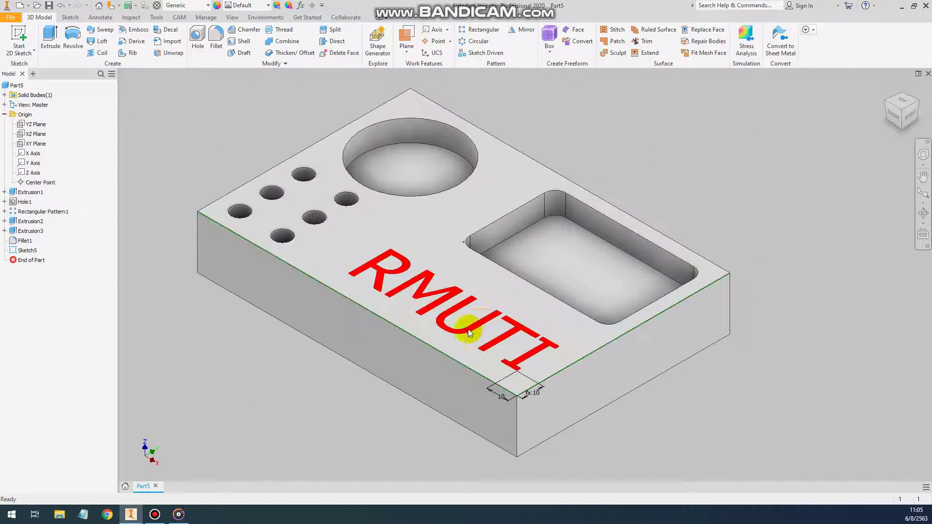
Step: Re-center the finished RMUTI block and show the CAM machining tools
{"action": "middle_click_drag", "start_coordinate": [481, 321], "coordinate": [502, 316]}
{"action": "middle_click_drag", "start_coordinate": [242, 334], "coordinate": [288, 346]}
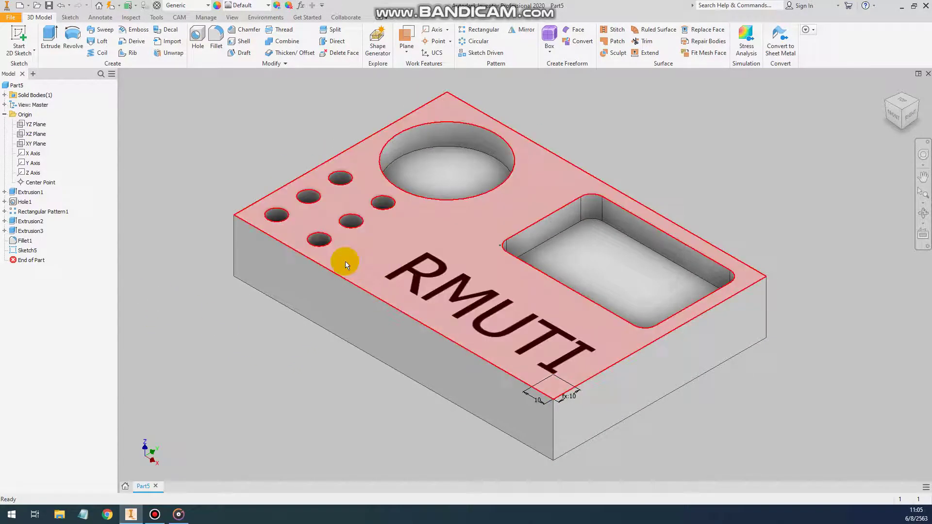
{"action": "middle_click_drag", "start_coordinate": [335, 261], "coordinate": [353, 270]}
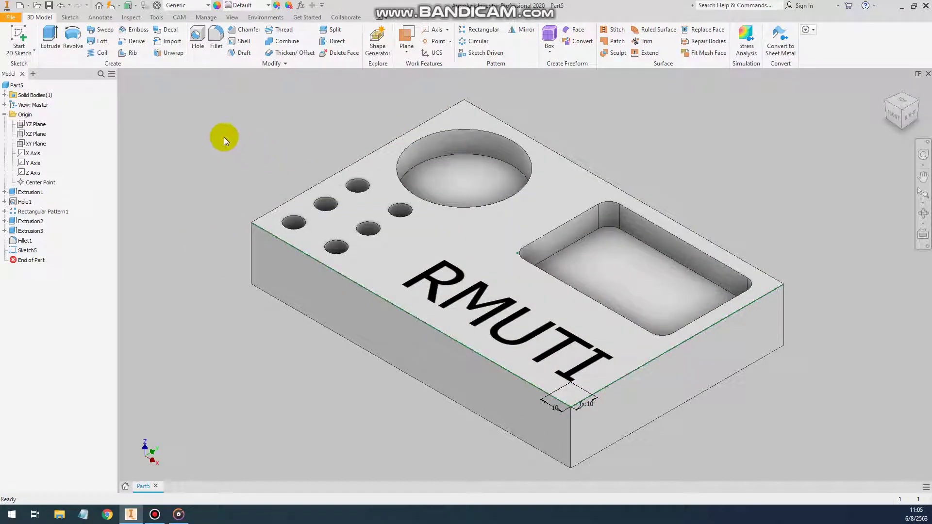
{"action": "left_click", "coordinate": [179, 17]}
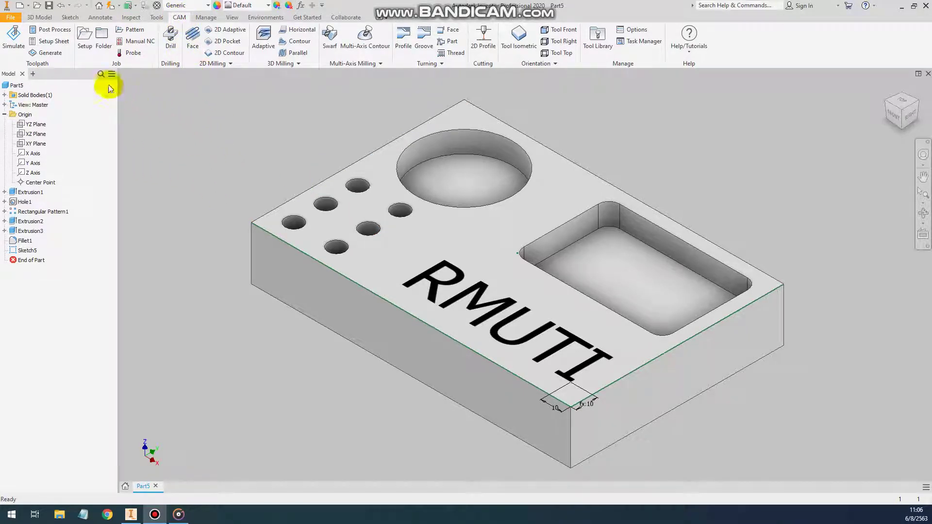
Step: Start a milling setup with the work origin at the block's top corner
{"action": "left_click", "coordinate": [85, 48]}
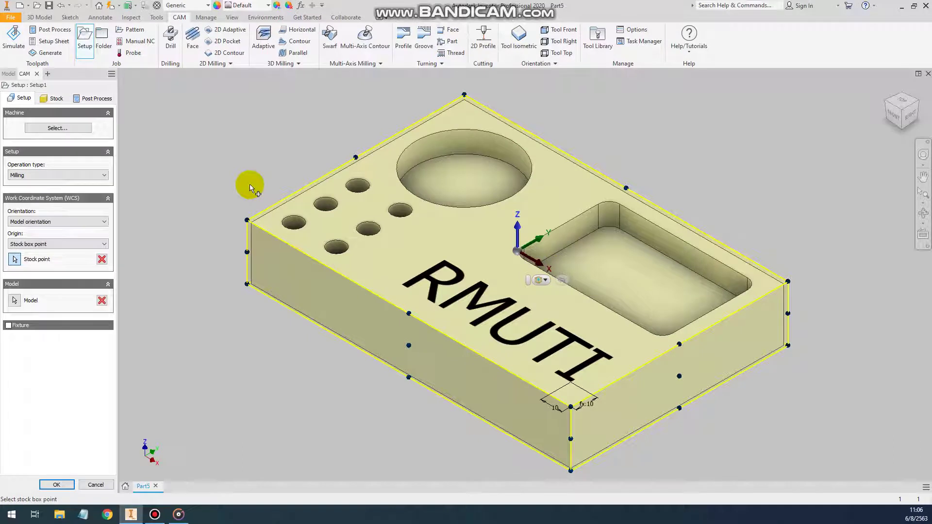
{"action": "middle_click_drag", "start_coordinate": [254, 185], "coordinate": [274, 178]}
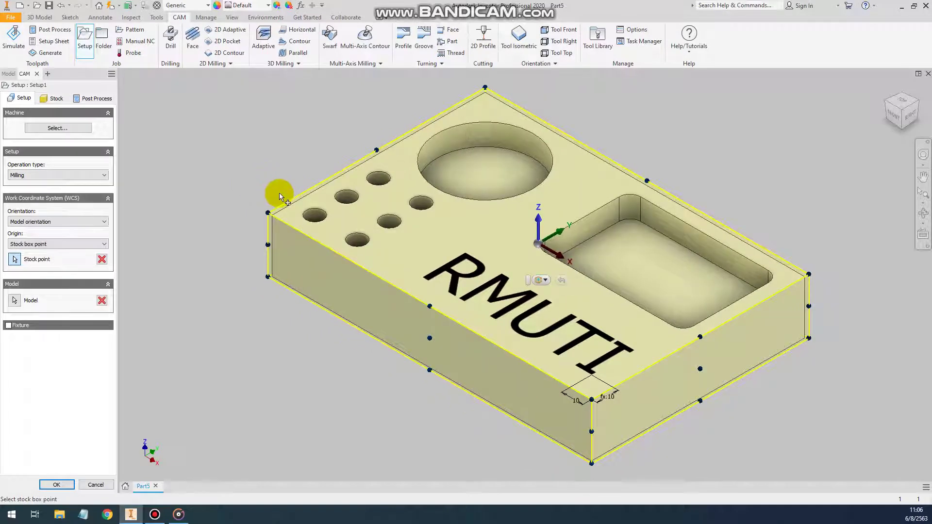
{"action": "left_click", "coordinate": [268, 213]}
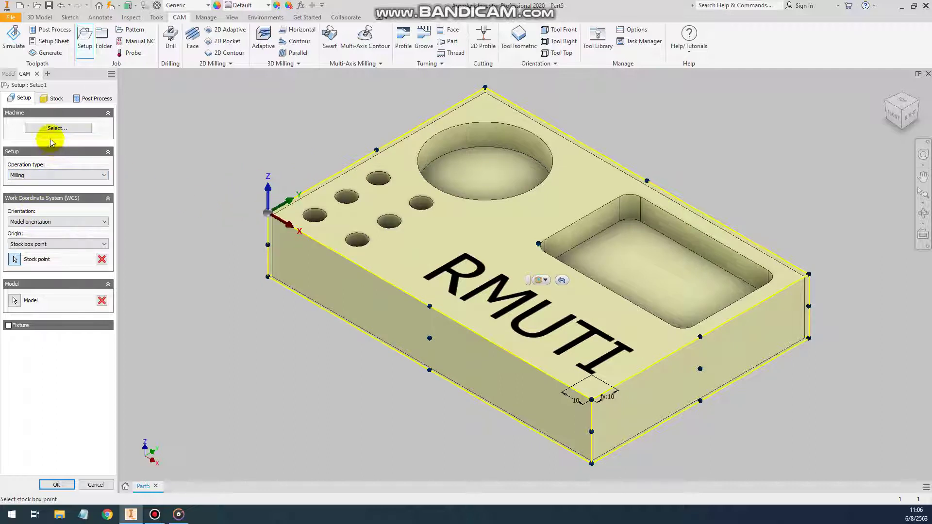
Step: Set the stock side and top offsets to 0 mm for 150×100×25 mm stock
{"action": "left_click", "coordinate": [53, 99]}
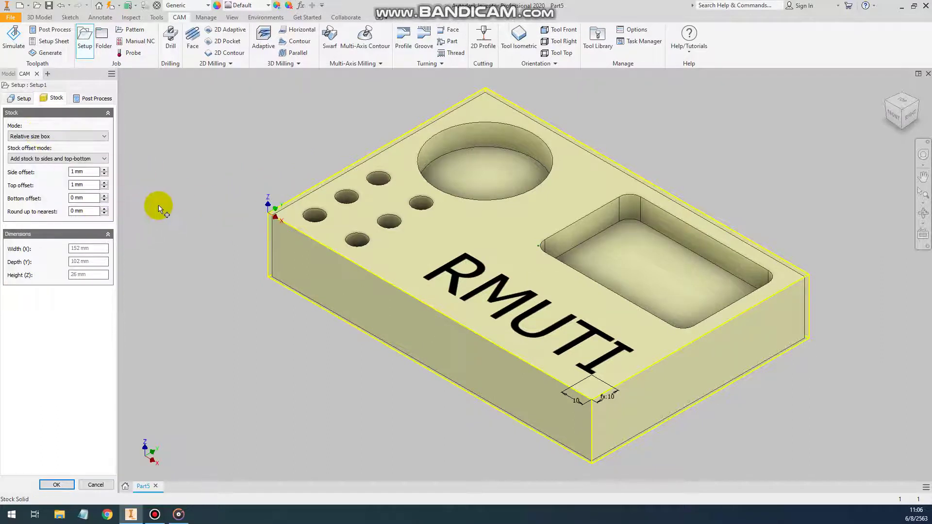
{"action": "left_click", "coordinate": [87, 173]}
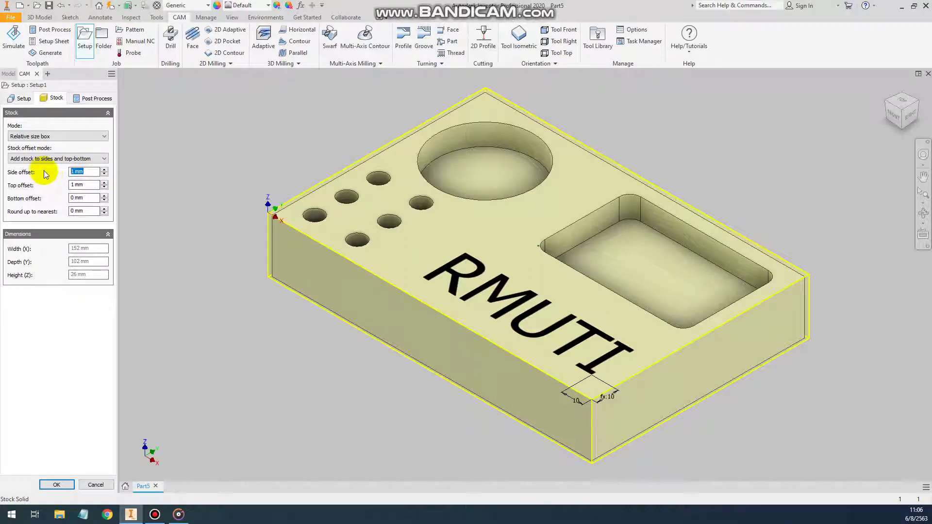
{"action": "type", "text": "0"}
{"action": "left_click", "coordinate": [87, 185]}
{"action": "type", "text": "0"}
{"action": "left_click", "coordinate": [80, 182]}
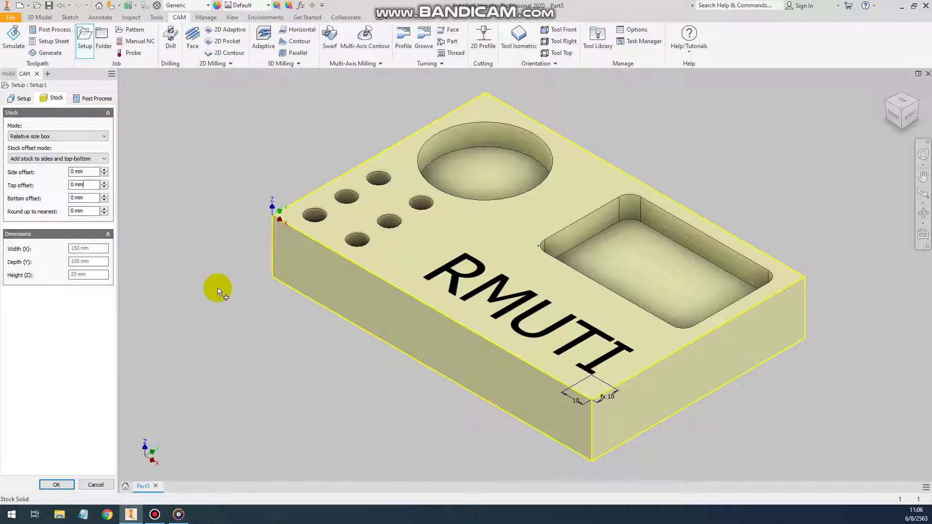
{"action": "left_click", "coordinate": [62, 483]}
Step: Pan the block back into view and select Setup1
{"action": "key", "text": "F2"}
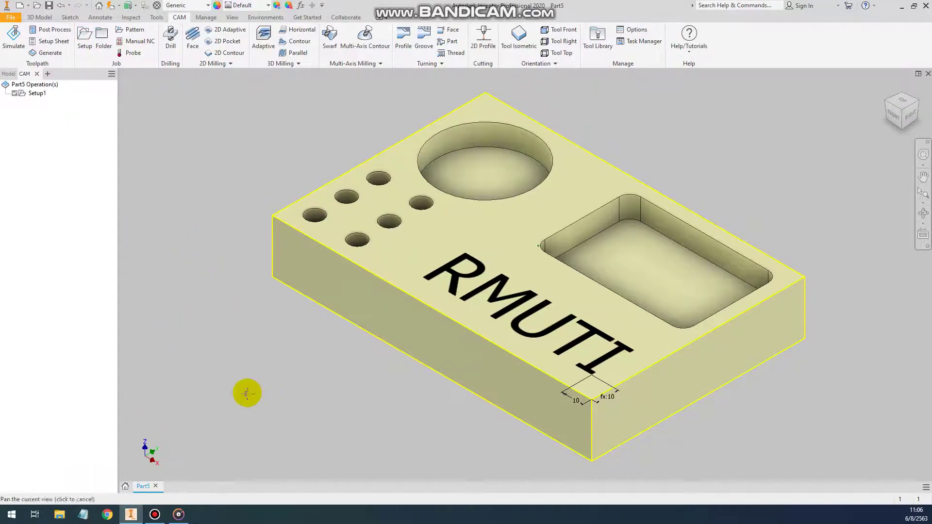
{"action": "left_click_drag", "start_coordinate": [247, 393], "coordinate": [225, 400]}
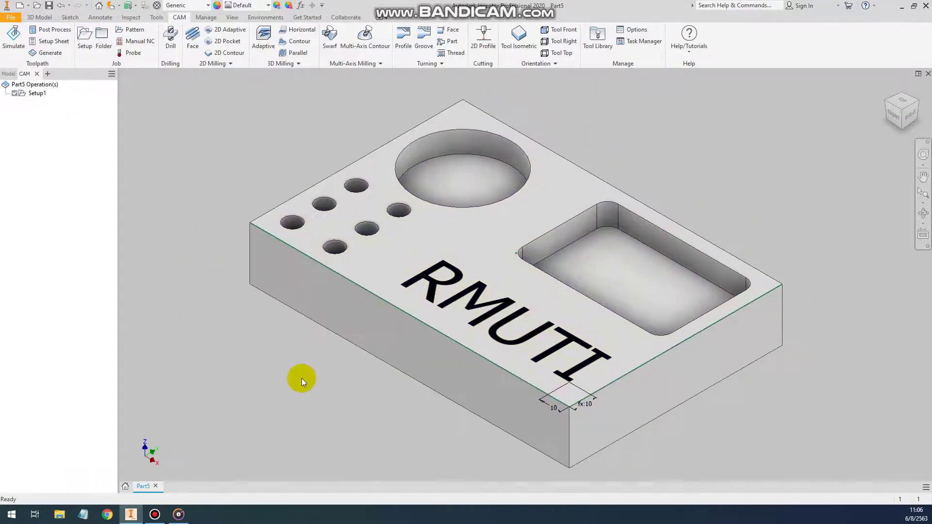
{"action": "left_click", "coordinate": [37, 93]}
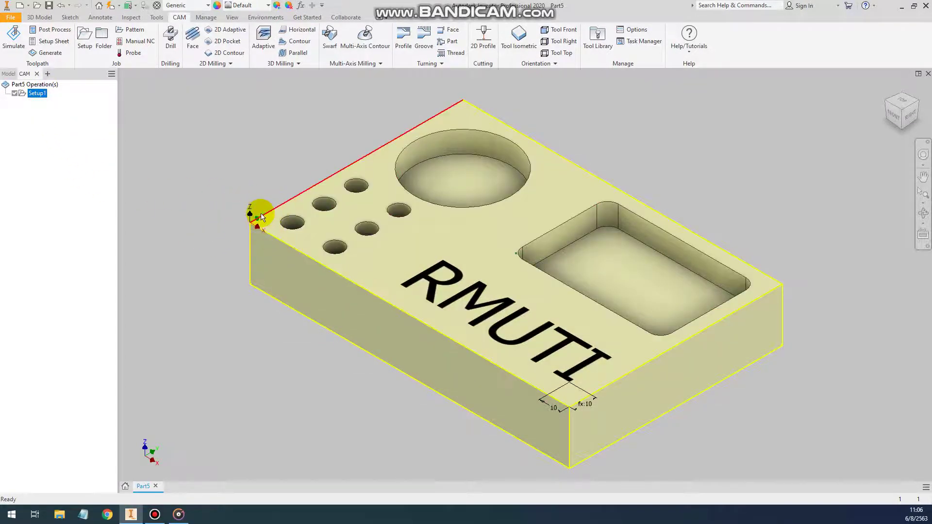
{"action": "middle_click_drag", "start_coordinate": [257, 187], "coordinate": [265, 189]}
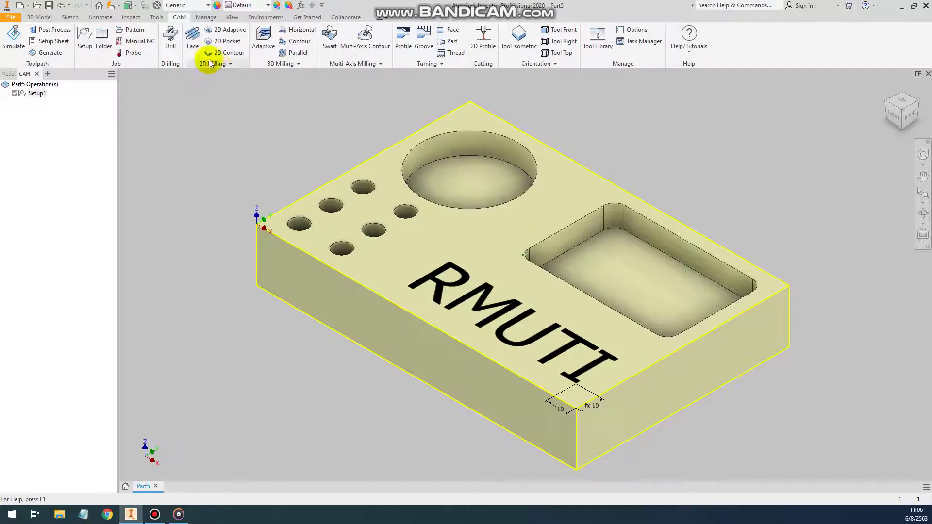
Step: Start a facing toolpath using the Ø50mm face mill from the Tutorial - Metric library
{"action": "left_click", "coordinate": [193, 39]}
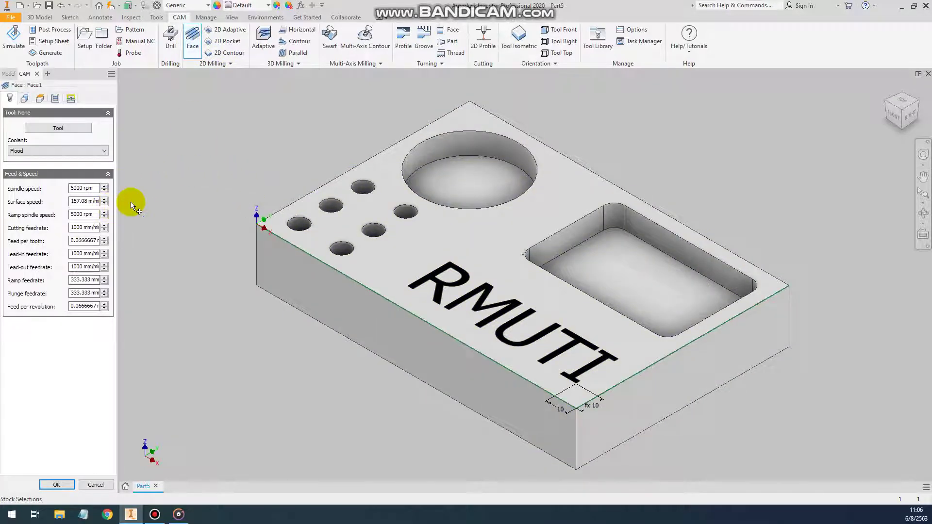
{"action": "left_click", "coordinate": [58, 128]}
{"action": "left_click_drag", "start_coordinate": [532, 118], "coordinate": [531, 204]}
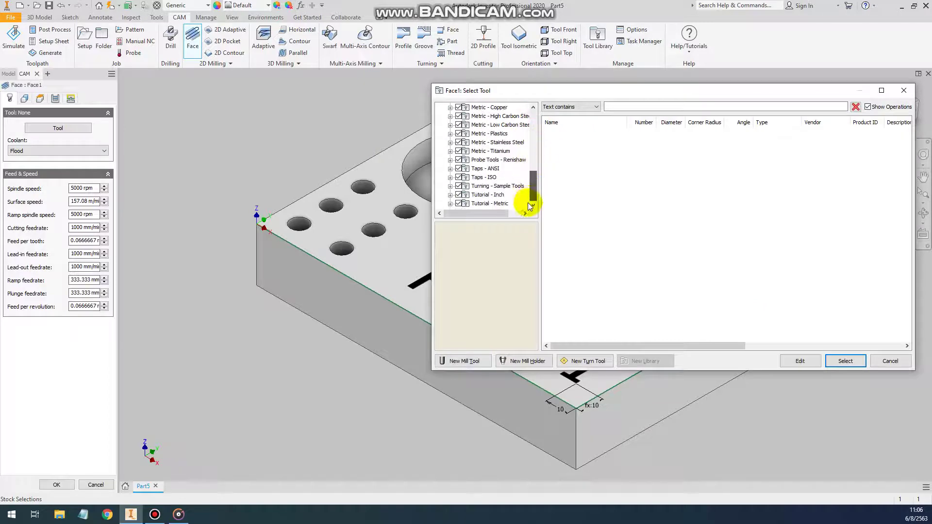
{"action": "left_click", "coordinate": [490, 203]}
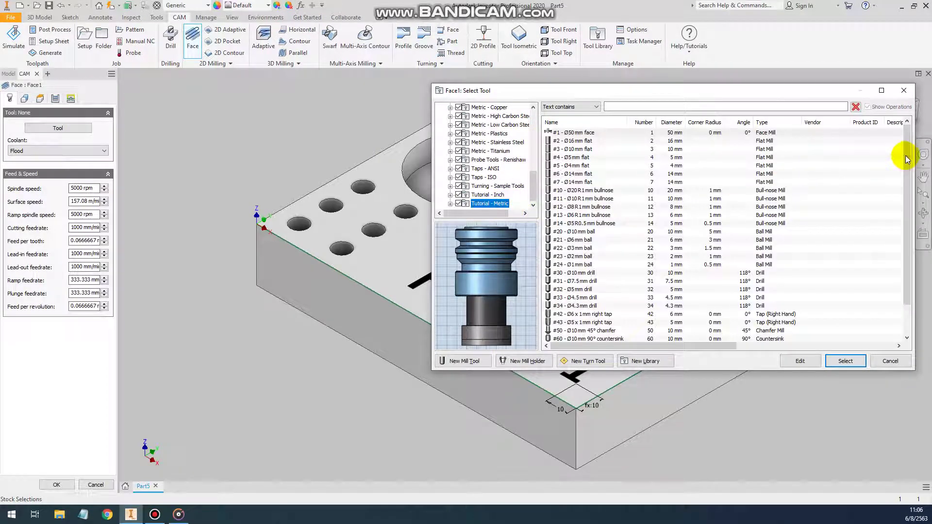
{"action": "left_click_drag", "start_coordinate": [904, 160], "coordinate": [908, 231]}
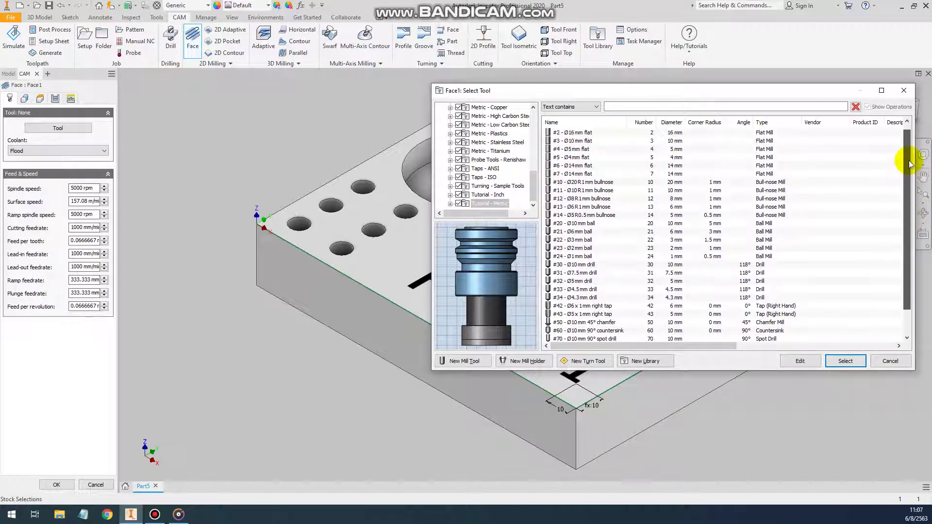
{"action": "left_click_drag", "start_coordinate": [909, 194], "coordinate": [908, 141]}
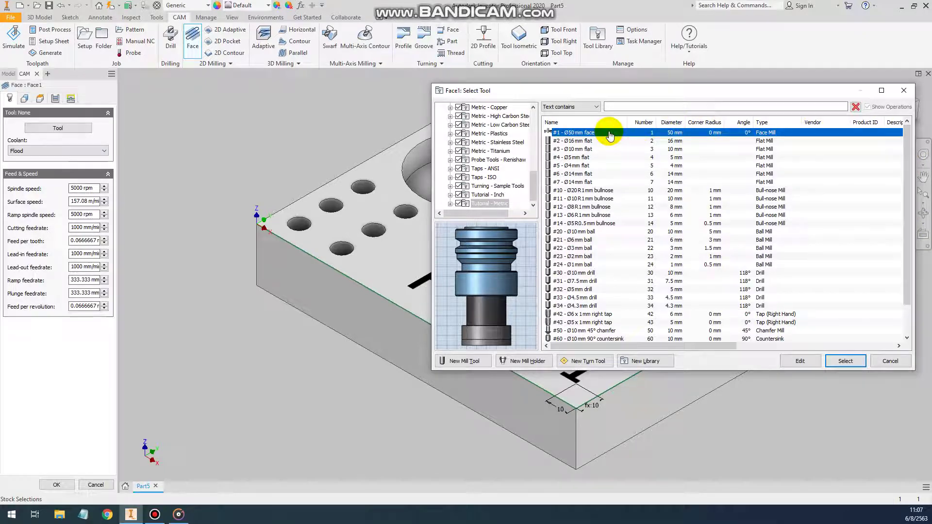
{"action": "left_click", "coordinate": [843, 361]}
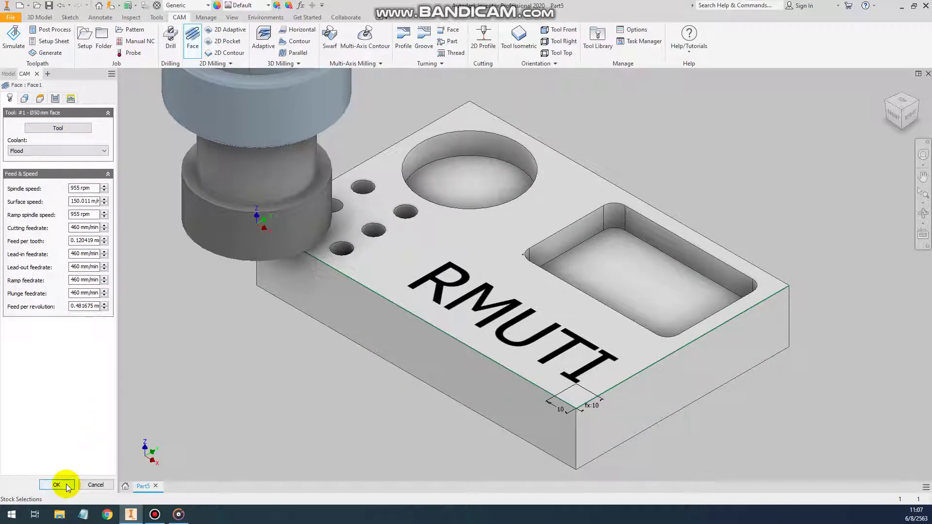
Step: Set the facing pass extension to 2.5 mm and stepover to 30 mm, creating Face1
{"action": "left_click", "coordinate": [23, 98]}
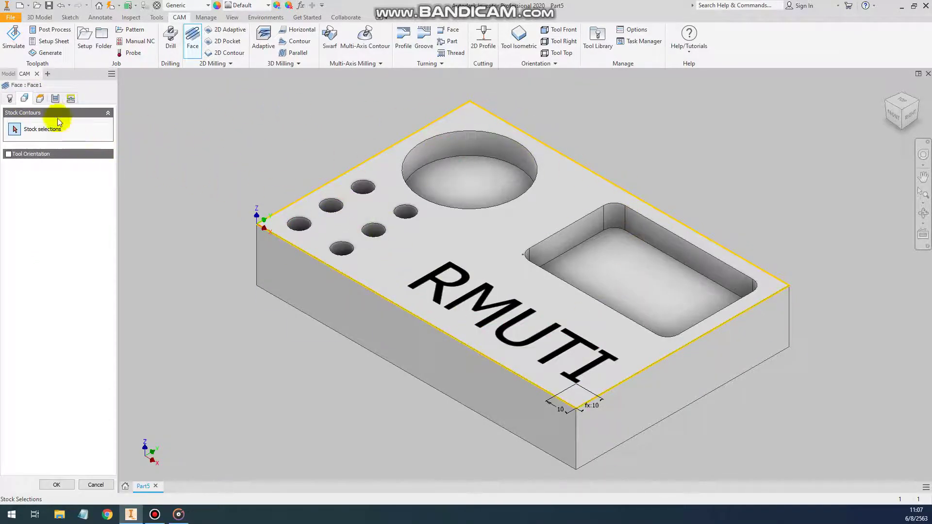
{"action": "left_click", "coordinate": [55, 98]}
{"action": "left_click", "coordinate": [56, 100]}
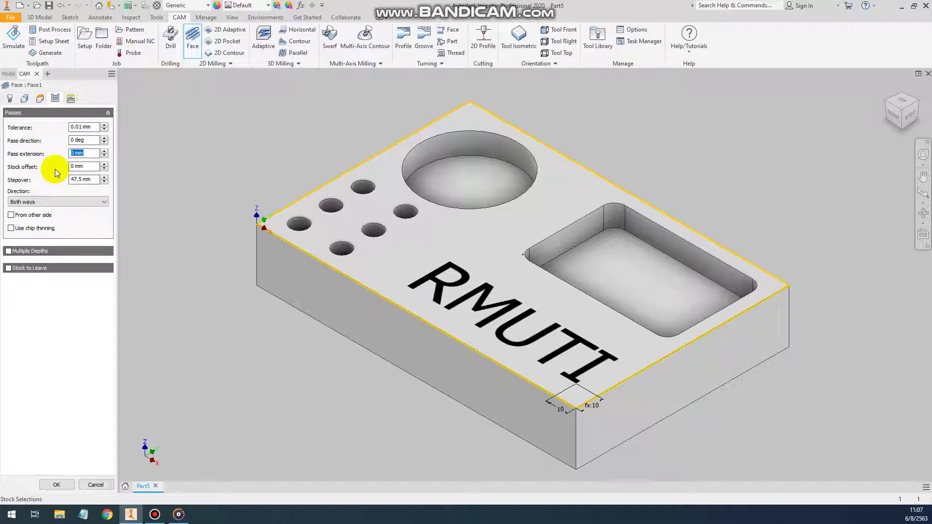
{"action": "type", "text": "2.5"}
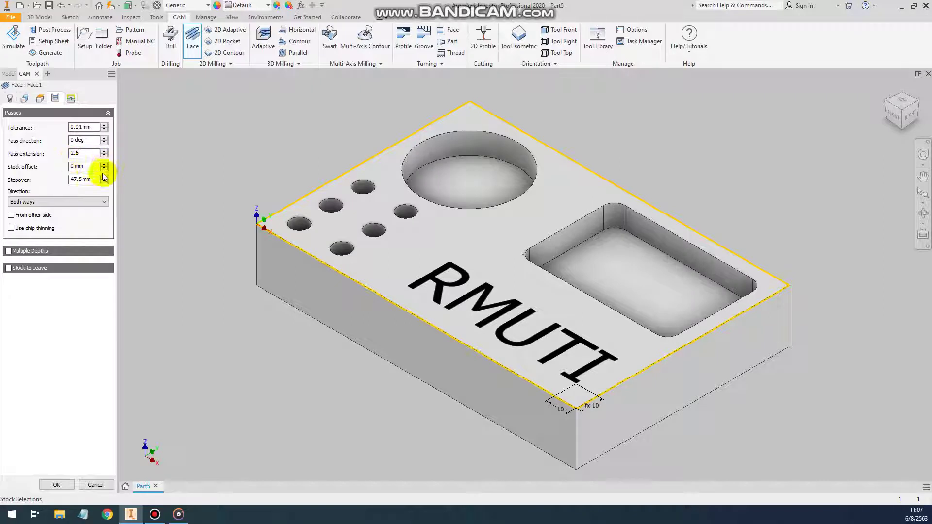
{"action": "double_click", "coordinate": [82, 179]}
{"action": "left_click", "coordinate": [94, 181]}
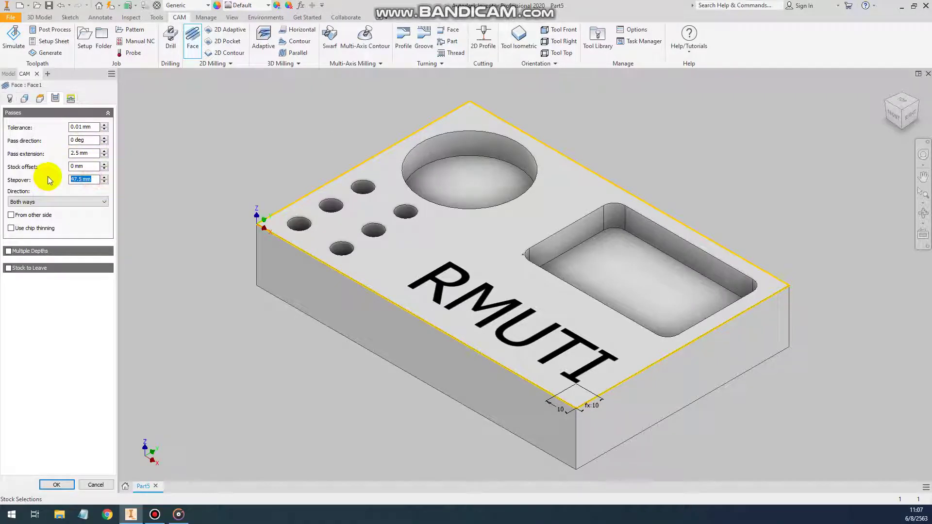
{"action": "type", "text": "30"}
{"action": "left_click", "coordinate": [81, 167]}
{"action": "left_click", "coordinate": [71, 480]}
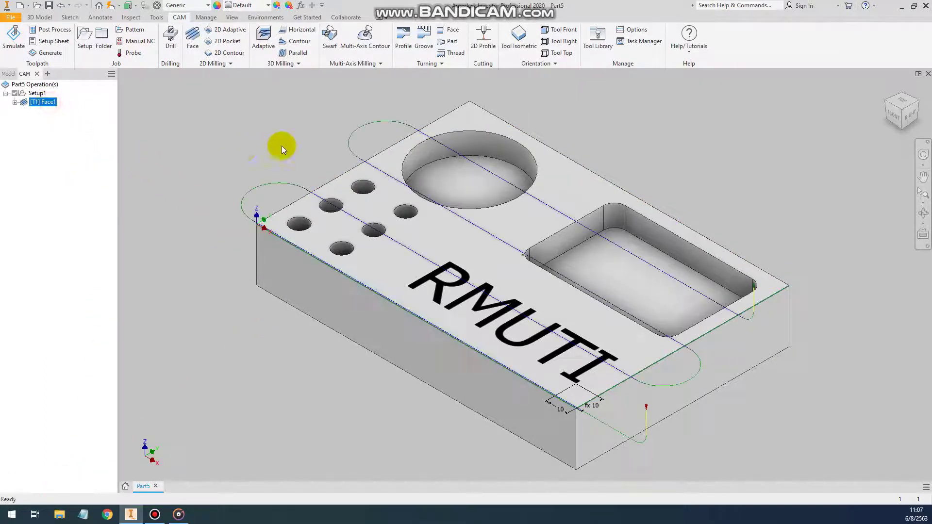
Step: Inspect the Face1 toolpath, then clear its display and re-center the block
{"action": "middle_click_drag", "start_coordinate": [281, 145], "coordinate": [271, 164]}
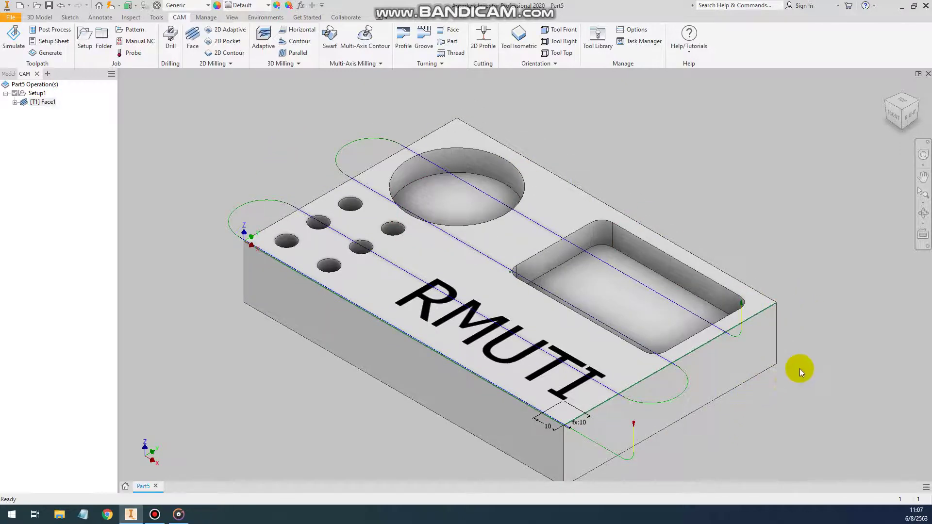
{"action": "middle_click_drag", "start_coordinate": [798, 370], "coordinate": [805, 348]}
{"action": "left_click", "coordinate": [68, 245]}
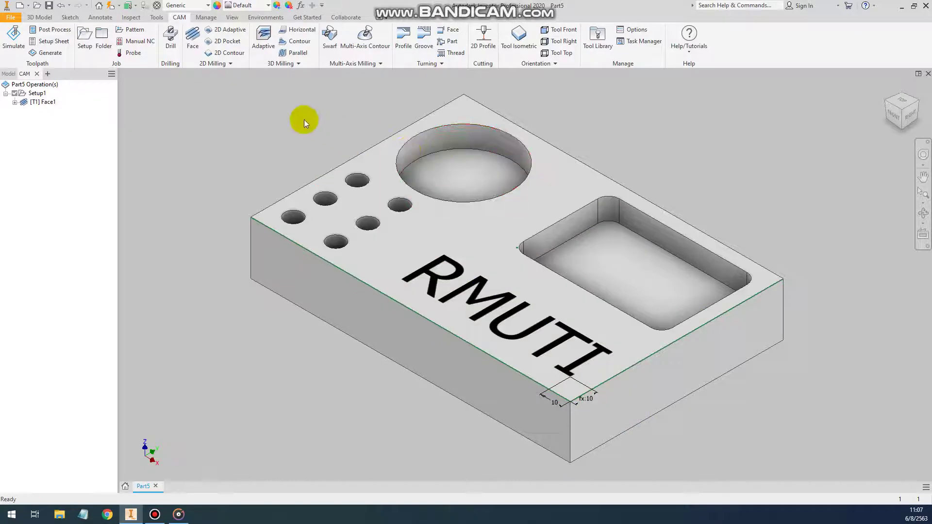
{"action": "middle_click_drag", "start_coordinate": [304, 120], "coordinate": [282, 142]}
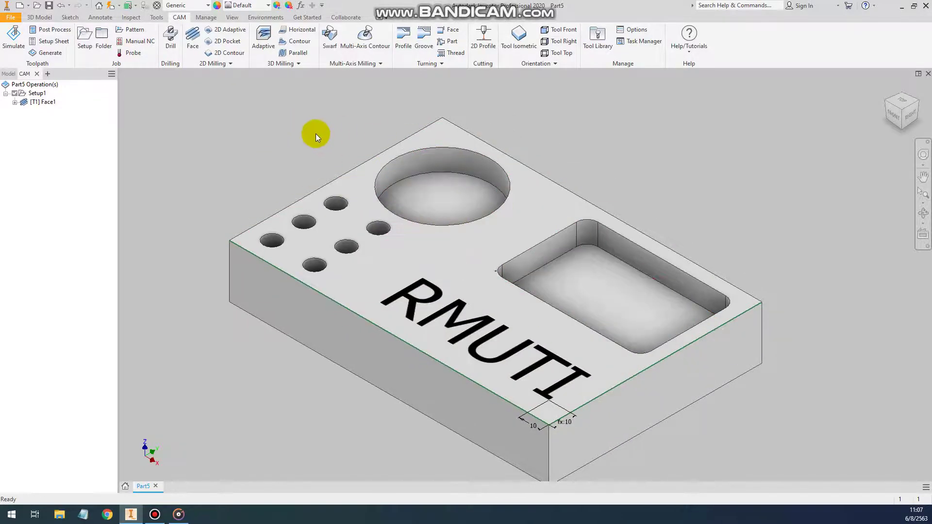
Step: Start a 2D pocket toolpath with the Ø10mm flat end mill from Tutorial - Metric
{"action": "left_click", "coordinate": [225, 44]}
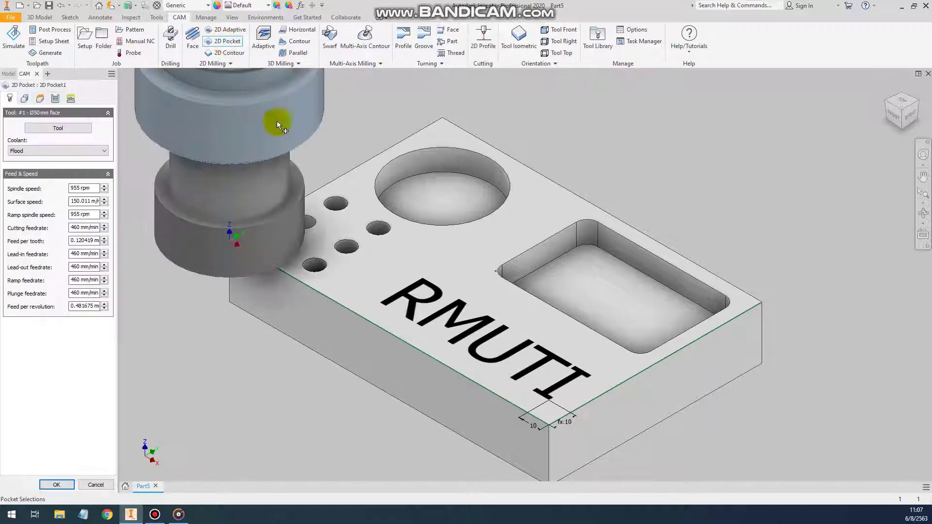
{"action": "left_click", "coordinate": [54, 130]}
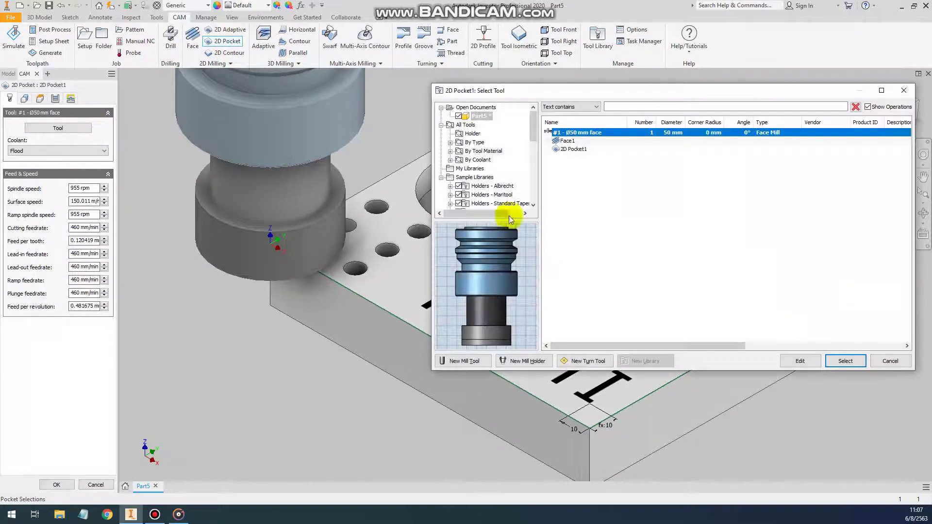
{"action": "left_click_drag", "start_coordinate": [533, 135], "coordinate": [533, 205]}
{"action": "left_click", "coordinate": [489, 203]}
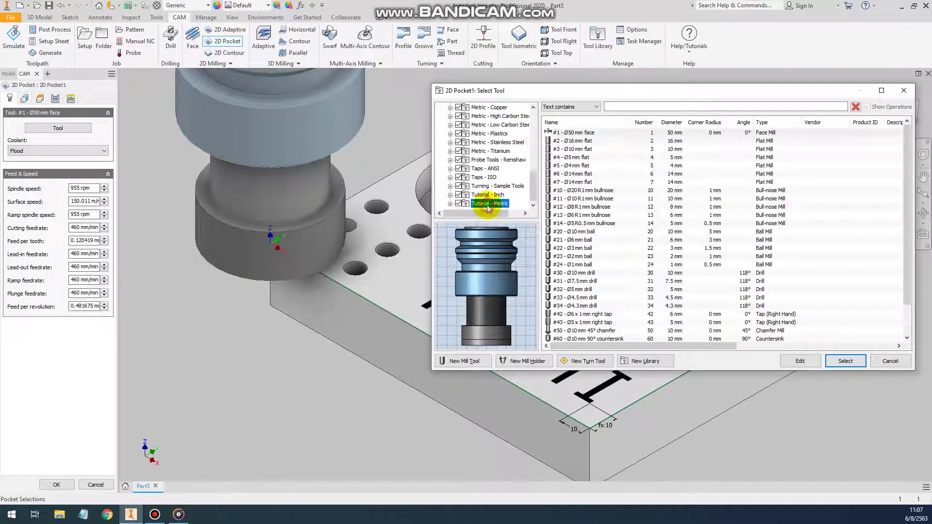
{"action": "left_click", "coordinate": [587, 150]}
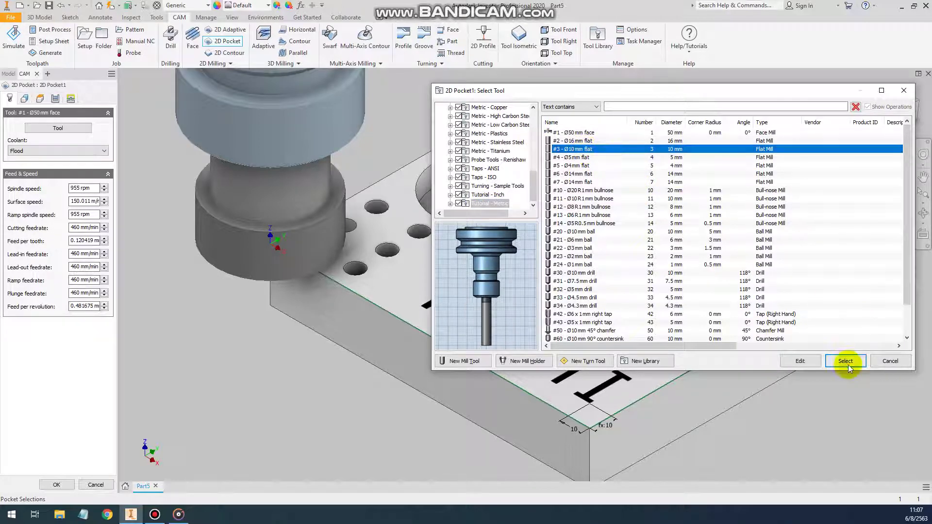
{"action": "left_click", "coordinate": [845, 361]}
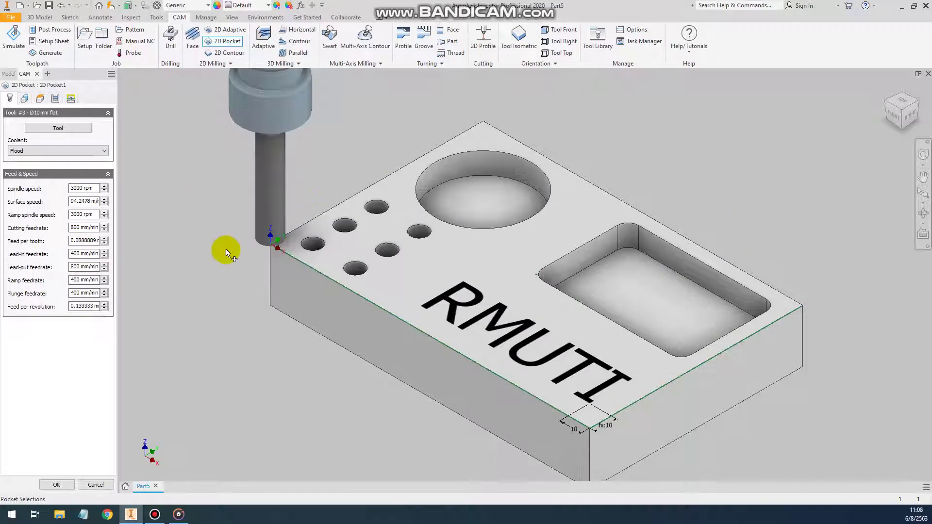
Step: Select the circular and rectangular pockets as pocket geometry, then go to Heights
{"action": "left_click", "coordinate": [27, 105]}
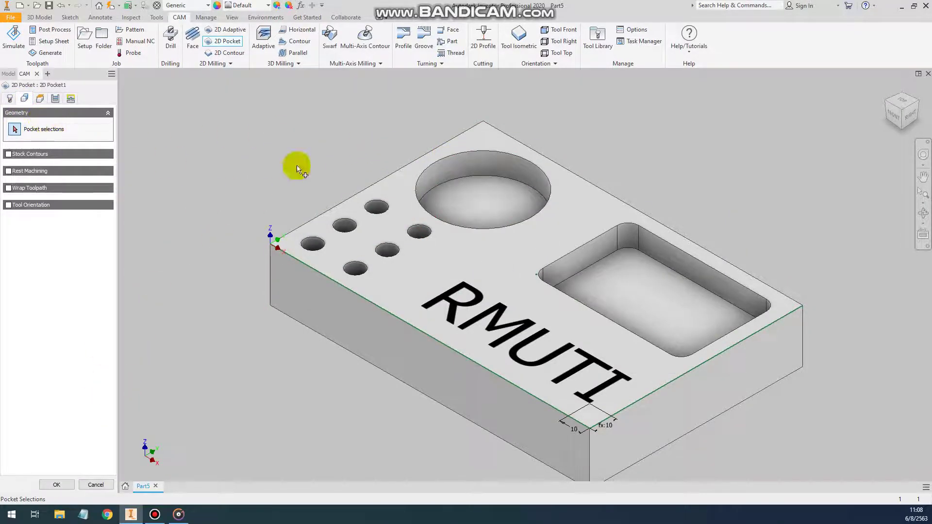
{"action": "left_click", "coordinate": [473, 177]}
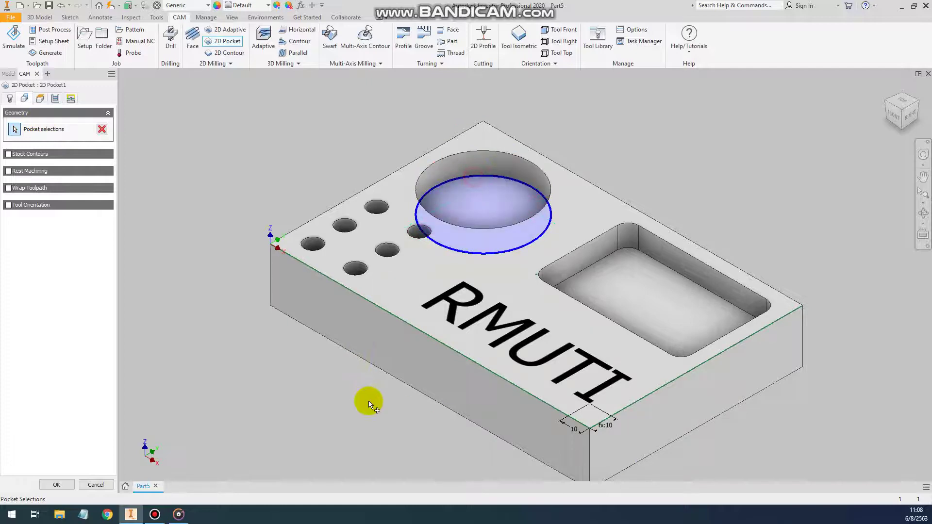
{"action": "left_click", "coordinate": [592, 264]}
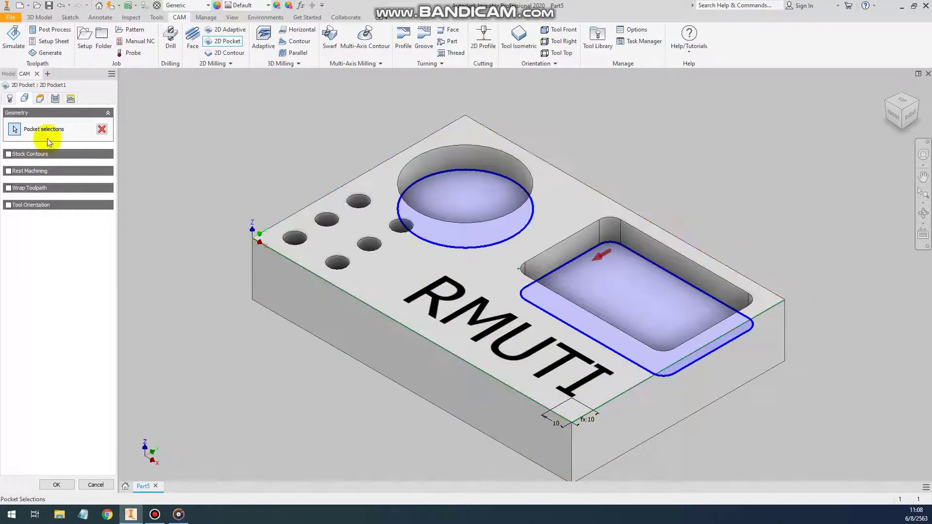
{"action": "left_click", "coordinate": [40, 102]}
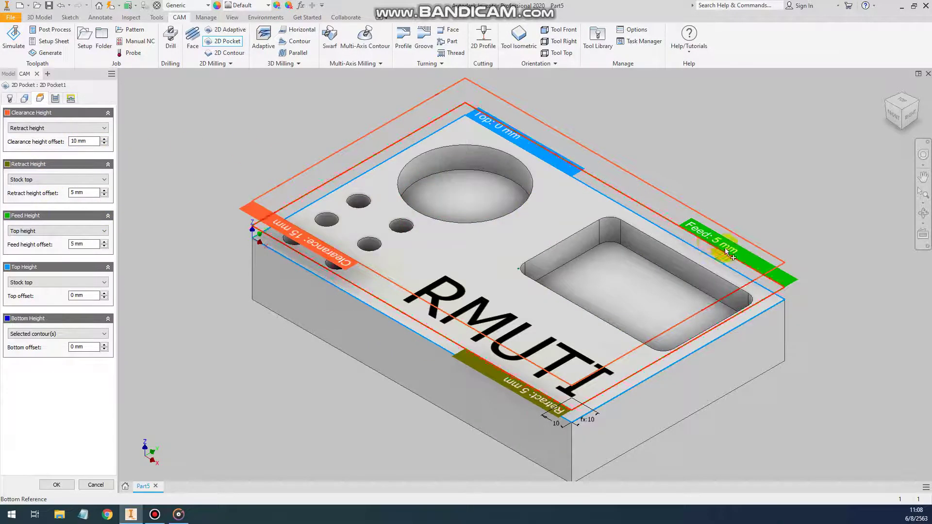
Step: View the block from the front, zoom in on the height planes, and select the retract offset
{"action": "left_click", "coordinate": [894, 116]}
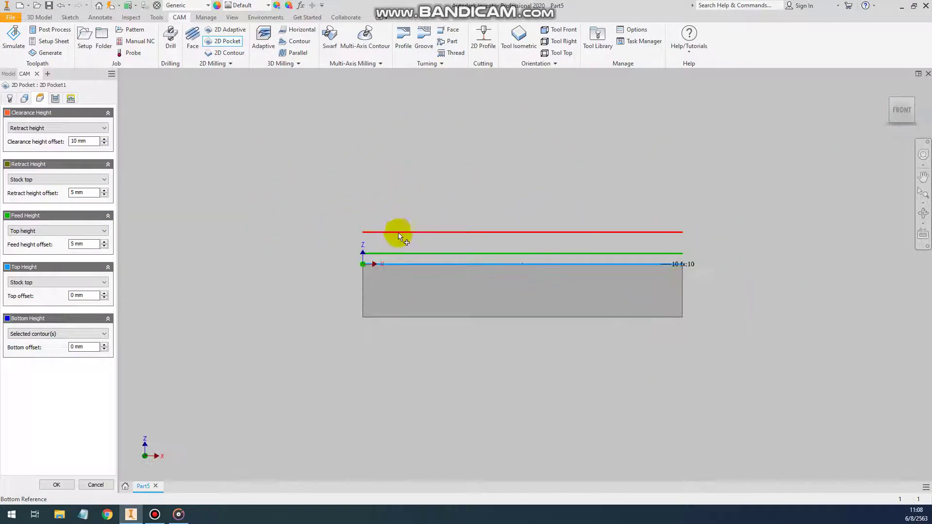
{"action": "scroll", "coordinate": [397, 234], "scroll_direction": "up", "scroll_amount": 2}
{"action": "scroll", "coordinate": [402, 225], "scroll_direction": "up", "scroll_amount": 2}
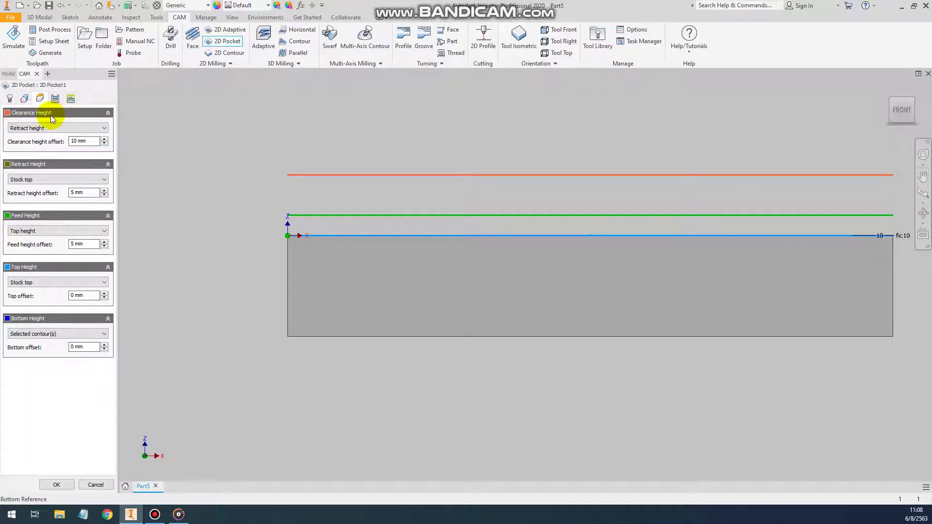
{"action": "left_click", "coordinate": [49, 127]}
{"action": "scroll", "coordinate": [307, 226], "scroll_direction": "up", "scroll_amount": 2}
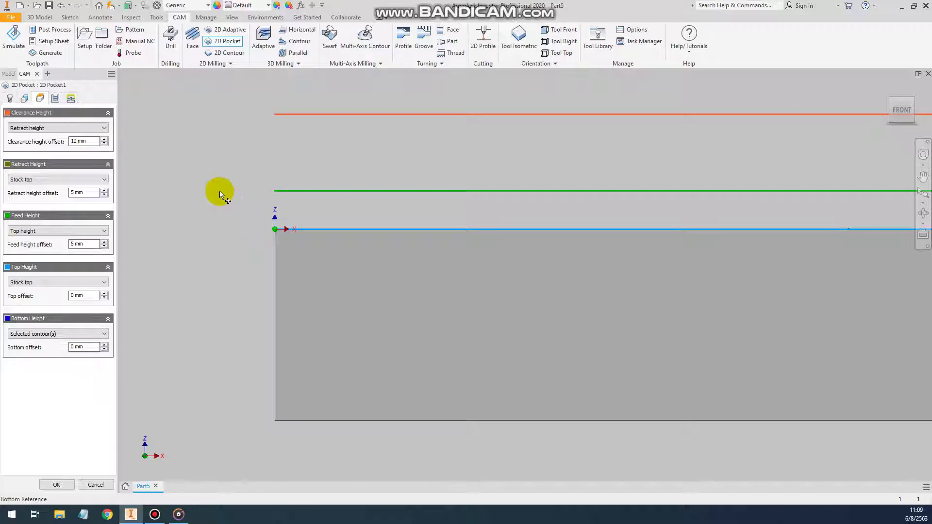
{"action": "left_click", "coordinate": [82, 193]}
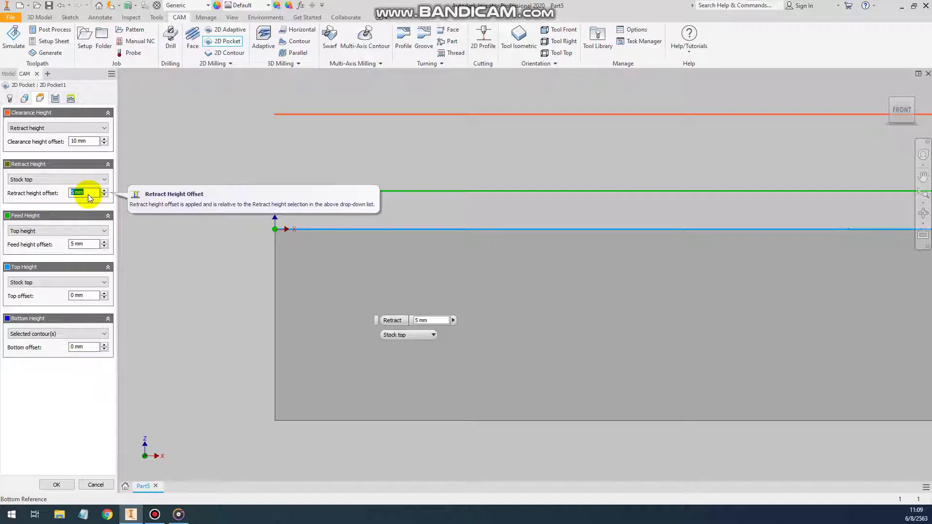
Step: Set the pocket's retract and feed height offsets to 2.5 mm, then orbit back to 3D
{"action": "type", "text": "2.5"}
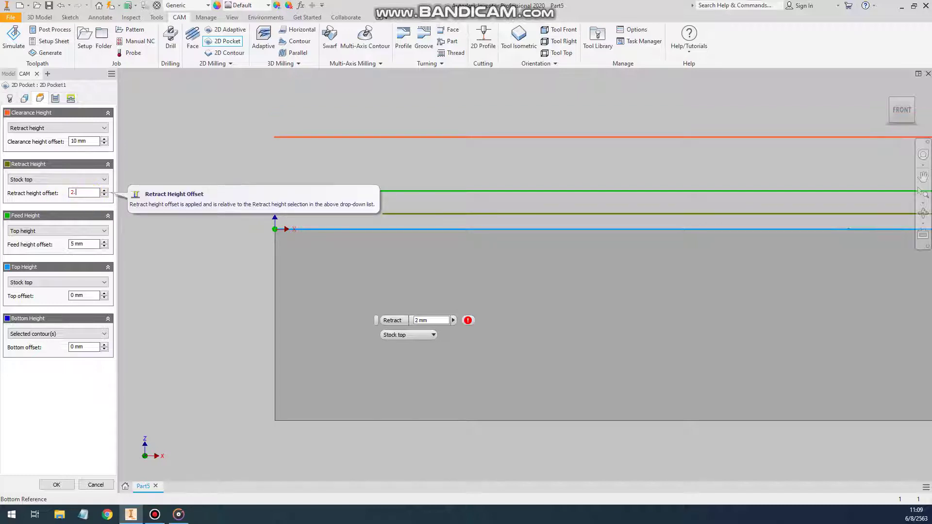
{"action": "left_click", "coordinate": [91, 244]}
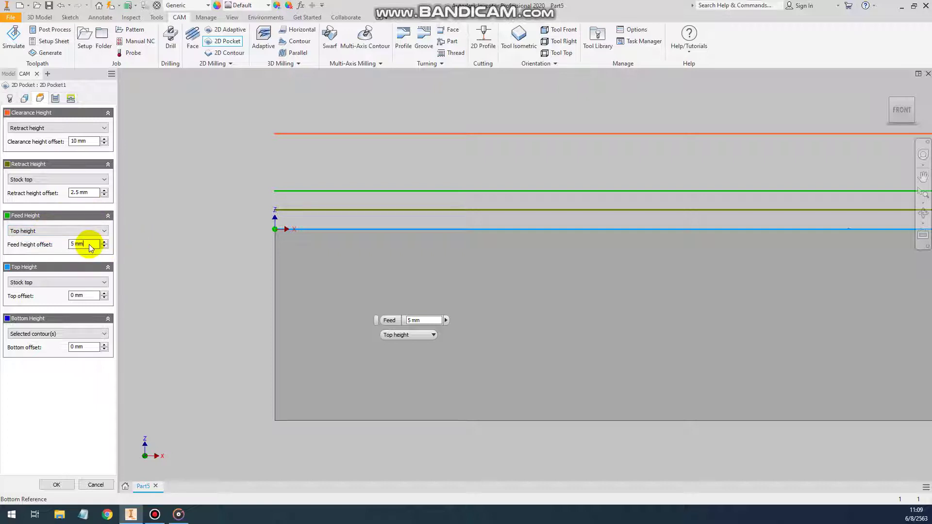
{"action": "double_click", "coordinate": [79, 244]}
{"action": "type", "text": "2.5"}
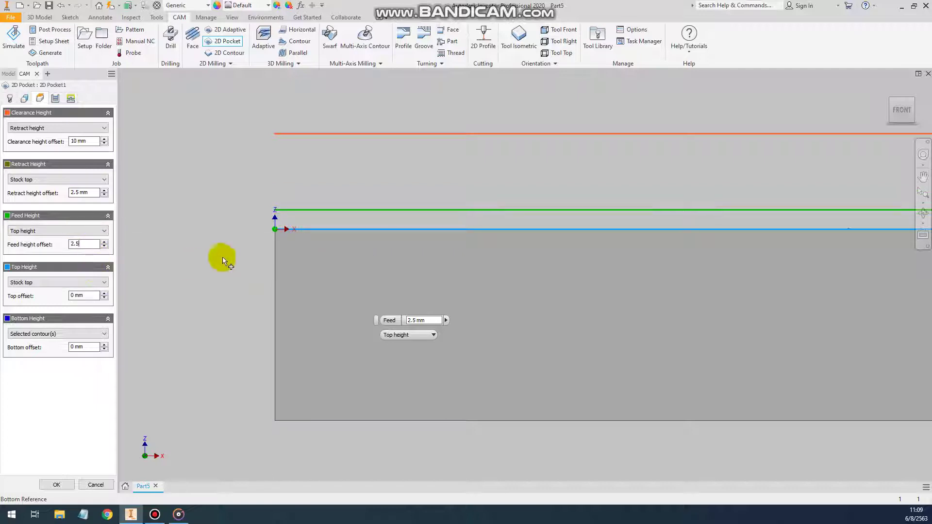
{"action": "left_click", "coordinate": [91, 294]}
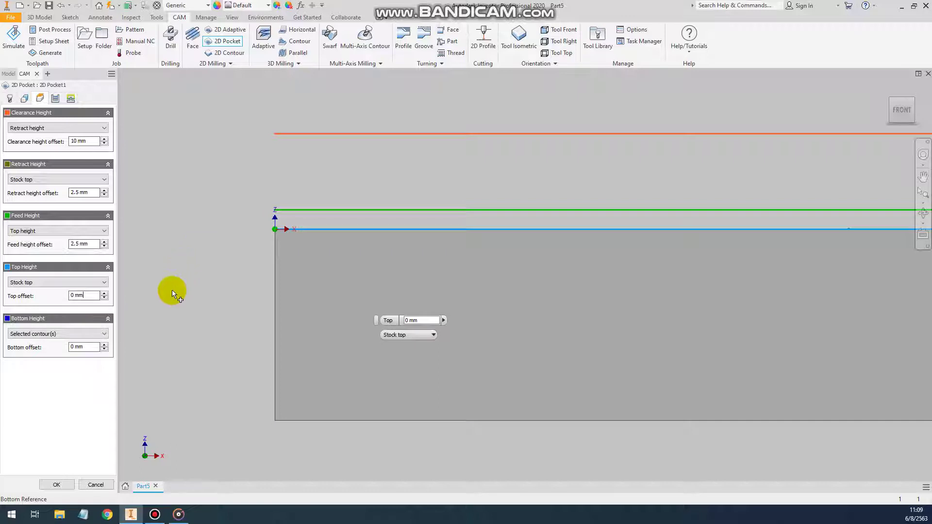
{"action": "left_click", "coordinate": [97, 295]}
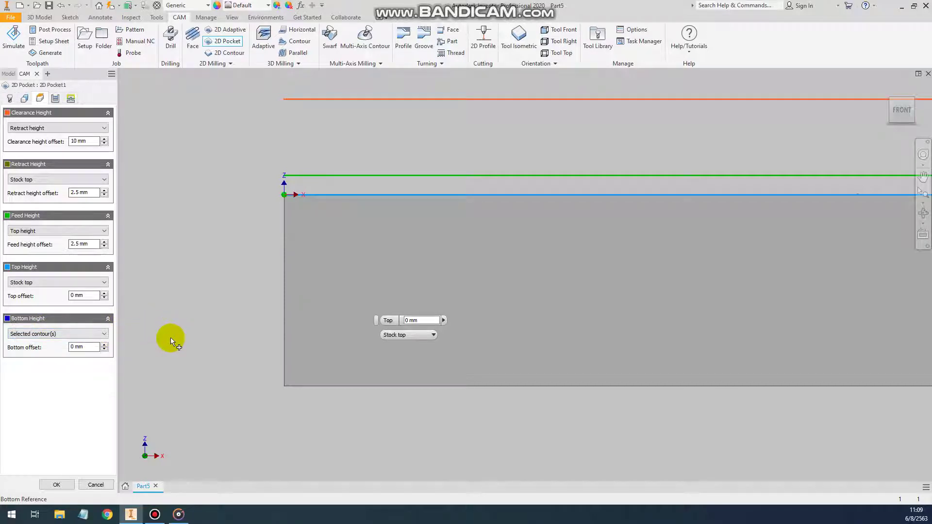
{"action": "middle_click_drag", "start_coordinate": [194, 282], "coordinate": [175, 291]}
{"action": "middle_click_drag", "start_coordinate": [507, 285], "coordinate": [504, 208], "text": "shift"}
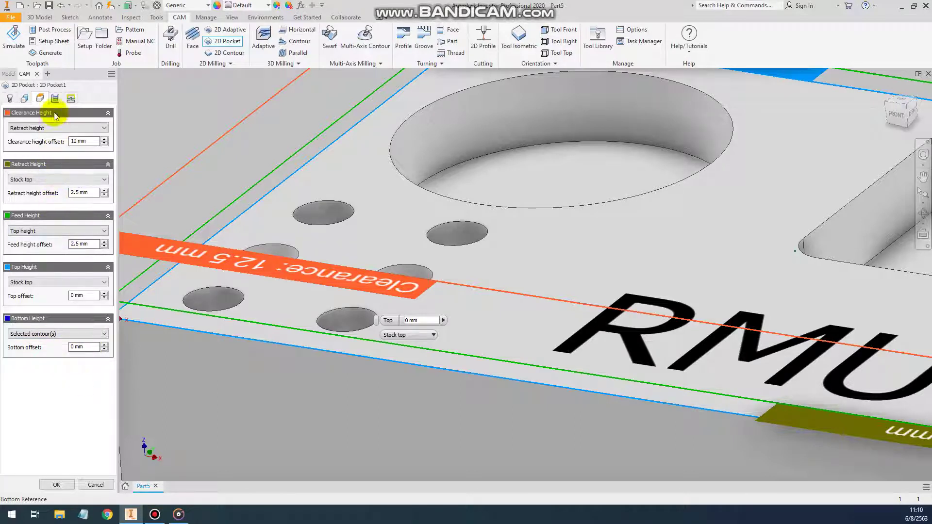
Step: In the pocket's pass settings, try Right compensation but leave Left (climb milling)
{"action": "left_click", "coordinate": [55, 98]}
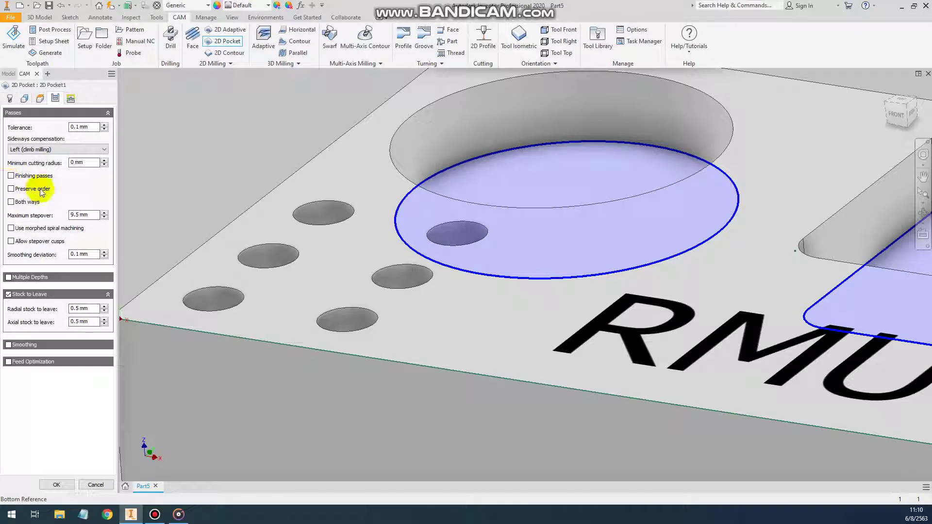
{"action": "left_click", "coordinate": [50, 150]}
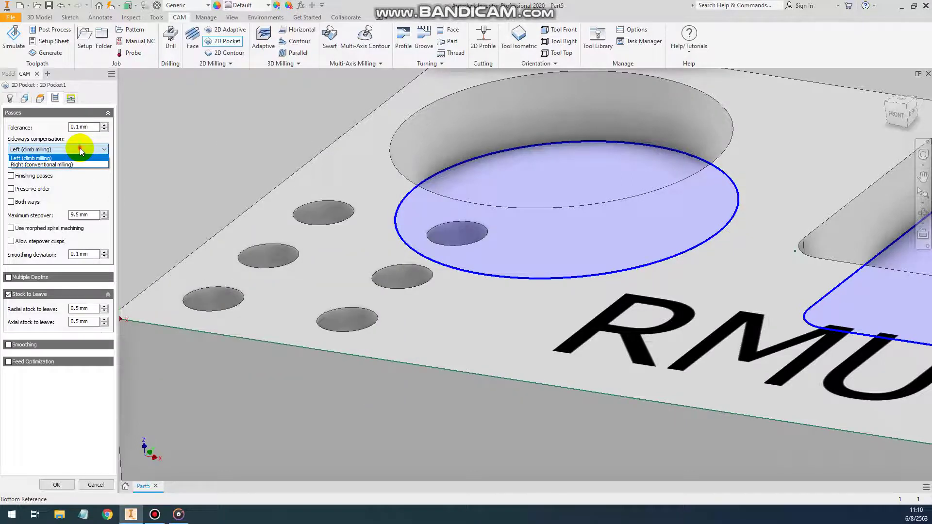
{"action": "left_click", "coordinate": [80, 147]}
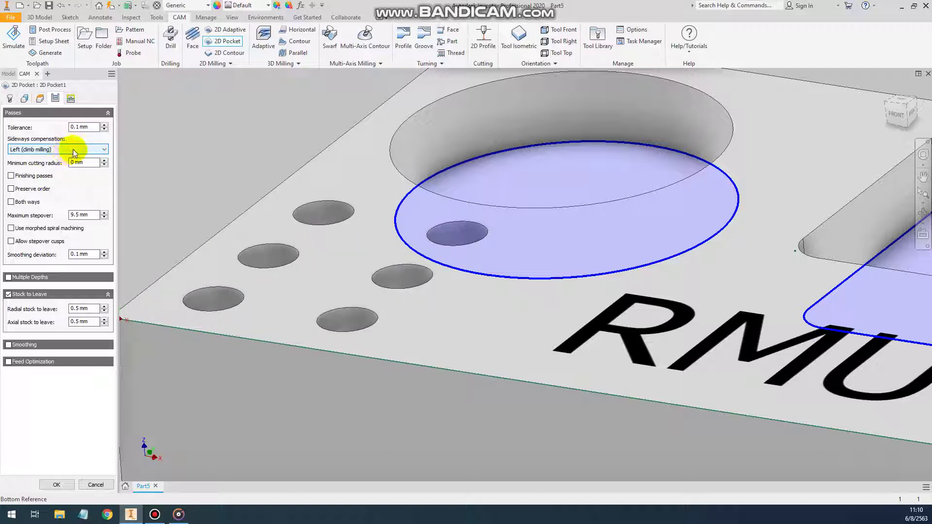
{"action": "left_click", "coordinate": [73, 152]}
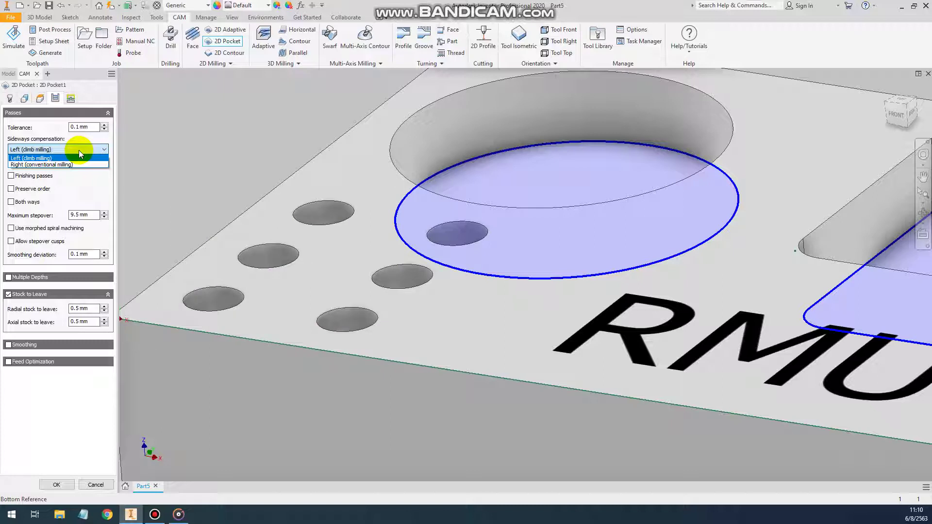
{"action": "mouse_move", "coordinate": [80, 162]}
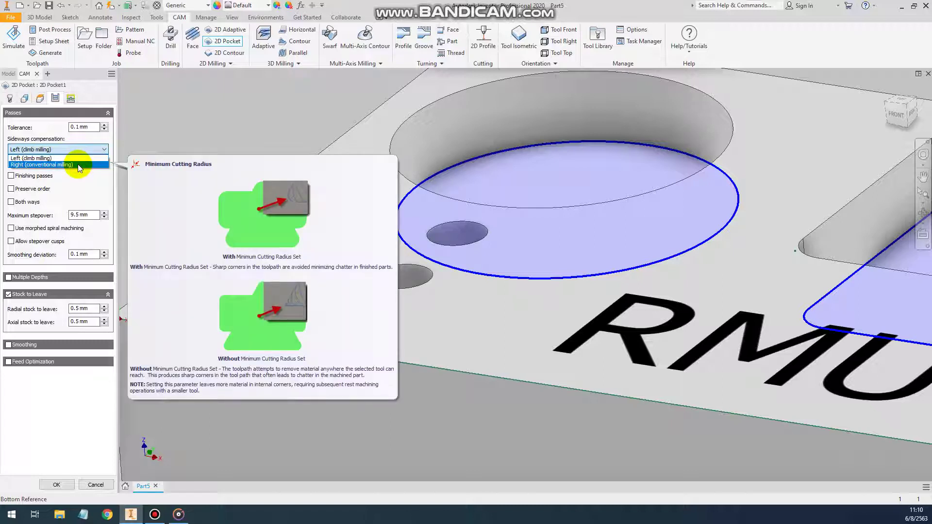
{"action": "left_click", "coordinate": [78, 164]}
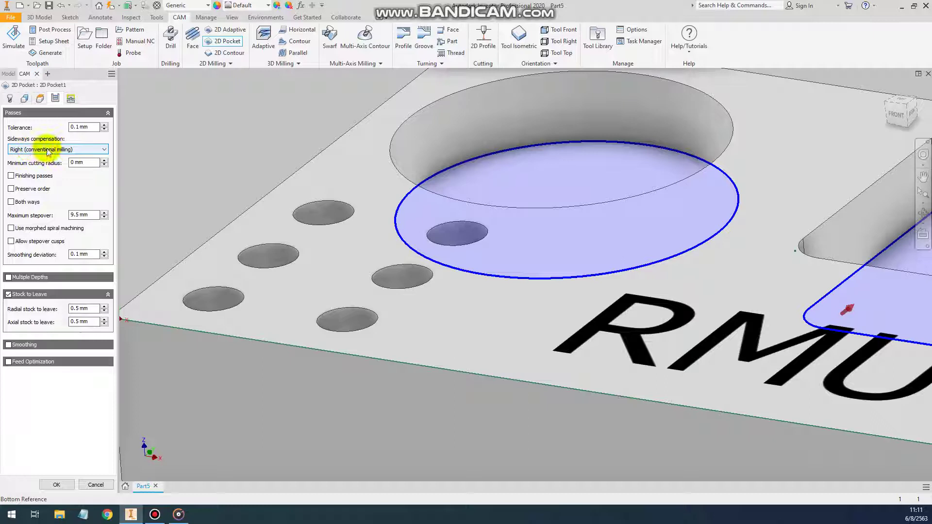
{"action": "left_click", "coordinate": [78, 150]}
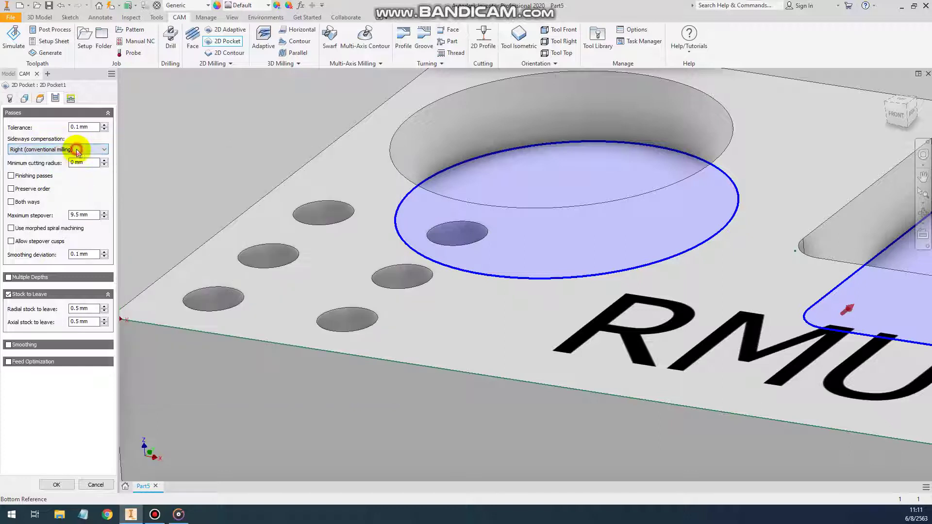
{"action": "left_click", "coordinate": [68, 160]}
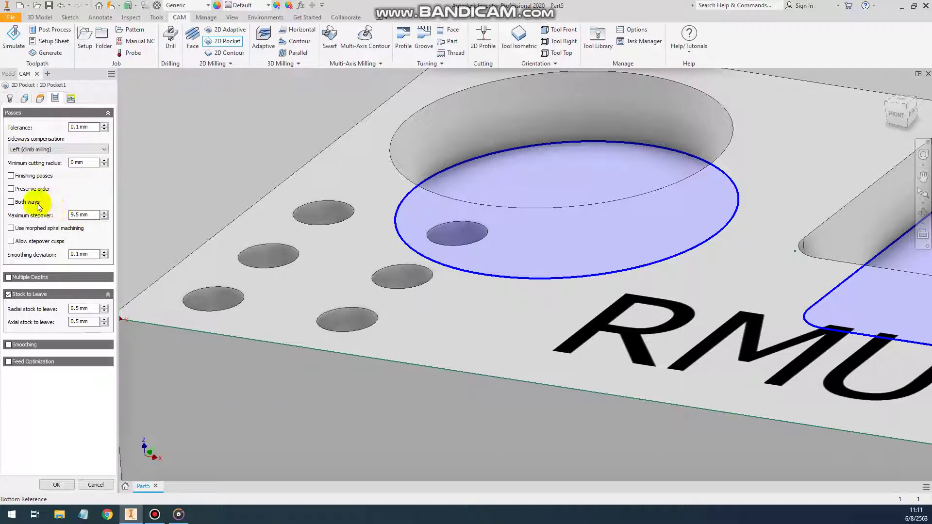
Step: Set the pocket's maximum stepover to 2.5 mm and enable finishing passes
{"action": "double_click", "coordinate": [78, 214]}
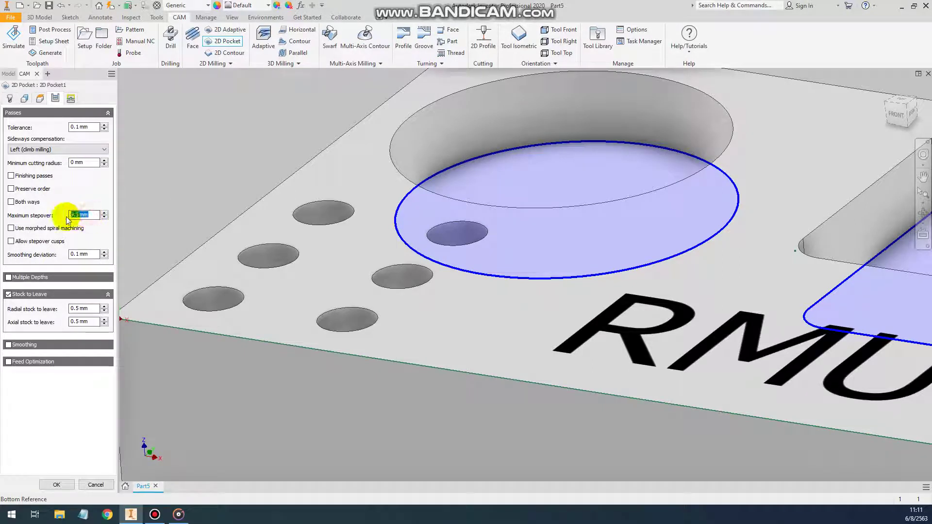
{"action": "type", "text": "25"}
{"action": "left_click", "coordinate": [76, 216]}
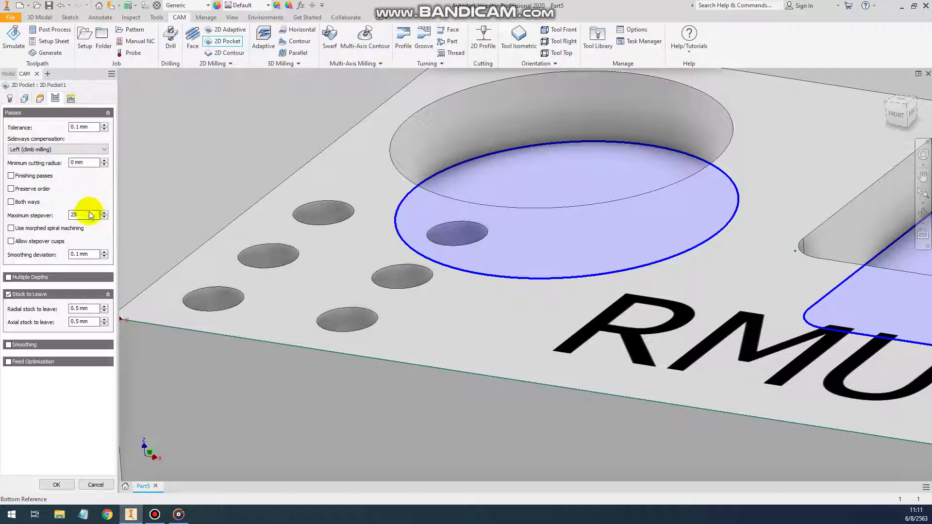
{"action": "type", "text": "2"}
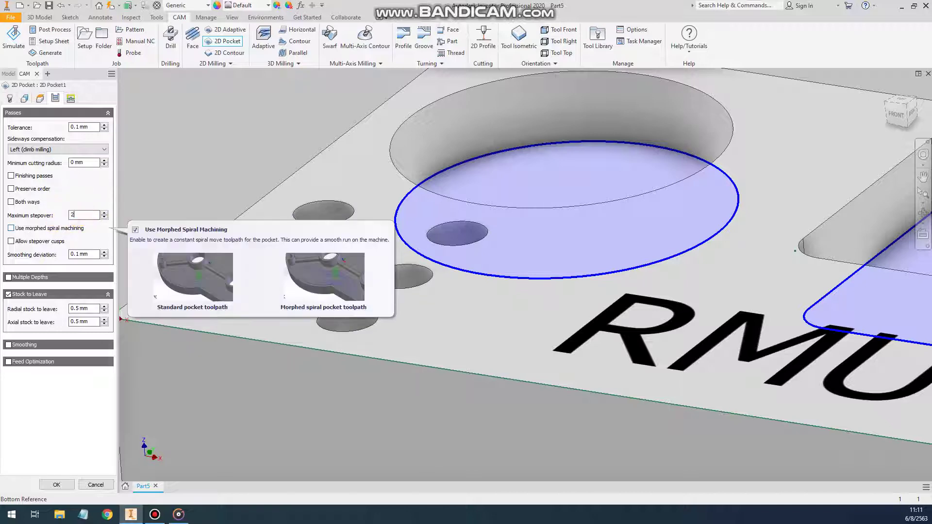
{"action": "left_click", "coordinate": [74, 214]}
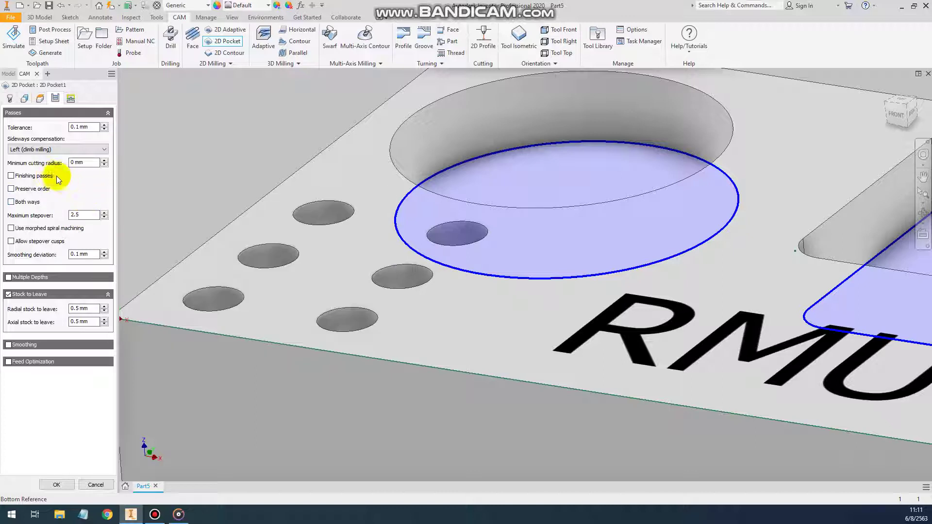
{"action": "left_click", "coordinate": [11, 178]}
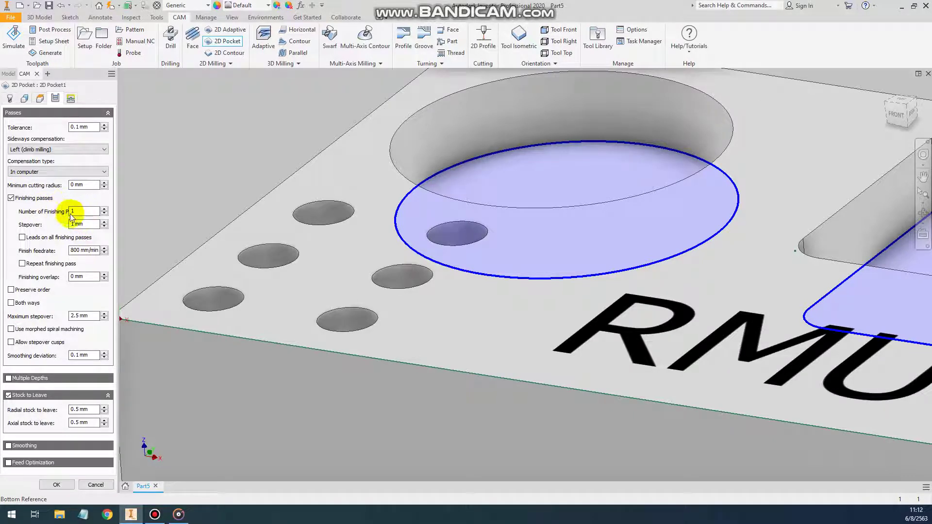
Step: Keep one finishing pass on the 2D Pocket with a 0.5 mm finishing stepover
{"action": "left_click", "coordinate": [73, 211]}
{"action": "left_click", "coordinate": [104, 209]}
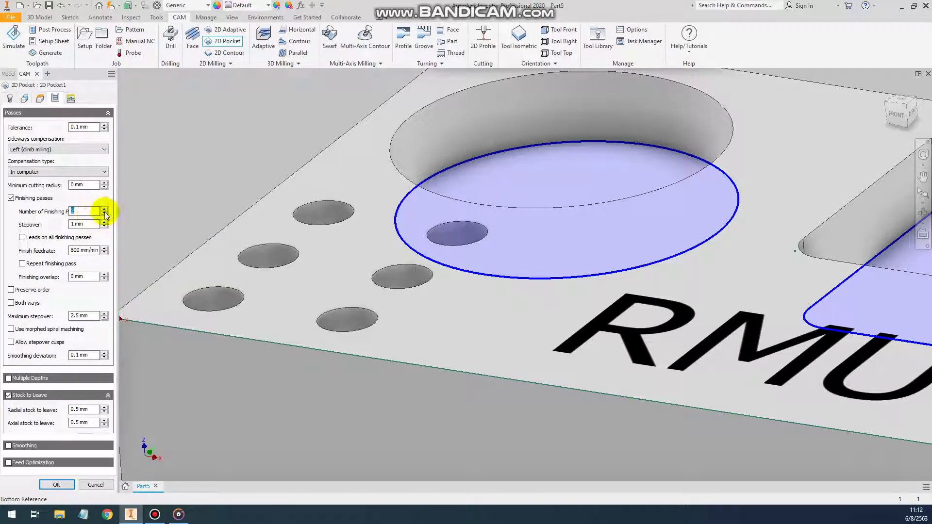
{"action": "left_click", "coordinate": [104, 214]}
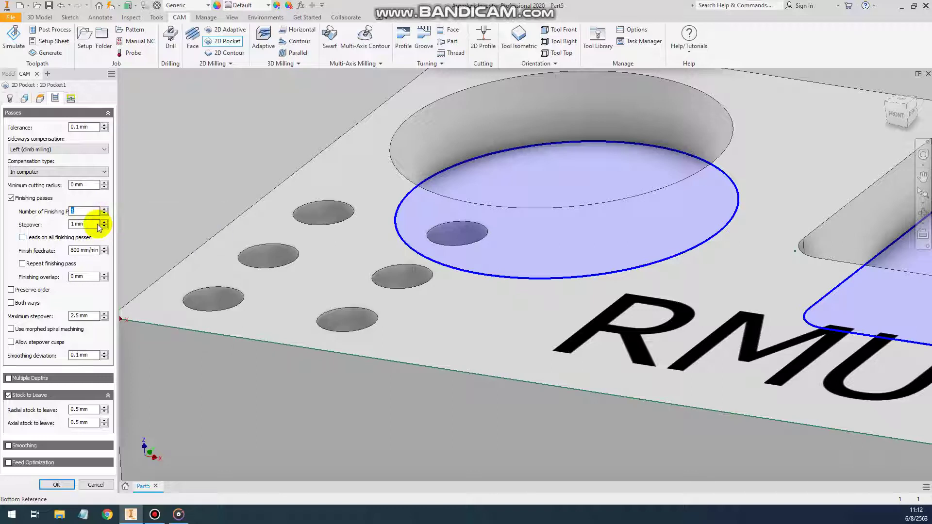
{"action": "left_click", "coordinate": [92, 224]}
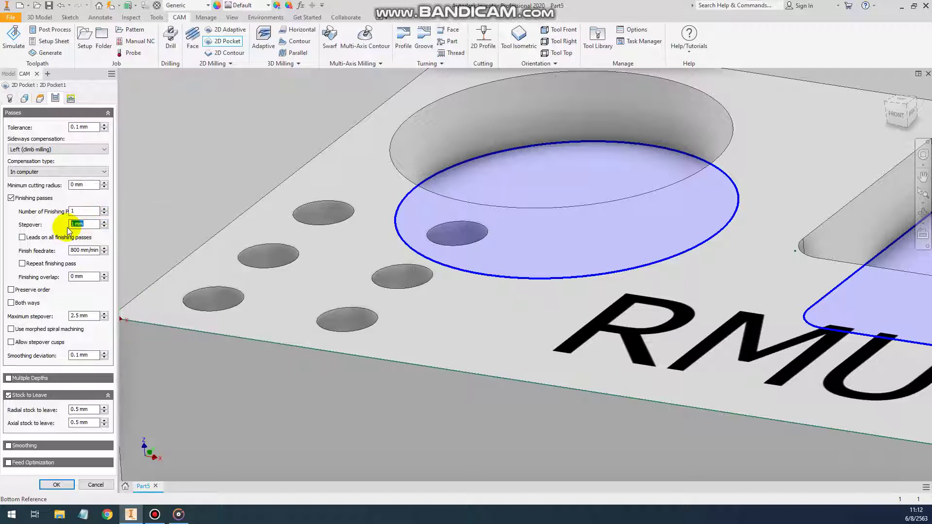
{"action": "type", "text": ".5"}
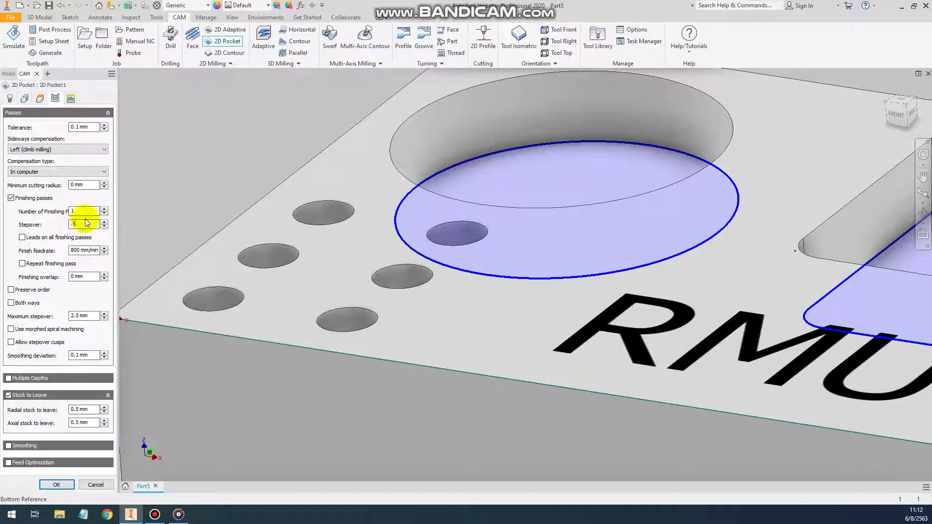
{"action": "left_click", "coordinate": [87, 210]}
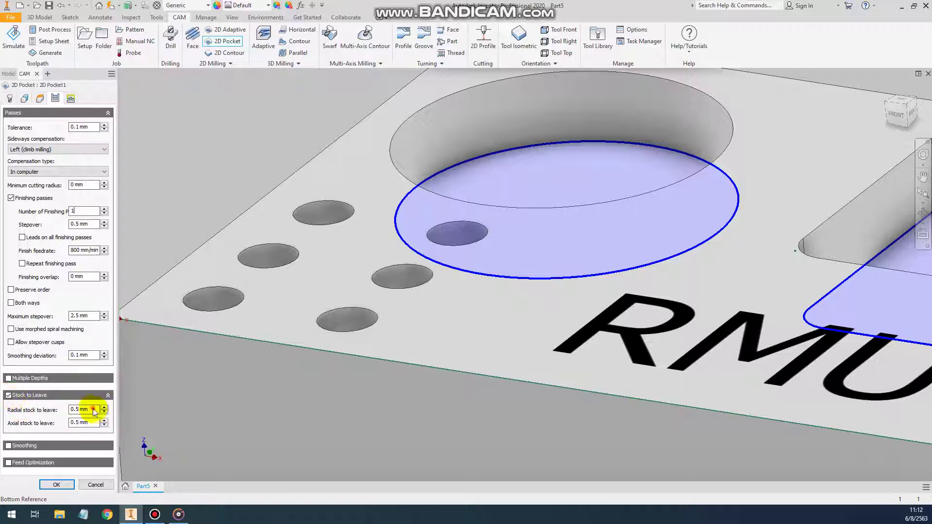
Step: Set radial and axial stock to leave to 0 mm
{"action": "left_click_drag", "start_coordinate": [89, 409], "coordinate": [62, 415]}
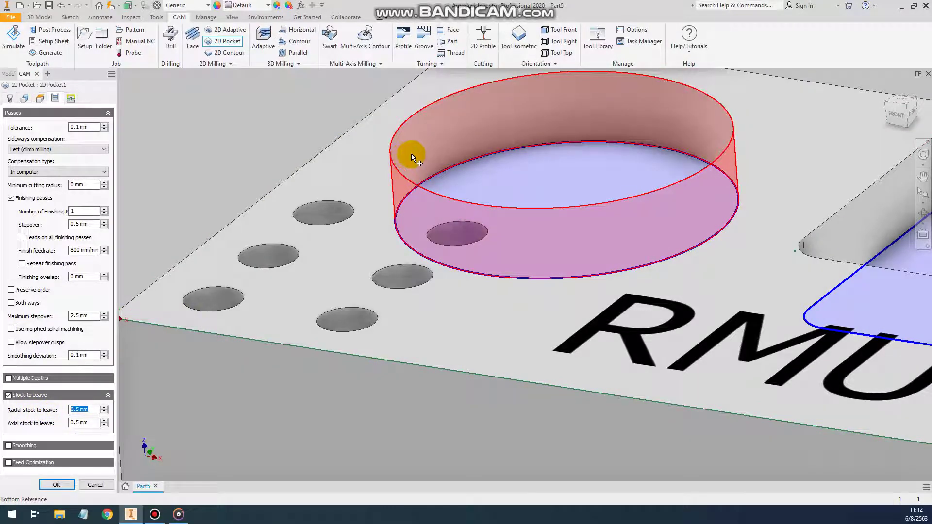
{"action": "type", "text": "0"}
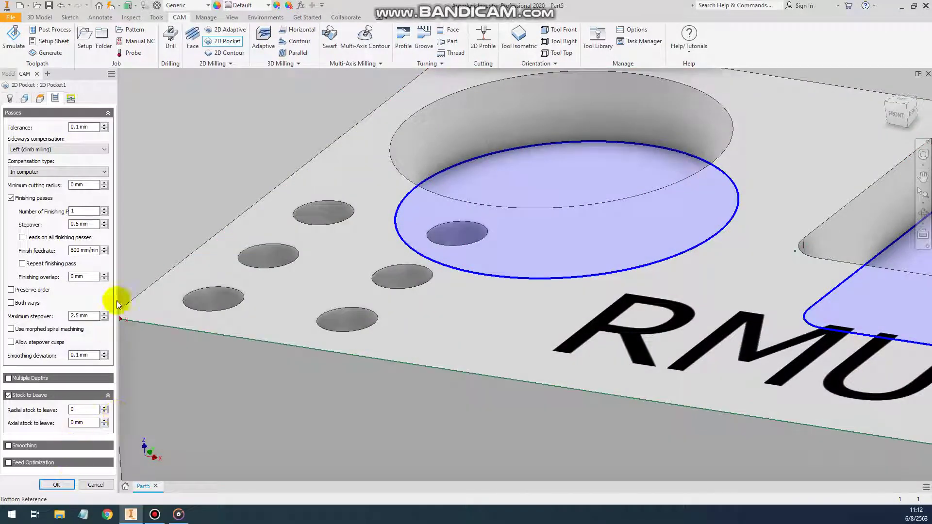
{"action": "left_click", "coordinate": [70, 97]}
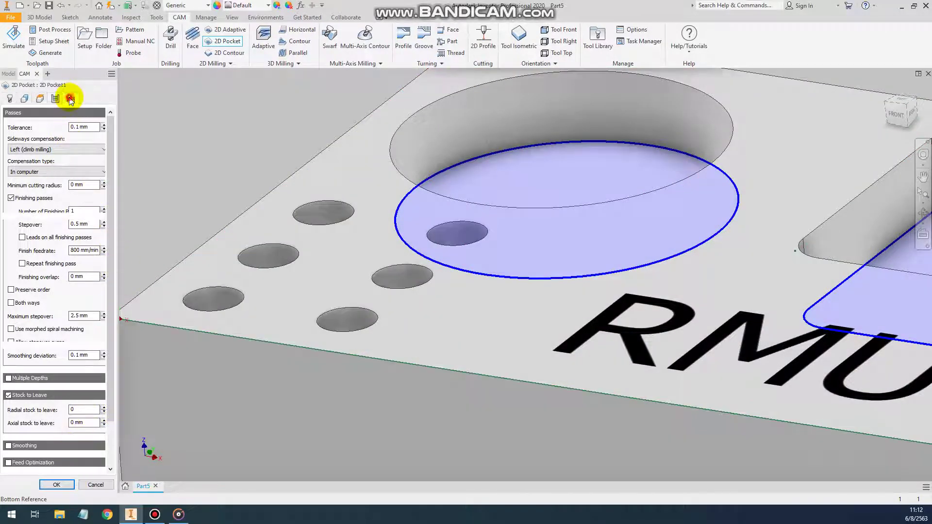
Step: Review the Linking leads and Helix ramp, then accept 2D Pocket1 under Setup1 beside Face1
{"action": "scroll", "coordinate": [110, 204], "scroll_direction": "down", "scroll_amount": 1}
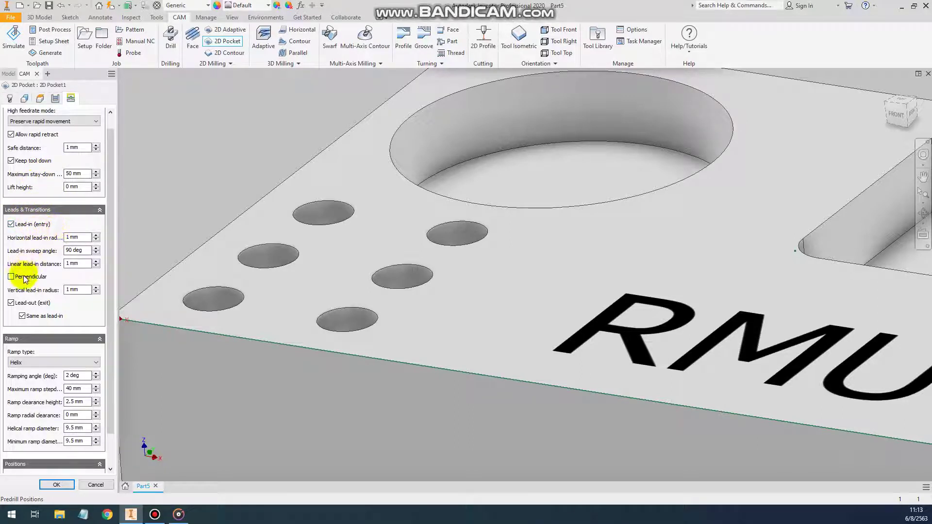
{"action": "scroll", "coordinate": [183, 199], "scroll_direction": "down", "scroll_amount": 2}
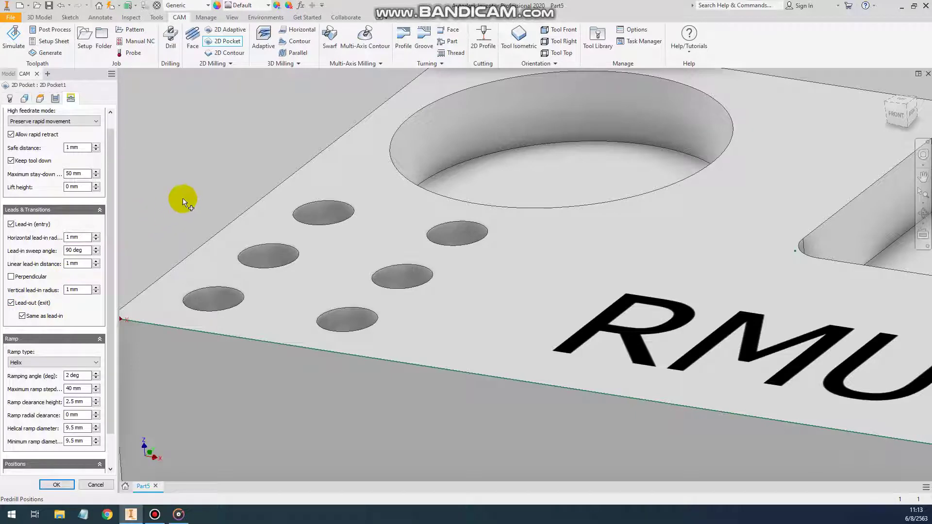
{"action": "scroll", "coordinate": [189, 196], "scroll_direction": "down", "scroll_amount": 3}
{"action": "middle_click_drag", "start_coordinate": [191, 194], "coordinate": [215, 212]}
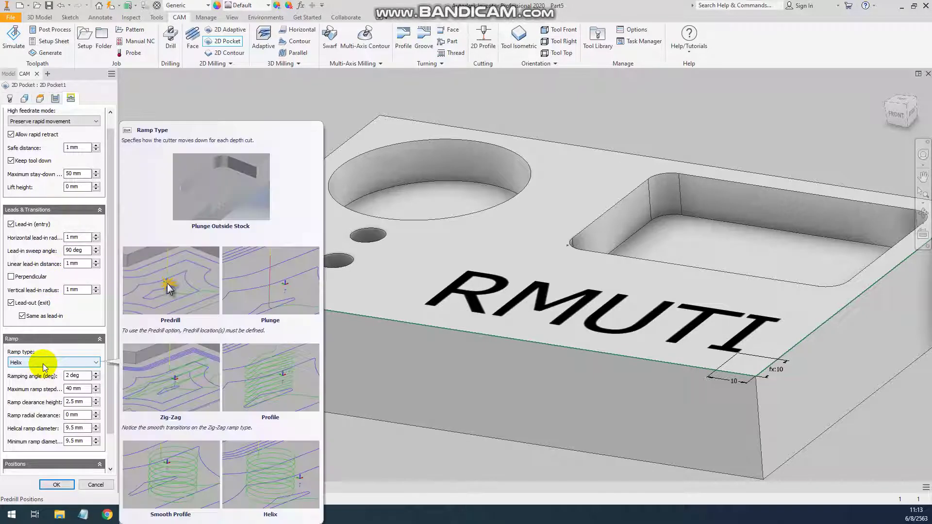
{"action": "mouse_move", "coordinate": [51, 362]}
{"action": "left_click_drag", "start_coordinate": [113, 342], "coordinate": [81, 468]}
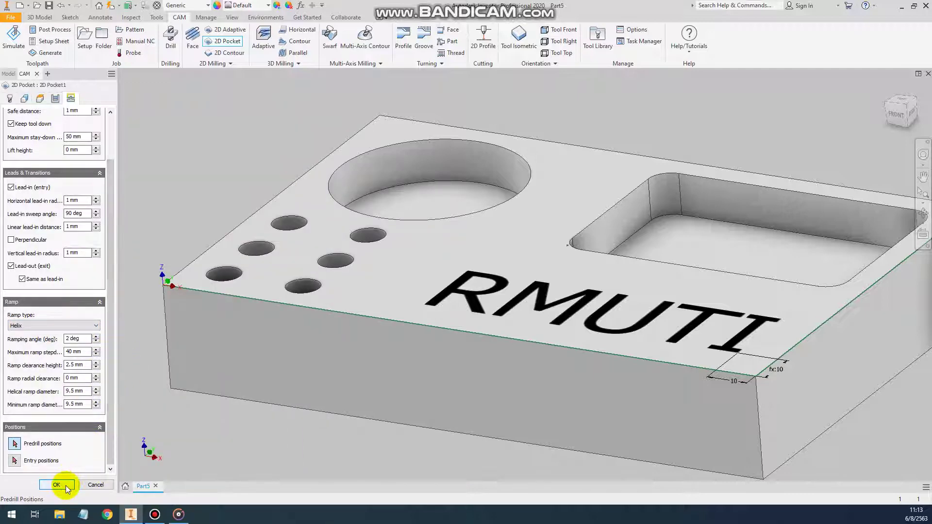
{"action": "left_click", "coordinate": [57, 485]}
{"action": "left_click_drag", "start_coordinate": [249, 188], "coordinate": [258, 203]}
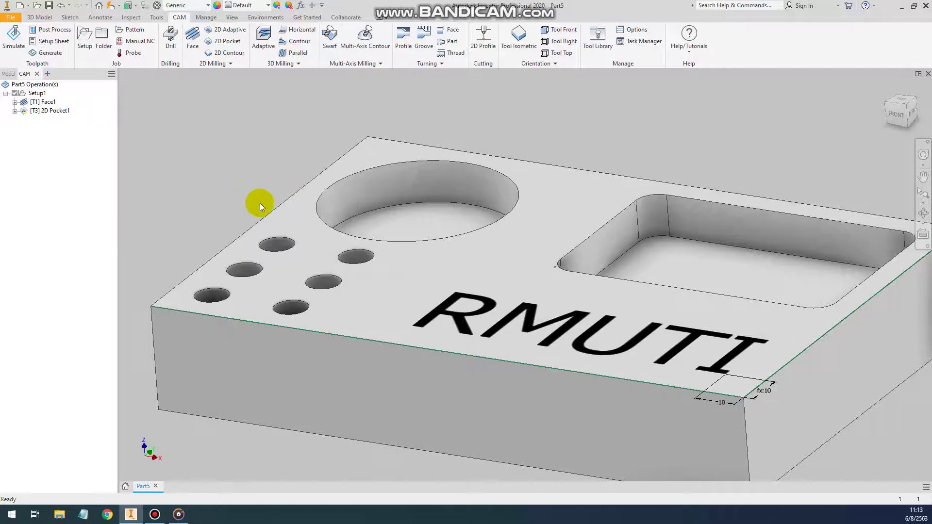
Step: Display and inspect 2D Pocket1's spiral toolpaths in the circular and rectangular pockets
{"action": "left_click", "coordinate": [905, 109]}
{"action": "left_click", "coordinate": [54, 116]}
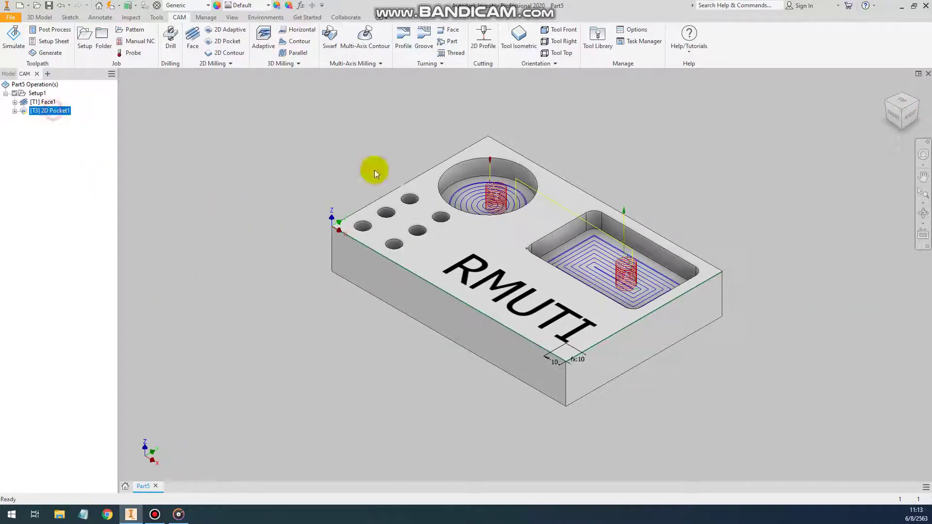
{"action": "scroll", "coordinate": [473, 167], "scroll_direction": "down", "scroll_amount": 2}
{"action": "scroll", "coordinate": [374, 202], "scroll_direction": "down", "scroll_amount": 2}
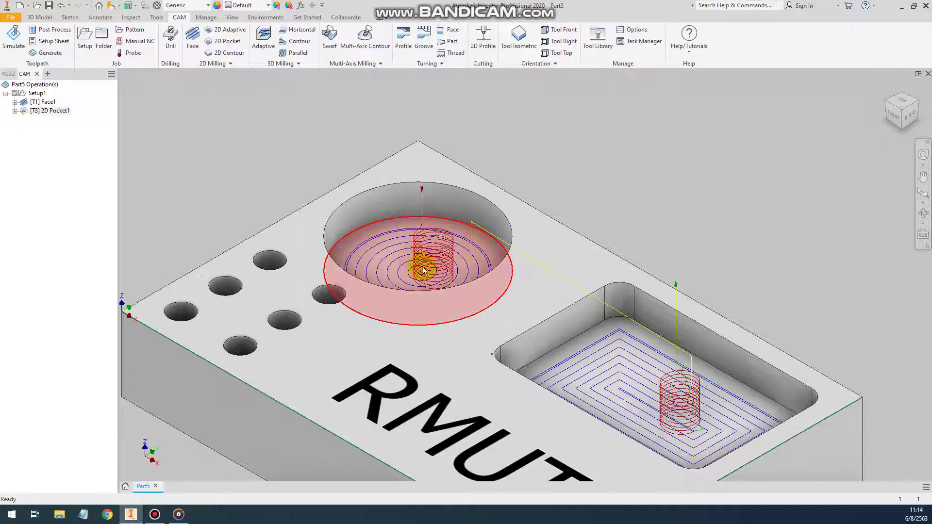
{"action": "middle_click_drag", "start_coordinate": [437, 258], "coordinate": [460, 247]}
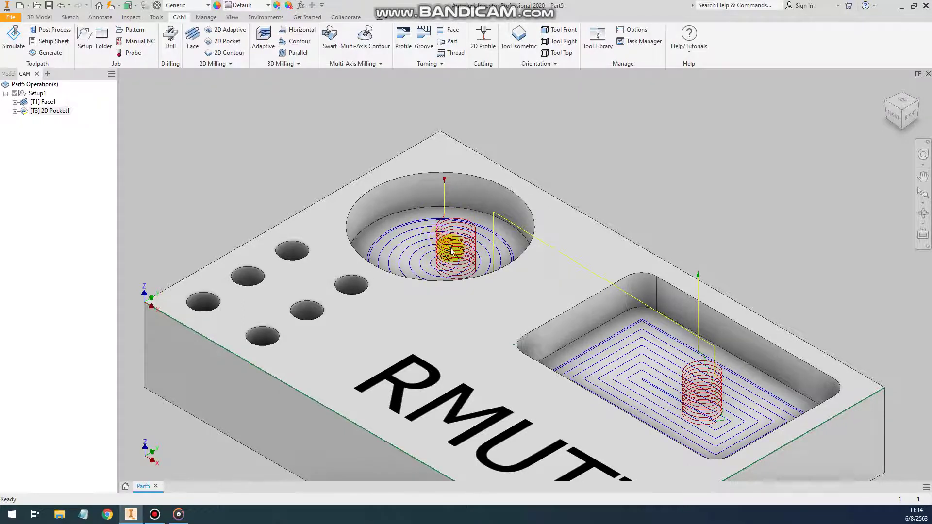
{"action": "middle_click_drag", "start_coordinate": [403, 225], "coordinate": [419, 246]}
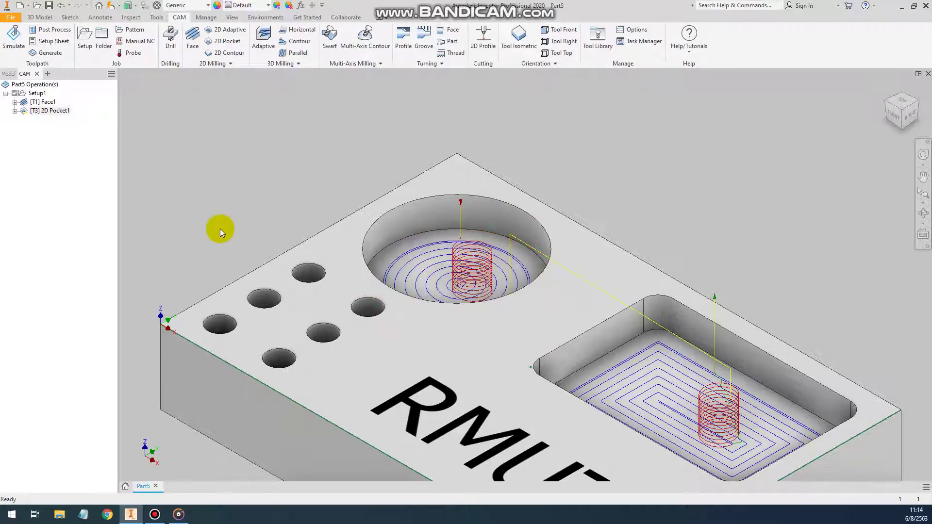
{"action": "left_click", "coordinate": [67, 129]}
Step: Enable 3 mm Multiple Depths with Order by depth on 2D Pocket1 and regenerate it
{"action": "right_click", "coordinate": [65, 113]}
{"action": "left_click", "coordinate": [79, 116]}
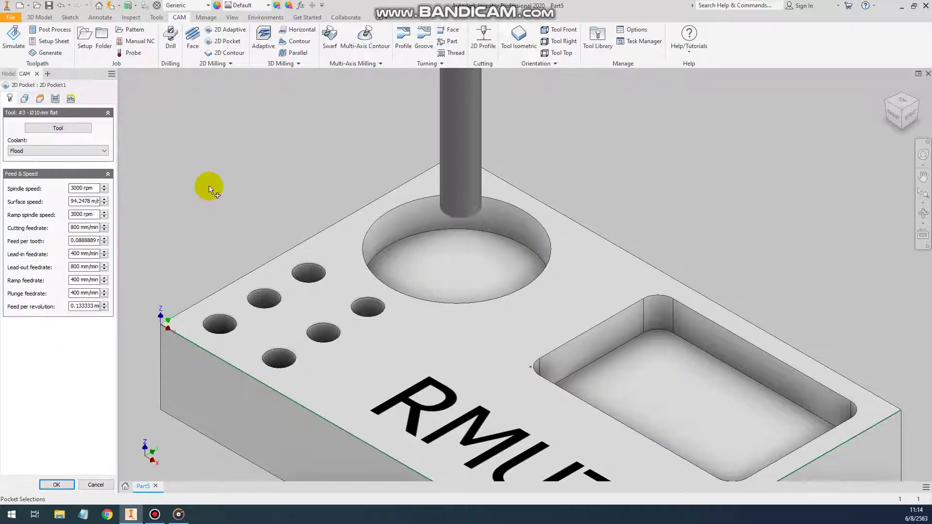
{"action": "left_click", "coordinate": [56, 100]}
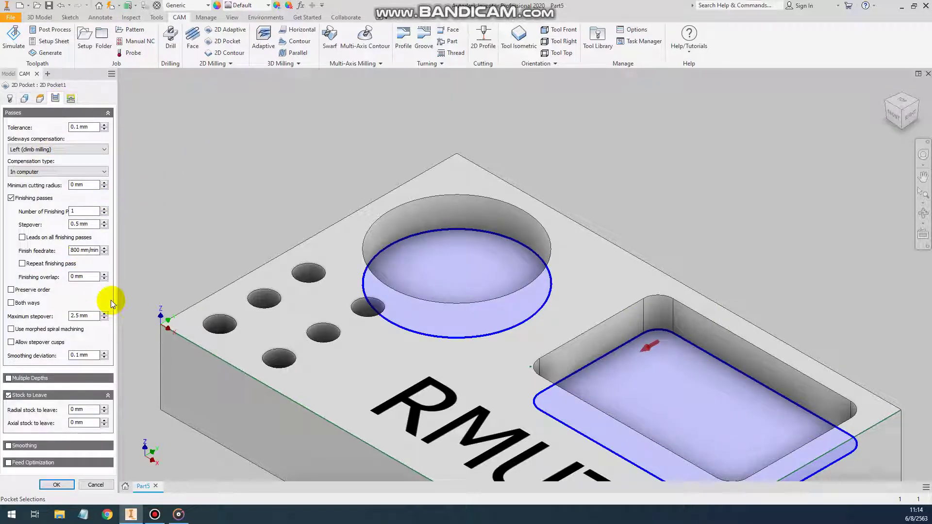
{"action": "left_click", "coordinate": [8, 378]}
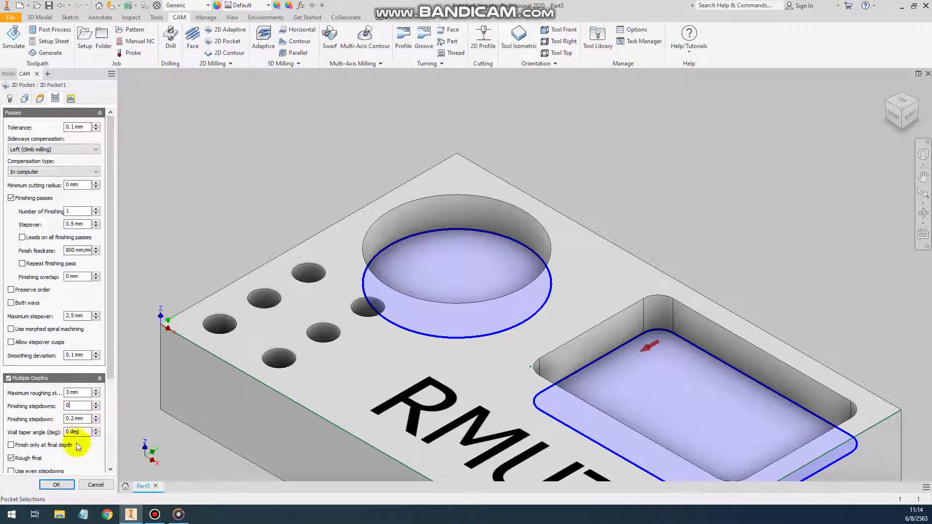
{"action": "left_click_drag", "start_coordinate": [111, 364], "coordinate": [115, 408]}
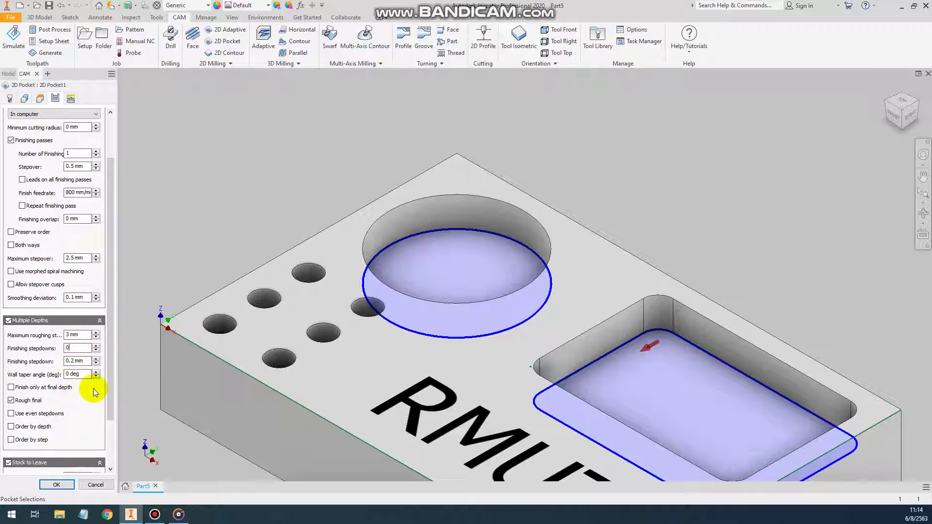
{"action": "left_click_drag", "start_coordinate": [112, 326], "coordinate": [111, 402]}
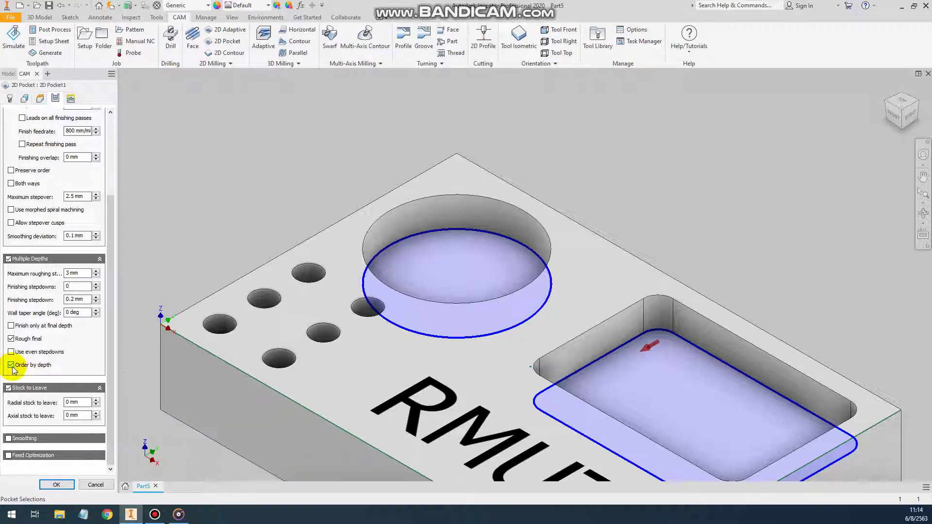
{"action": "left_click", "coordinate": [11, 365]}
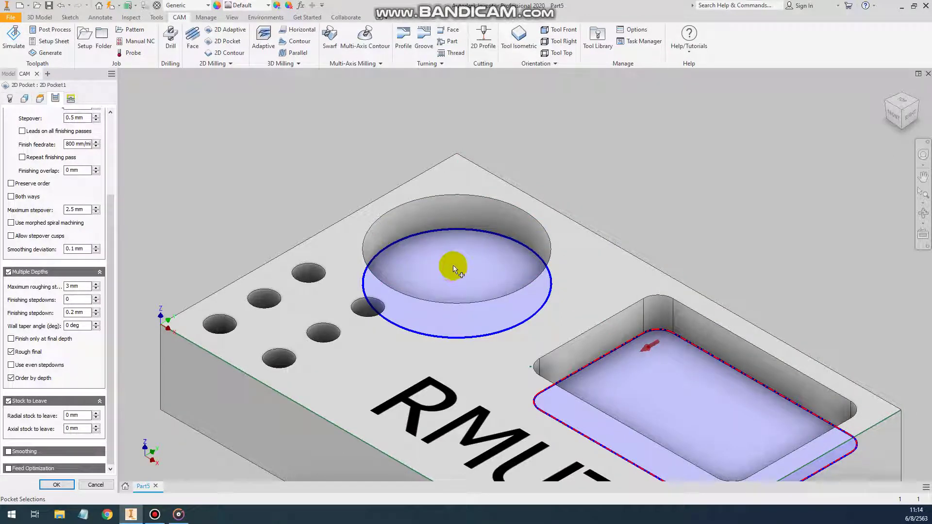
{"action": "left_click", "coordinate": [681, 373]}
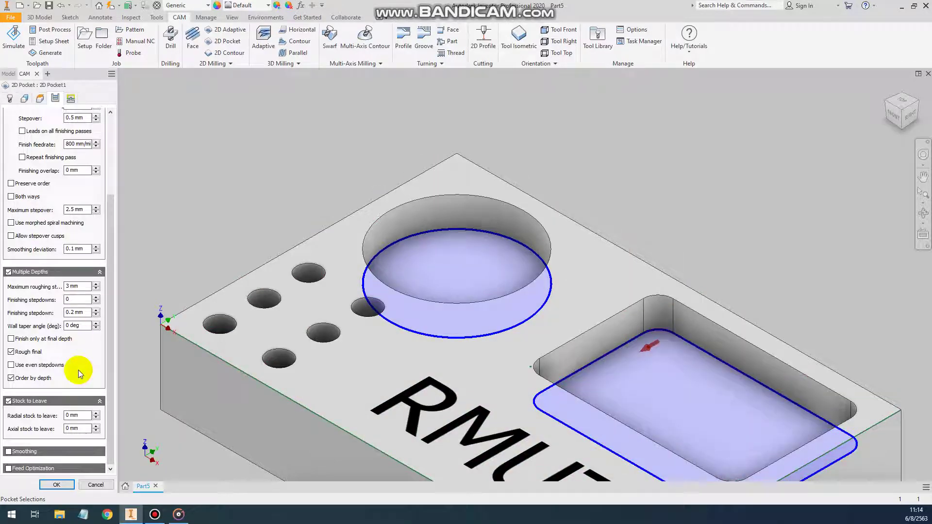
{"action": "left_click", "coordinate": [56, 484]}
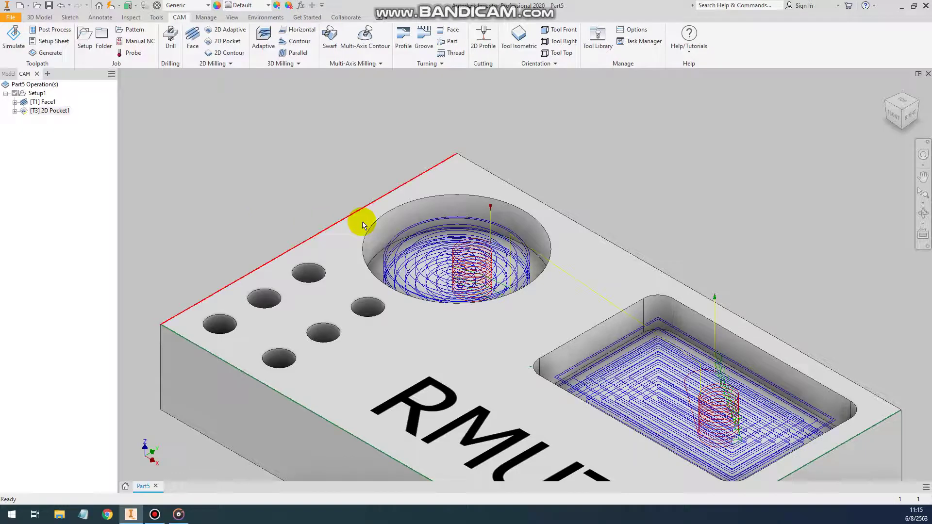
Step: Simulate 2D Pocket1 with stock shown, Tail toolpath mode and faster playback, then close
{"action": "left_click", "coordinate": [43, 112]}
{"action": "left_click", "coordinate": [14, 42]}
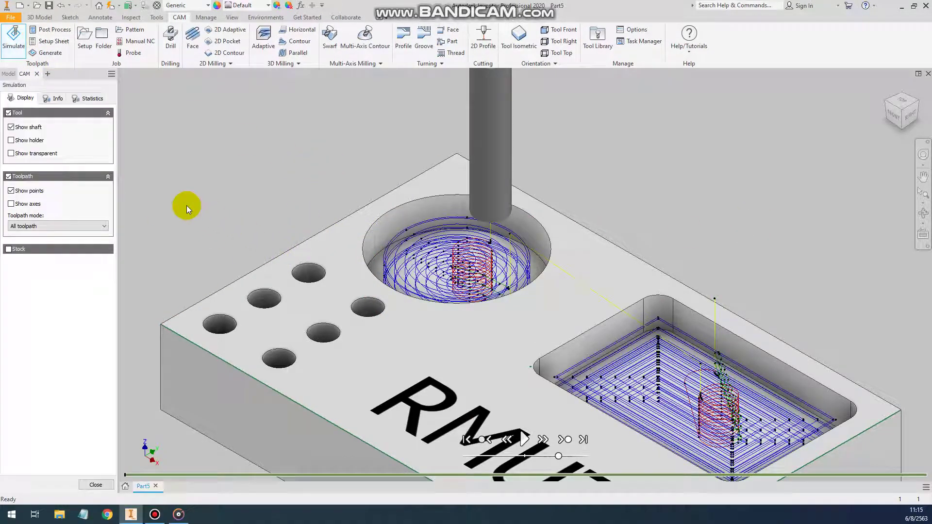
{"action": "left_click", "coordinate": [8, 250]}
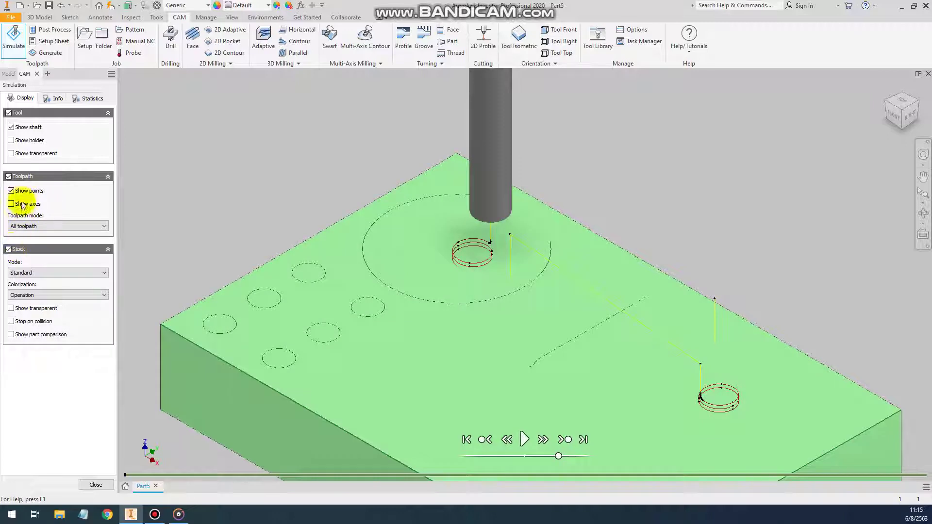
{"action": "left_click", "coordinate": [525, 439]}
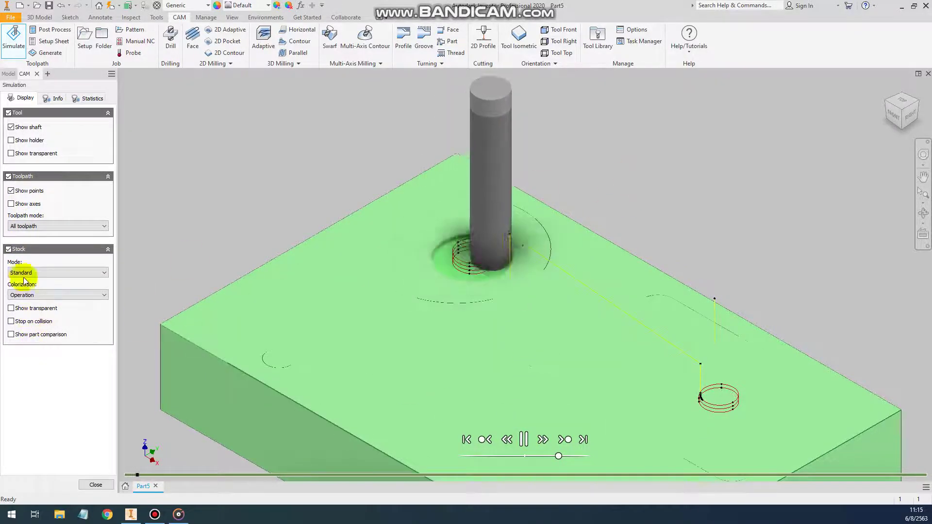
{"action": "left_click", "coordinate": [34, 226]}
{"action": "left_click", "coordinate": [25, 261]}
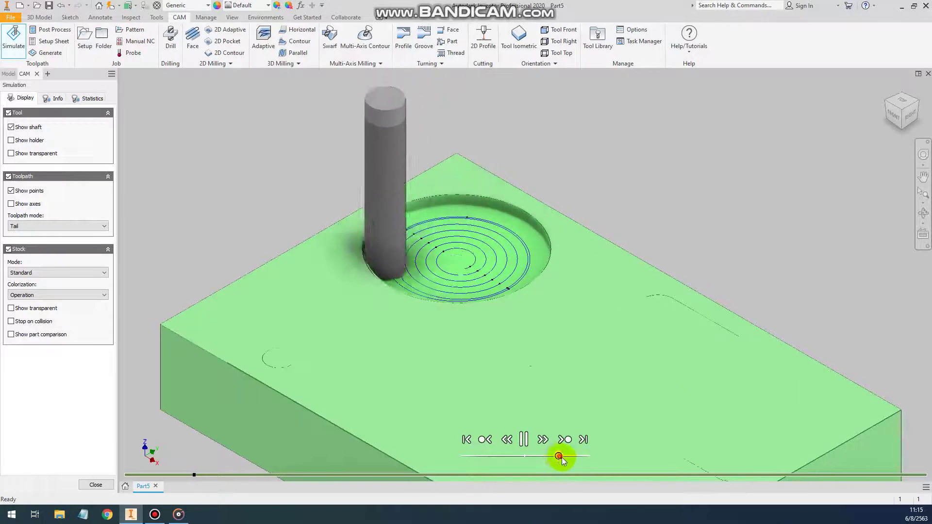
{"action": "left_click_drag", "start_coordinate": [559, 456], "coordinate": [570, 456]}
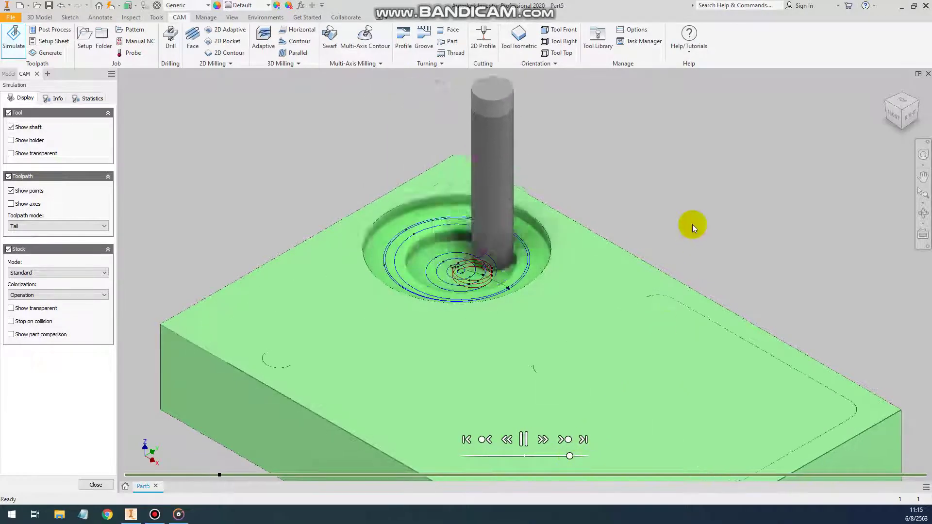
{"action": "left_click_drag", "start_coordinate": [569, 456], "coordinate": [580, 456]}
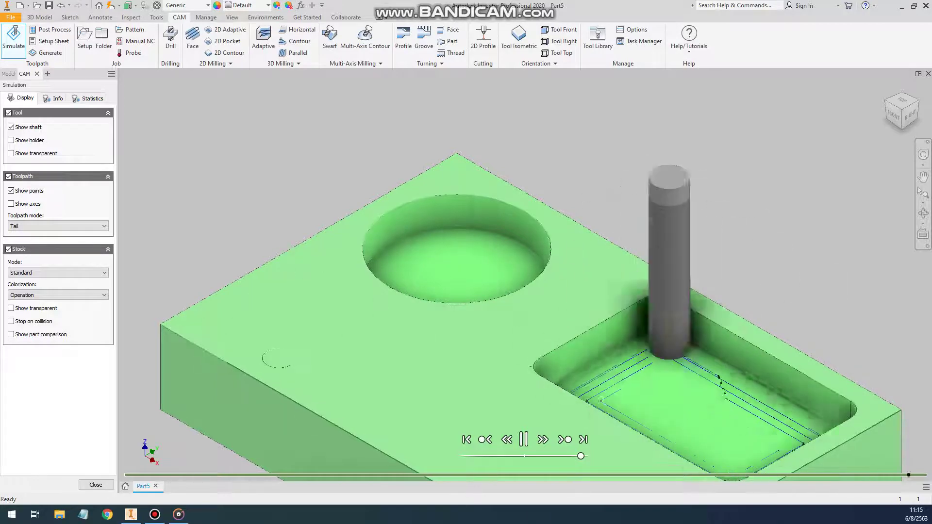
{"action": "left_click", "coordinate": [96, 484]}
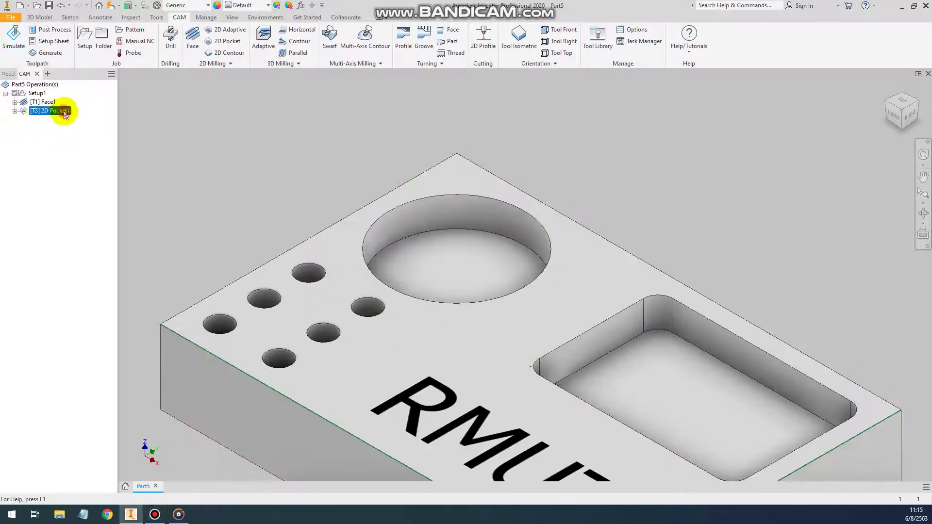
Step: Turn off Order by depth in 2D Pocket1's Multiple Depths and regenerate the toolpath
{"action": "right_click", "coordinate": [64, 115]}
{"action": "left_click", "coordinate": [83, 118]}
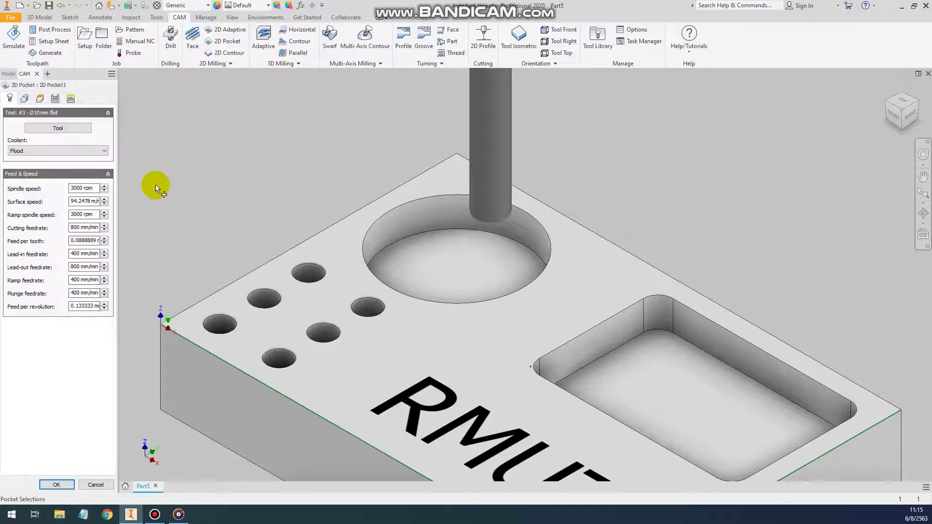
{"action": "left_click", "coordinate": [55, 99]}
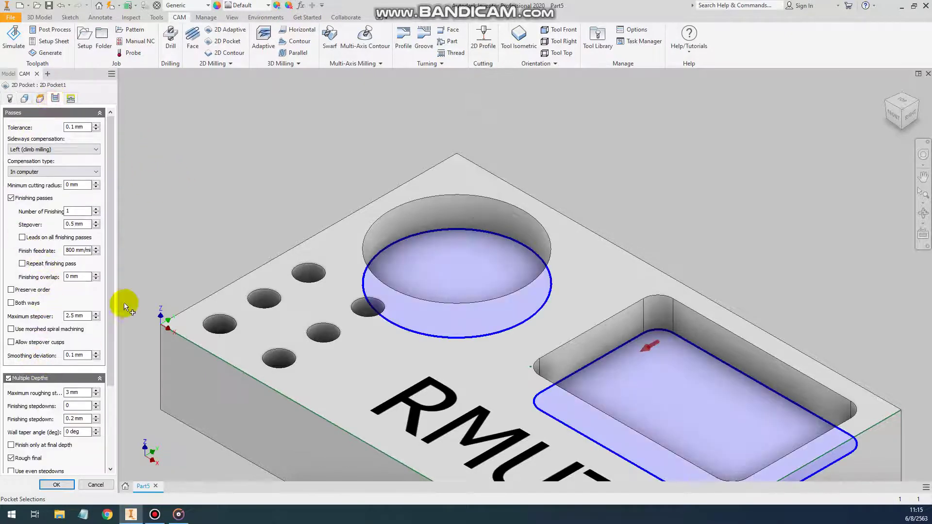
{"action": "left_click_drag", "start_coordinate": [111, 293], "coordinate": [111, 351]}
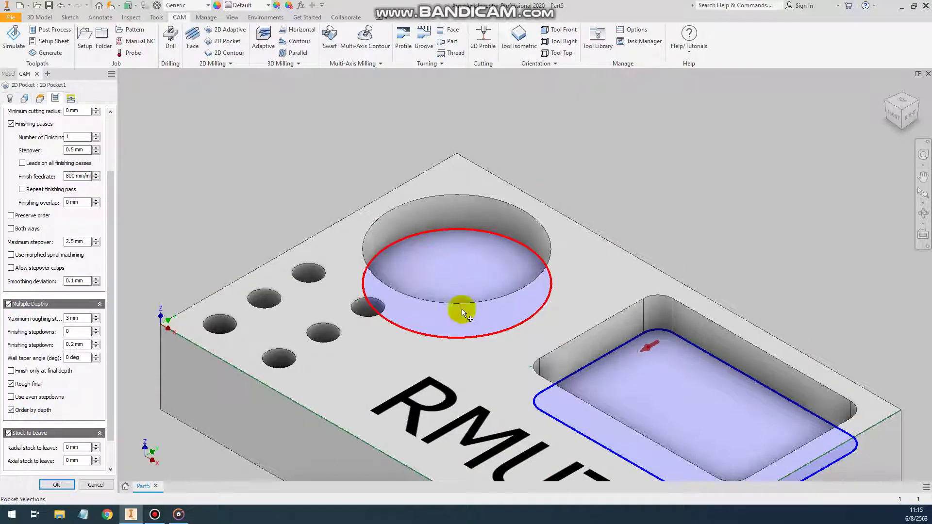
{"action": "left_click", "coordinate": [665, 386]}
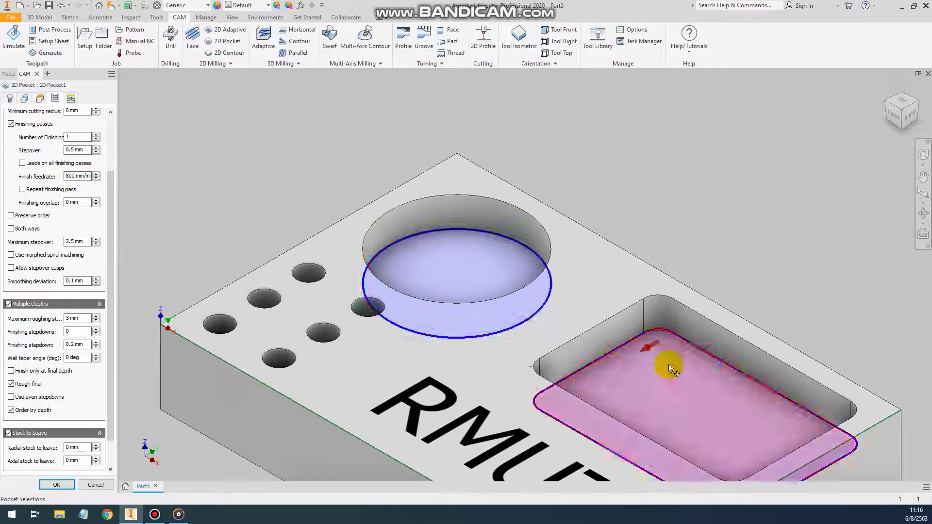
{"action": "left_click", "coordinate": [15, 412]}
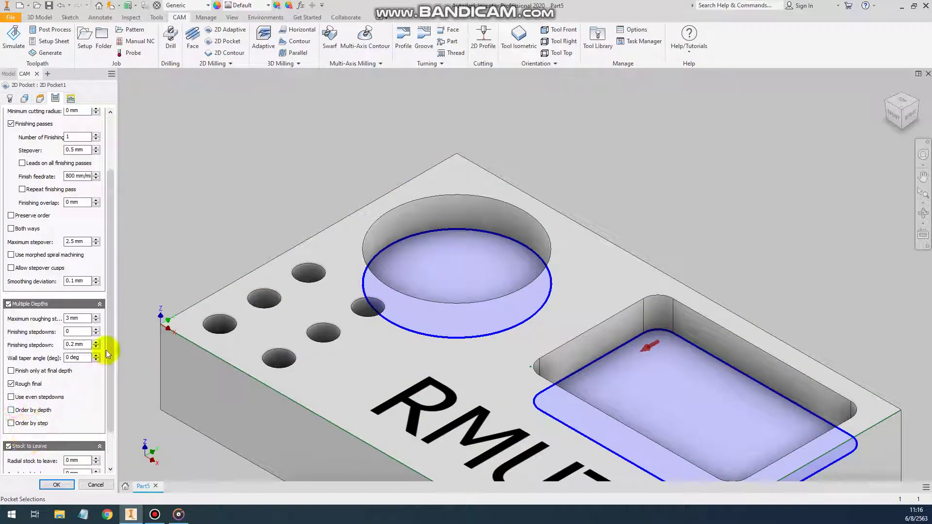
{"action": "scroll", "coordinate": [107, 427], "scroll_direction": "down", "scroll_amount": 2}
{"action": "left_click", "coordinate": [56, 484]}
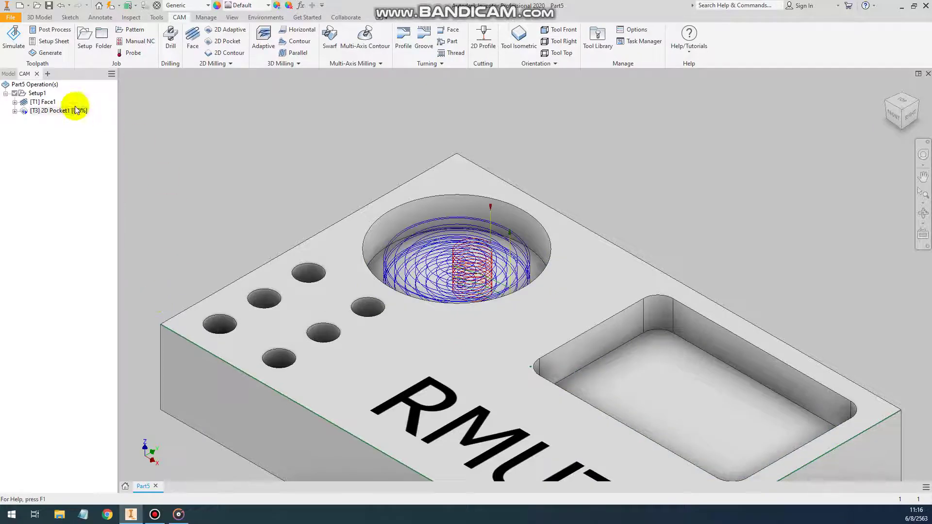
Step: Run a sped-up simulation showing the circular pocket cut fully before the rectangular one
{"action": "left_click", "coordinate": [21, 53]}
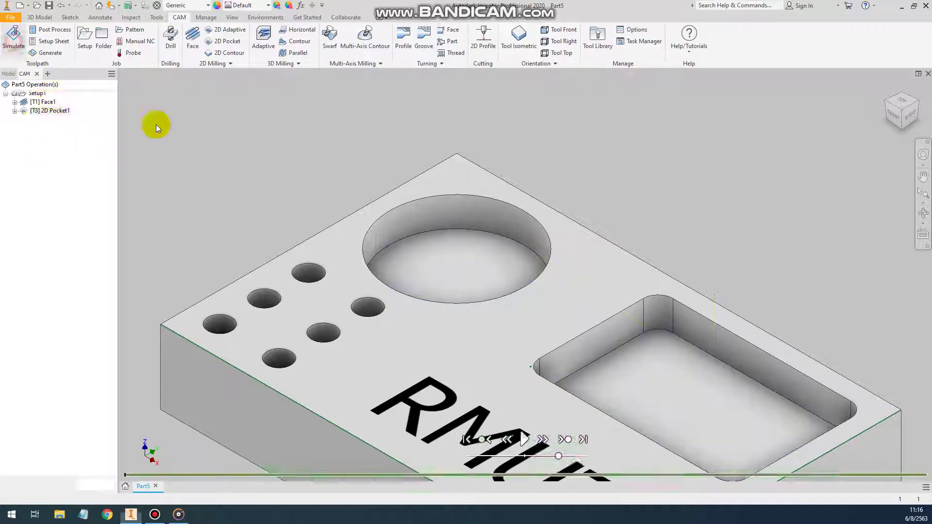
{"action": "left_click", "coordinate": [528, 426]}
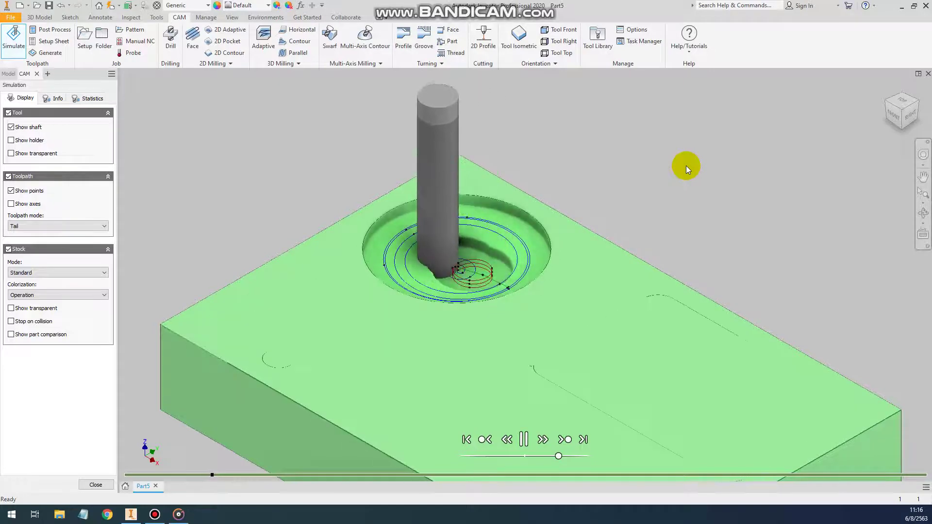
{"action": "left_click_drag", "start_coordinate": [558, 456], "coordinate": [584, 461]}
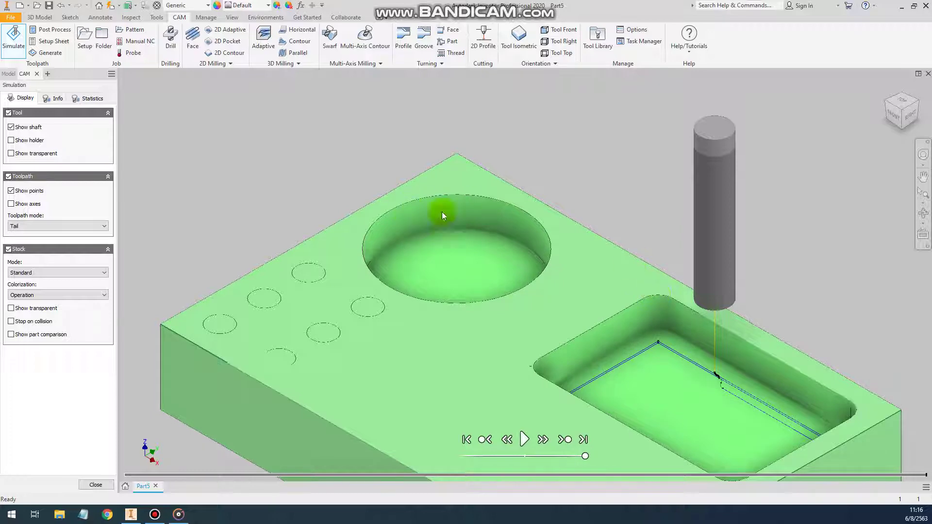
{"action": "left_click", "coordinate": [96, 484]}
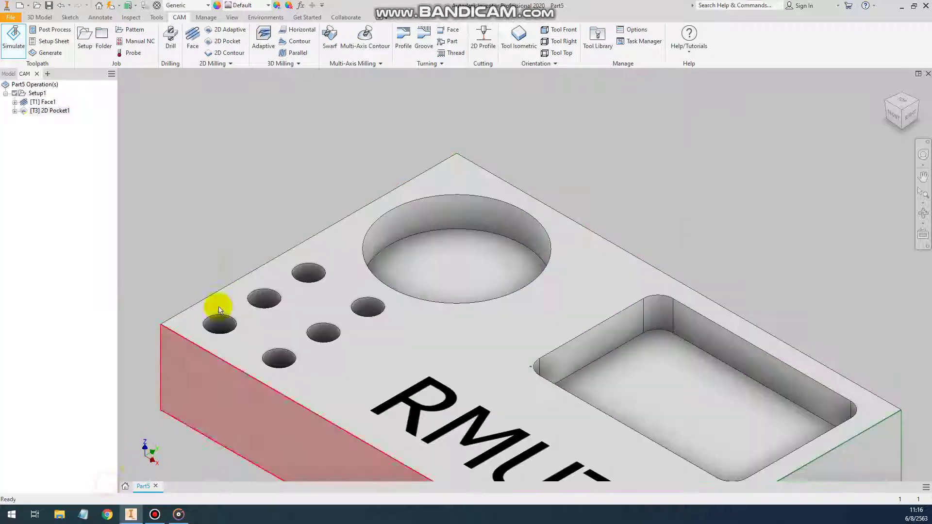
Step: Enable Order by step for 2D Pocket1 and regenerate it, then start a new simulation
{"action": "scroll", "coordinate": [301, 145], "scroll_direction": "up", "scroll_amount": 3}
{"action": "scroll", "coordinate": [311, 112], "scroll_direction": "down", "scroll_amount": 1}
{"action": "scroll", "coordinate": [316, 126], "scroll_direction": "down", "scroll_amount": 3}
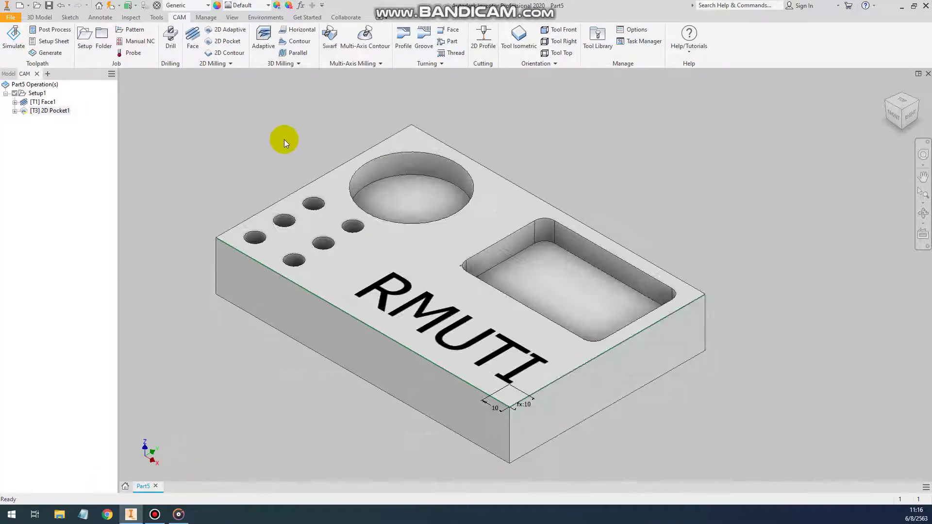
{"action": "right_click", "coordinate": [56, 115]}
{"action": "left_click", "coordinate": [78, 128]}
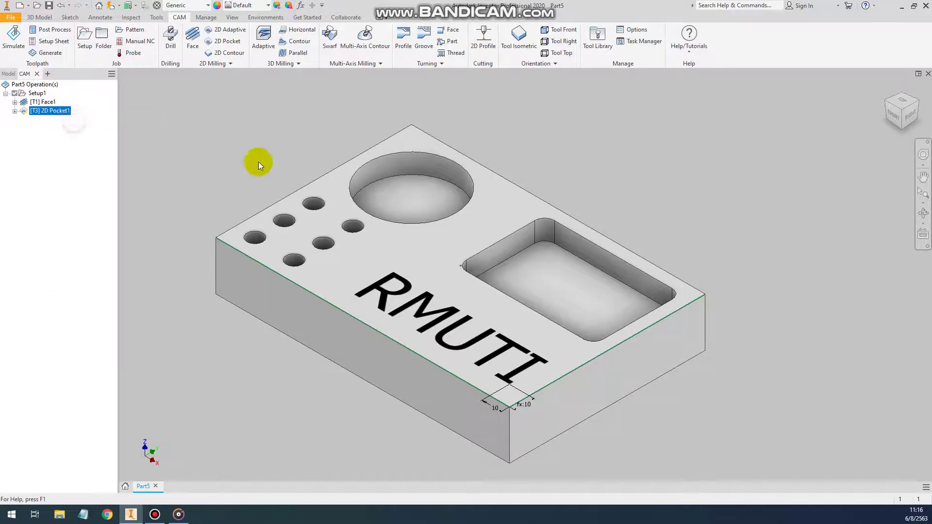
{"action": "left_click", "coordinate": [55, 99]}
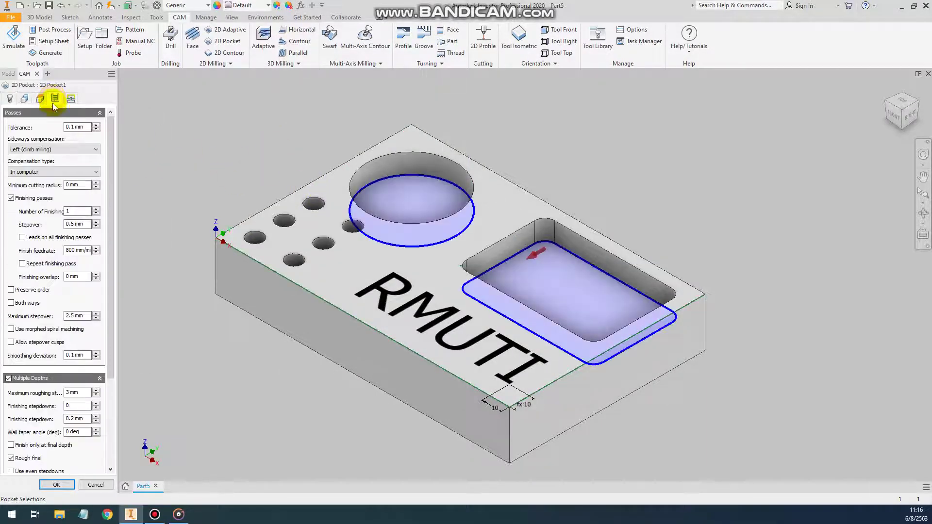
{"action": "left_click_drag", "start_coordinate": [111, 300], "coordinate": [117, 400]}
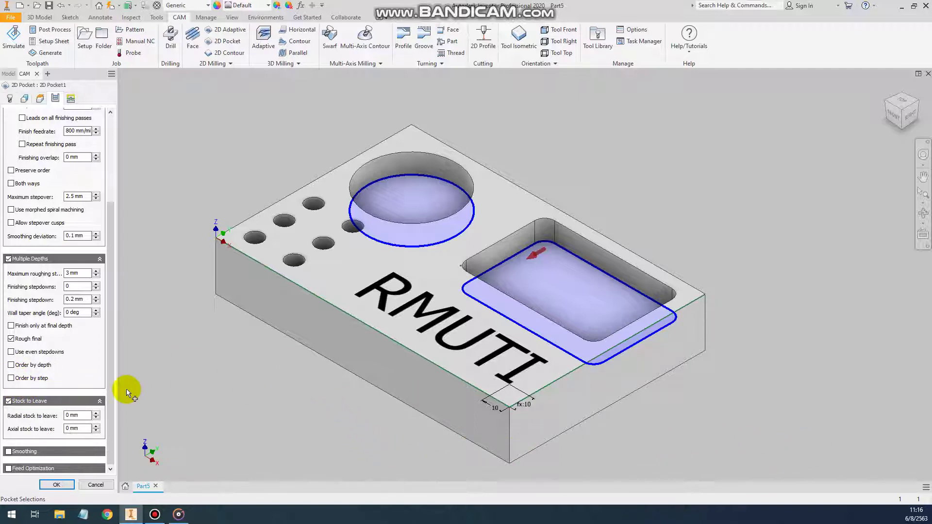
{"action": "left_click", "coordinate": [12, 378]}
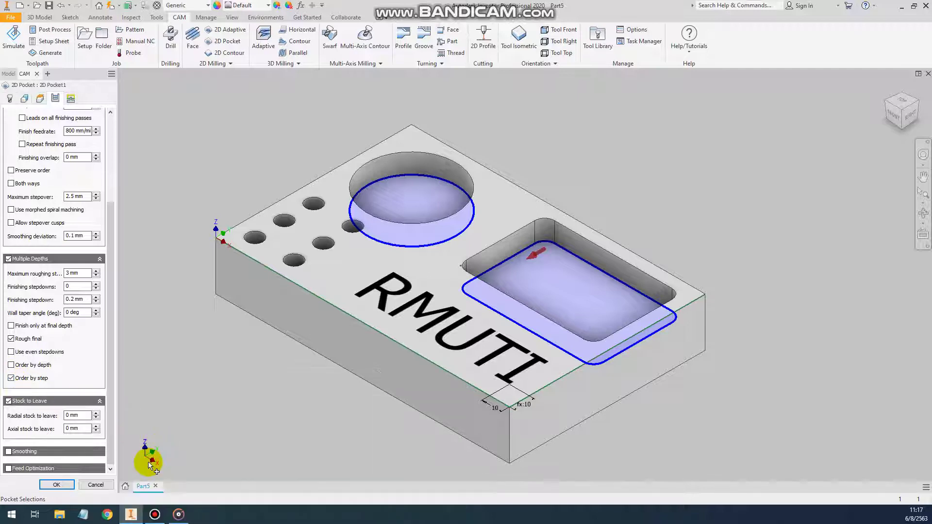
{"action": "left_click", "coordinate": [56, 485]}
{"action": "left_click", "coordinate": [13, 38]}
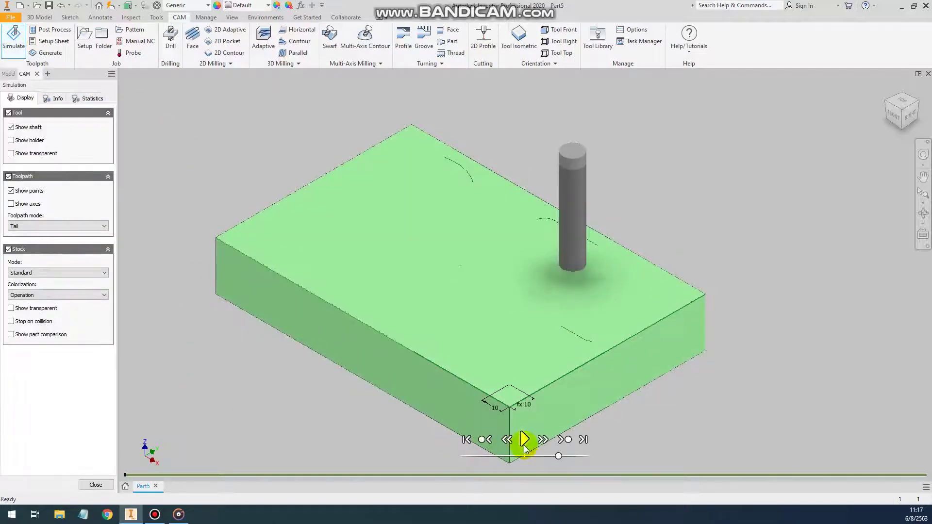
Step: Play the order-by-step pocket simulation at higher speed, step back once, then close it
{"action": "left_click", "coordinate": [524, 441]}
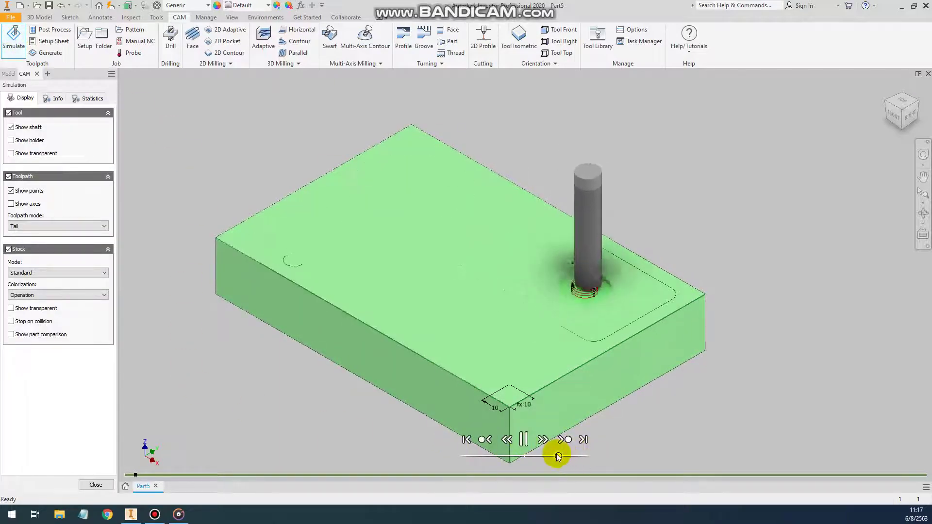
{"action": "left_click_drag", "start_coordinate": [558, 456], "coordinate": [570, 456]}
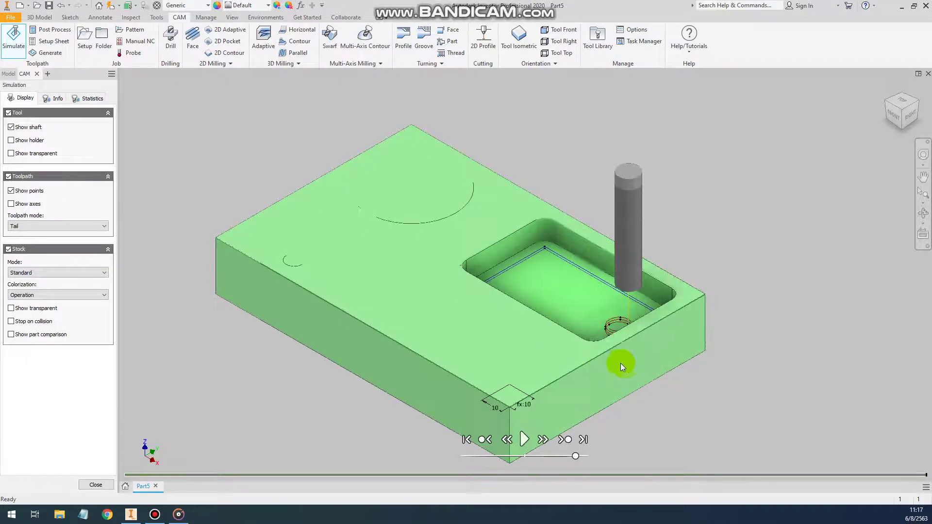
{"action": "left_click", "coordinate": [485, 440]}
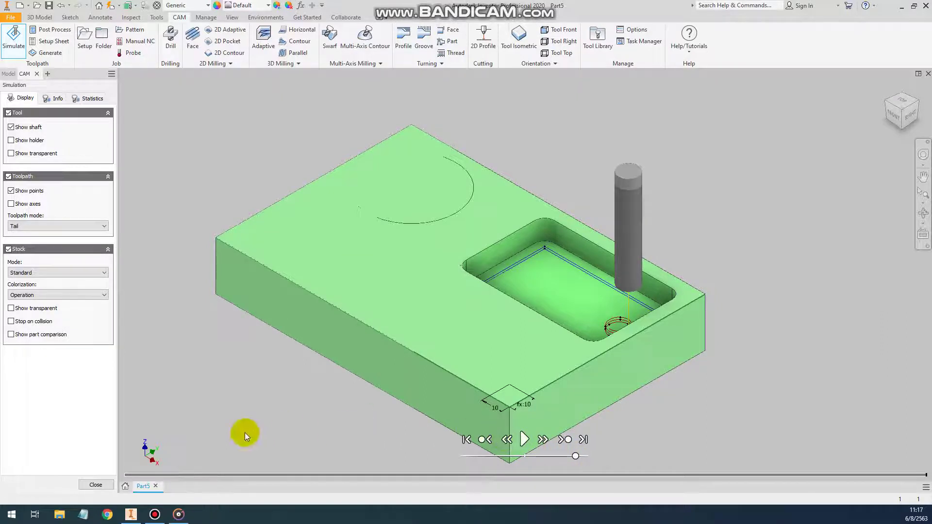
{"action": "left_click", "coordinate": [95, 484]}
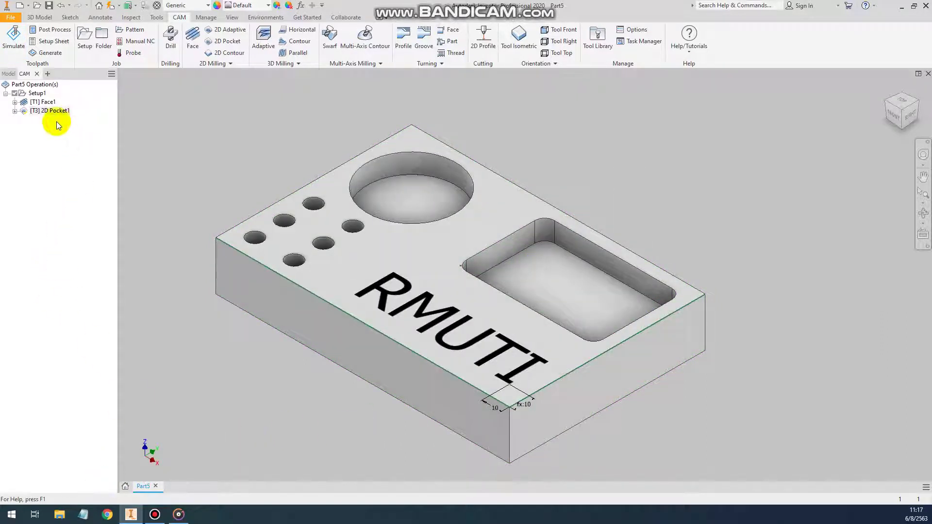
Step: Review 2D Pocket1's Passes settings and regenerate its toolpath
{"action": "right_click", "coordinate": [44, 115]}
{"action": "left_click", "coordinate": [62, 118]}
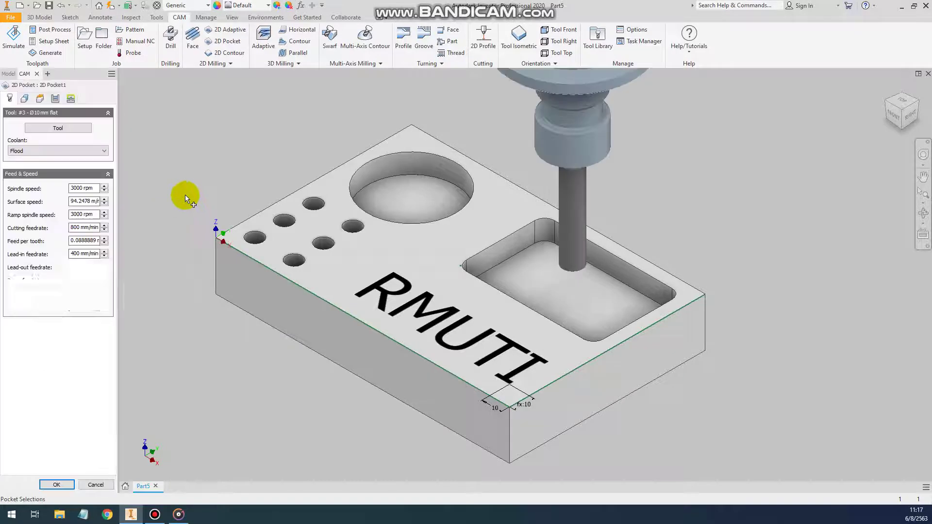
{"action": "left_click", "coordinate": [54, 99]}
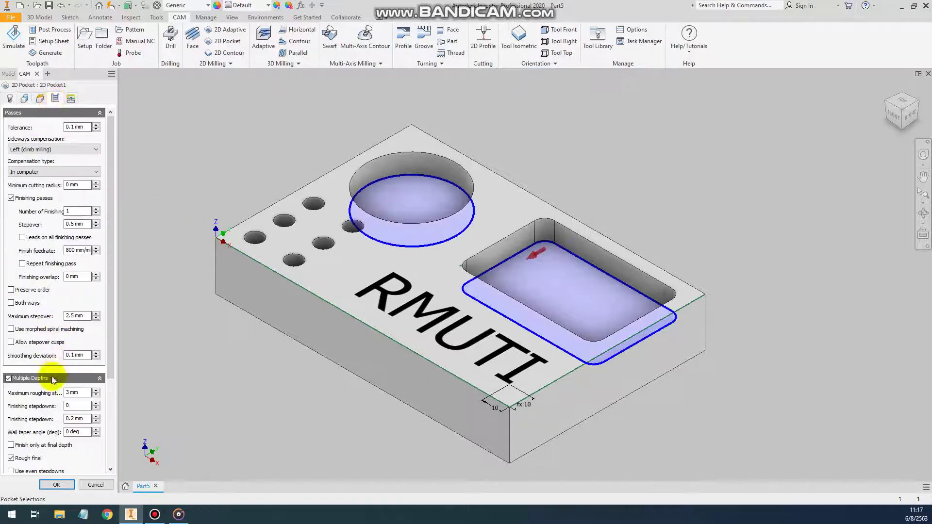
{"action": "left_click_drag", "start_coordinate": [110, 328], "coordinate": [111, 411]}
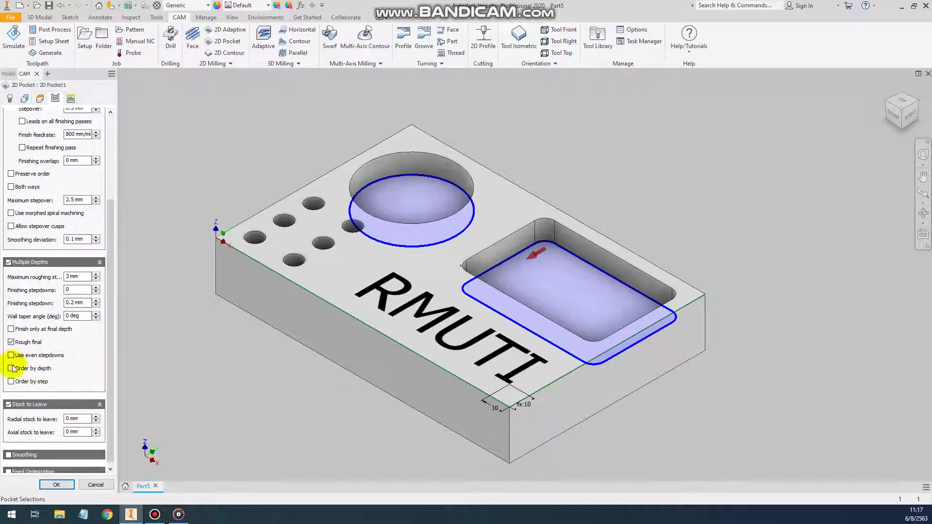
{"action": "left_click", "coordinate": [57, 484]}
Step: Inspect 2D Pocket1's toolpath inside the rectangular pocket, then reopen the operation for editing
{"action": "left_click", "coordinate": [93, 157]}
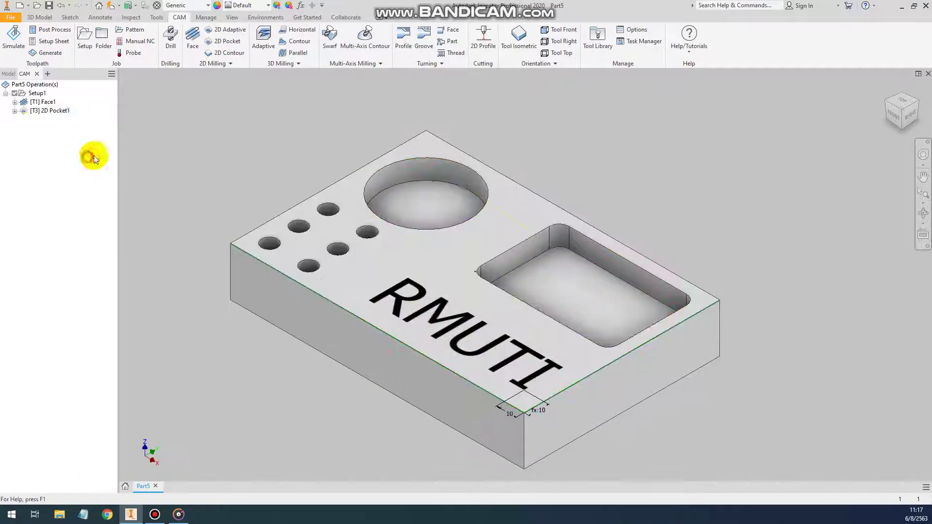
{"action": "left_click", "coordinate": [68, 111]}
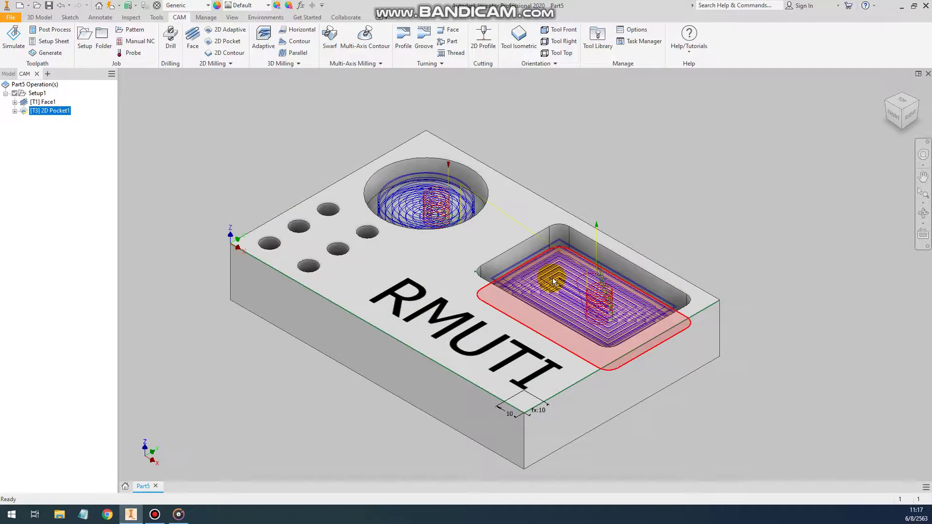
{"action": "scroll", "coordinate": [552, 281], "scroll_direction": "down", "scroll_amount": 5}
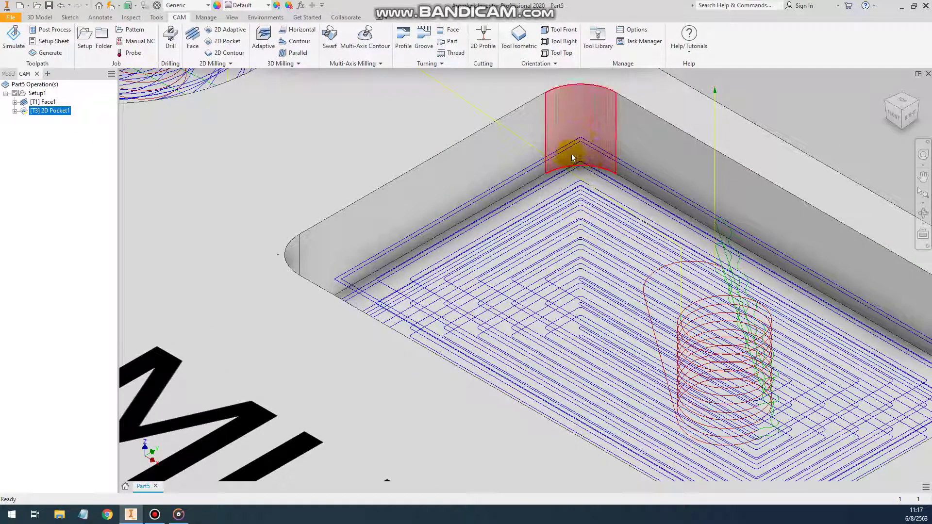
{"action": "scroll", "coordinate": [423, 241], "scroll_direction": "up", "scroll_amount": 3}
{"action": "scroll", "coordinate": [485, 266], "scroll_direction": "down", "scroll_amount": 2}
{"action": "mouse_move", "coordinate": [512, 246]}
{"action": "middle_mouse_down"}
{"action": "mouse_move", "coordinate": [471, 338]}
{"action": "mouse_move", "coordinate": [443, 228]}
{"action": "mouse_move", "coordinate": [312, 193]}
{"action": "middle_mouse_up"}
{"action": "middle_click_drag", "start_coordinate": [710, 404], "coordinate": [524, 322]}
{"action": "middle_click_drag", "start_coordinate": [786, 478], "coordinate": [628, 408]}
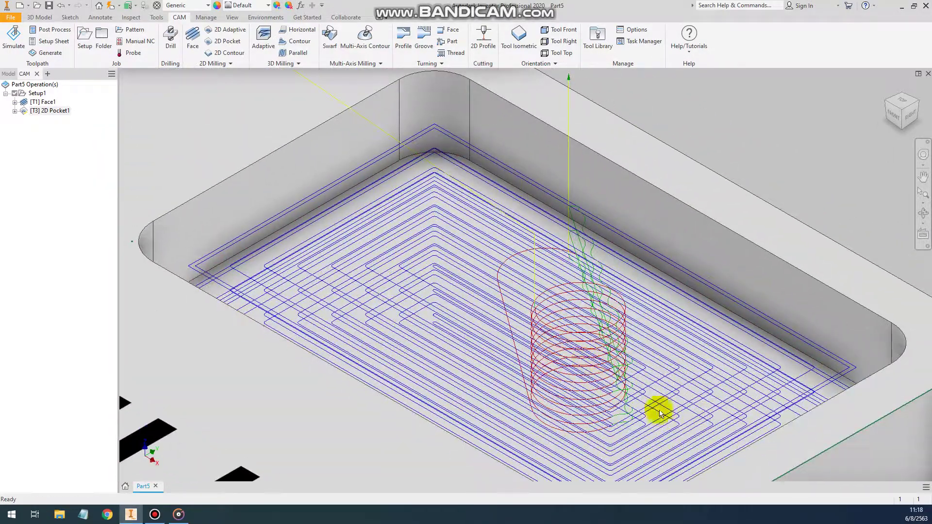
{"action": "middle_click_drag", "start_coordinate": [694, 388], "coordinate": [665, 369]}
{"action": "left_click", "coordinate": [70, 125]}
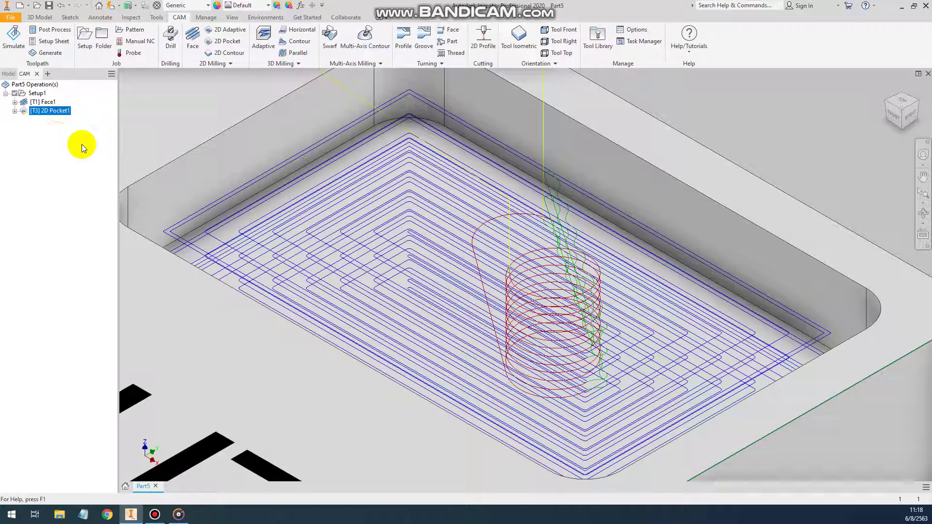
{"action": "right_click", "coordinate": [60, 115]}
{"action": "left_click", "coordinate": [82, 120]}
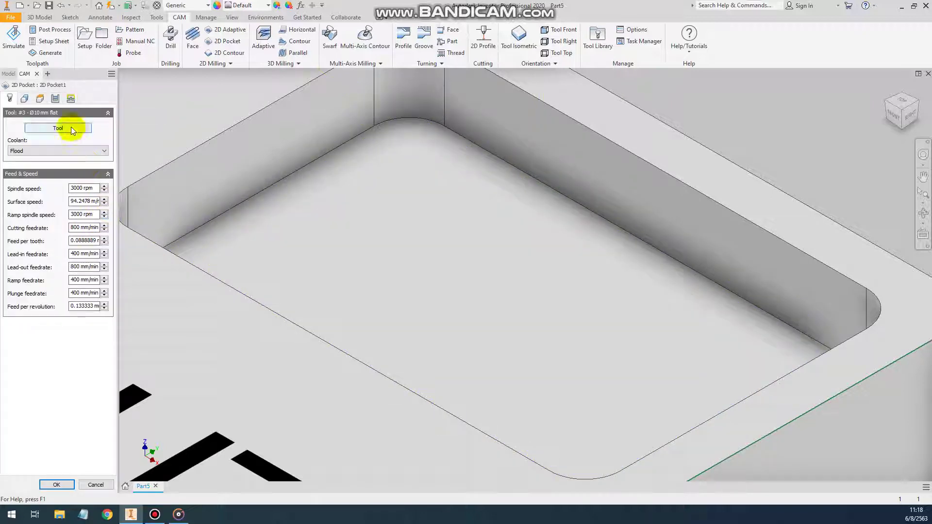
Step: Turn on smoothing in the pocket's passes settings and regenerate the pocket toolpath
{"action": "left_click", "coordinate": [55, 98]}
{"action": "left_click_drag", "start_coordinate": [111, 223], "coordinate": [120, 312]}
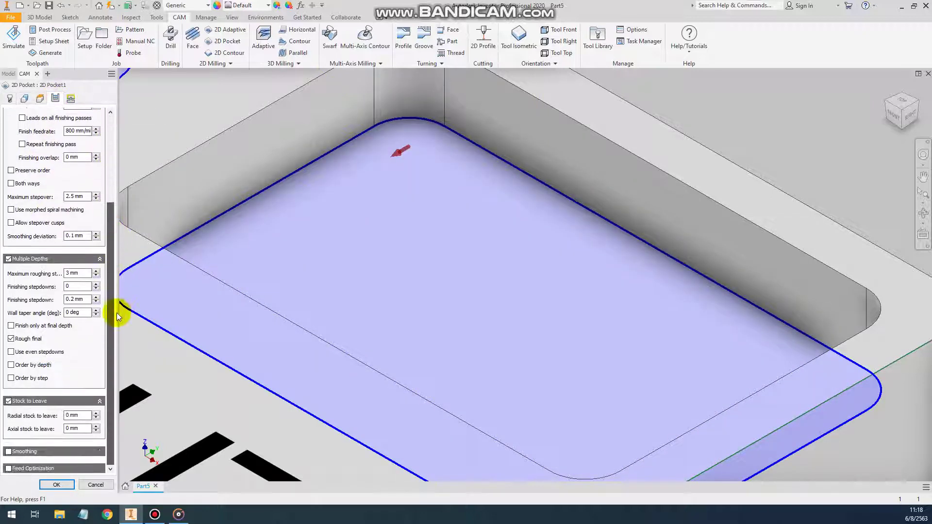
{"action": "left_click", "coordinate": [8, 451]}
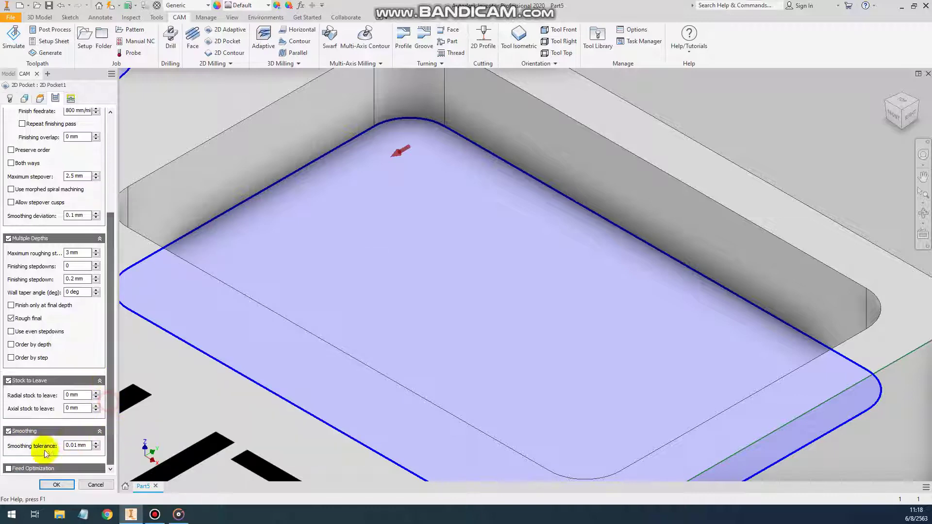
{"action": "left_click", "coordinate": [55, 485]}
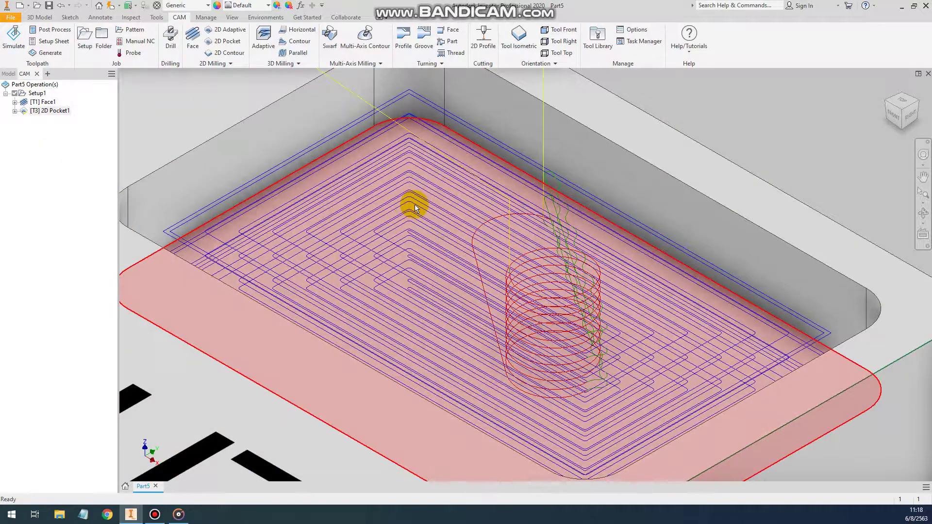
Step: Review the toolpaths in both pockets, then deselect the operations to hide them
{"action": "middle_click_drag", "start_coordinate": [413, 204], "coordinate": [495, 229]}
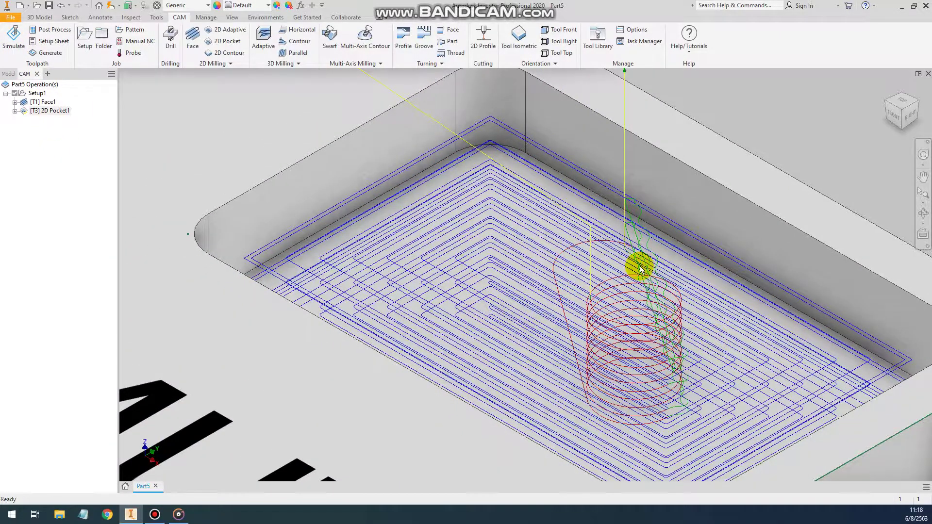
{"action": "middle_click_drag", "start_coordinate": [640, 269], "coordinate": [584, 251]}
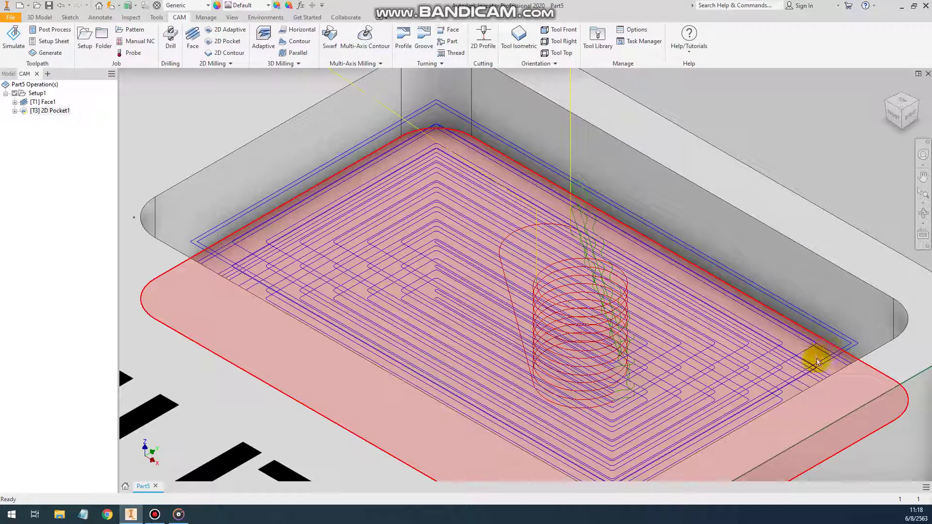
{"action": "scroll", "coordinate": [499, 262], "scroll_direction": "up", "scroll_amount": 3}
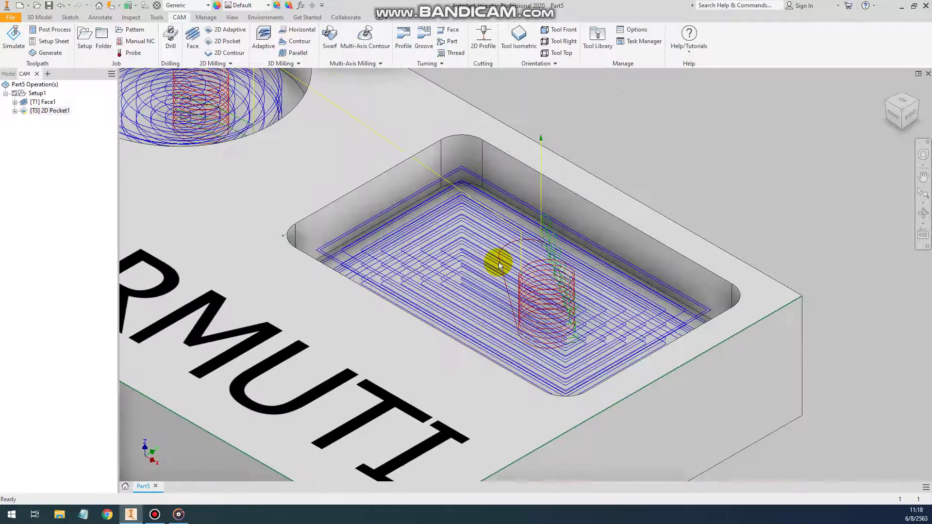
{"action": "middle_click_drag", "start_coordinate": [470, 258], "coordinate": [490, 293]}
{"action": "mouse_move", "coordinate": [453, 230]}
{"action": "middle_mouse_down"}
{"action": "mouse_move", "coordinate": [531, 277]}
{"action": "mouse_move", "coordinate": [604, 287]}
{"action": "mouse_move", "coordinate": [540, 297]}
{"action": "middle_mouse_up"}
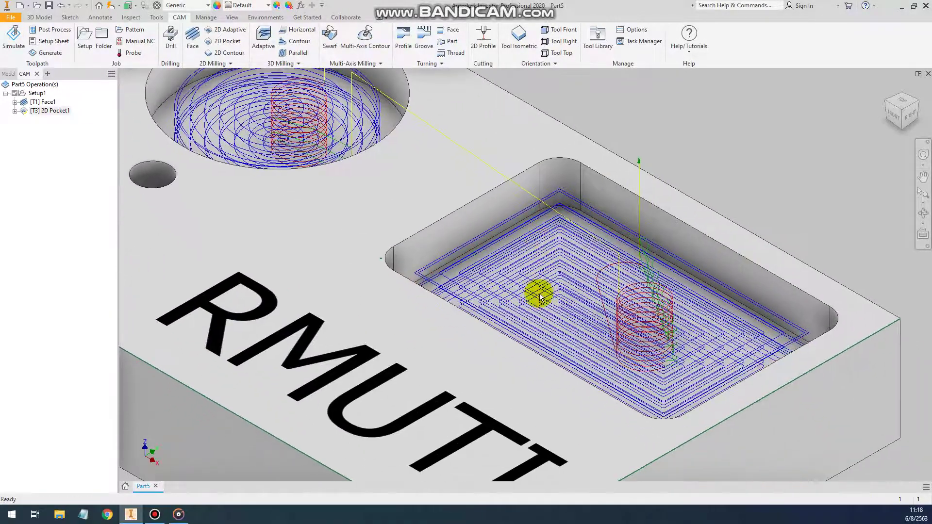
{"action": "scroll", "coordinate": [540, 297], "scroll_direction": "up", "scroll_amount": 4}
{"action": "scroll", "coordinate": [544, 311], "scroll_direction": "down", "scroll_amount": 3}
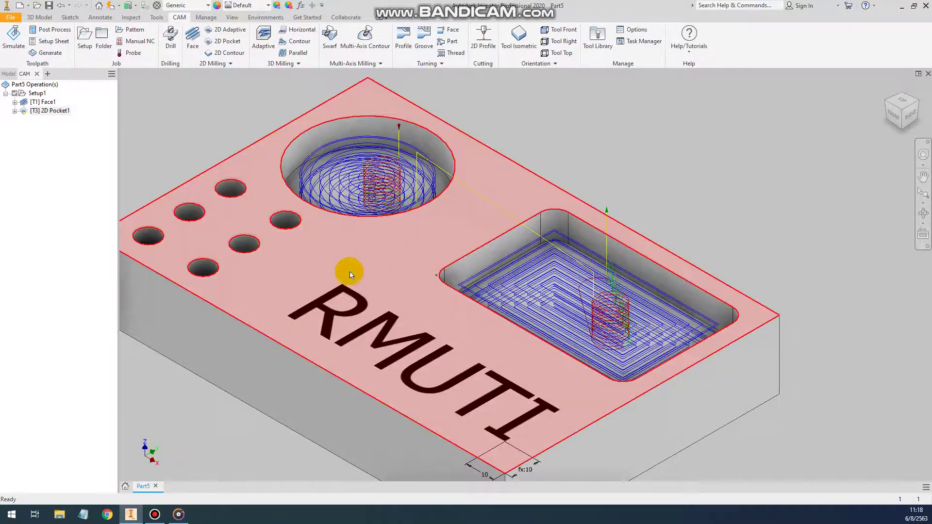
{"action": "middle_click_drag", "start_coordinate": [433, 256], "coordinate": [468, 258]}
{"action": "middle_click_drag", "start_coordinate": [691, 182], "coordinate": [711, 179]}
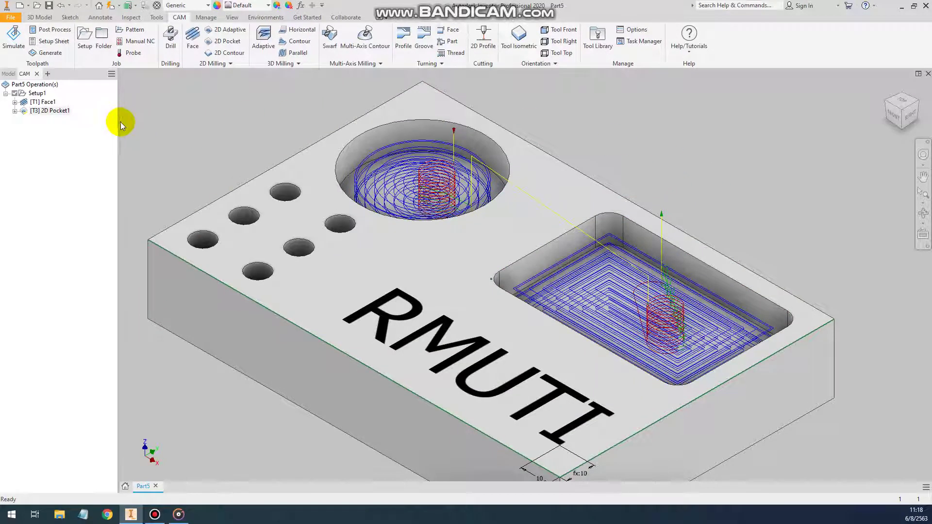
{"action": "middle_click_drag", "start_coordinate": [716, 250], "coordinate": [707, 222]}
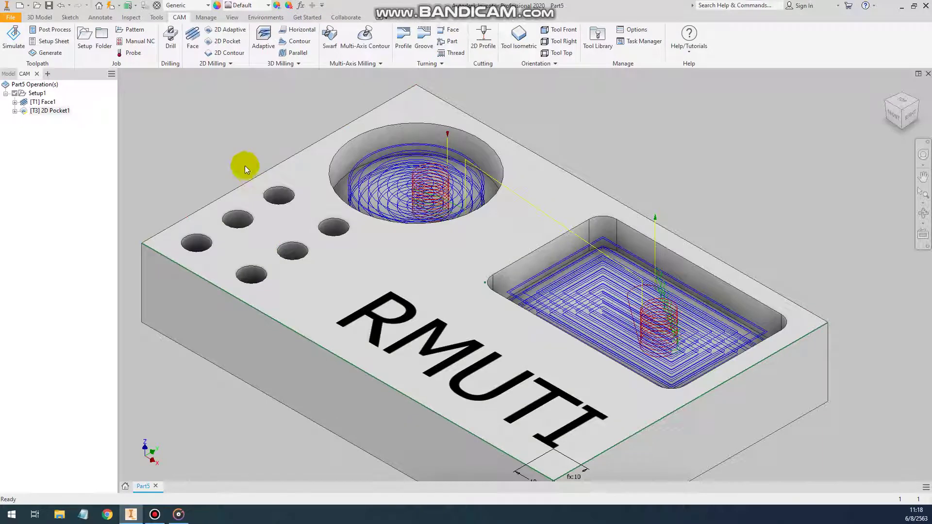
{"action": "middle_click_drag", "start_coordinate": [245, 165], "coordinate": [277, 177]}
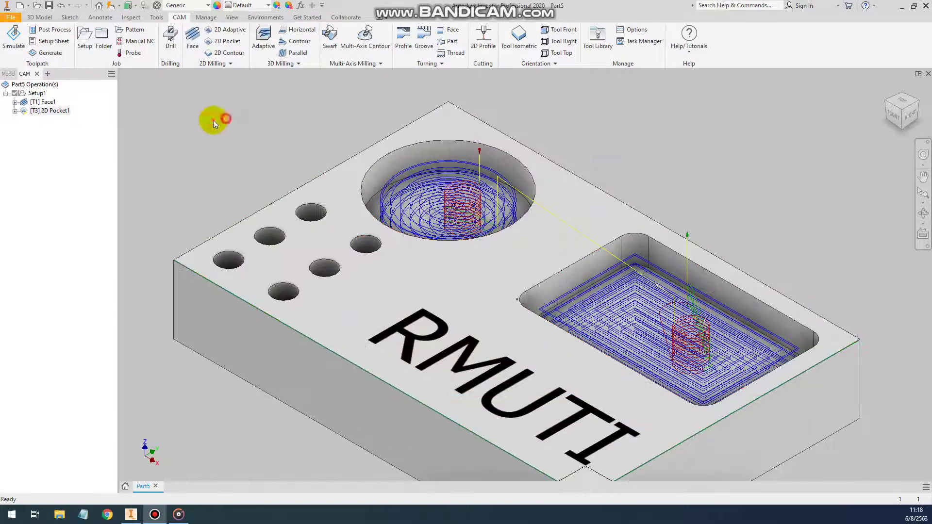
{"action": "left_click", "coordinate": [22, 152]}
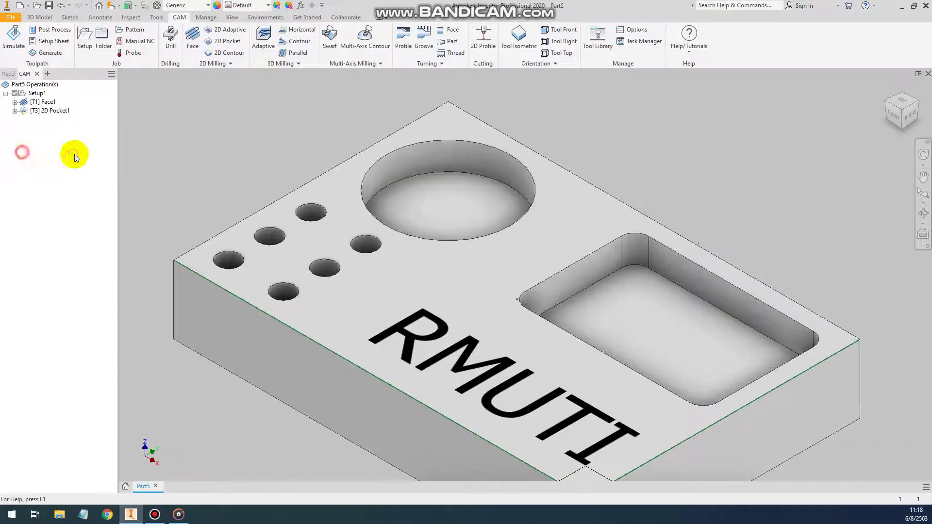
Step: Start a new drilling operation and browse All Tools by type in the tool library
{"action": "middle_click_drag", "start_coordinate": [254, 147], "coordinate": [271, 127]}
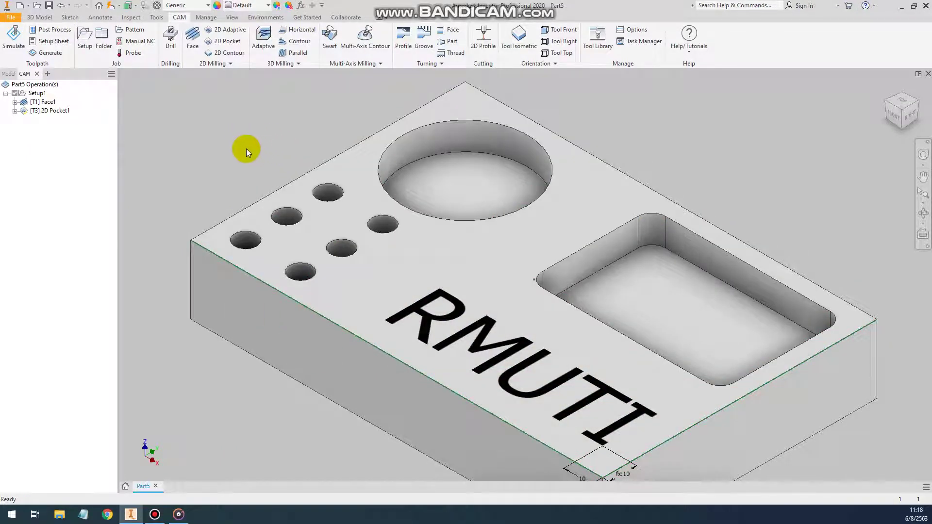
{"action": "left_click", "coordinate": [169, 49]}
{"action": "left_click", "coordinate": [73, 128]}
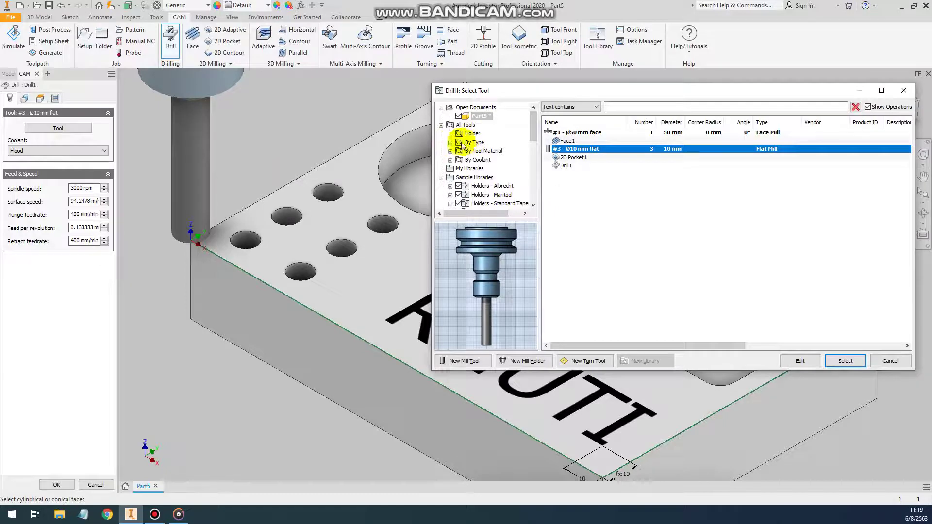
{"action": "left_click", "coordinate": [463, 127]}
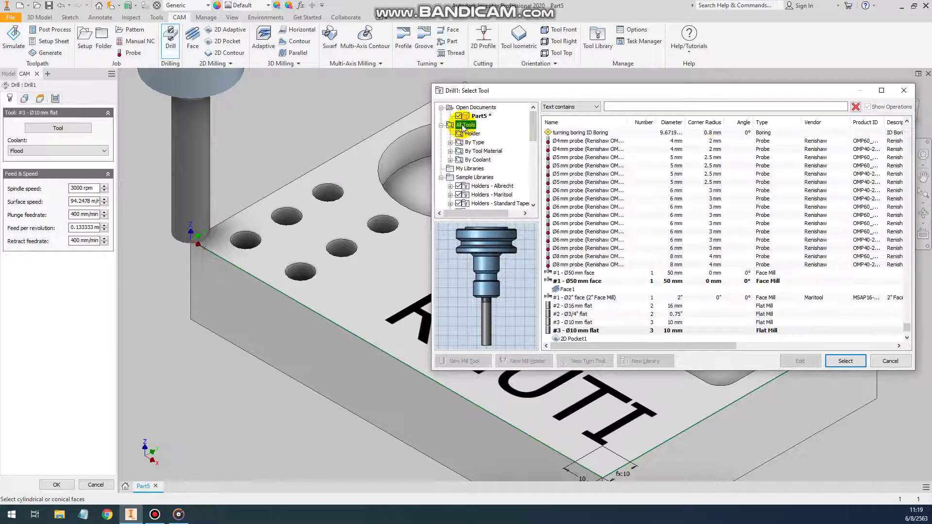
{"action": "left_click", "coordinate": [451, 143]}
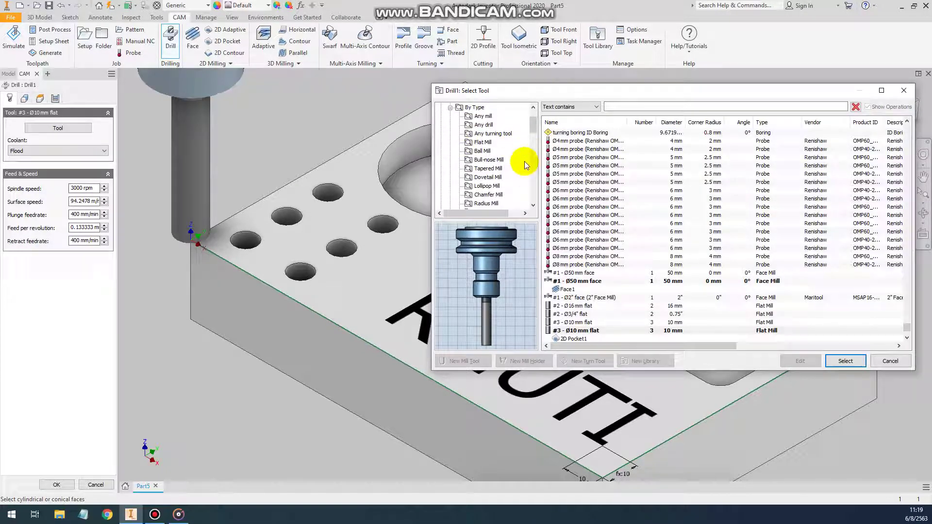
{"action": "scroll", "coordinate": [532, 127], "scroll_direction": "down", "scroll_amount": 1}
{"action": "scroll", "coordinate": [530, 129], "scroll_direction": "down", "scroll_amount": 1}
{"action": "scroll", "coordinate": [534, 131], "scroll_direction": "down", "scroll_amount": 1}
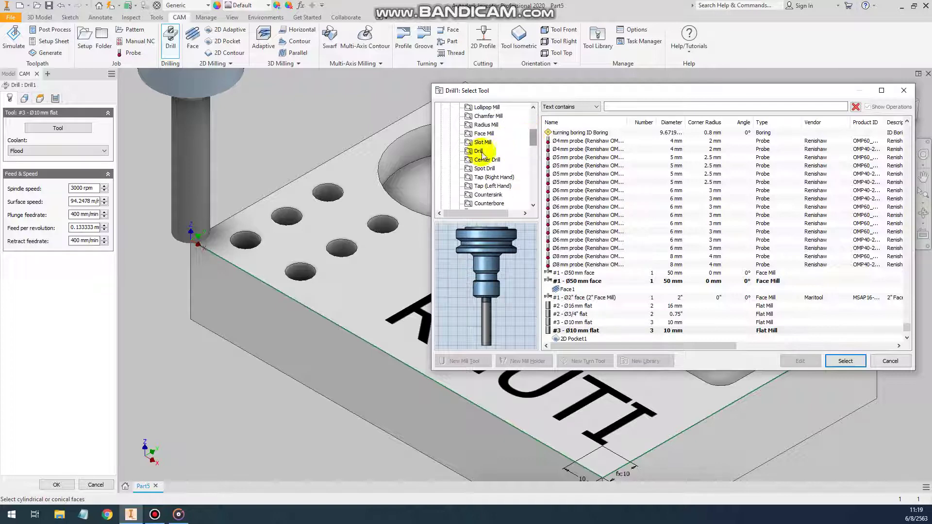
{"action": "left_click", "coordinate": [479, 152]}
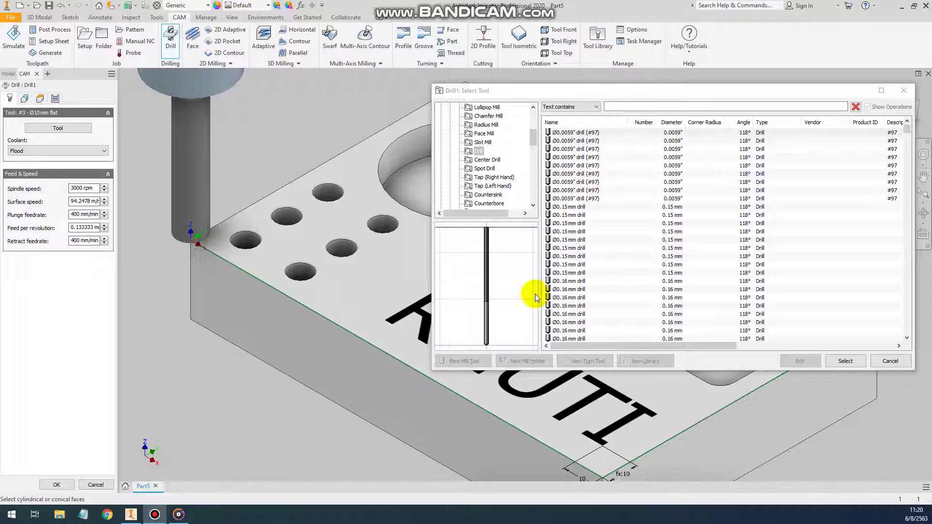
Step: Choose the Ø4 mm 90° spot drill as Drill1's tool
{"action": "left_click", "coordinate": [485, 168]}
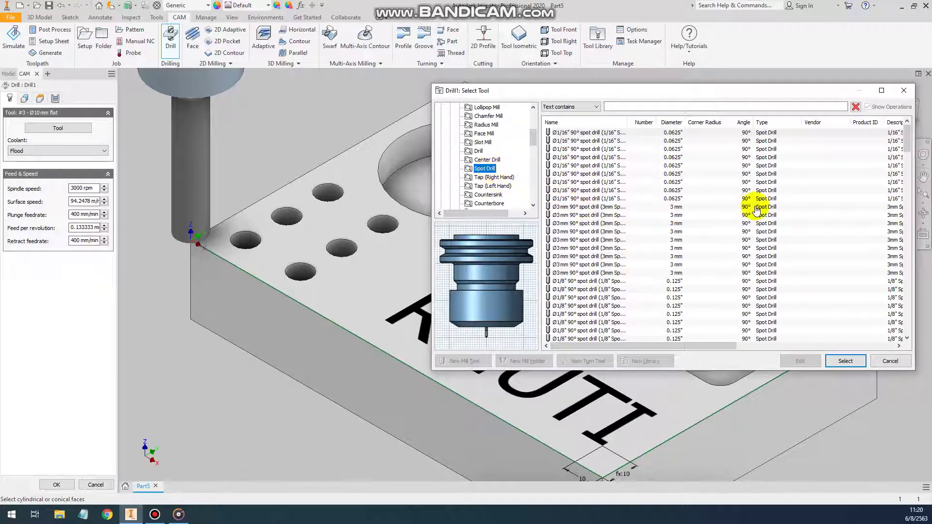
{"action": "mouse_move", "coordinate": [908, 145]}
{"action": "left_mouse_down"}
{"action": "mouse_move", "coordinate": [909, 201]}
{"action": "mouse_move", "coordinate": [910, 172]}
{"action": "left_mouse_up"}
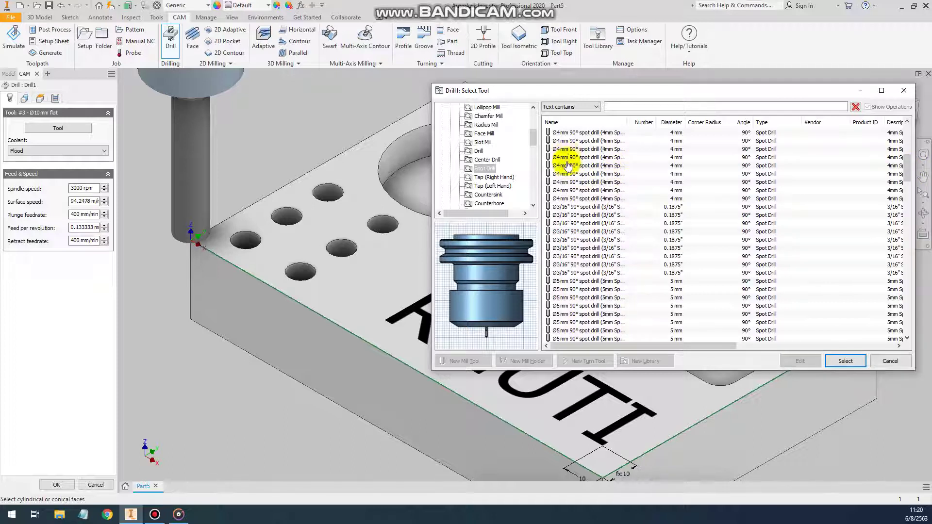
{"action": "scroll", "coordinate": [570, 155], "scroll_direction": "up", "scroll_amount": 1}
{"action": "left_click", "coordinate": [567, 134]}
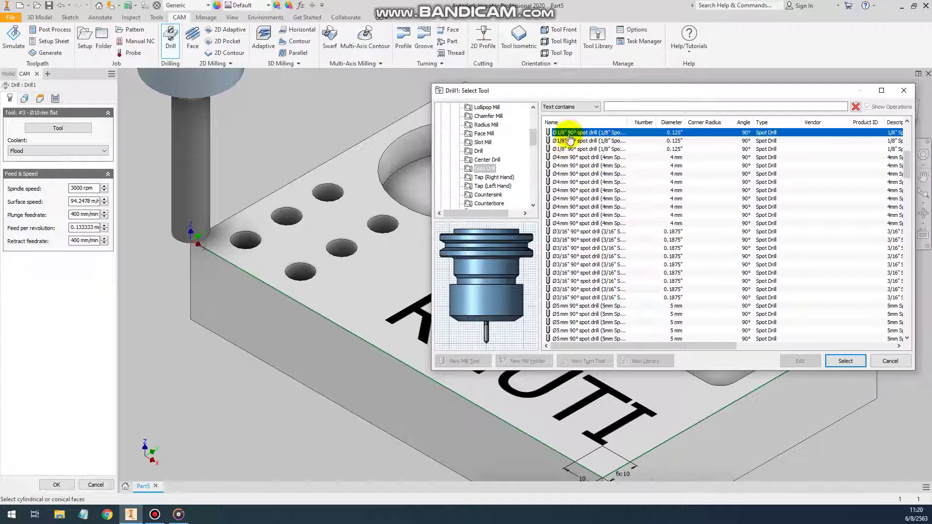
{"action": "left_click", "coordinate": [573, 158]}
{"action": "scroll", "coordinate": [487, 340], "scroll_direction": "up", "scroll_amount": 5}
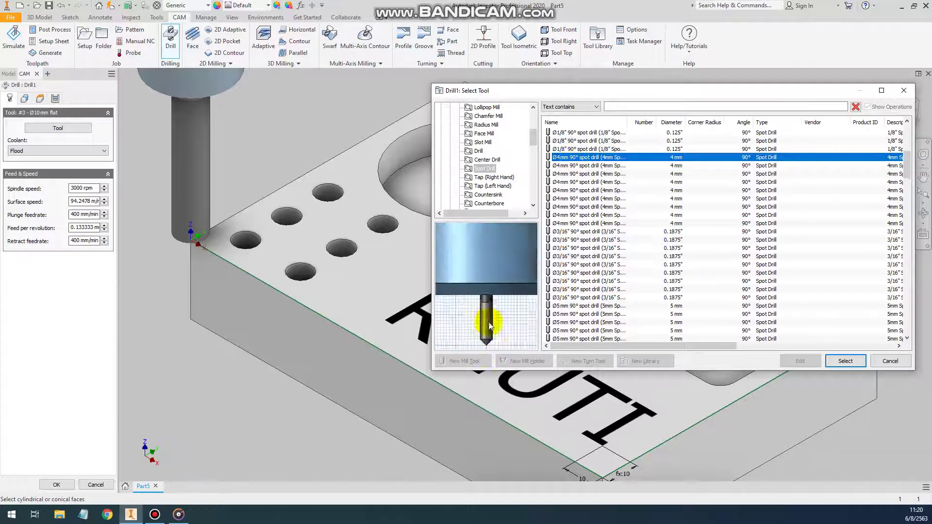
{"action": "left_click", "coordinate": [844, 361]}
{"action": "mouse_move", "coordinate": [302, 150]}
{"action": "middle_mouse_down"}
{"action": "mouse_move", "coordinate": [344, 133]}
{"action": "mouse_move", "coordinate": [364, 141]}
{"action": "middle_mouse_up"}
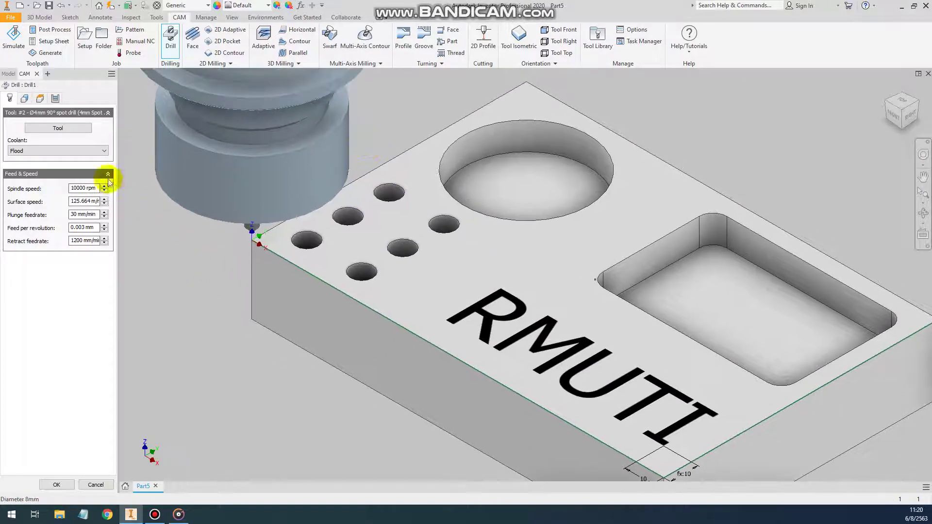
{"action": "left_click", "coordinate": [25, 99]}
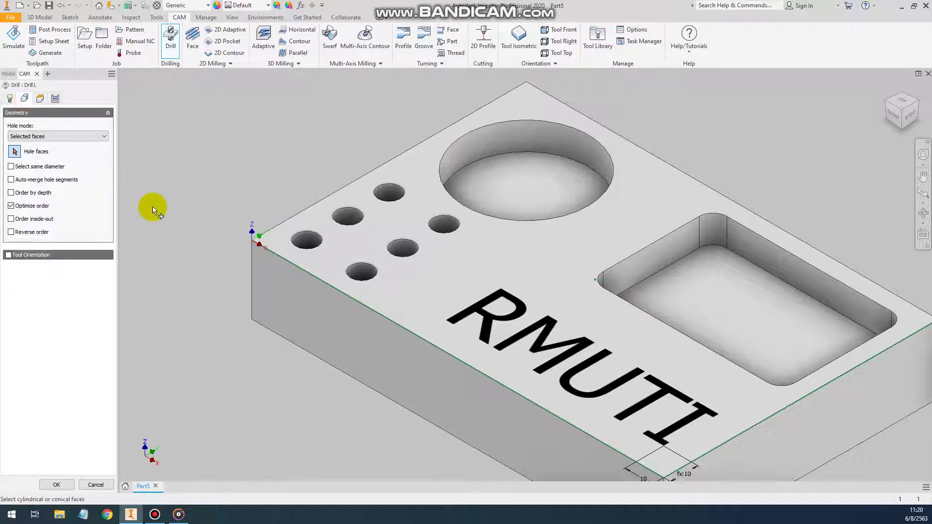
Step: Select the six 8 mm hole walls beside the RMUTI lettering as Drill1 geometry
{"action": "left_click", "coordinate": [311, 239]}
{"action": "left_click", "coordinate": [375, 269]}
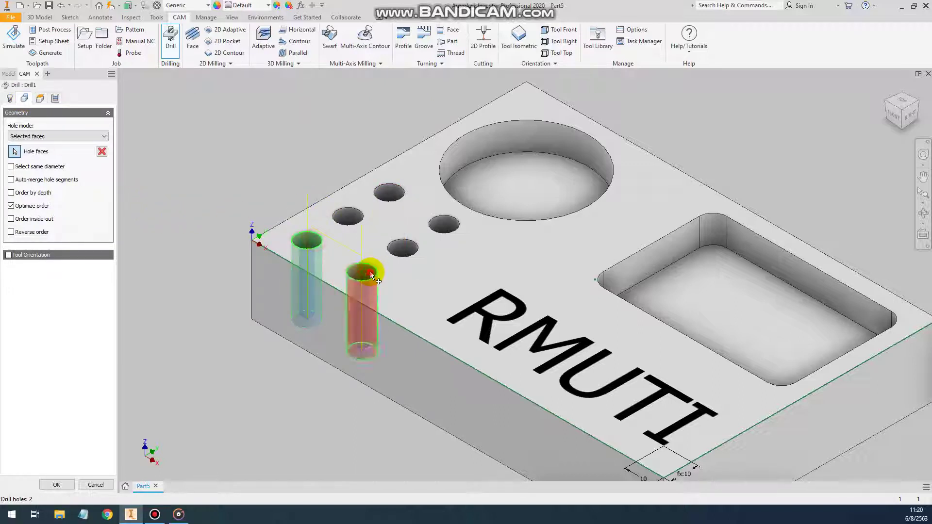
{"action": "left_click", "coordinate": [403, 248]}
{"action": "left_click", "coordinate": [443, 227]}
{"action": "left_click", "coordinate": [394, 200]}
{"action": "left_click", "coordinate": [348, 214]}
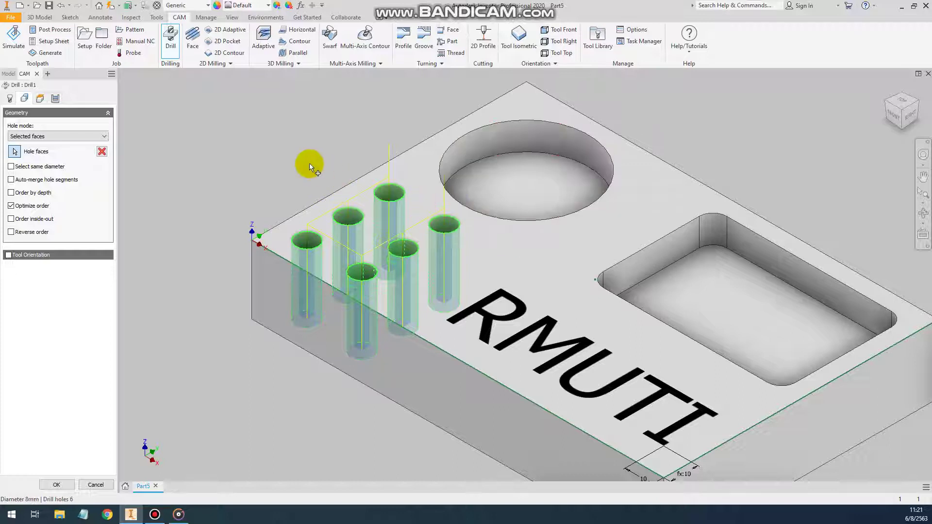
{"action": "middle_click_drag", "start_coordinate": [309, 164], "coordinate": [310, 171]}
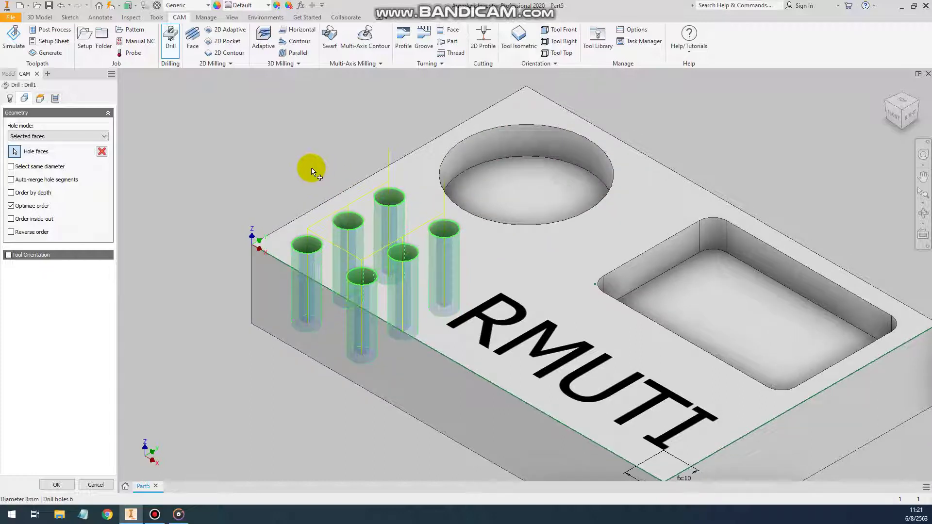
{"action": "mouse_move", "coordinate": [292, 170]}
{"action": "middle_mouse_down"}
{"action": "mouse_move", "coordinate": [271, 150]}
{"action": "mouse_move", "coordinate": [254, 171]}
{"action": "middle_mouse_up"}
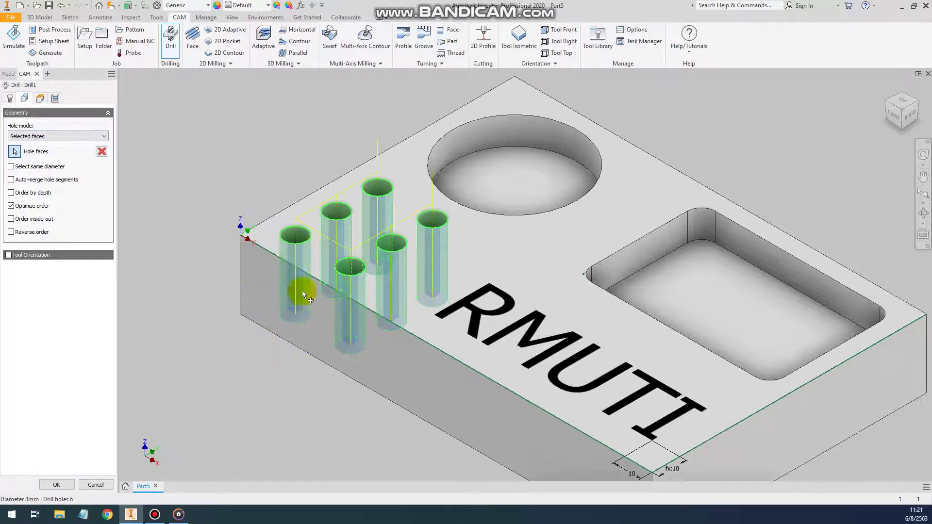
{"action": "scroll", "coordinate": [295, 253], "scroll_direction": "up", "scroll_amount": 3}
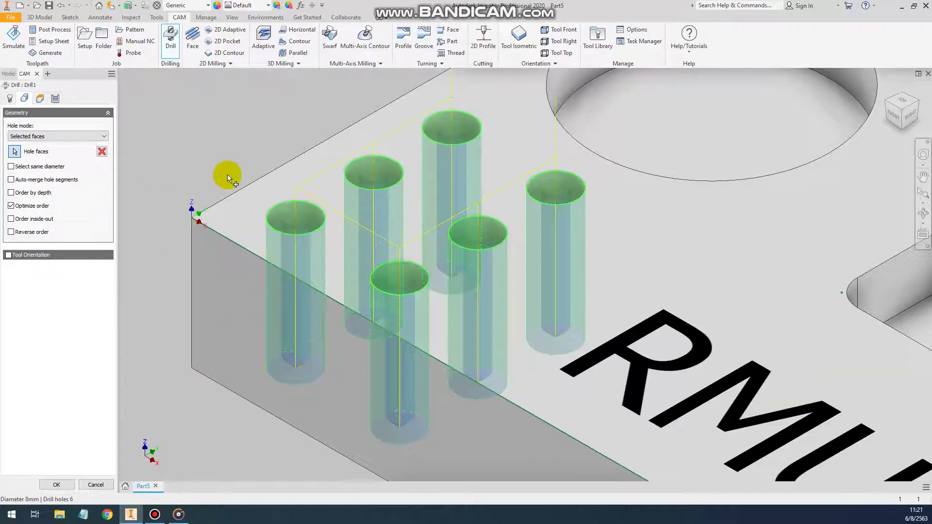
{"action": "left_click", "coordinate": [41, 100]}
{"action": "middle_click_drag", "start_coordinate": [238, 278], "coordinate": [297, 254]}
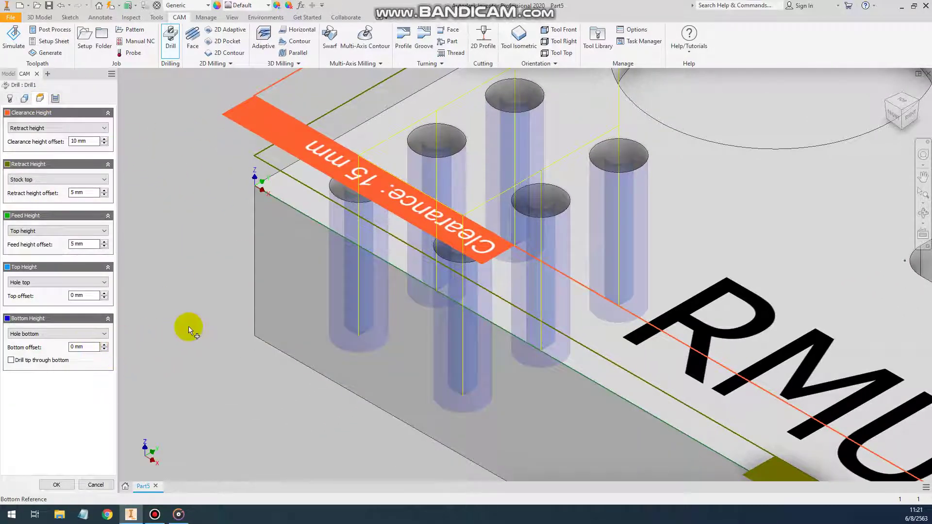
Step: Set Drill1's bottom height to Top height with a -3 mm bottom offset
{"action": "left_click", "coordinate": [80, 333]}
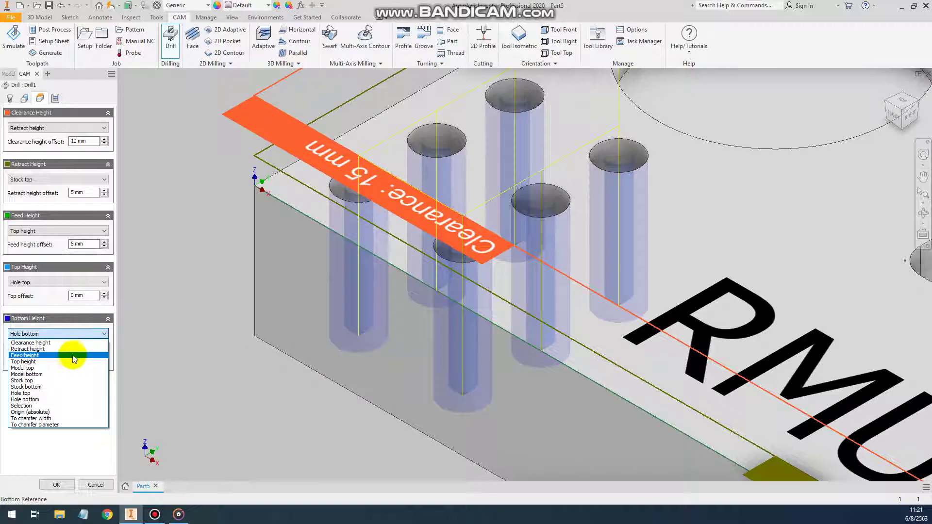
{"action": "left_click", "coordinate": [45, 362]}
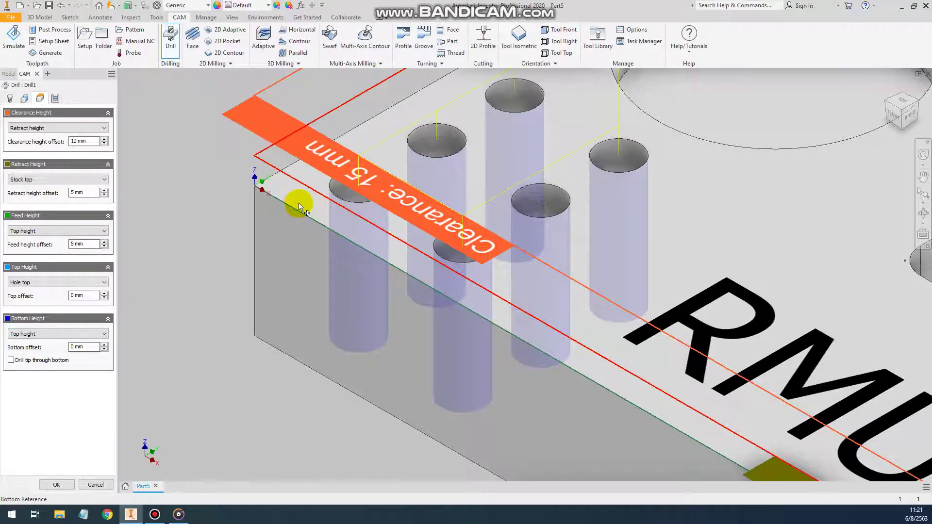
{"action": "left_click", "coordinate": [104, 349]}
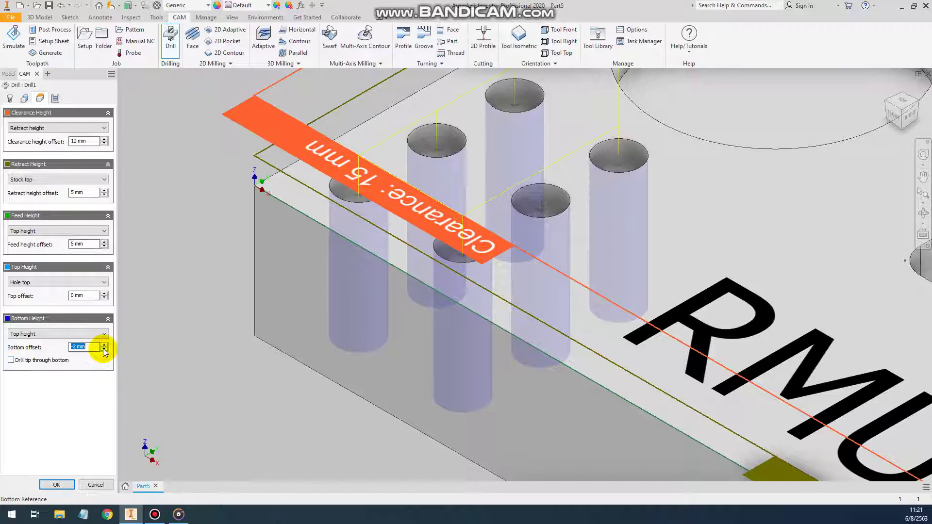
{"action": "left_click", "coordinate": [104, 349]}
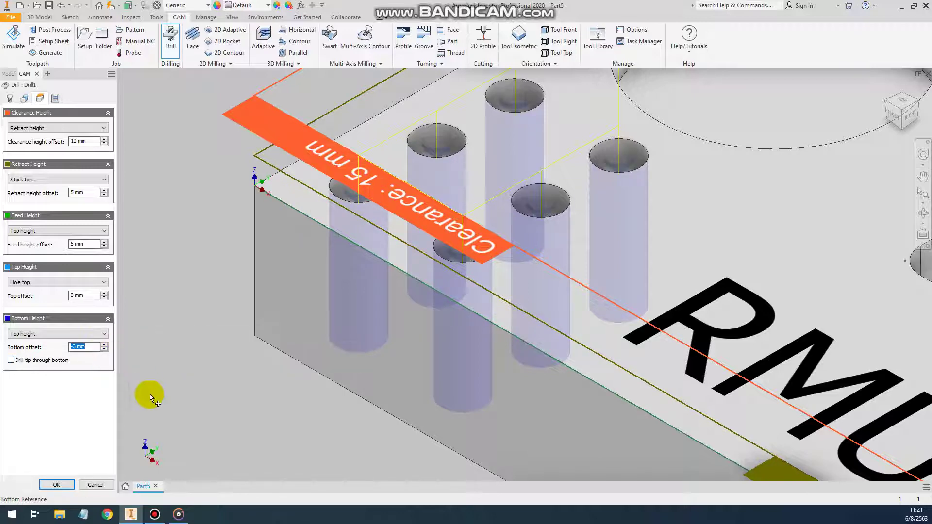
{"action": "middle_click_drag", "start_coordinate": [478, 280], "coordinate": [399, 297]}
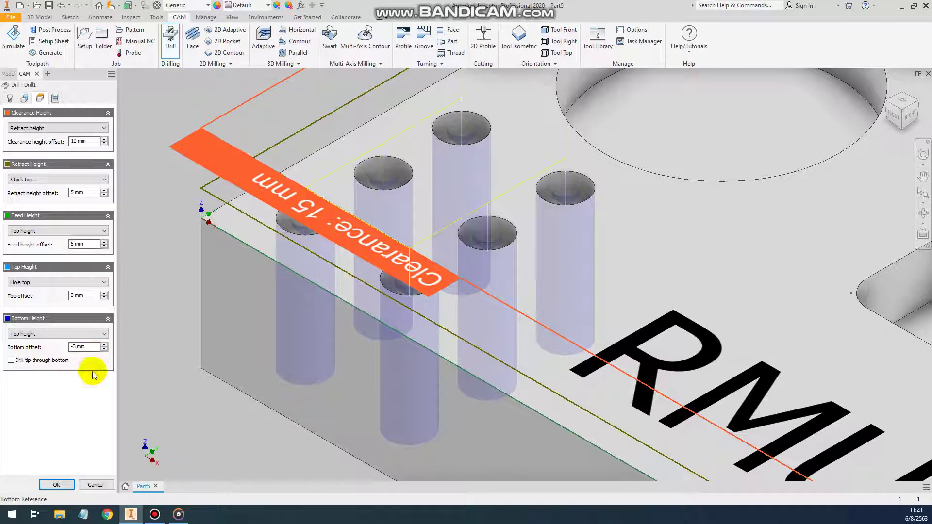
{"action": "left_click", "coordinate": [55, 99]}
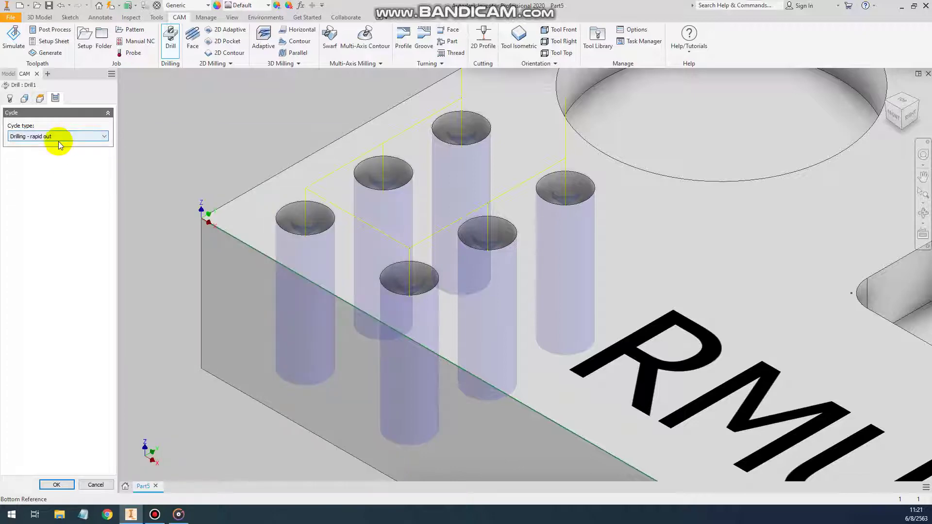
{"action": "left_click", "coordinate": [70, 485]}
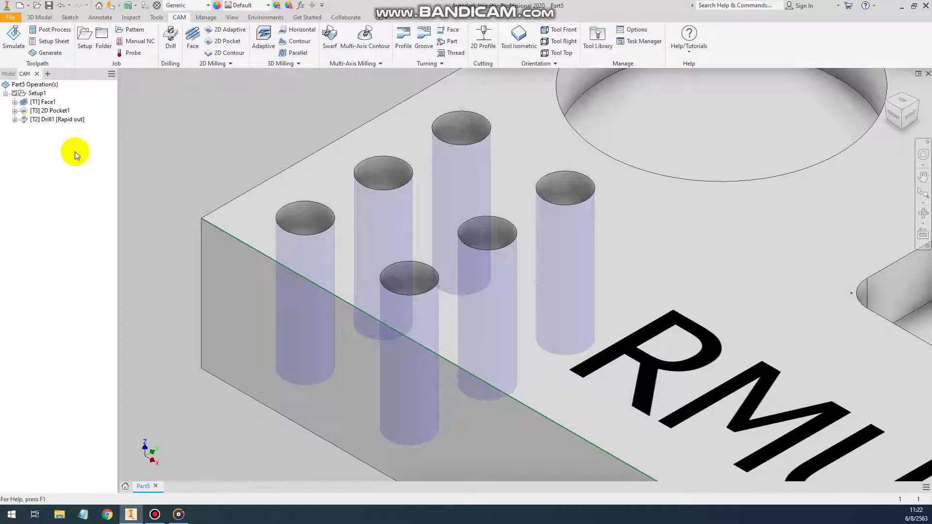
{"action": "left_click", "coordinate": [75, 123]}
{"action": "middle_click_drag", "start_coordinate": [217, 140], "coordinate": [220, 188]}
{"action": "left_click", "coordinate": [19, 44]}
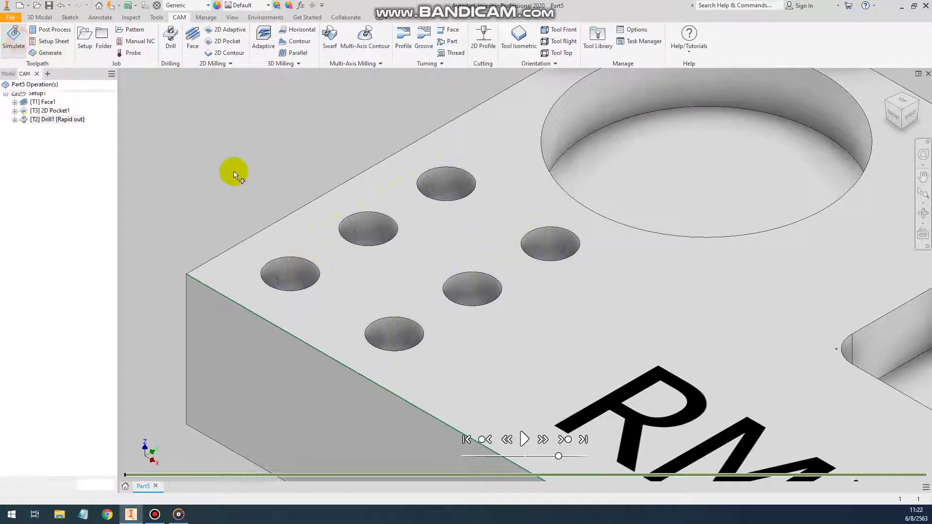
{"action": "left_click", "coordinate": [524, 440]}
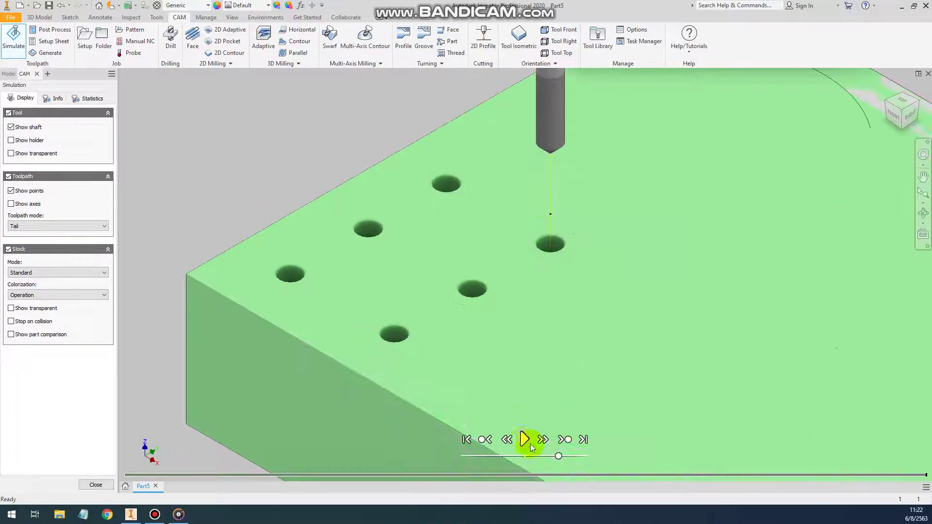
{"action": "left_click", "coordinate": [111, 486]}
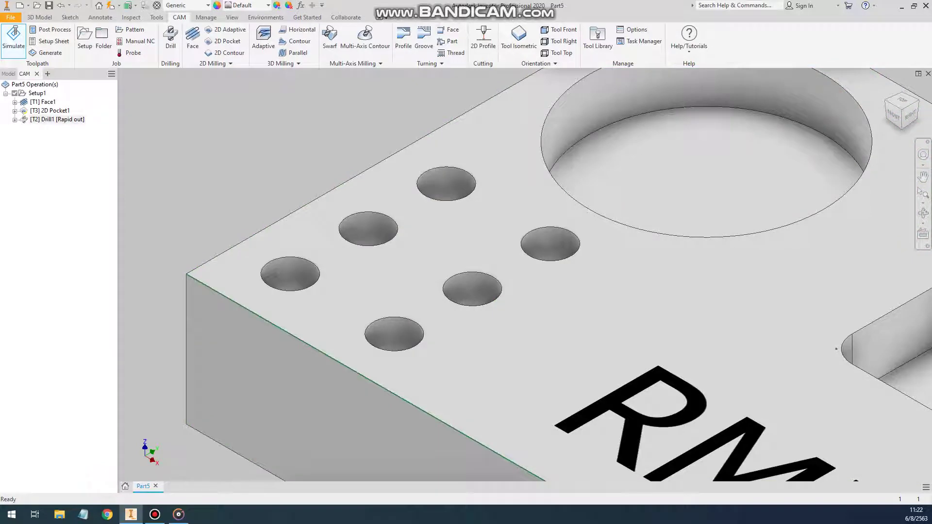
{"action": "scroll", "coordinate": [239, 260], "scroll_direction": "up", "scroll_amount": 2}
{"action": "key", "text": "F2"}
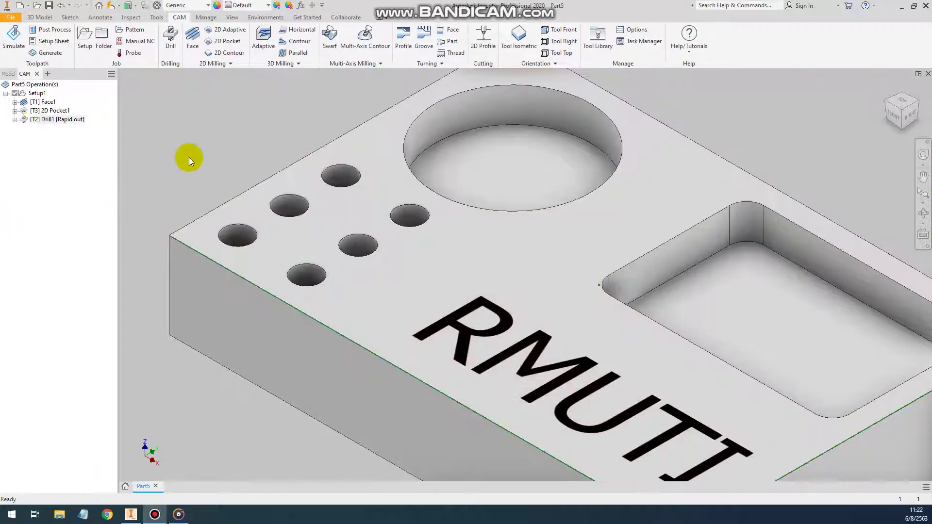
{"action": "left_click_drag", "start_coordinate": [188, 157], "coordinate": [201, 169]}
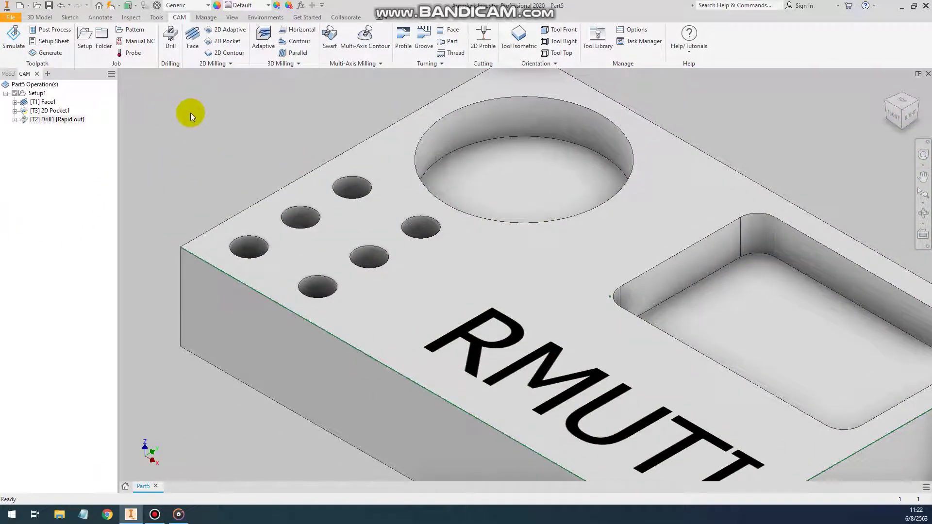
Step: Start a second drilling operation and filter the tool library to Drill tools
{"action": "left_click", "coordinate": [173, 61]}
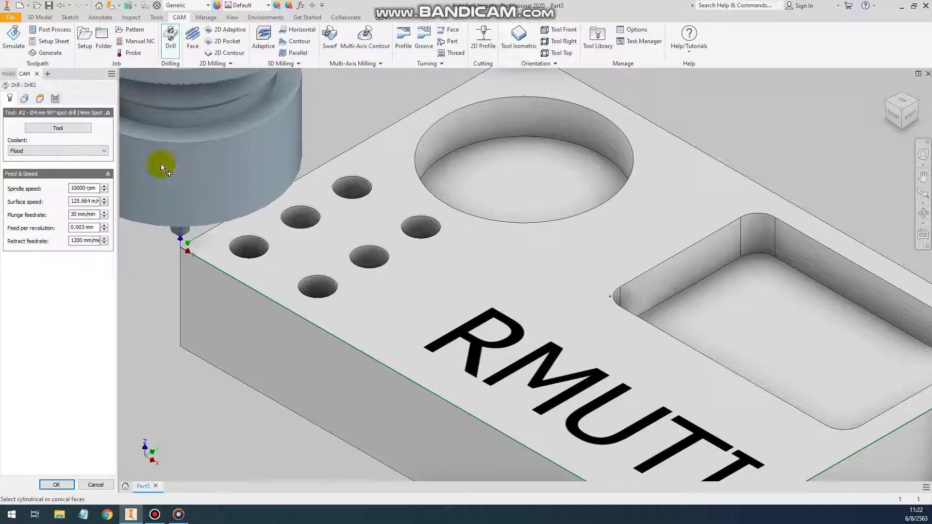
{"action": "left_click", "coordinate": [73, 127]}
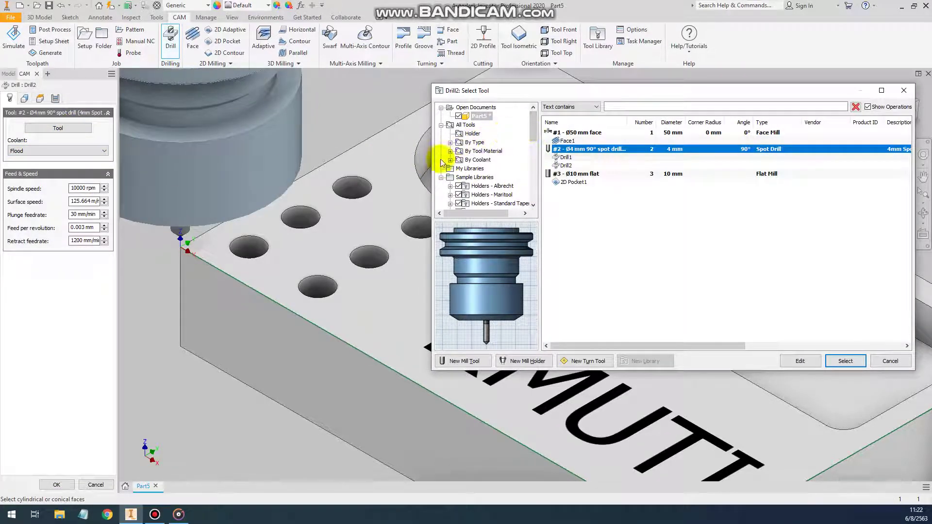
{"action": "left_click", "coordinate": [450, 142]}
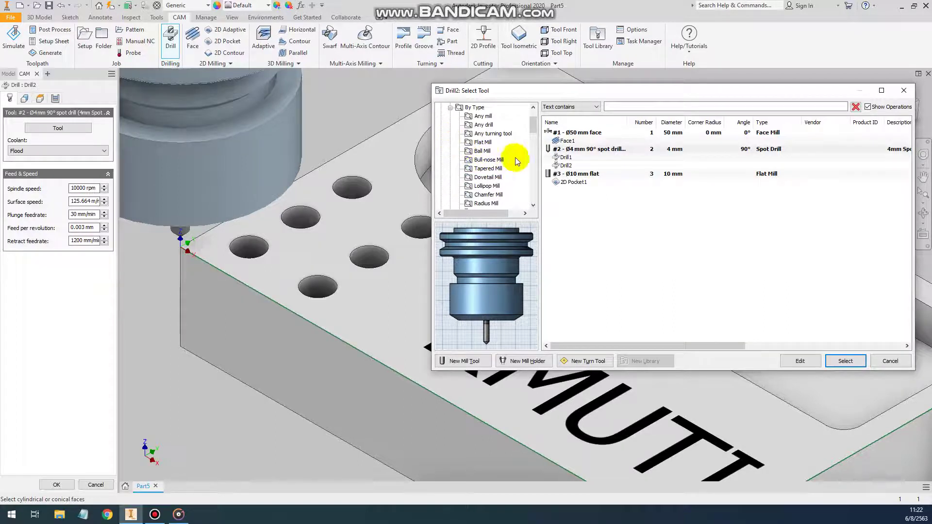
{"action": "scroll", "coordinate": [536, 126], "scroll_direction": "down", "scroll_amount": 3}
{"action": "scroll", "coordinate": [543, 136], "scroll_direction": "down", "scroll_amount": 2}
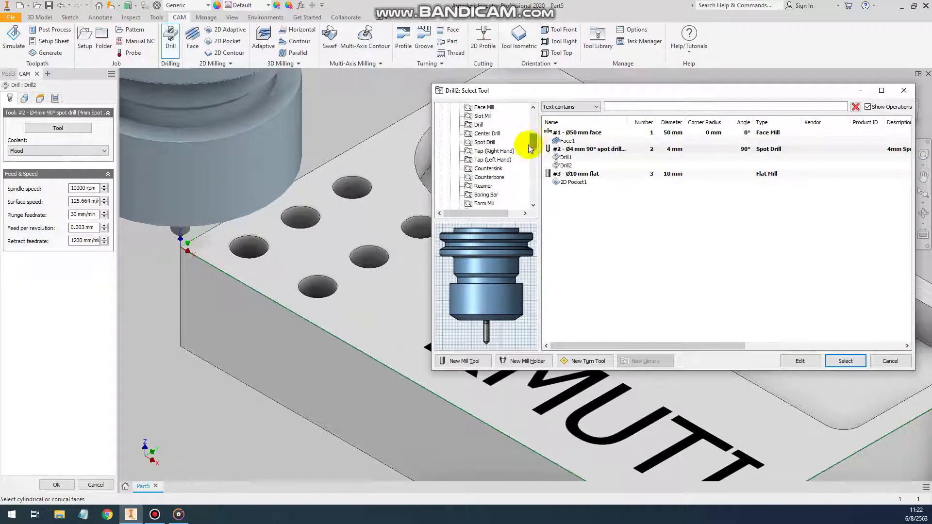
{"action": "left_click", "coordinate": [478, 125]}
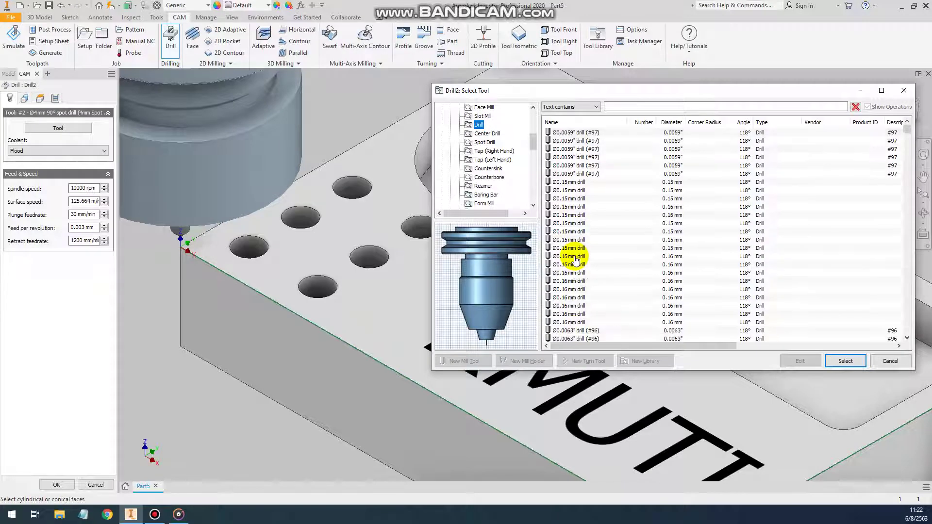
Step: Pick the Ø8 mm drill from the drill list as the tool
{"action": "scroll", "coordinate": [576, 261], "scroll_direction": "down", "scroll_amount": 5}
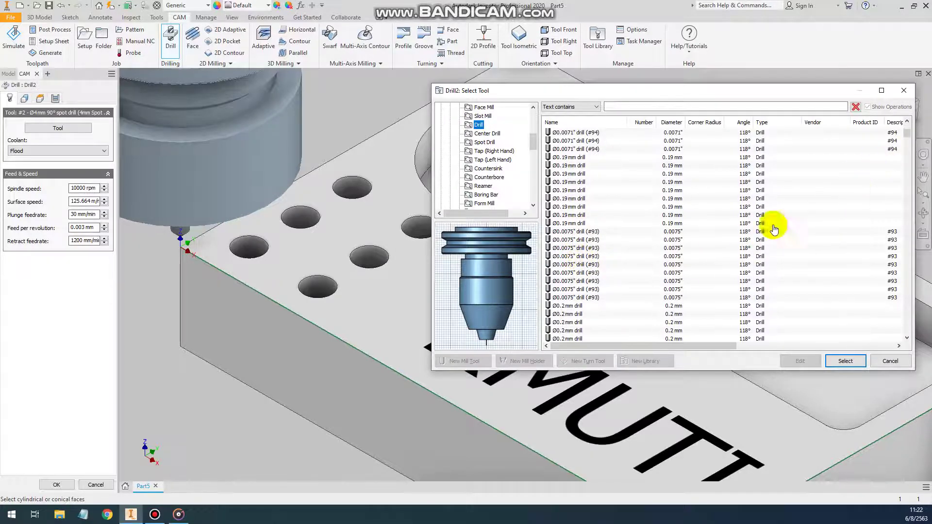
{"action": "scroll", "coordinate": [621, 308], "scroll_direction": "down", "scroll_amount": 5}
{"action": "scroll", "coordinate": [604, 308], "scroll_direction": "down", "scroll_amount": 5}
{"action": "scroll", "coordinate": [598, 307], "scroll_direction": "down", "scroll_amount": 5}
{"action": "scroll", "coordinate": [589, 309], "scroll_direction": "down", "scroll_amount": 5}
{"action": "scroll", "coordinate": [591, 308], "scroll_direction": "down", "scroll_amount": 5}
{"action": "scroll", "coordinate": [602, 307], "scroll_direction": "down", "scroll_amount": 5}
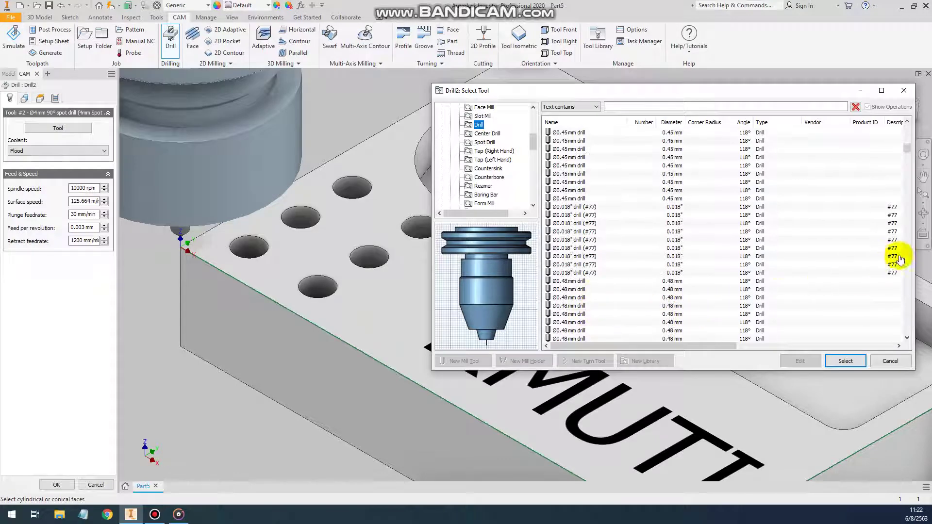
{"action": "left_click_drag", "start_coordinate": [906, 148], "coordinate": [907, 167]}
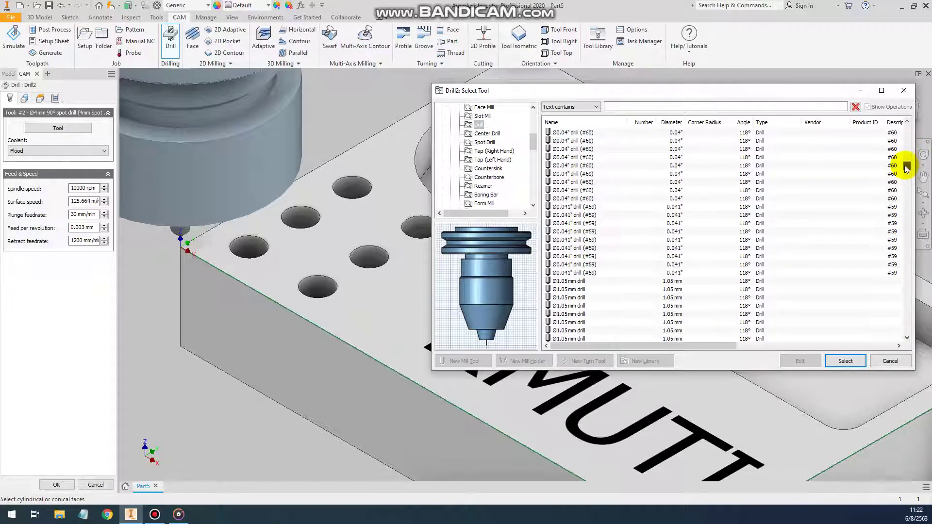
{"action": "left_click_drag", "start_coordinate": [906, 167], "coordinate": [891, 264]}
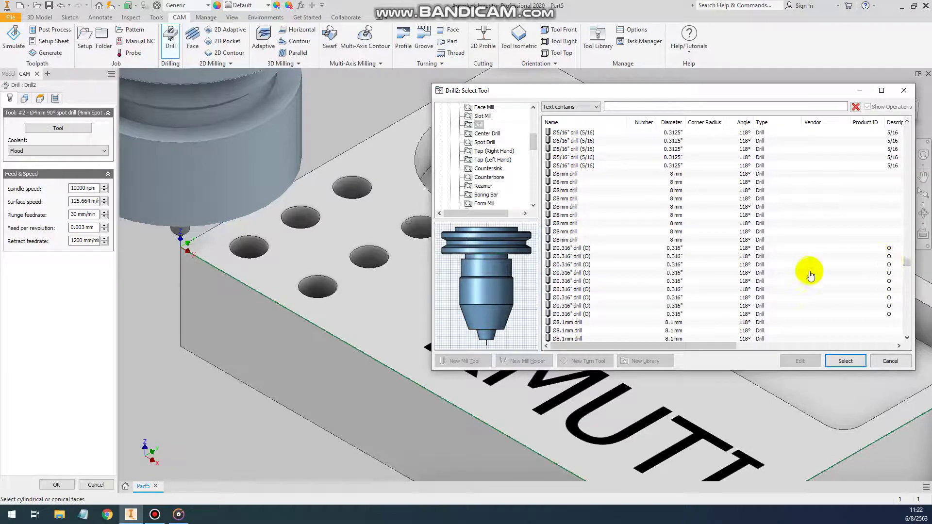
{"action": "left_click", "coordinate": [574, 173]}
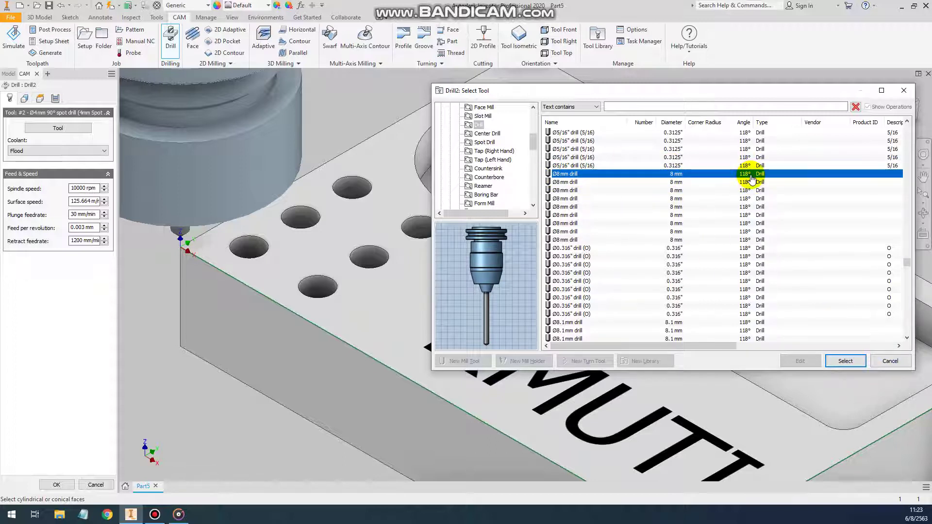
{"action": "left_click", "coordinate": [843, 361]}
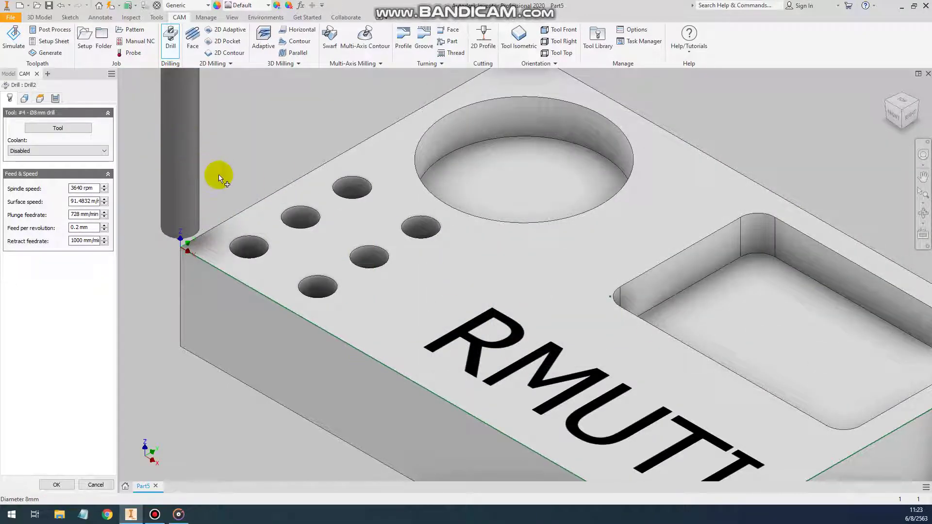
Step: Select the six small hole faces as Drill2's geometry
{"action": "left_click", "coordinate": [24, 98]}
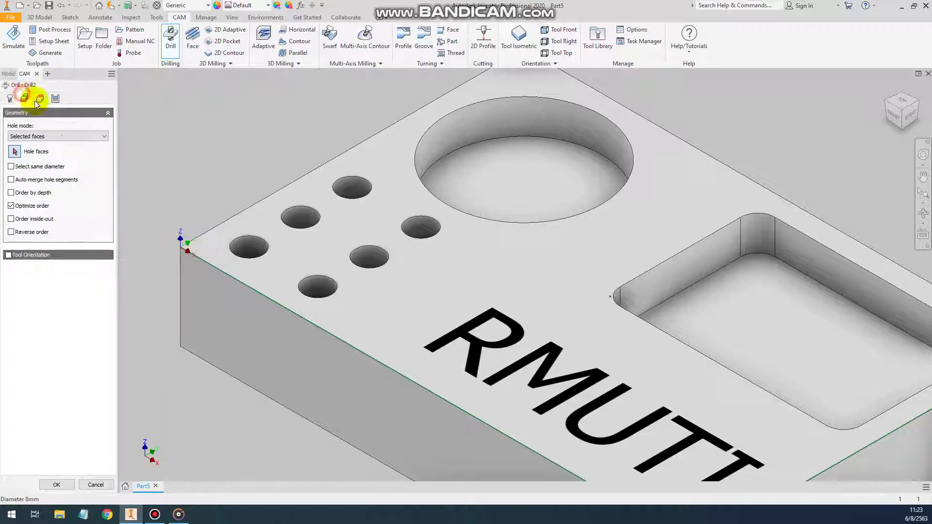
{"action": "left_click", "coordinate": [249, 246]}
{"action": "left_click", "coordinate": [300, 217]}
{"action": "left_click", "coordinate": [352, 194]}
{"action": "left_click", "coordinate": [420, 227]}
{"action": "left_click", "coordinate": [376, 260]}
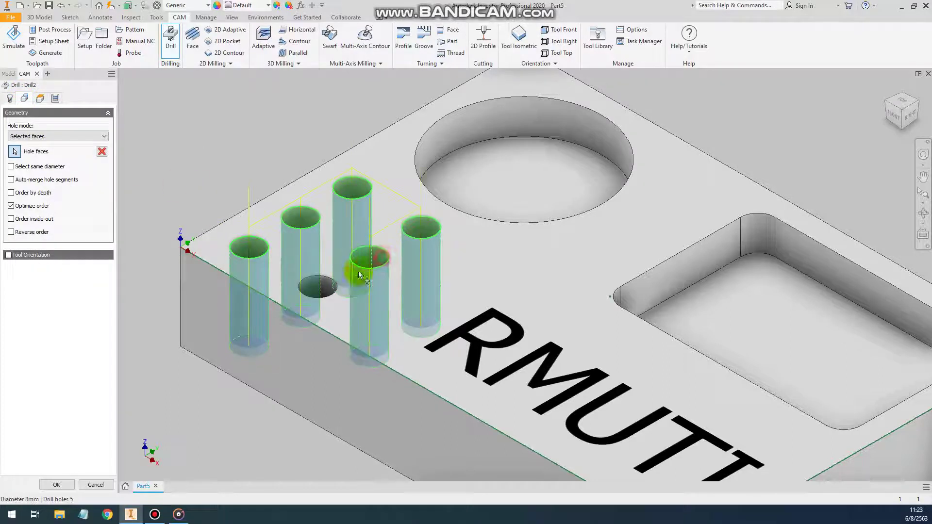
{"action": "left_click", "coordinate": [345, 288]}
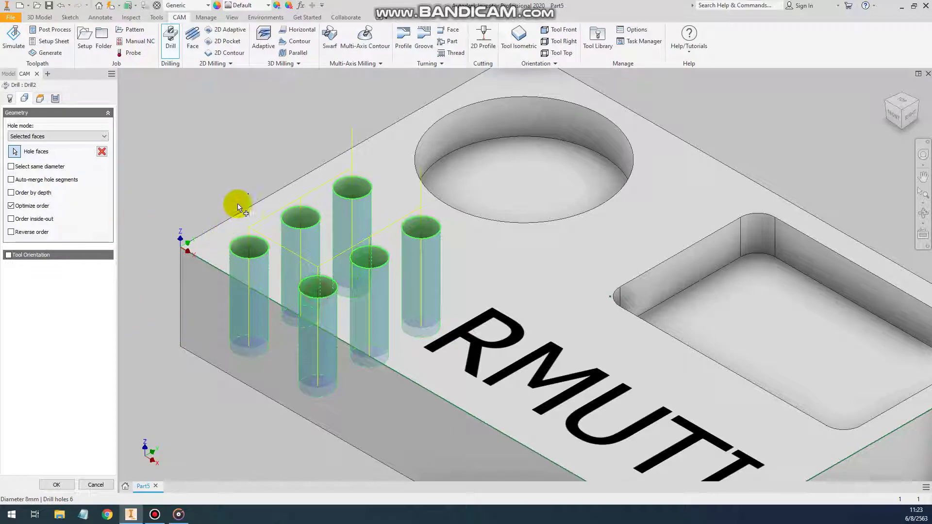
{"action": "left_click", "coordinate": [41, 99]}
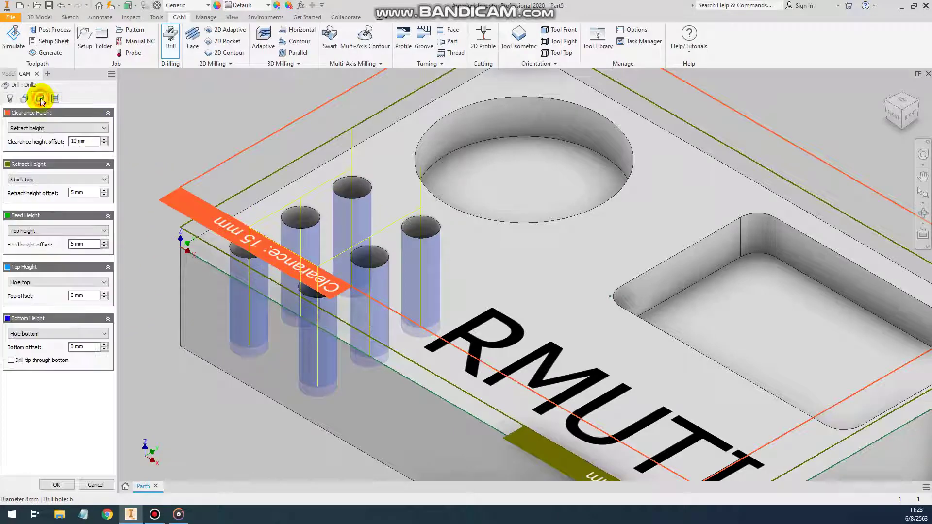
Step: Set Drill2's bottom offset to -1 mm and enable Drill tip through bottom
{"action": "scroll", "coordinate": [249, 381], "scroll_direction": "down", "scroll_amount": 3}
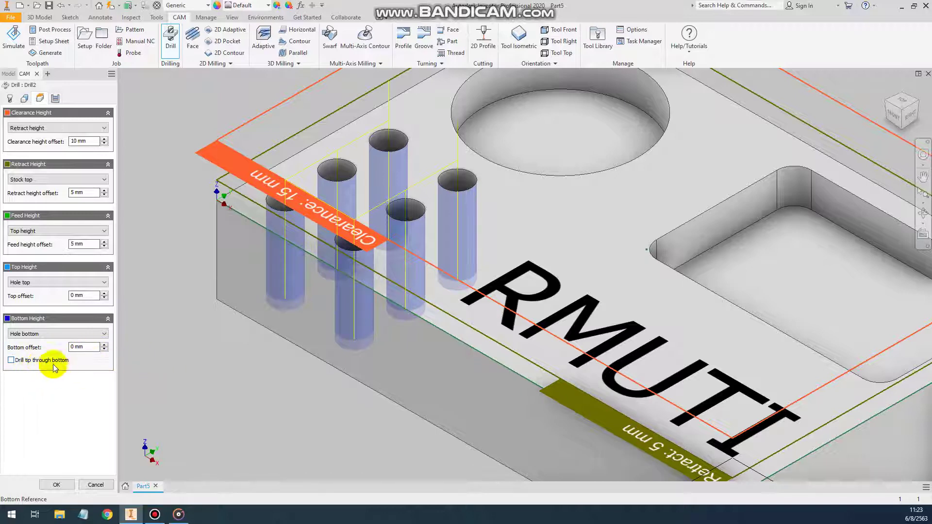
{"action": "left_click", "coordinate": [105, 349]}
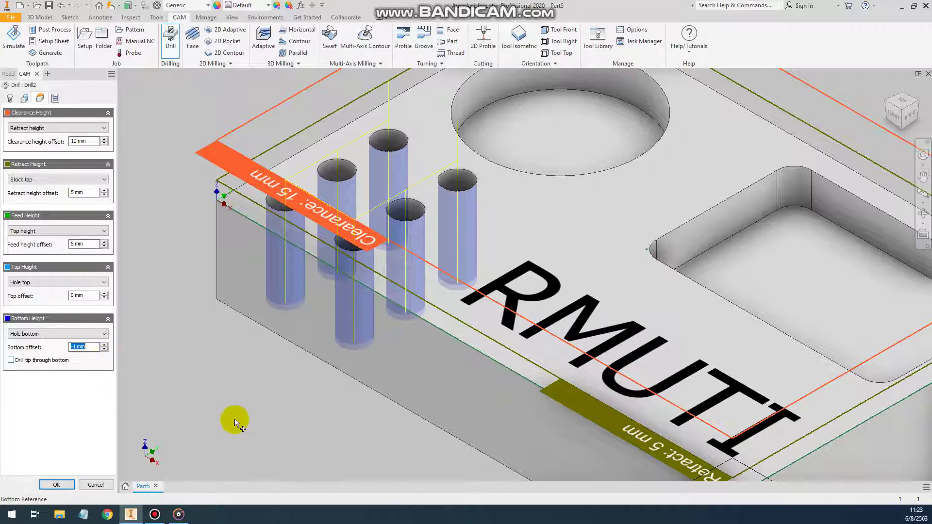
{"action": "left_click", "coordinate": [898, 119]}
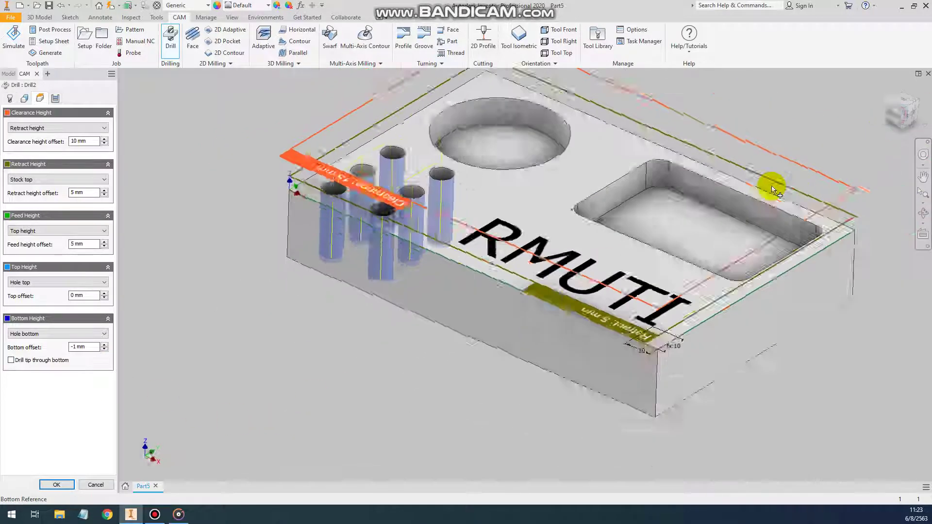
{"action": "scroll", "coordinate": [426, 165], "scroll_direction": "up", "scroll_amount": 2}
{"action": "scroll", "coordinate": [427, 168], "scroll_direction": "up", "scroll_amount": 4}
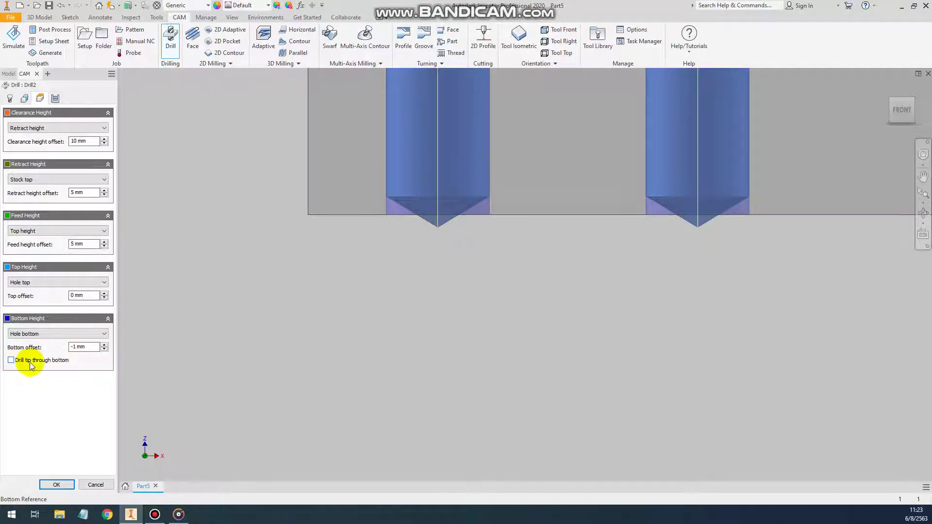
{"action": "left_click", "coordinate": [11, 362]}
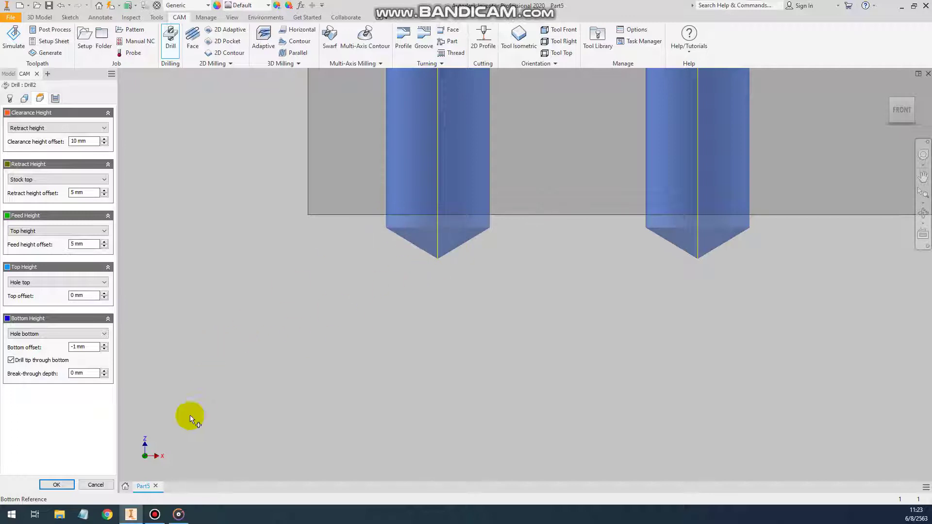
{"action": "left_click", "coordinate": [55, 98]}
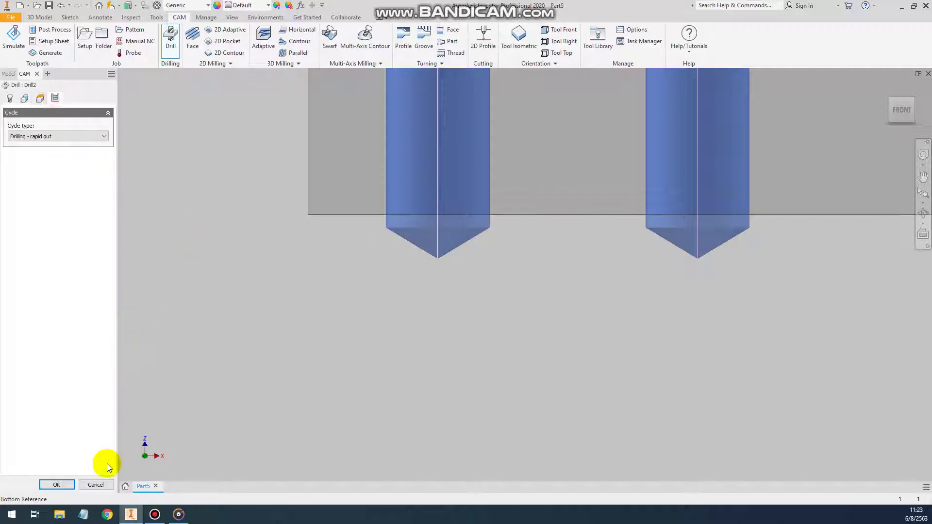
Step: Set Drill2's cycle to Deep drilling - full retract with 2 mm pecking and minimum pecking depth
{"action": "scroll", "coordinate": [409, 309], "scroll_direction": "up", "scroll_amount": 5}
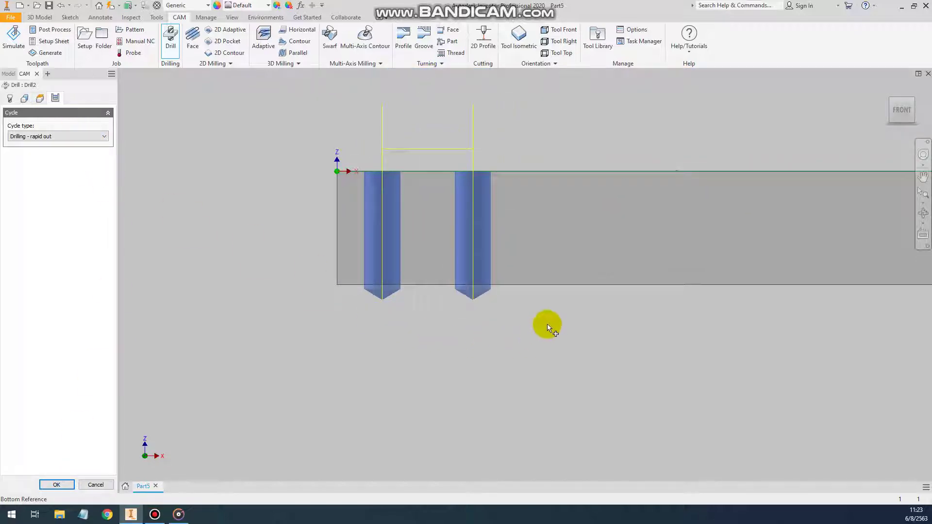
{"action": "mouse_move", "coordinate": [589, 276]}
{"action": "middle_mouse_down", "text": "shift"}
{"action": "mouse_move", "coordinate": [456, 267]}
{"action": "mouse_move", "coordinate": [557, 270]}
{"action": "middle_mouse_up", "text": "shift"}
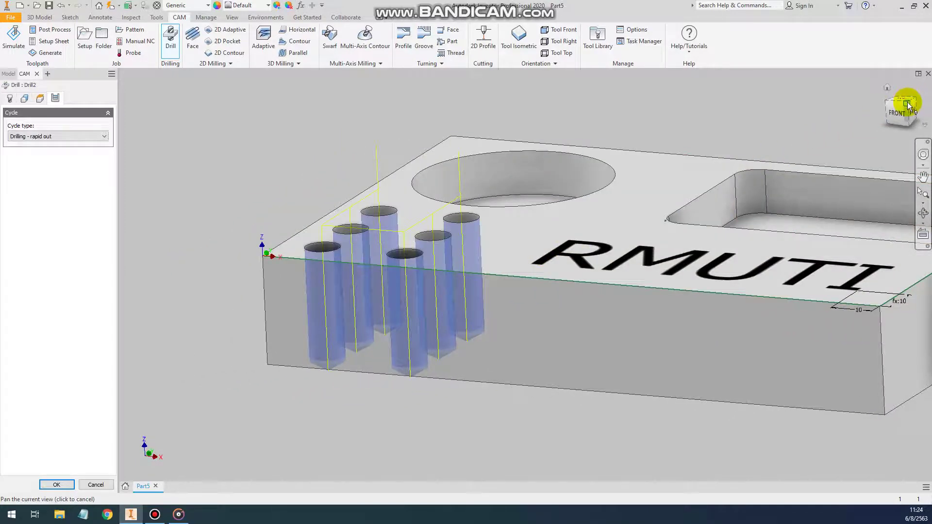
{"action": "left_click", "coordinate": [908, 104]}
{"action": "scroll", "coordinate": [413, 184], "scroll_direction": "down", "scroll_amount": 5}
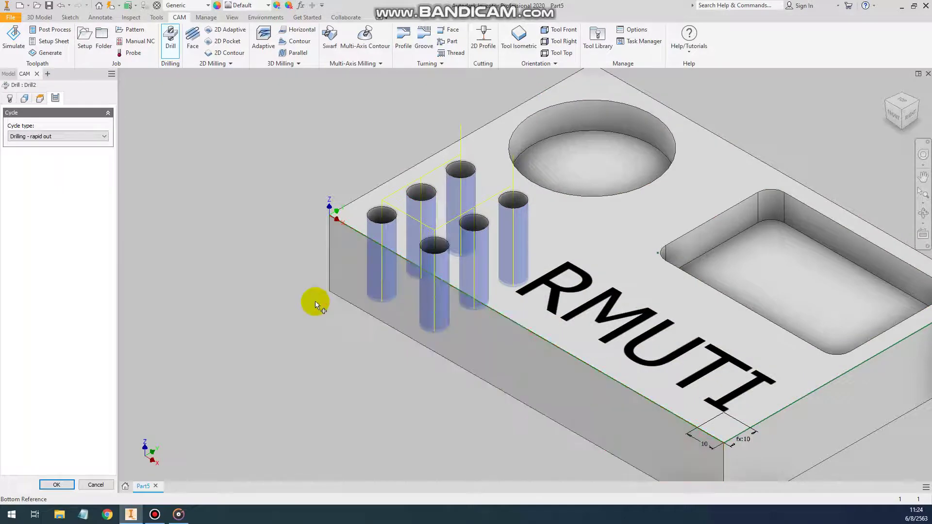
{"action": "scroll", "coordinate": [314, 303], "scroll_direction": "down", "scroll_amount": 3}
{"action": "scroll", "coordinate": [296, 318], "scroll_direction": "down", "scroll_amount": 2}
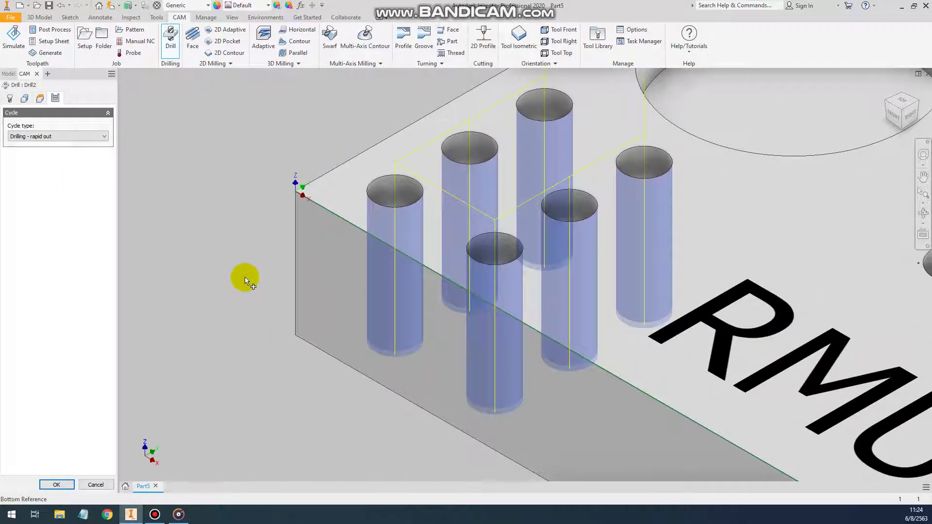
{"action": "left_click", "coordinate": [58, 135]}
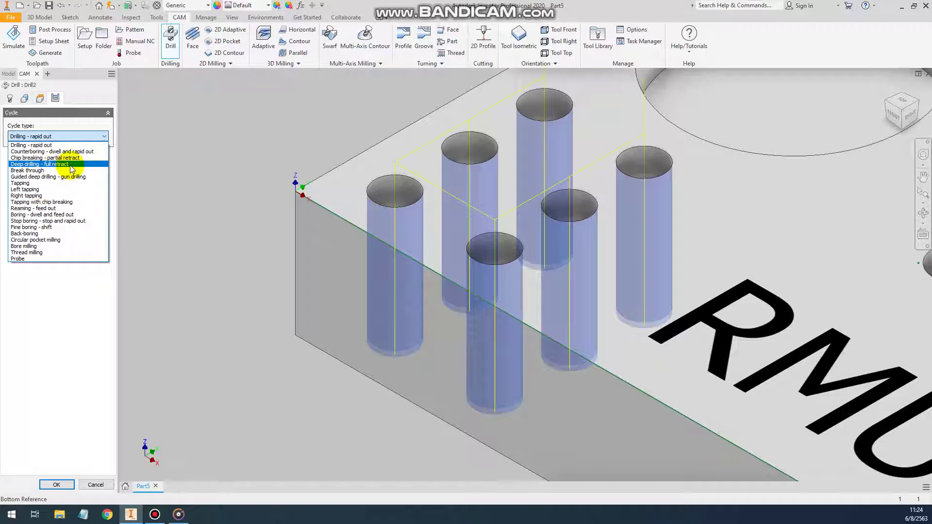
{"action": "left_click", "coordinate": [72, 168]}
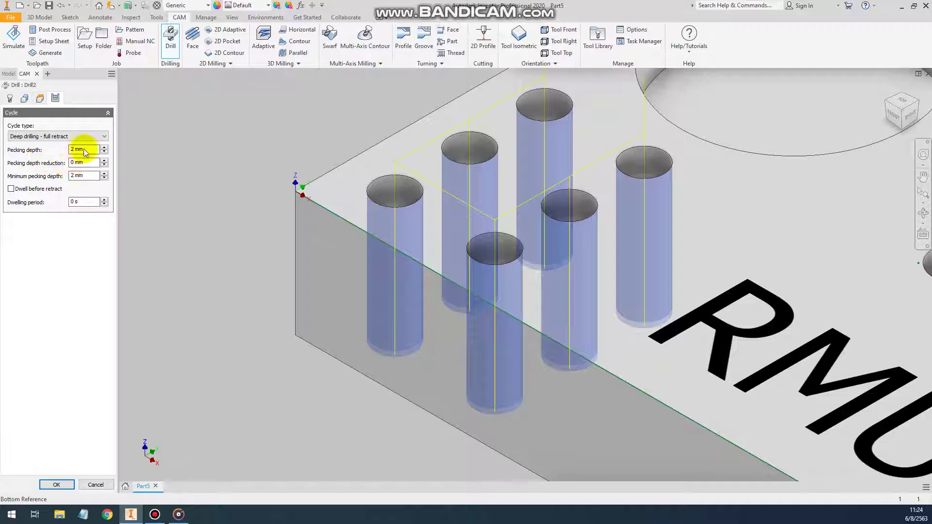
{"action": "left_click", "coordinate": [86, 150]}
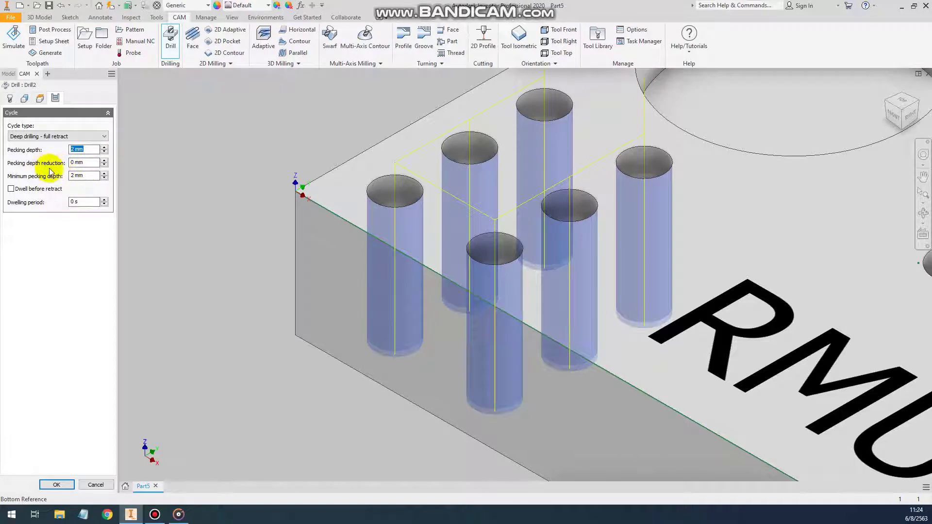
{"action": "left_click", "coordinate": [87, 178]}
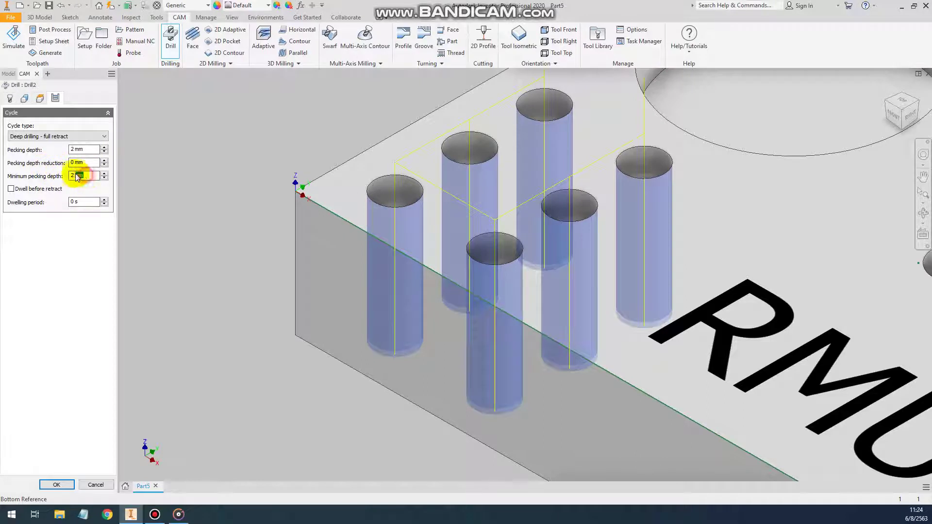
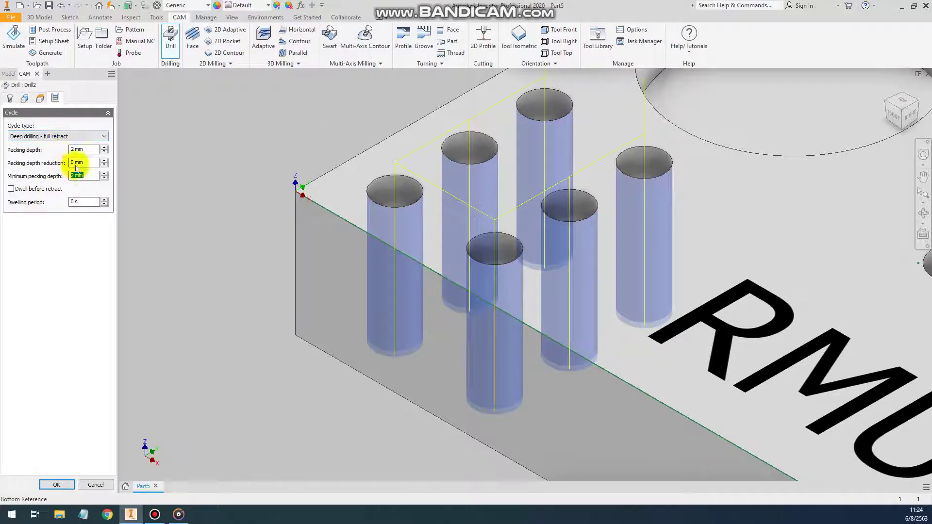
Step: Confirm the Drill2 deep-drilling operation and play the stock simulation from a later point
{"action": "left_click", "coordinate": [58, 485]}
{"action": "middle_click_drag", "start_coordinate": [265, 292], "coordinate": [255, 327]}
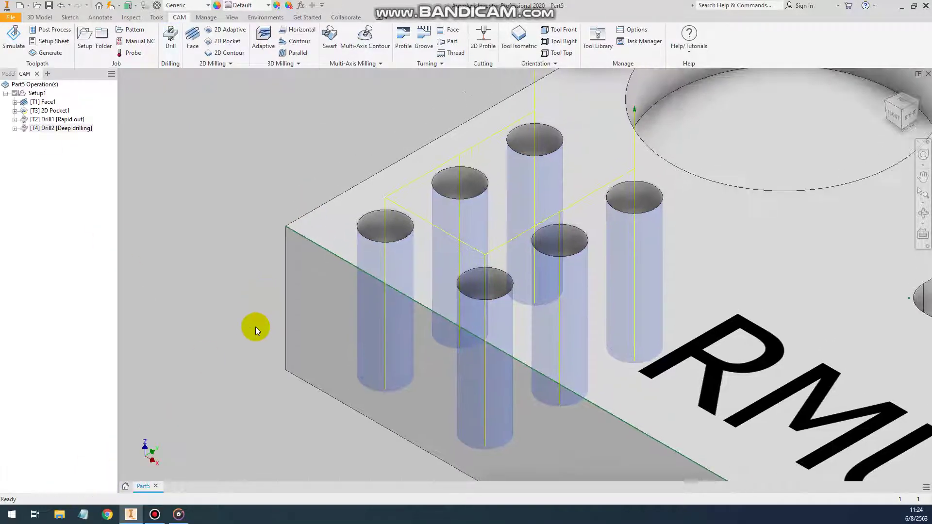
{"action": "left_click", "coordinate": [14, 38]}
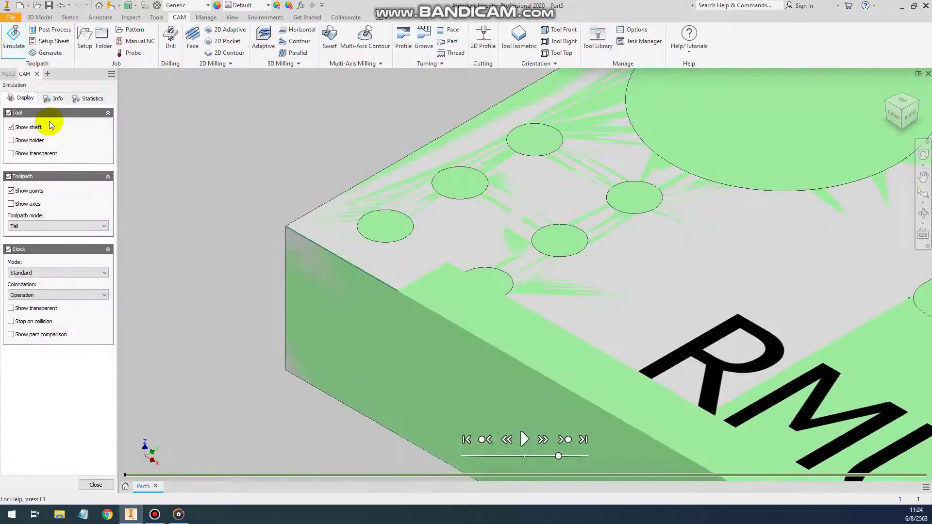
{"action": "left_click", "coordinate": [547, 476]}
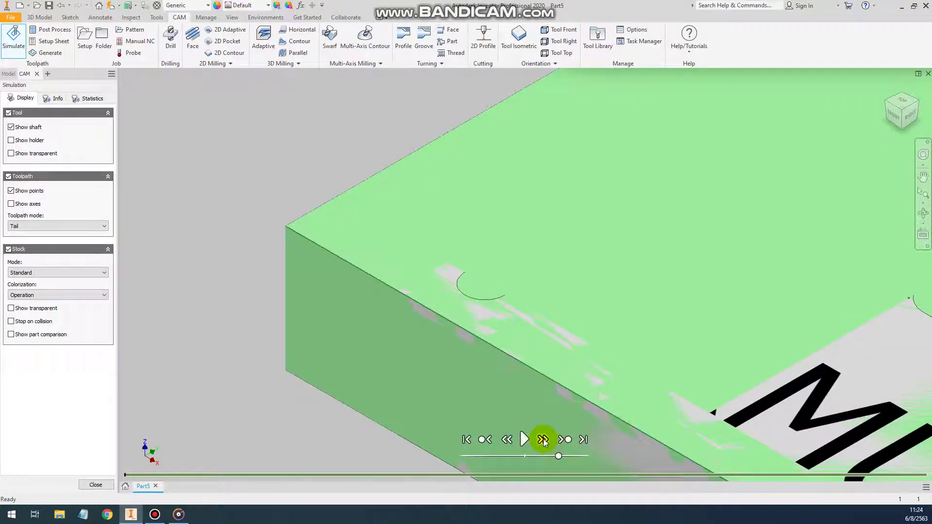
{"action": "left_click", "coordinate": [551, 444]}
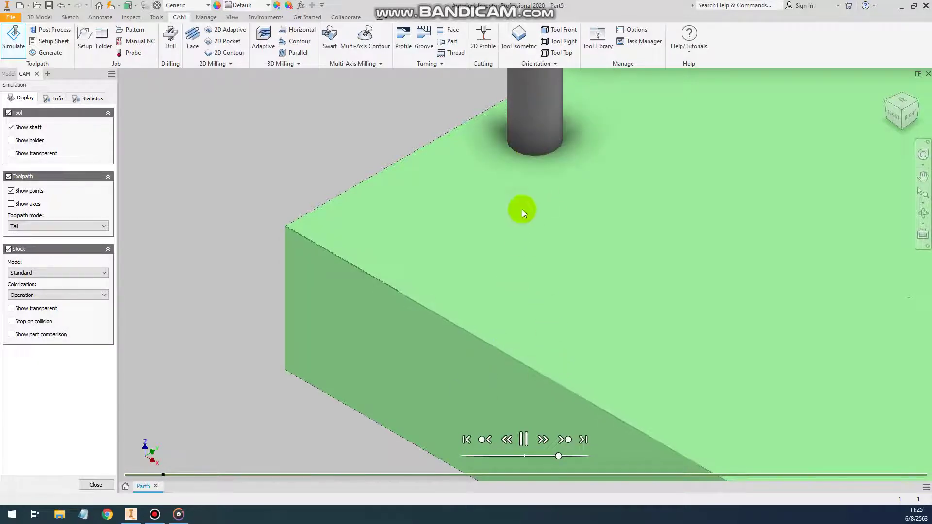
Step: Follow the tool's cuts through the stock simulation, then close it
{"action": "middle_click_drag", "start_coordinate": [515, 169], "coordinate": [500, 222]}
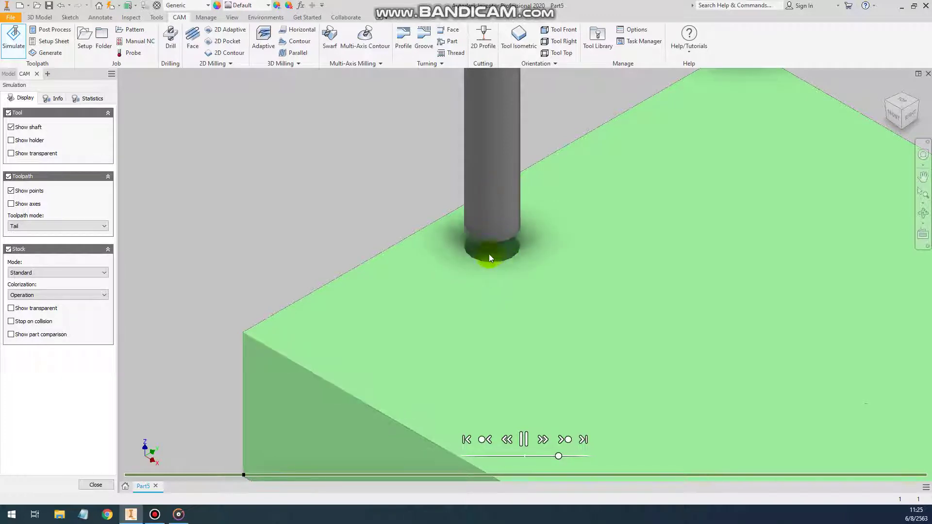
{"action": "scroll", "coordinate": [469, 261], "scroll_direction": "down", "scroll_amount": 2}
{"action": "middle_click_drag", "start_coordinate": [469, 261], "coordinate": [488, 241]}
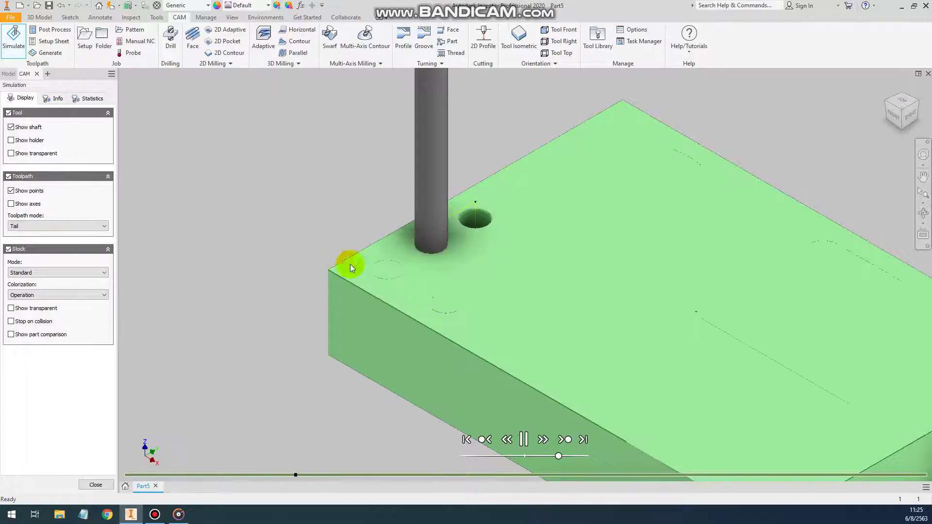
{"action": "mouse_move", "coordinate": [386, 203]}
{"action": "middle_mouse_down"}
{"action": "mouse_move", "coordinate": [388, 218]}
{"action": "mouse_move", "coordinate": [354, 216]}
{"action": "middle_mouse_up"}
{"action": "middle_click_drag", "start_coordinate": [414, 207], "coordinate": [416, 225]}
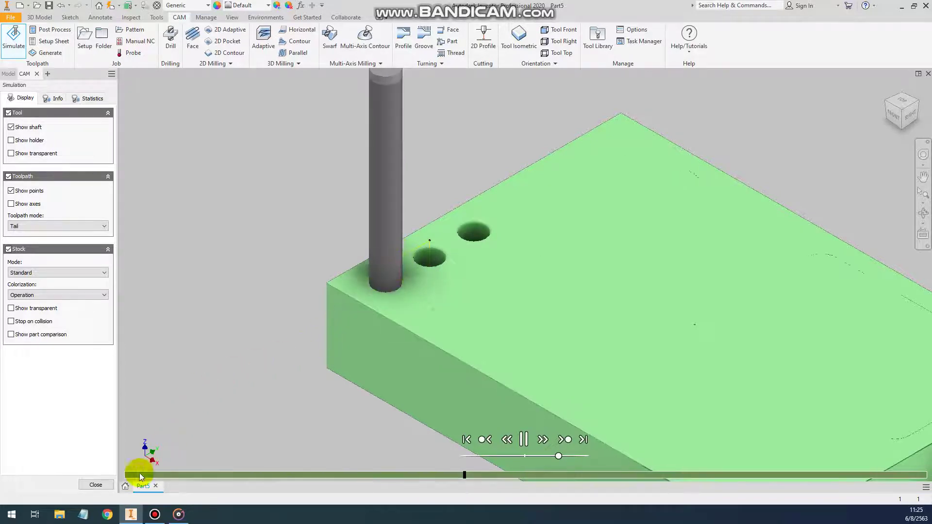
{"action": "left_click", "coordinate": [100, 484]}
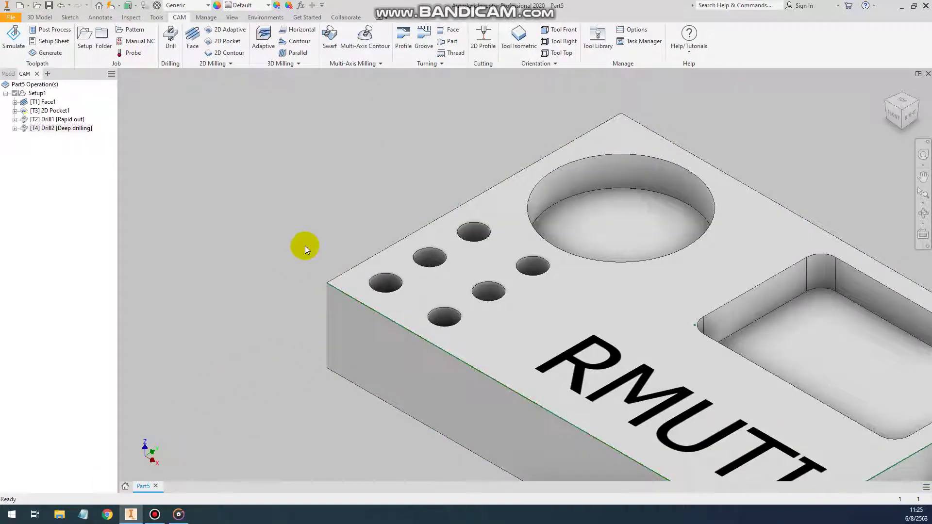
Step: Inspect the block's holes and RMUTI text in isometric view, then show the 2D Milling strategies
{"action": "key", "text": "Home"}
{"action": "scroll", "coordinate": [422, 264], "scroll_direction": "up", "scroll_amount": 5}
{"action": "mouse_move", "coordinate": [422, 265]}
{"action": "middle_mouse_down"}
{"action": "mouse_move", "coordinate": [404, 257]}
{"action": "mouse_move", "coordinate": [749, 372]}
{"action": "middle_mouse_up"}
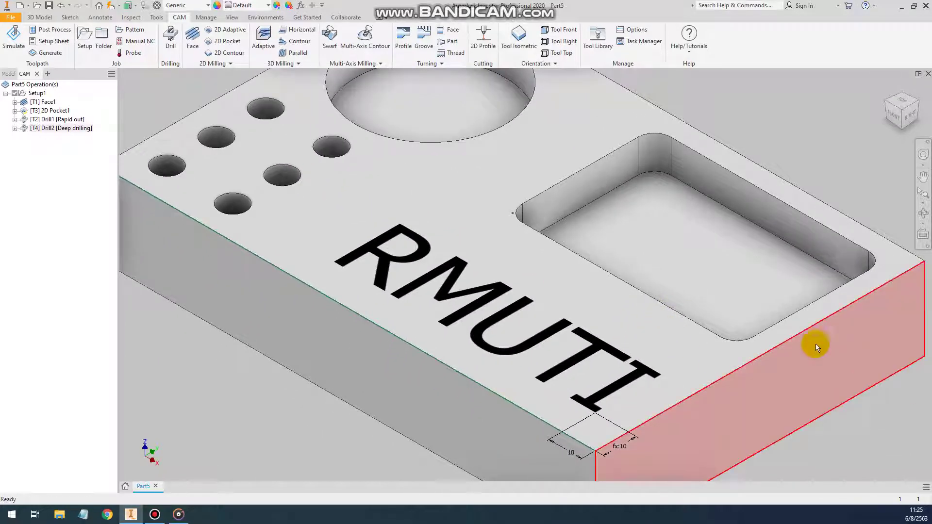
{"action": "scroll", "coordinate": [419, 298], "scroll_direction": "up", "scroll_amount": 1}
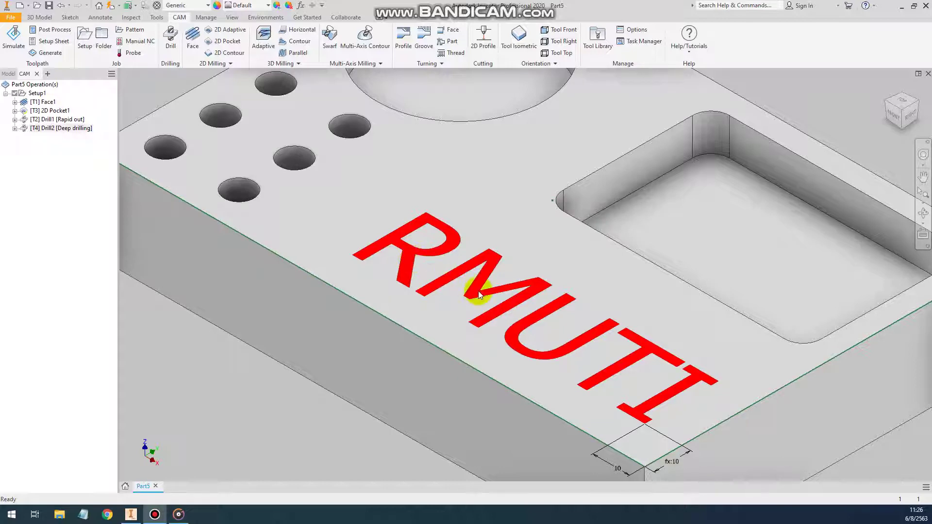
{"action": "scroll", "coordinate": [562, 324], "scroll_direction": "down", "scroll_amount": 5}
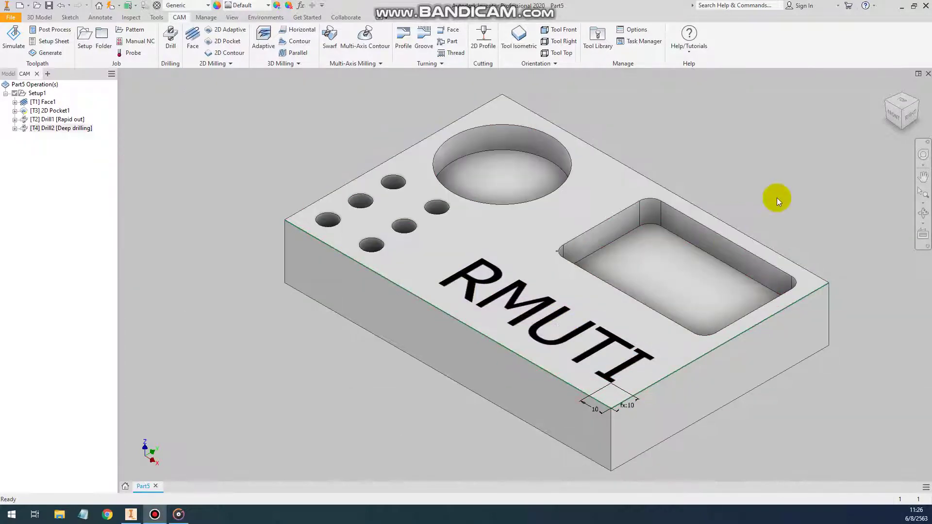
{"action": "left_click", "coordinate": [886, 104]}
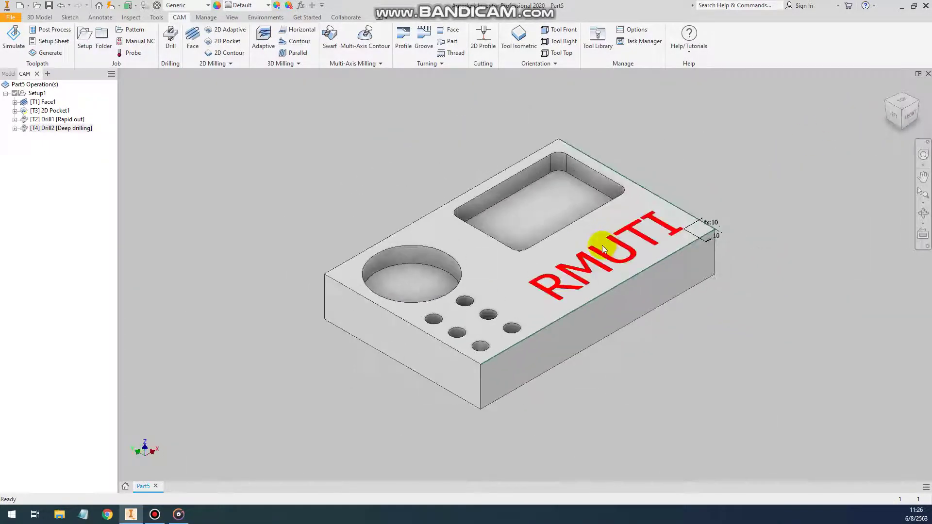
{"action": "scroll", "coordinate": [528, 243], "scroll_direction": "up", "scroll_amount": 3}
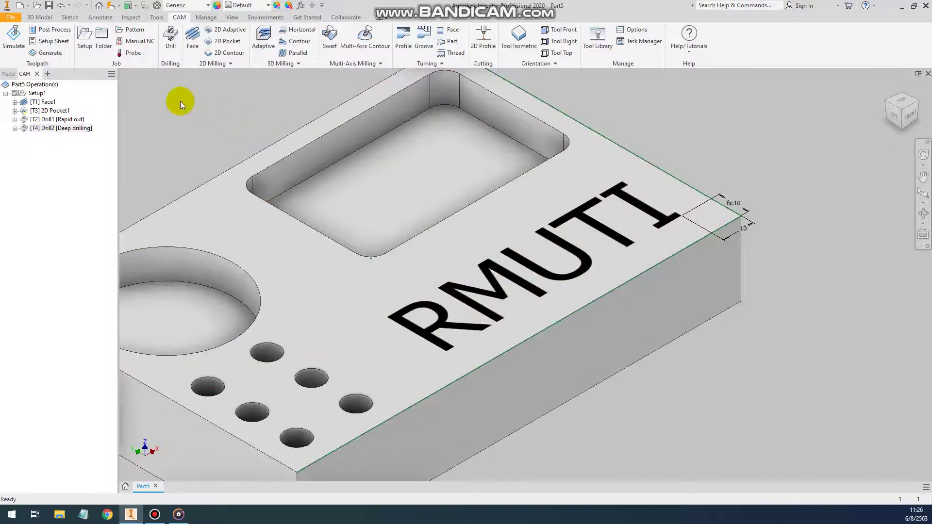
{"action": "left_click", "coordinate": [229, 65]}
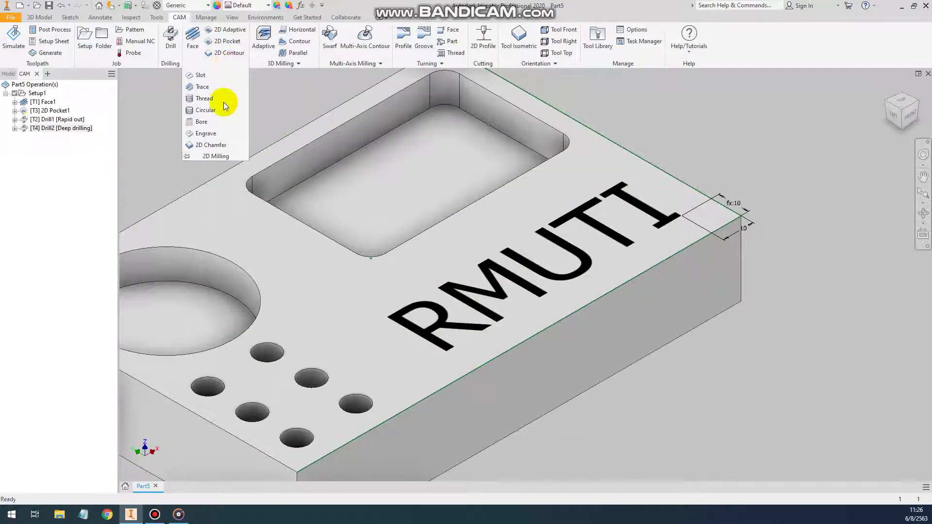
Step: Create Engrave1 and browse its Select Tool dialog to the empty My Libraries section
{"action": "left_click", "coordinate": [211, 132]}
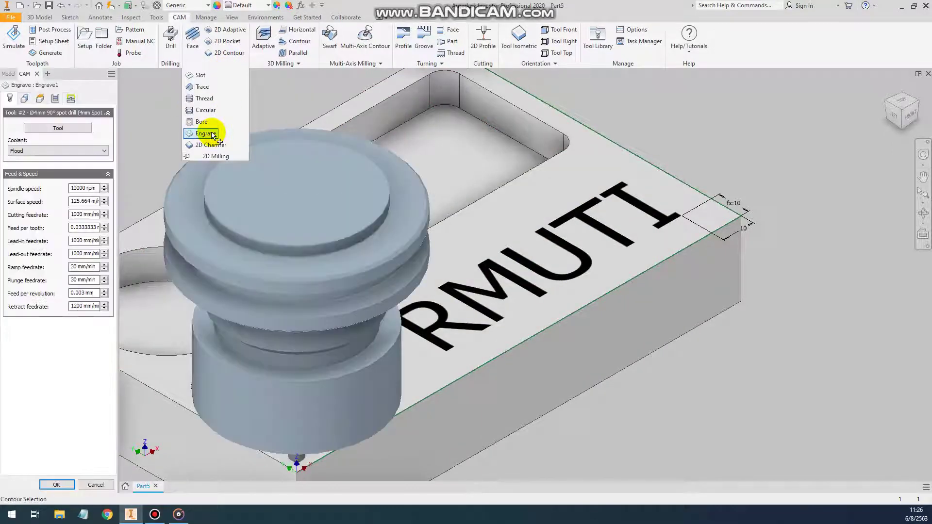
{"action": "left_click", "coordinate": [63, 127]}
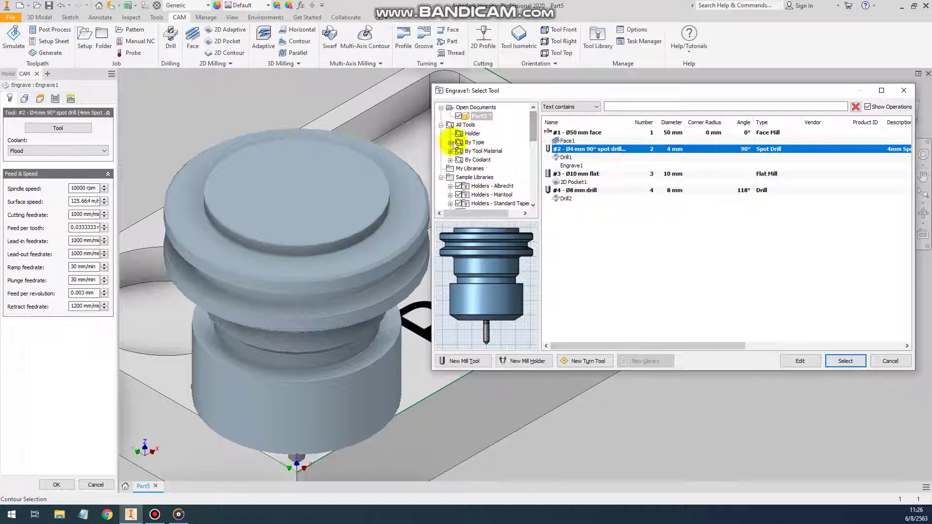
{"action": "mouse_move", "coordinate": [533, 132]}
{"action": "left_mouse_down"}
{"action": "mouse_move", "coordinate": [533, 160]}
{"action": "mouse_move", "coordinate": [536, 129]}
{"action": "left_mouse_up"}
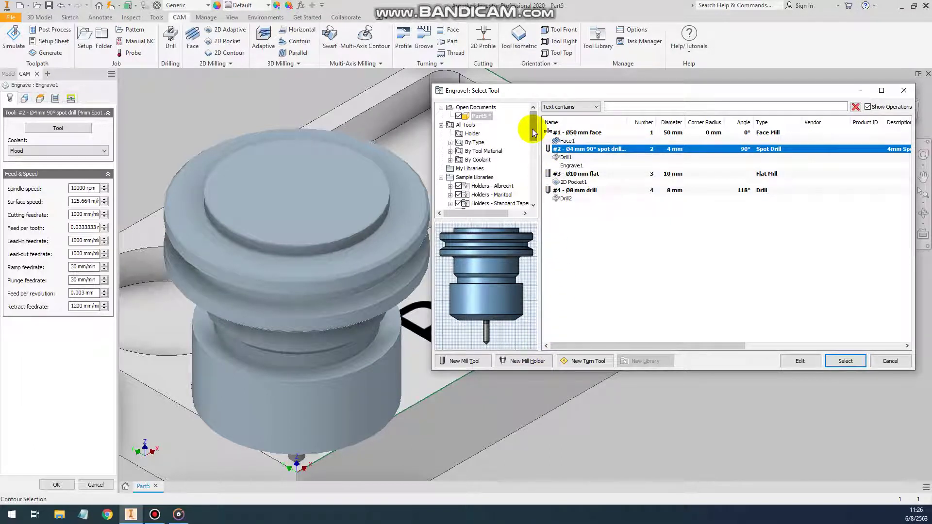
{"action": "left_click", "coordinate": [450, 142]}
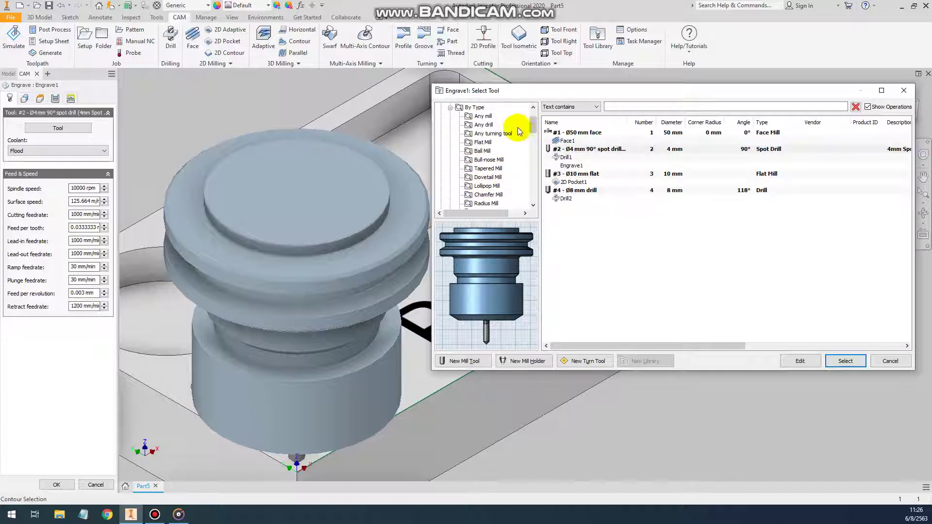
{"action": "left_click", "coordinate": [449, 107]}
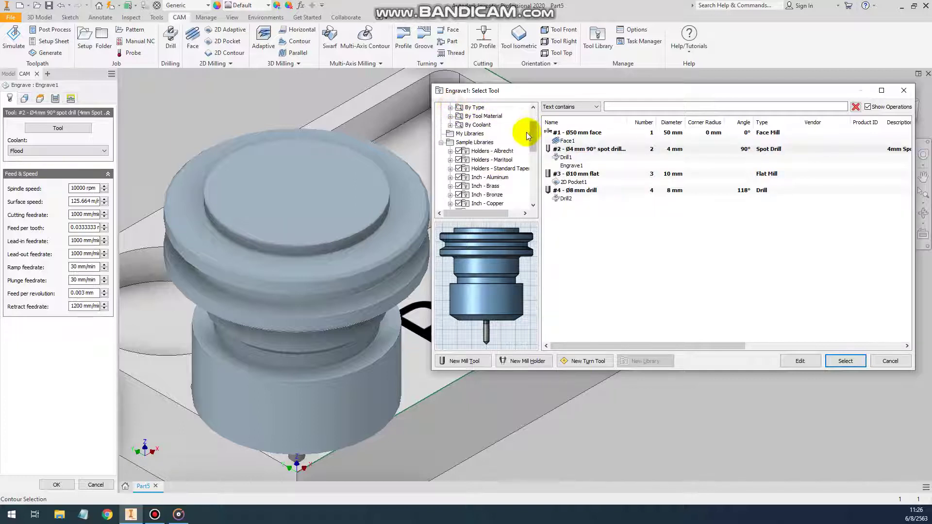
{"action": "left_click", "coordinate": [467, 134]}
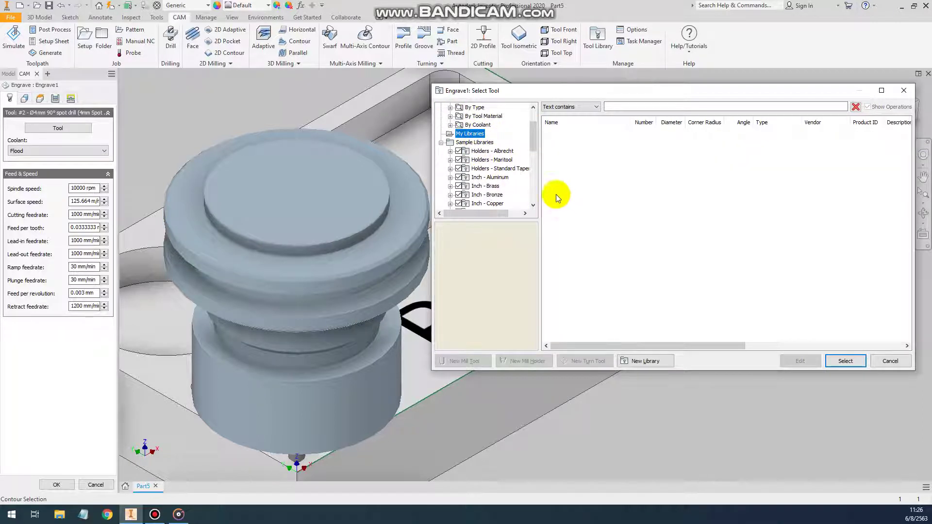
Step: Create and enable a personal tool library named 'Engrave' under My Libraries
{"action": "left_click", "coordinate": [641, 360]}
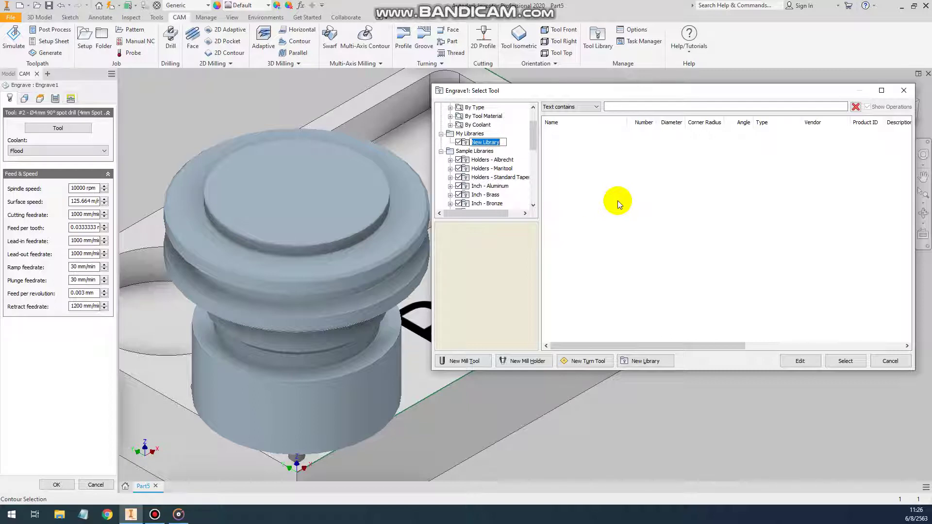
{"action": "type", "text": "Engr"}
{"action": "type", "text": "a"}
{"action": "type", "text": "ve"}
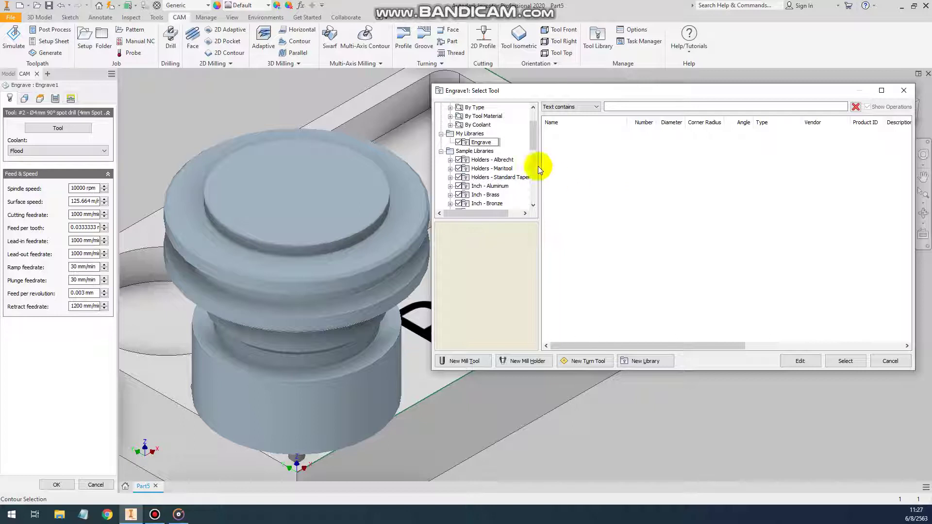
{"action": "key", "text": "Return"}
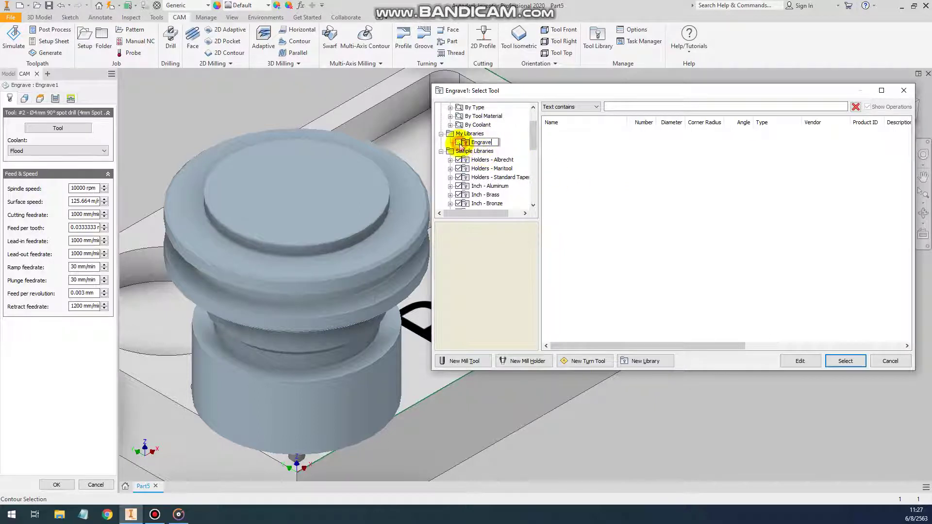
{"action": "left_click", "coordinate": [458, 142]}
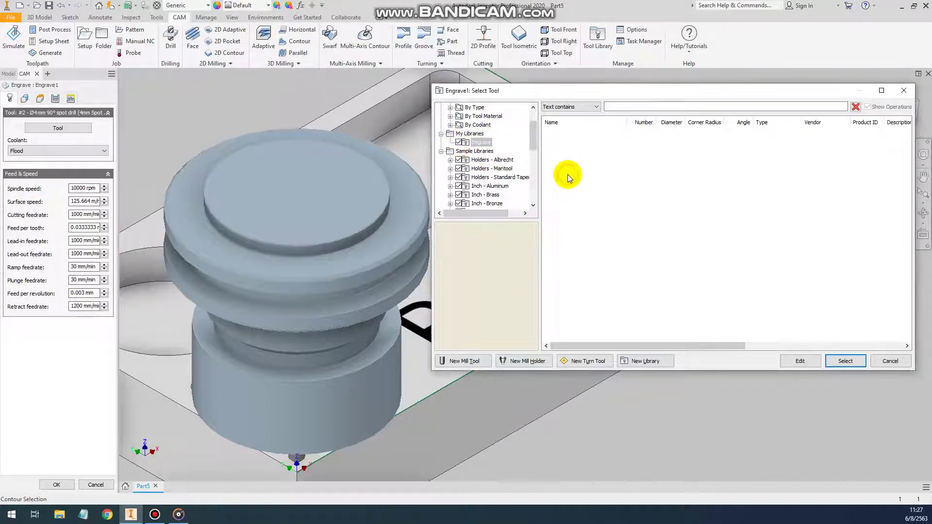
{"action": "left_click", "coordinate": [473, 361]}
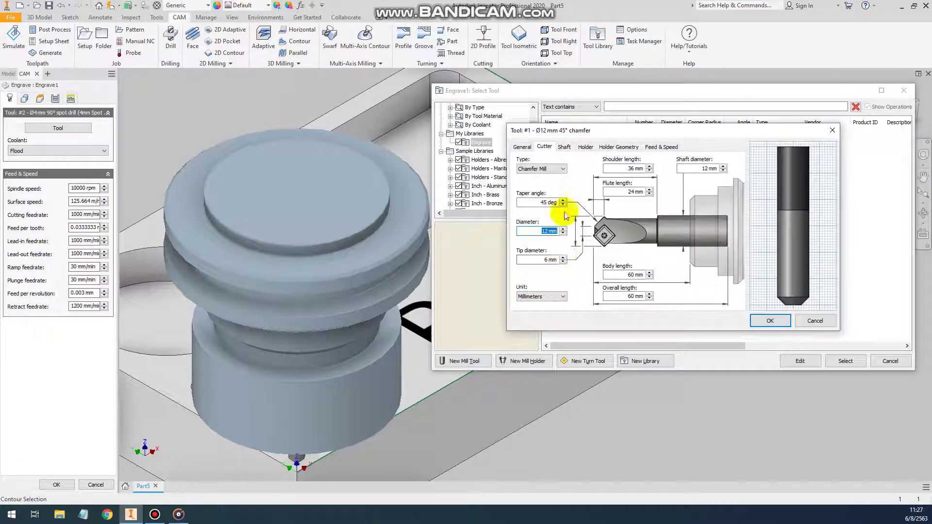
Step: Define the tool as a spot drill with 6 mm shaft, 6 mm diameter and 60° tip angle
{"action": "left_click", "coordinate": [549, 168]}
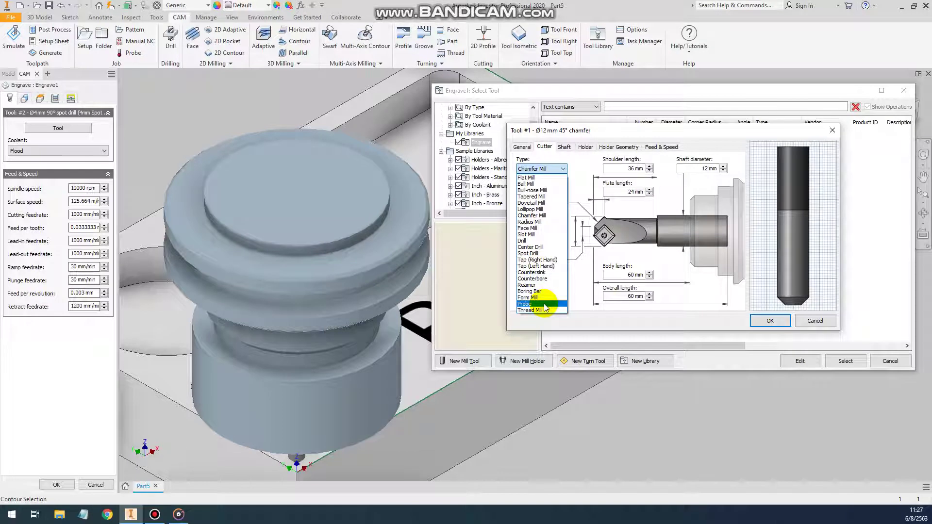
{"action": "left_click", "coordinate": [544, 255]}
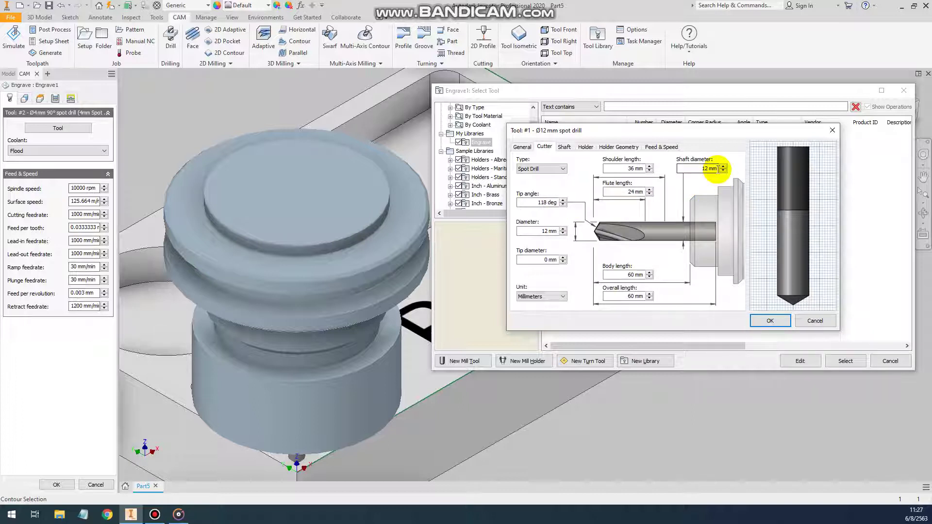
{"action": "left_click", "coordinate": [692, 168]}
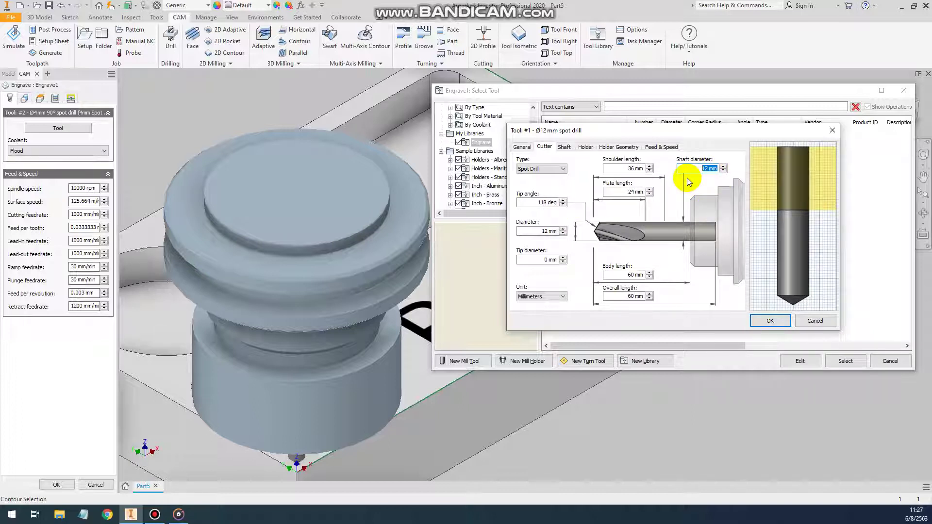
{"action": "type", "text": "6"}
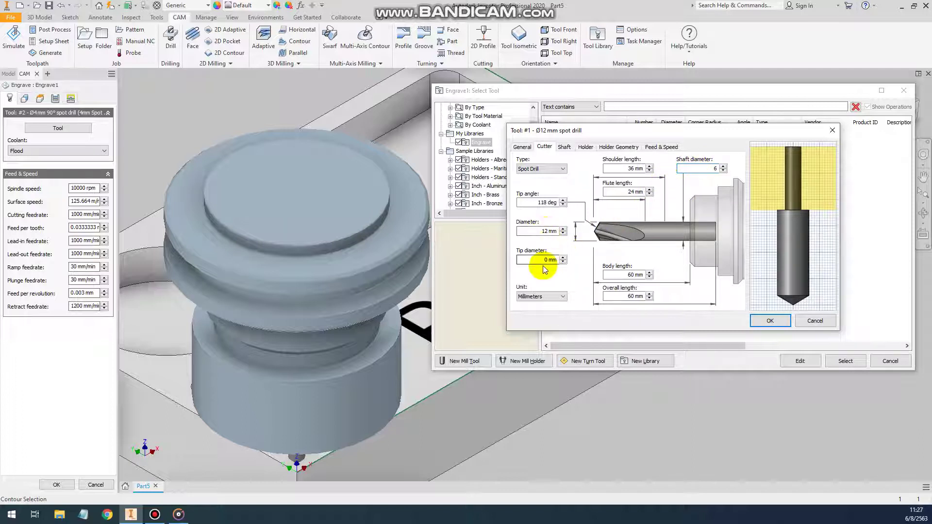
{"action": "left_click", "coordinate": [553, 232]}
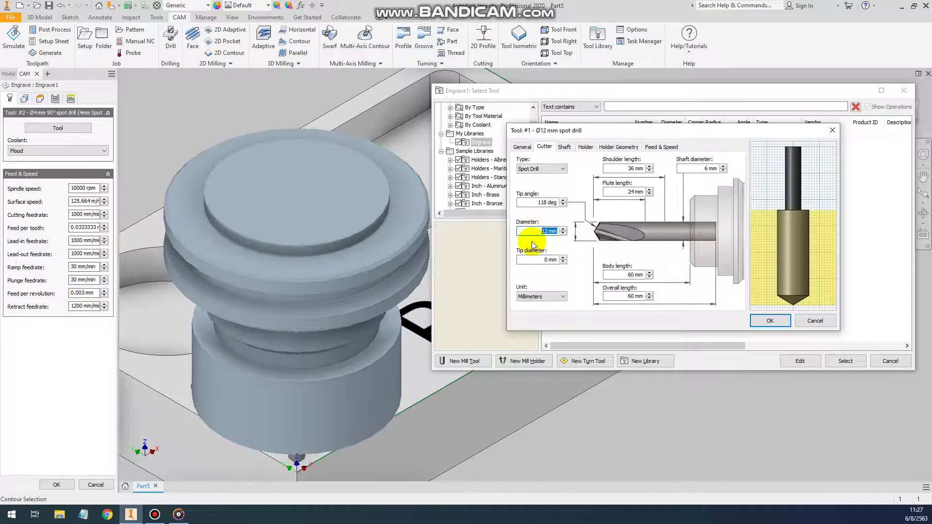
{"action": "type", "text": "6"}
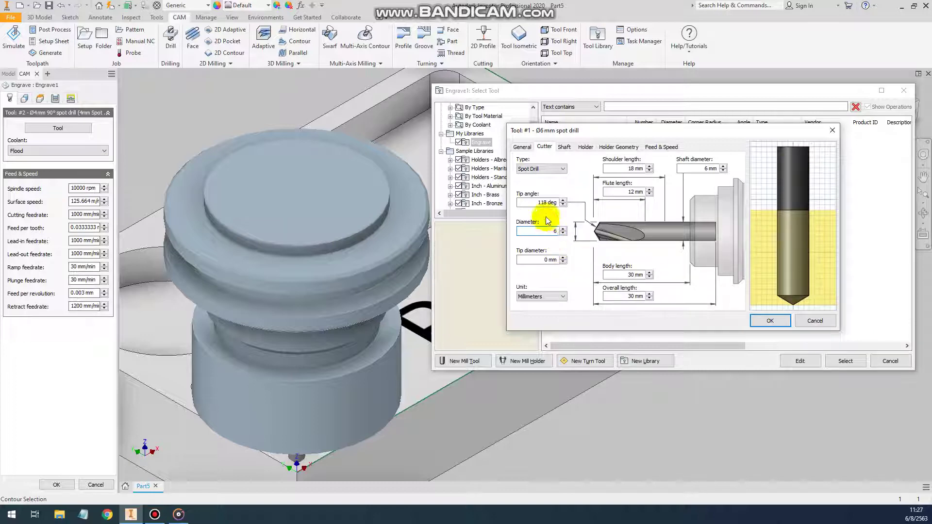
{"action": "left_click", "coordinate": [529, 203]}
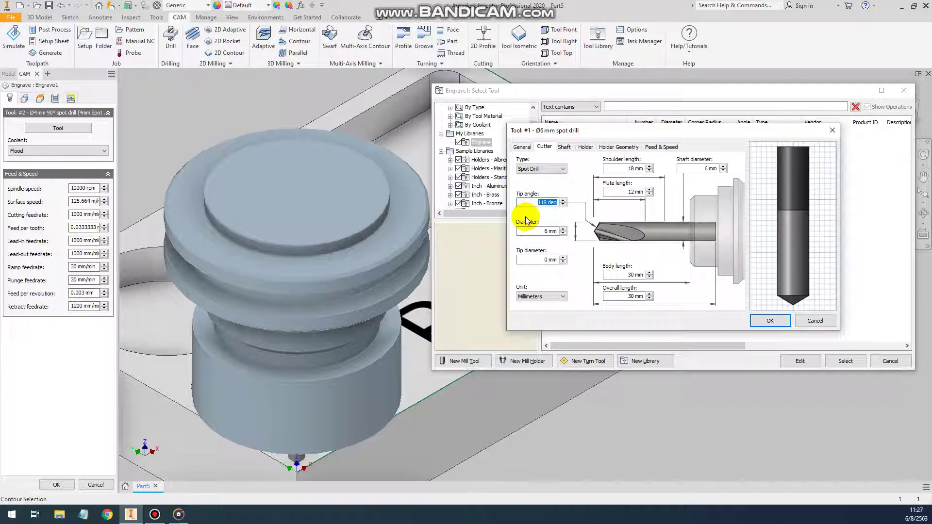
{"action": "type", "text": "90"}
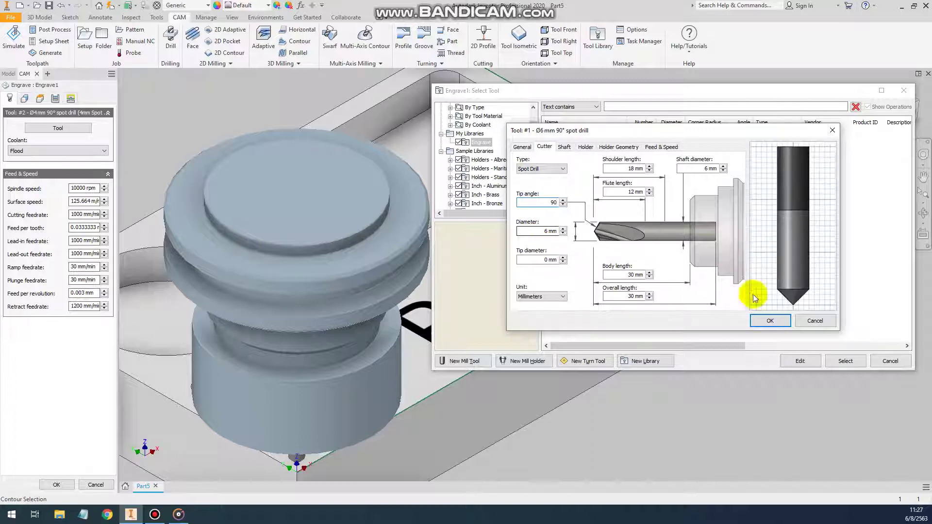
{"action": "double_click", "coordinate": [550, 203]}
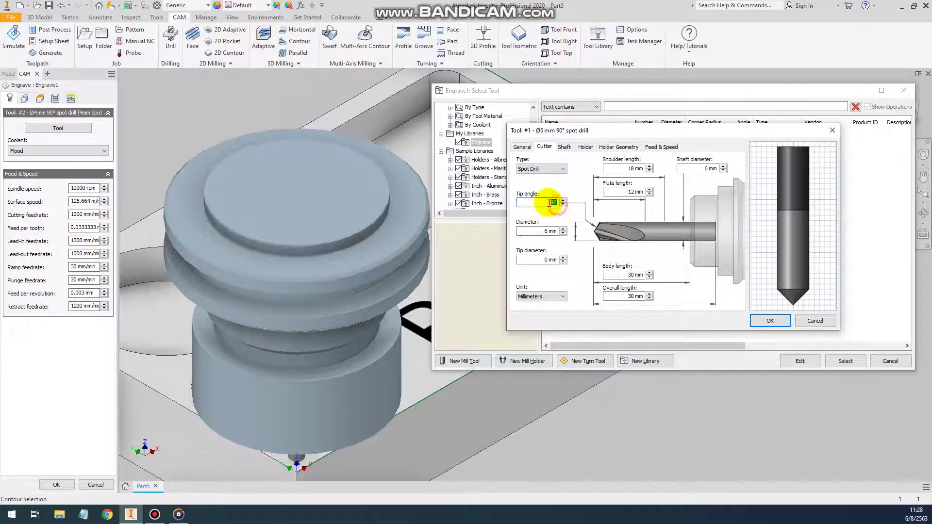
{"action": "type", "text": "60"}
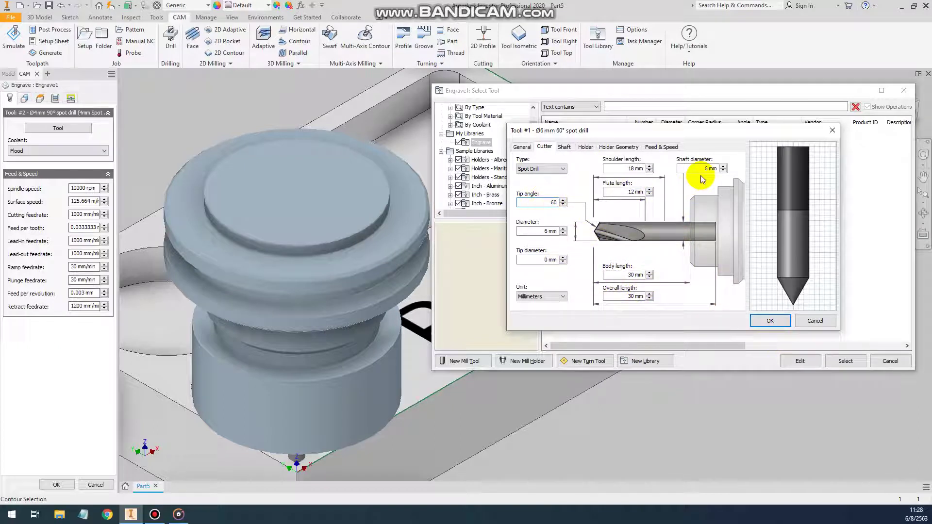
Step: Save the Ø6 mm 60° spot drill and select it for Engrave1
{"action": "left_click", "coordinate": [772, 319]}
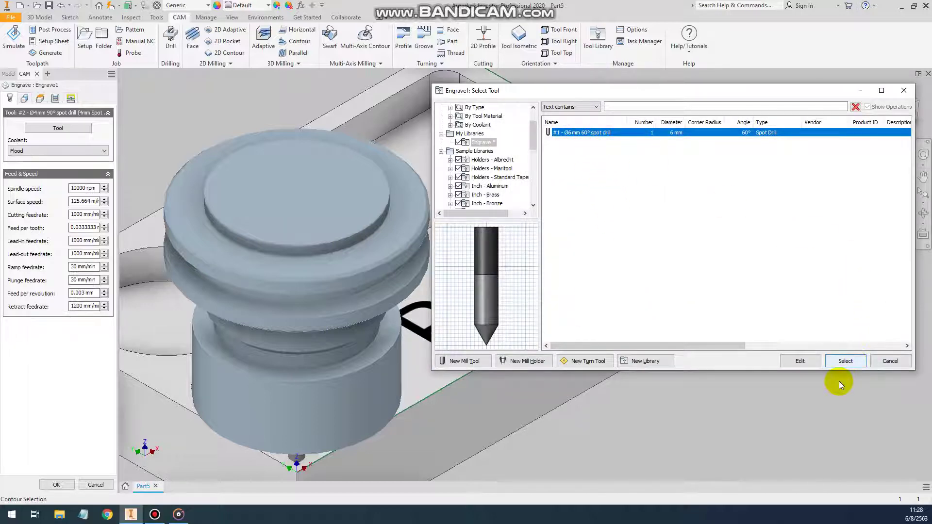
{"action": "left_click", "coordinate": [844, 360]}
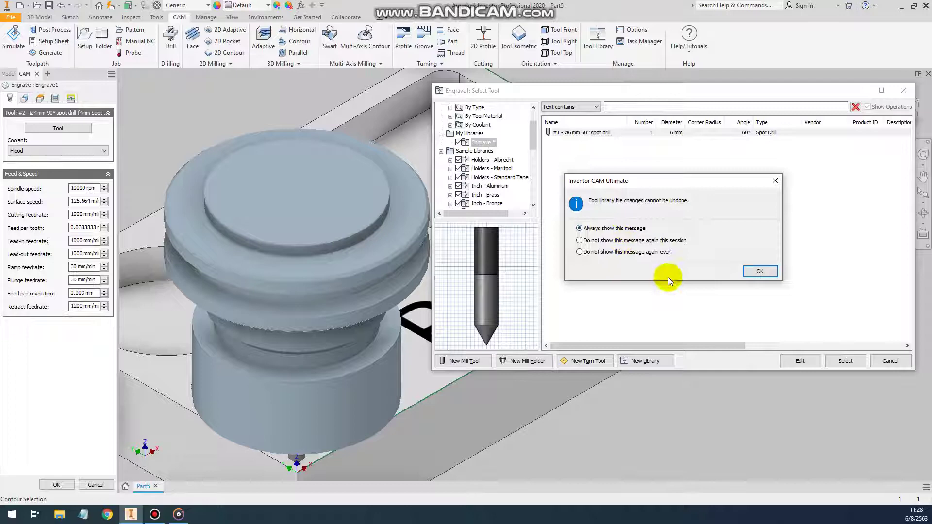
{"action": "left_click", "coordinate": [760, 271]}
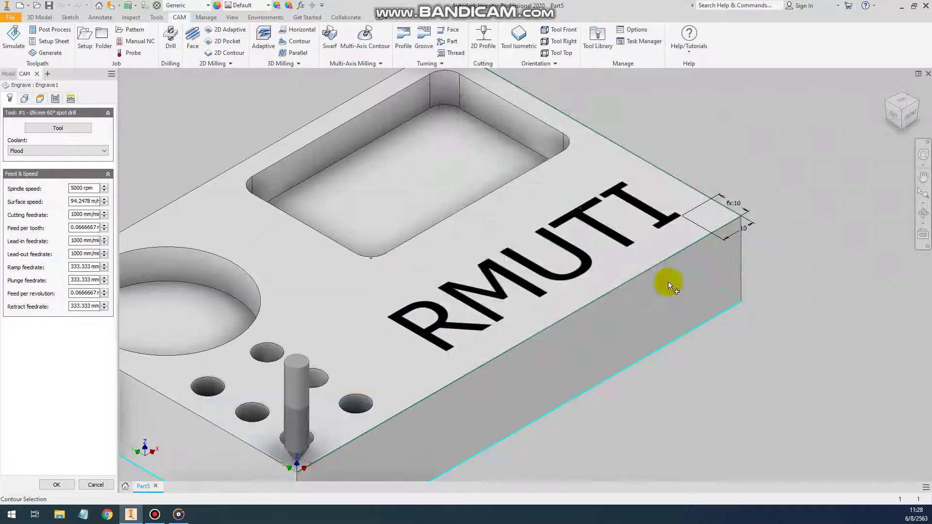
Step: Pick the RMUTI lettering as the engrave contour and generate the Engrave1 toolpath
{"action": "middle_click_drag", "start_coordinate": [371, 253], "coordinate": [375, 177]}
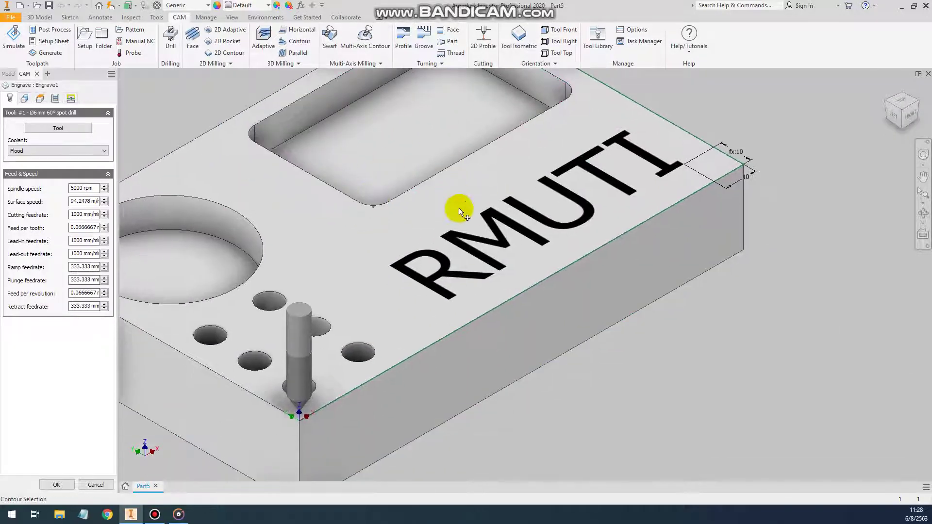
{"action": "left_click", "coordinate": [459, 241]}
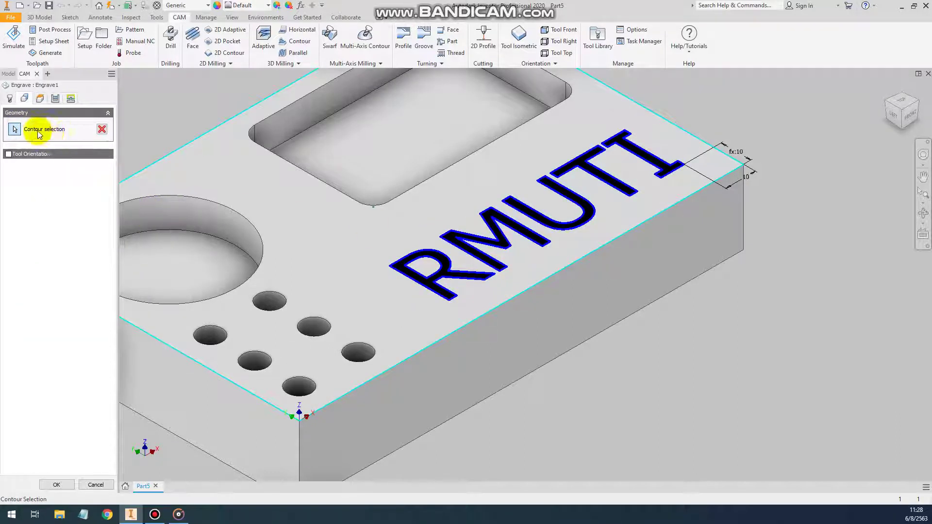
{"action": "left_click", "coordinate": [10, 98]}
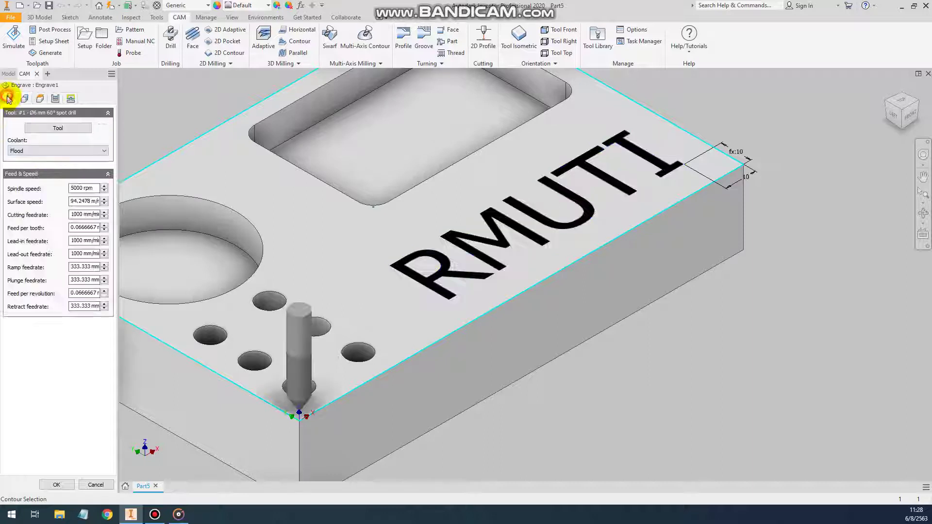
{"action": "left_click", "coordinate": [25, 99]}
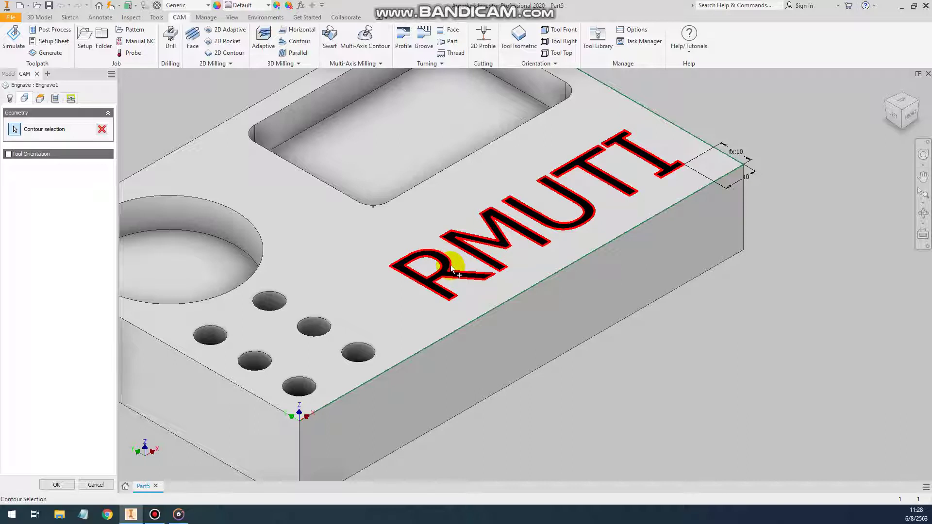
{"action": "left_click", "coordinate": [58, 484]}
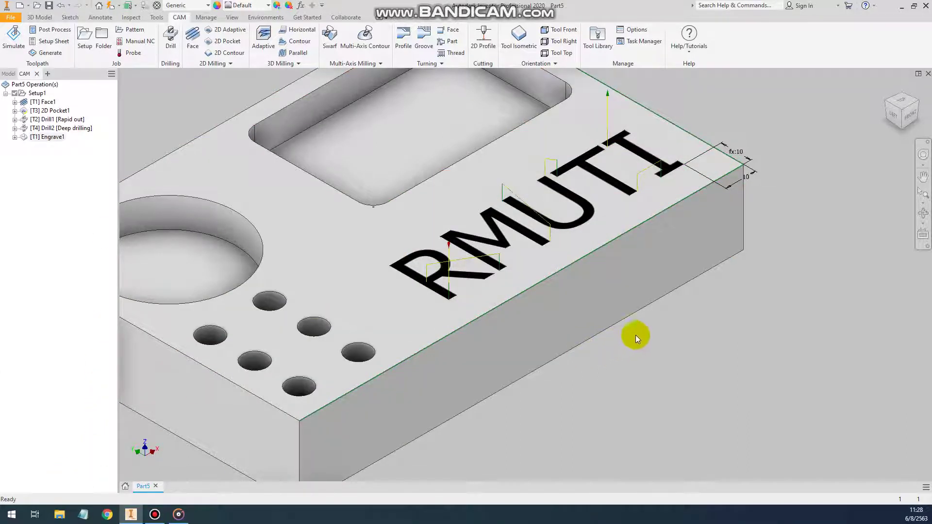
Step: Check the engraved block from the Front and Home views, then launch the simulation
{"action": "left_click", "coordinate": [910, 124]}
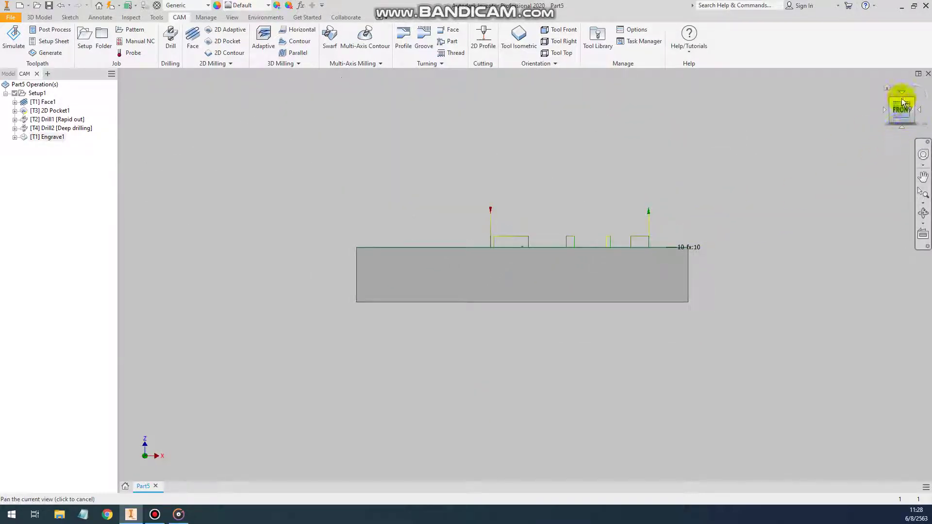
{"action": "left_click", "coordinate": [886, 88]}
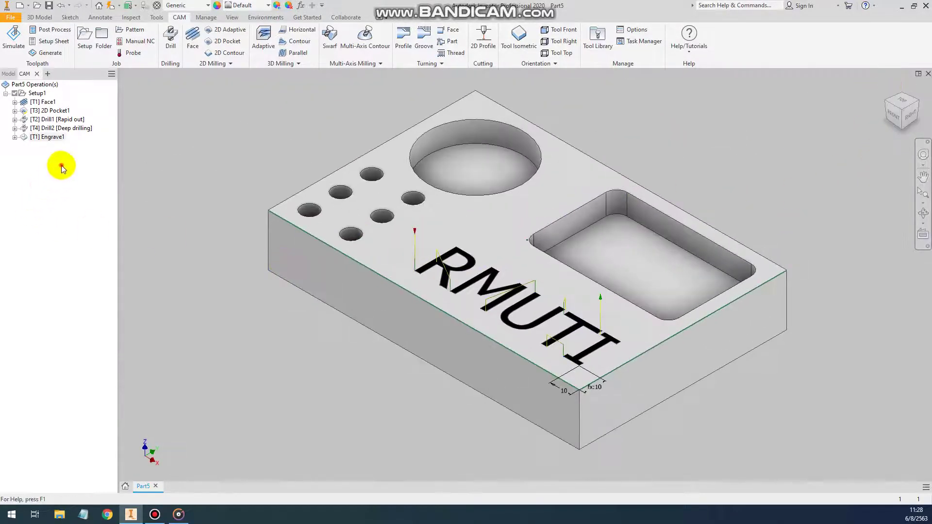
{"action": "left_click", "coordinate": [13, 41]}
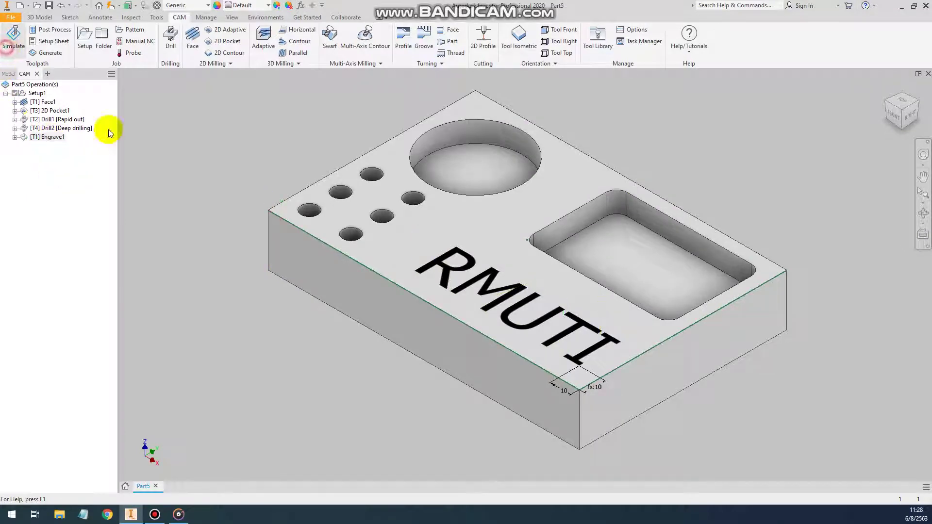
{"action": "left_click", "coordinate": [523, 439]}
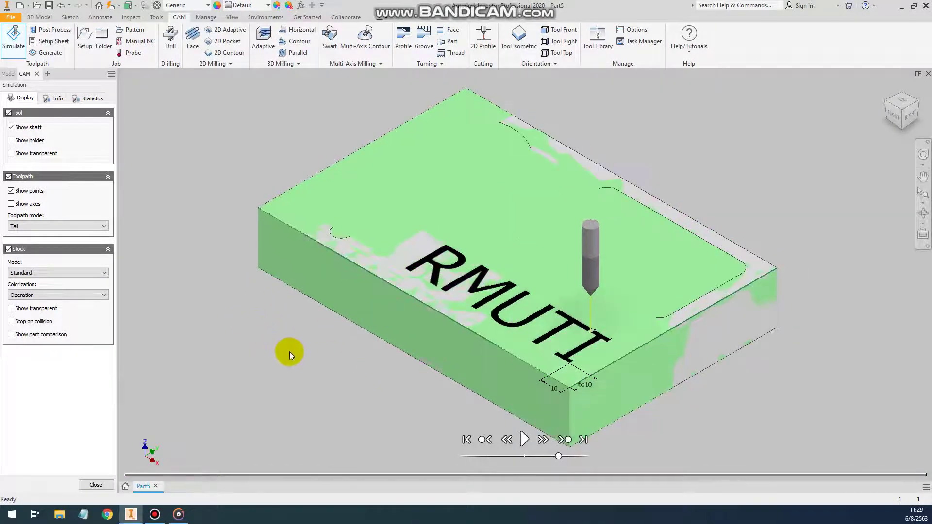
{"action": "left_click", "coordinate": [97, 484]}
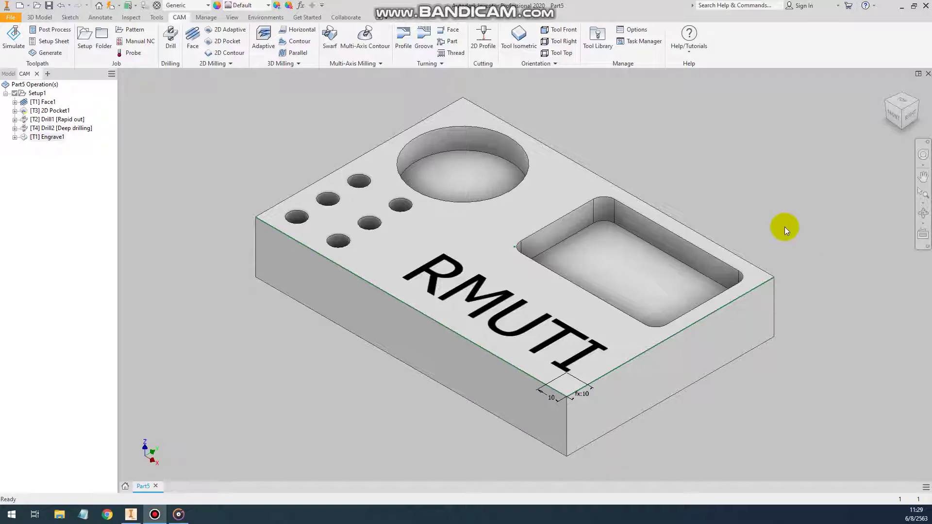
{"action": "middle_click_drag", "start_coordinate": [780, 217], "coordinate": [770, 226]}
{"action": "middle_click_drag", "start_coordinate": [587, 147], "coordinate": [566, 144]}
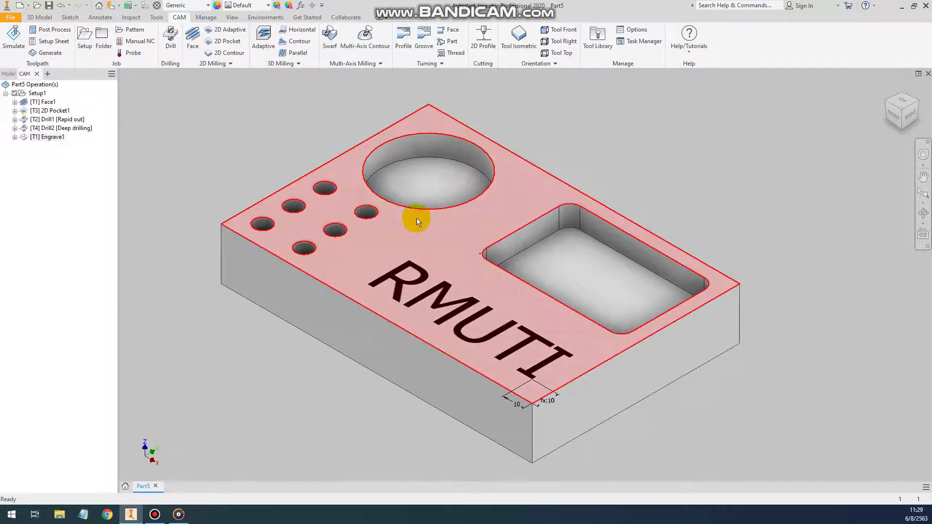
{"action": "left_click", "coordinate": [220, 65]}
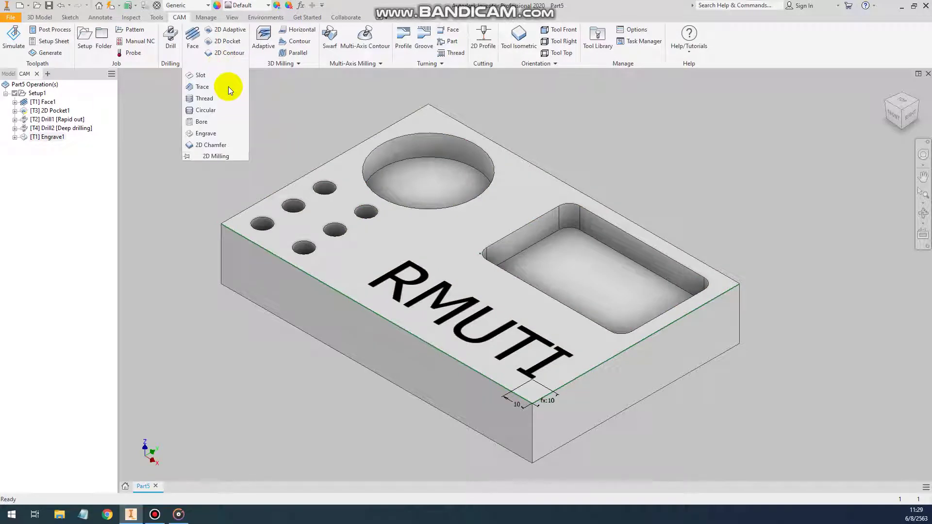
Step: Choose 2D Chamfer from the 2D Milling list to create 2D Chamfer1
{"action": "left_click", "coordinate": [218, 145]}
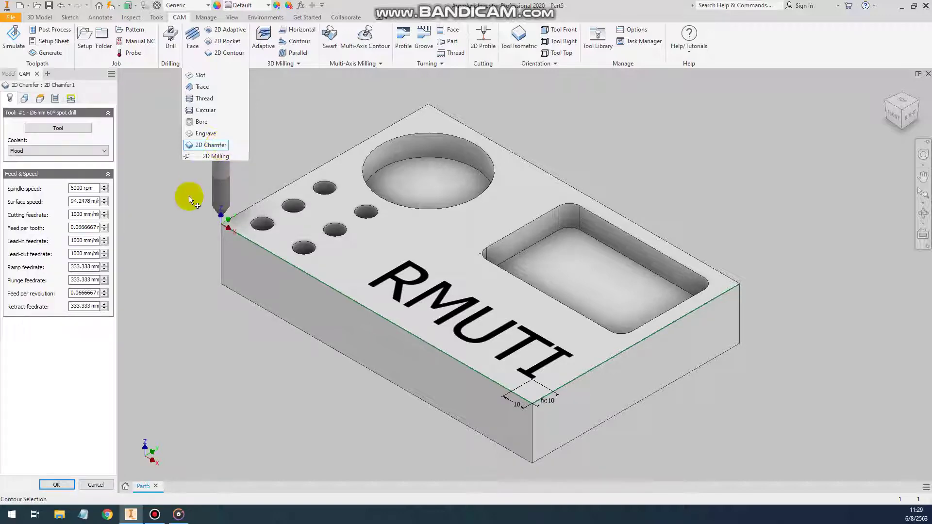
Step: Filter the tool library By Type to show only chamfer mills
{"action": "left_click", "coordinate": [59, 127]}
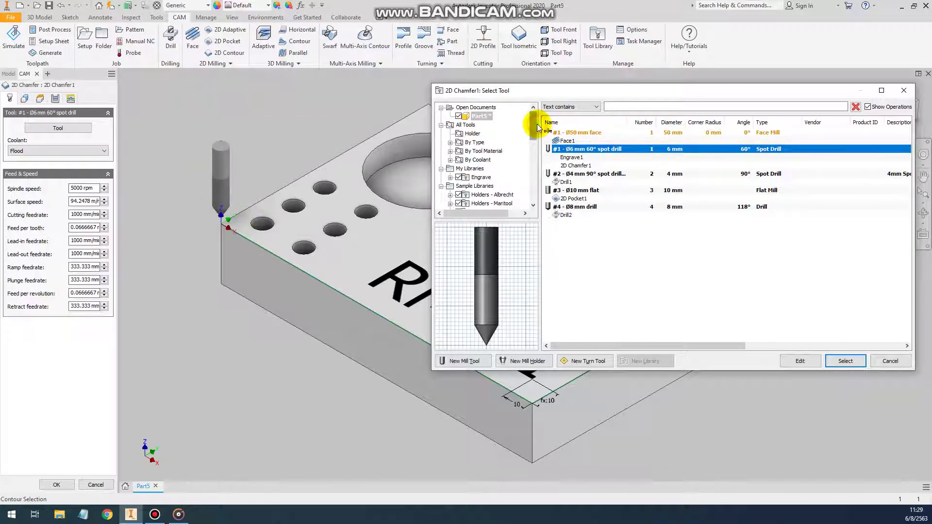
{"action": "double_click", "coordinate": [458, 142]}
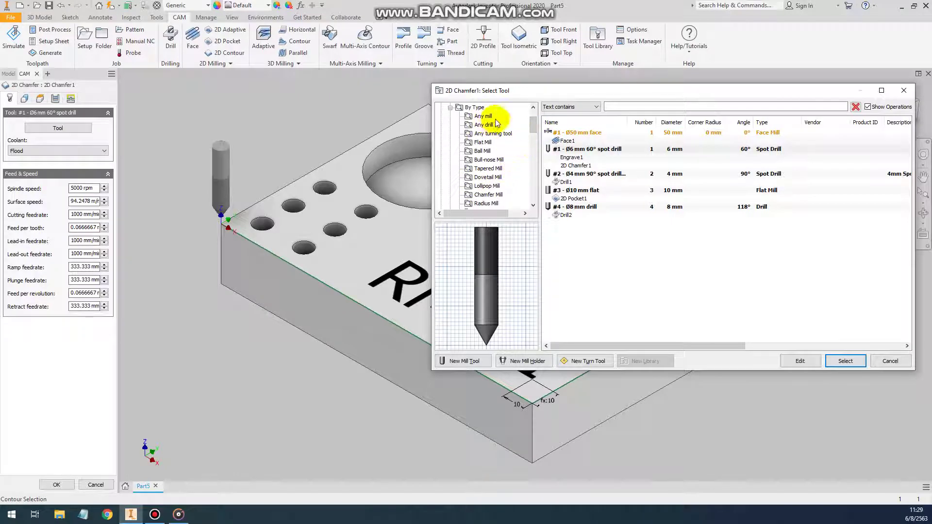
{"action": "left_click", "coordinate": [479, 196]}
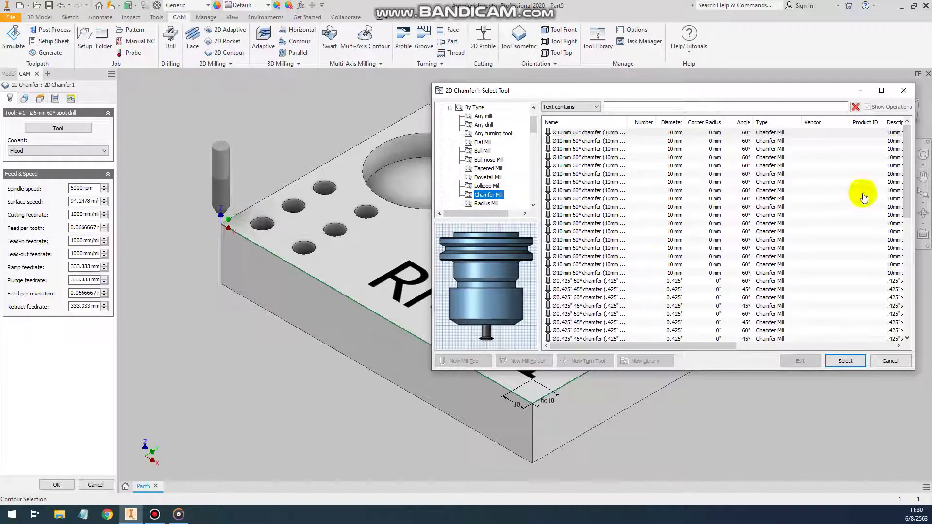
{"action": "left_click_drag", "start_coordinate": [909, 159], "coordinate": [913, 276]}
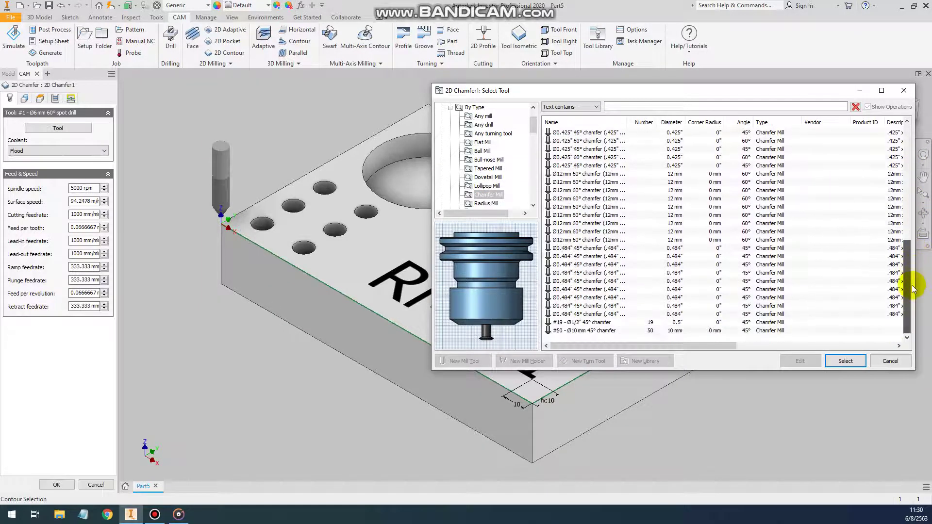
{"action": "scroll", "coordinate": [601, 291], "scroll_direction": "up", "scroll_amount": 2}
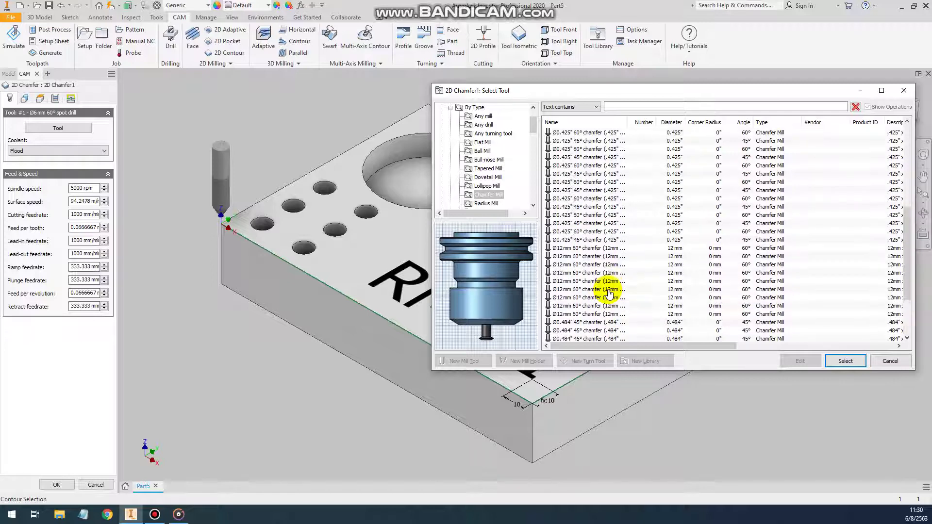
{"action": "scroll", "coordinate": [603, 291], "scroll_direction": "up", "scroll_amount": 3}
{"action": "scroll", "coordinate": [591, 226], "scroll_direction": "up", "scroll_amount": 3}
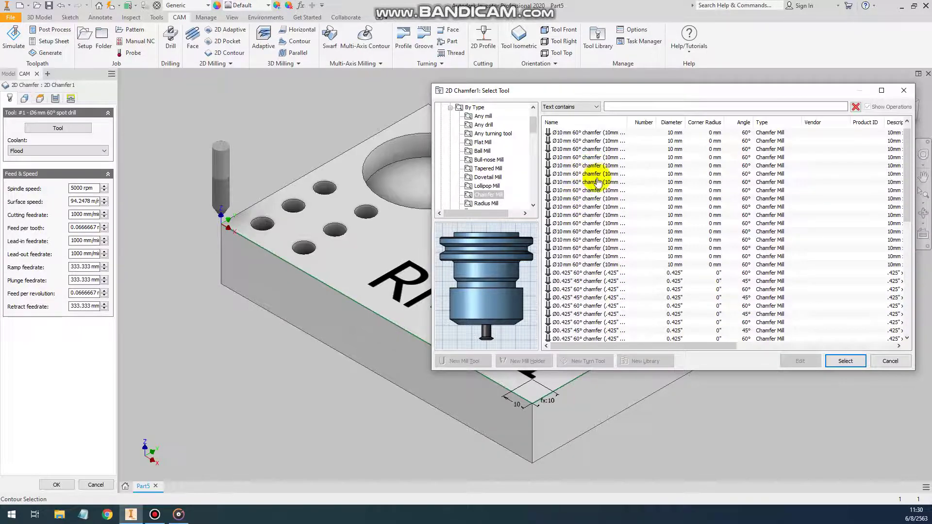
Step: Select the #50 Ø10 mm 45° chamfer mill as the 2D Chamfer1 tool
{"action": "left_click", "coordinate": [585, 208]}
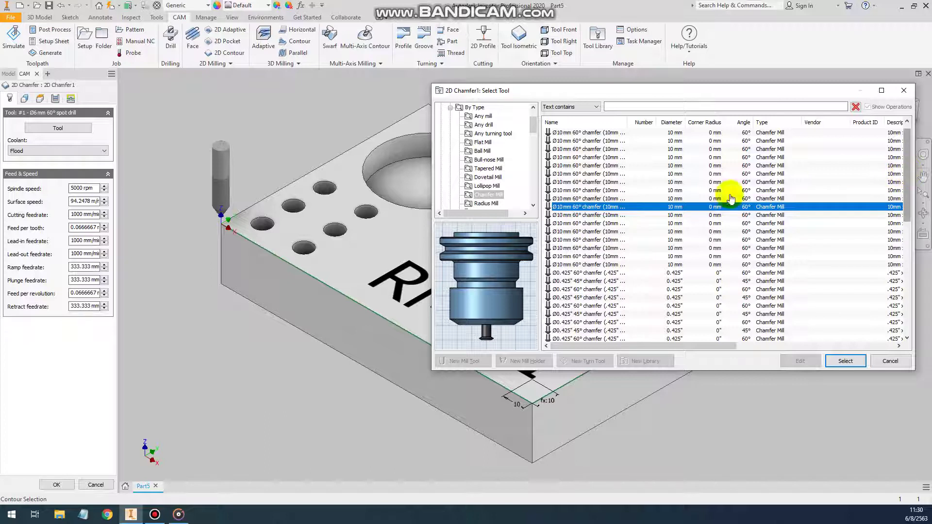
{"action": "scroll", "coordinate": [654, 212], "scroll_direction": "down", "scroll_amount": 3}
{"action": "scroll", "coordinate": [655, 212], "scroll_direction": "down", "scroll_amount": 3}
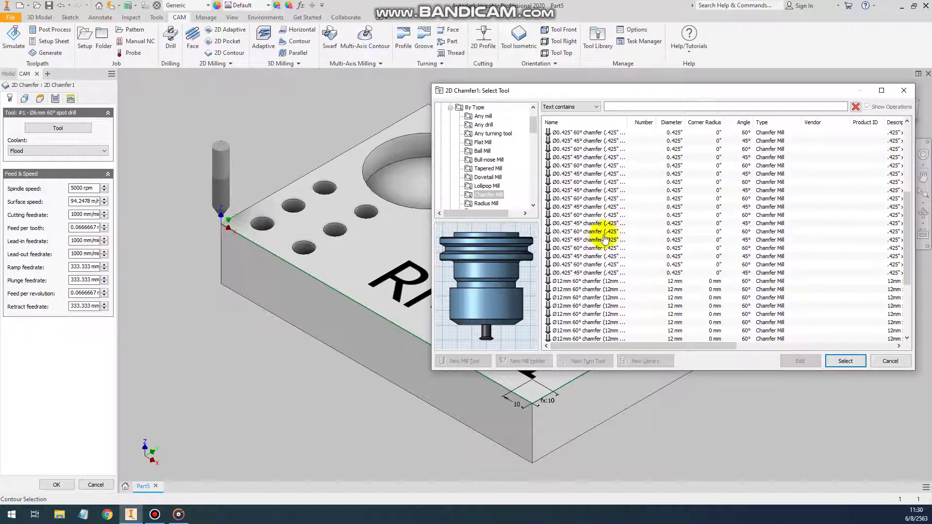
{"action": "scroll", "coordinate": [607, 240], "scroll_direction": "down", "scroll_amount": 2}
{"action": "scroll", "coordinate": [609, 274], "scroll_direction": "down", "scroll_amount": 3}
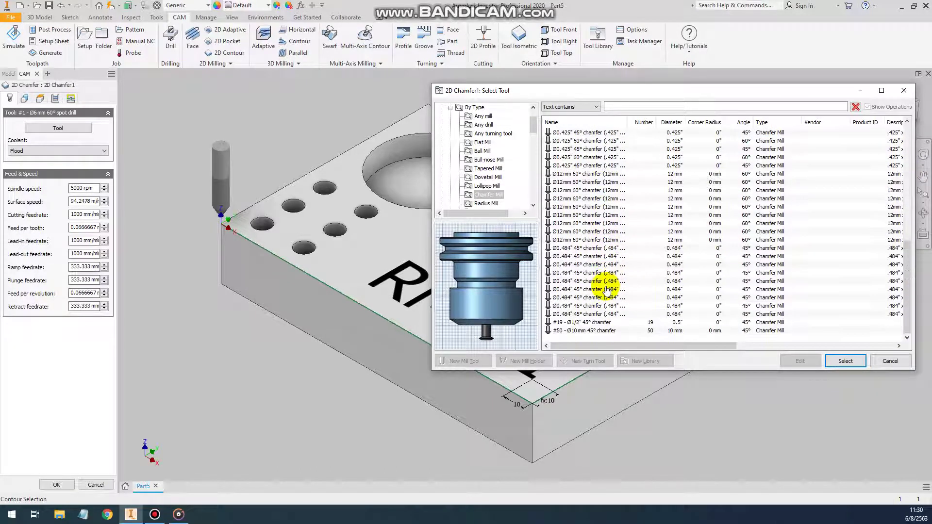
{"action": "left_click", "coordinate": [579, 332]}
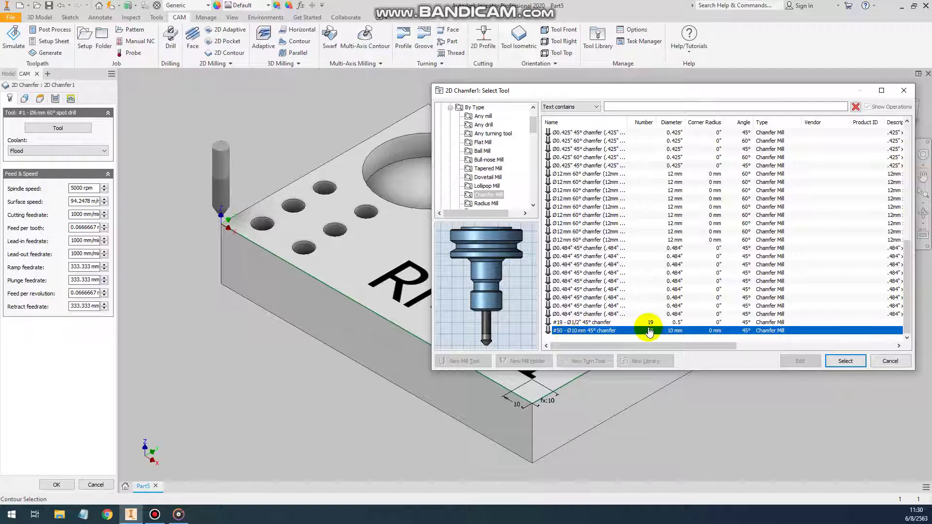
{"action": "left_click", "coordinate": [853, 362]}
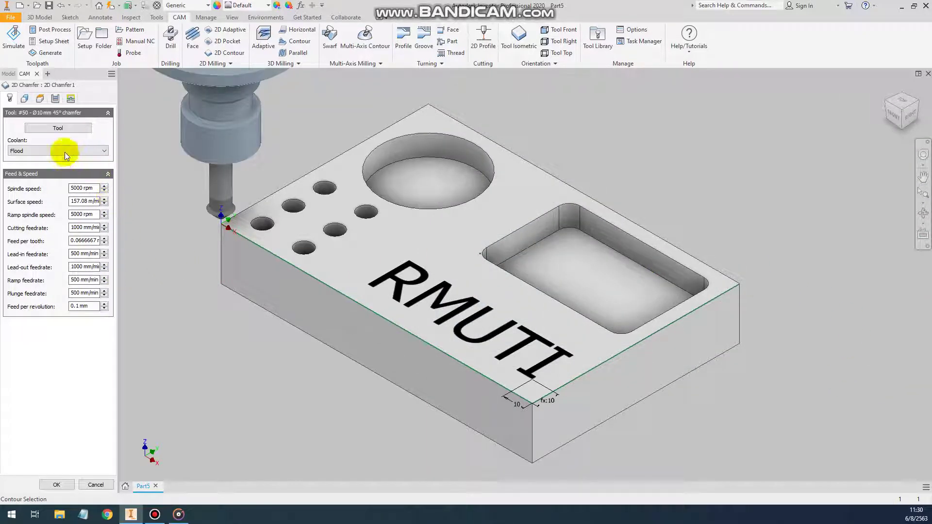
{"action": "left_click", "coordinate": [23, 100]}
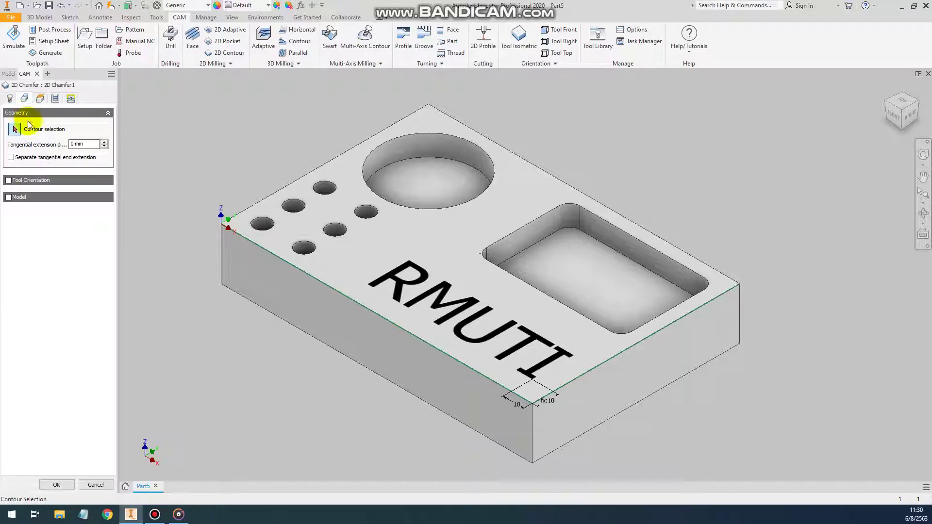
Step: Pick the block's top outer edge, round pocket rim and rectangular pocket rim as chamfer contours
{"action": "left_click", "coordinate": [253, 202]}
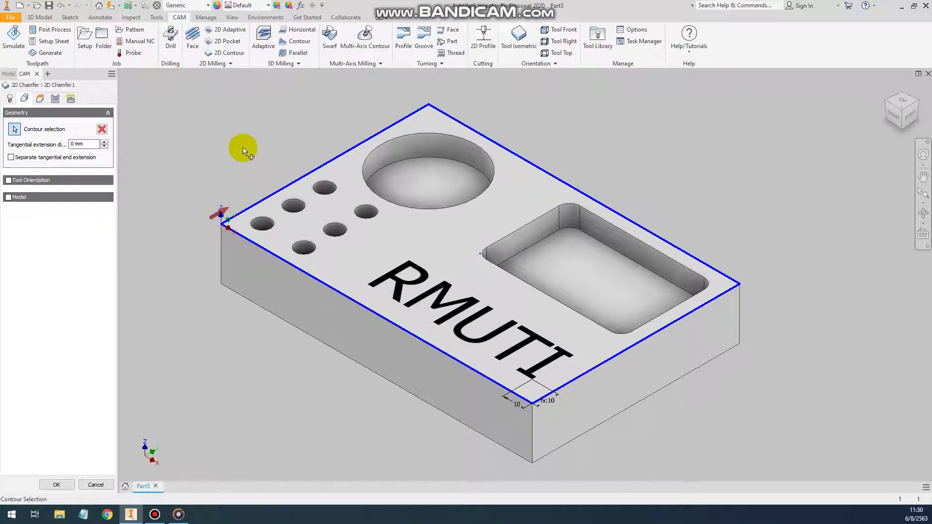
{"action": "left_click", "coordinate": [364, 164]}
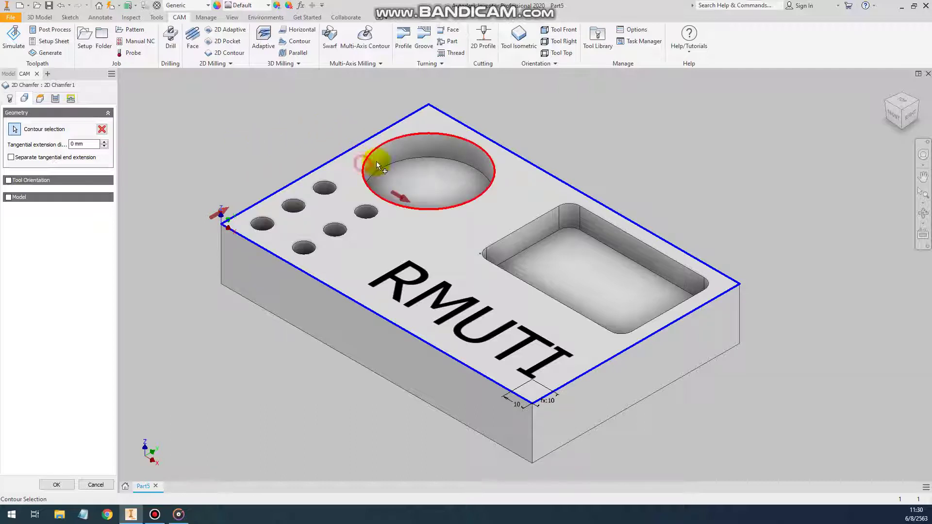
{"action": "left_click", "coordinate": [535, 219]}
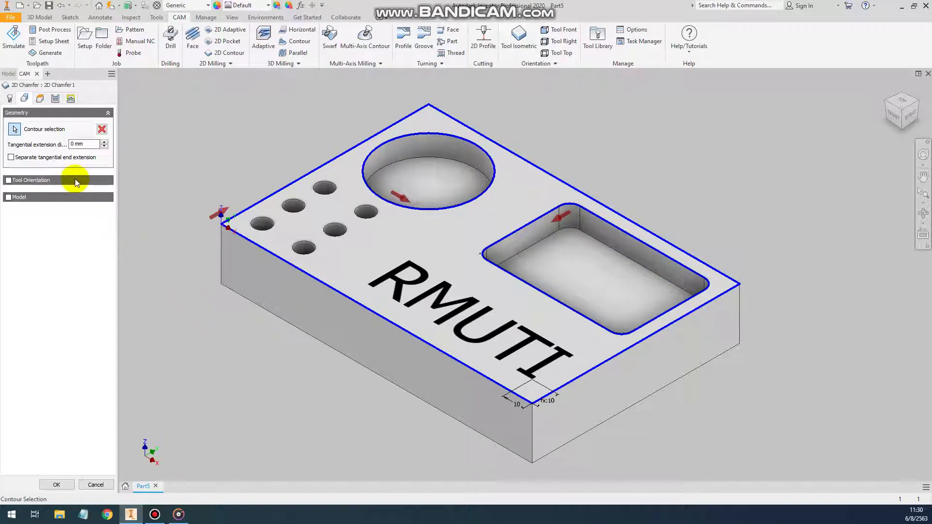
{"action": "left_click", "coordinate": [40, 100]}
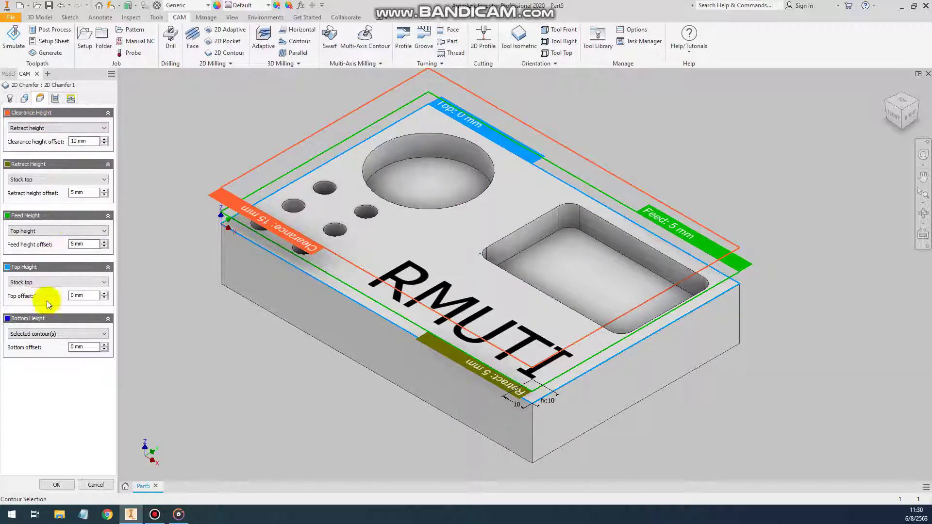
Step: Set the chamfer tip offset to 2 mm, review Linking, and finish 2D Chamfer1
{"action": "left_click", "coordinate": [54, 98]}
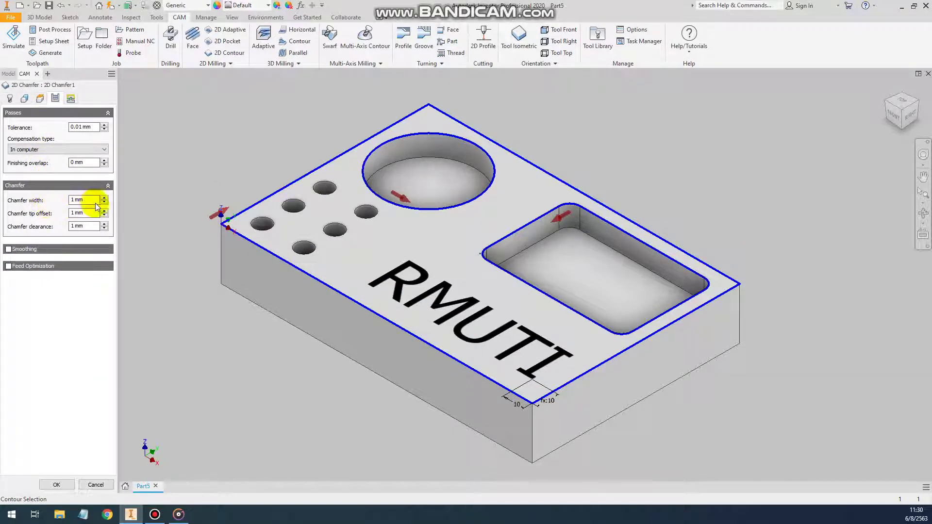
{"action": "left_click_drag", "start_coordinate": [94, 203], "coordinate": [71, 201]}
{"action": "left_click", "coordinate": [86, 217]}
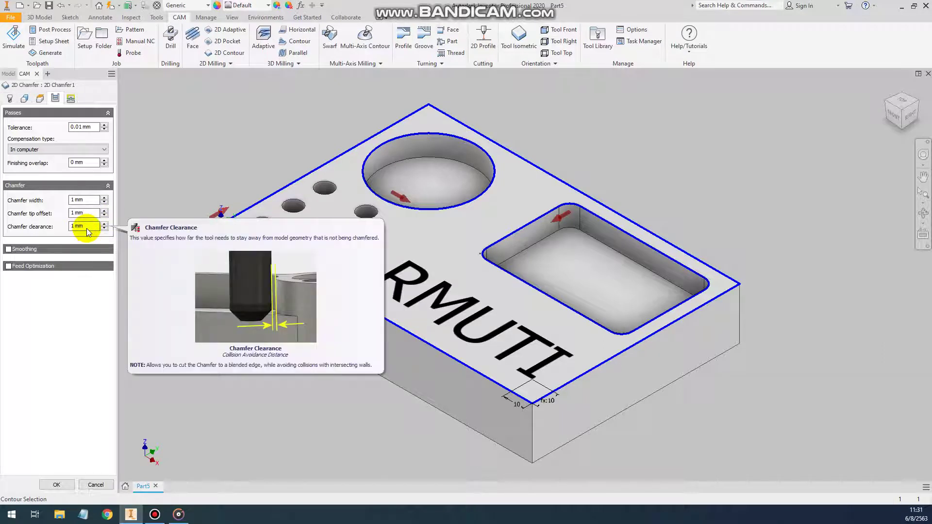
{"action": "left_click", "coordinate": [87, 214]}
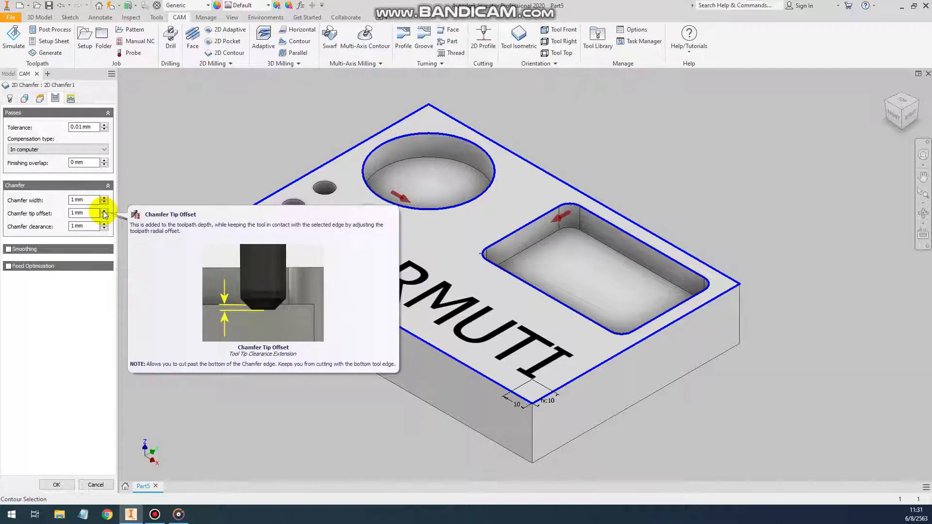
{"action": "left_click", "coordinate": [104, 212]}
{"action": "left_click", "coordinate": [94, 213]}
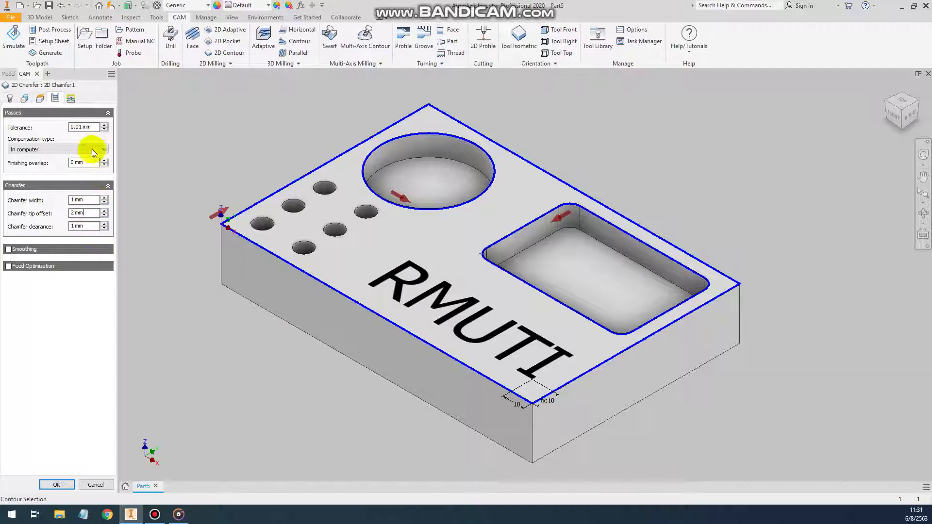
{"action": "left_click", "coordinate": [77, 102]}
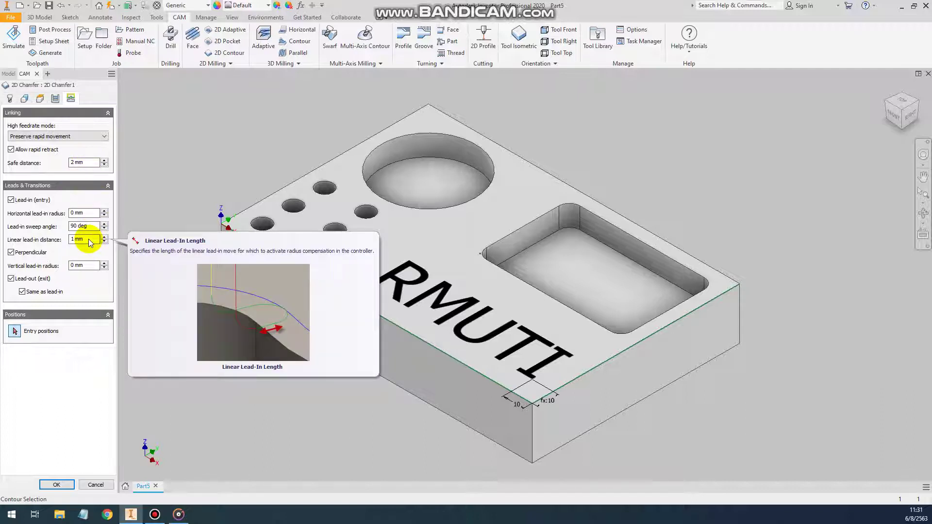
{"action": "left_click", "coordinate": [57, 484]}
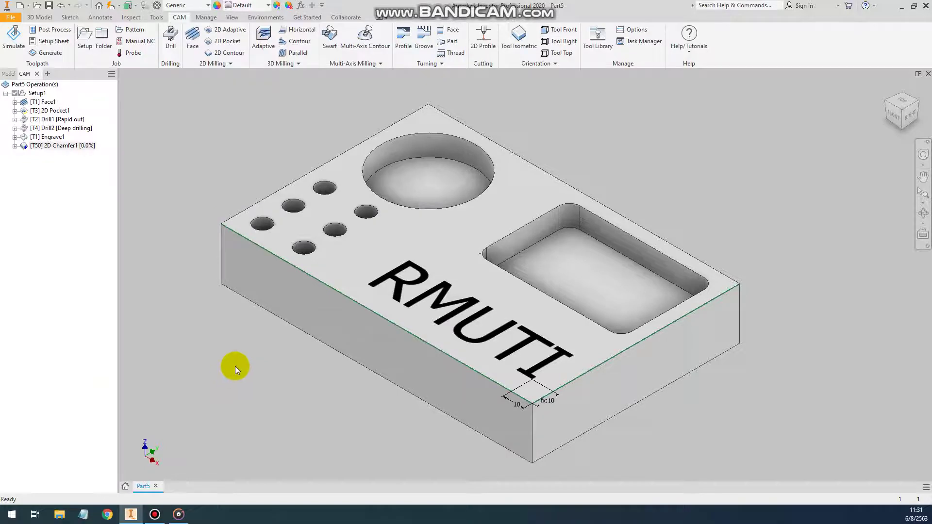
Step: Orbit the block with Free Orbit to view the 2D Chamfer1 toolpath from behind
{"action": "middle_click_drag", "start_coordinate": [583, 118], "coordinate": [569, 118]}
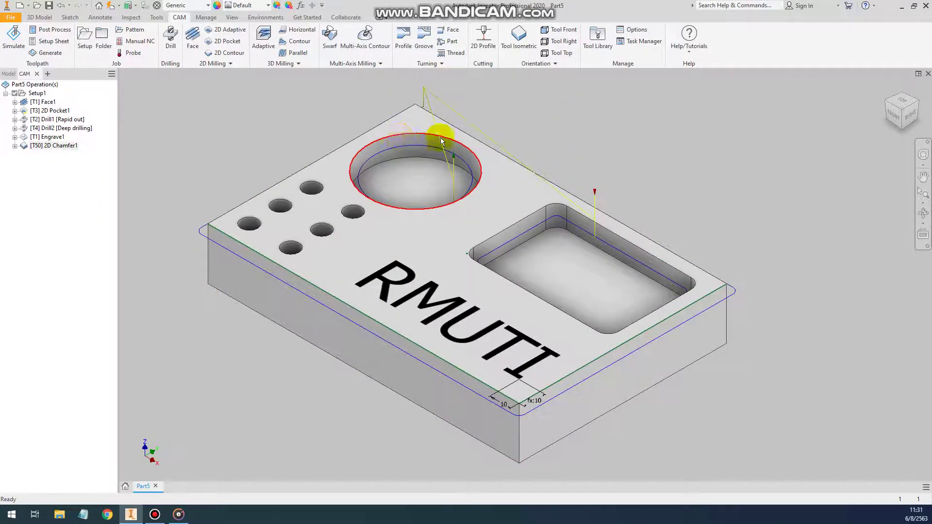
{"action": "key", "text": "F4"}
{"action": "mouse_move", "coordinate": [617, 293]}
{"action": "left_mouse_down"}
{"action": "mouse_move", "coordinate": [305, 244]}
{"action": "mouse_move", "coordinate": [277, 254]}
{"action": "mouse_move", "coordinate": [243, 220]}
{"action": "left_mouse_up"}
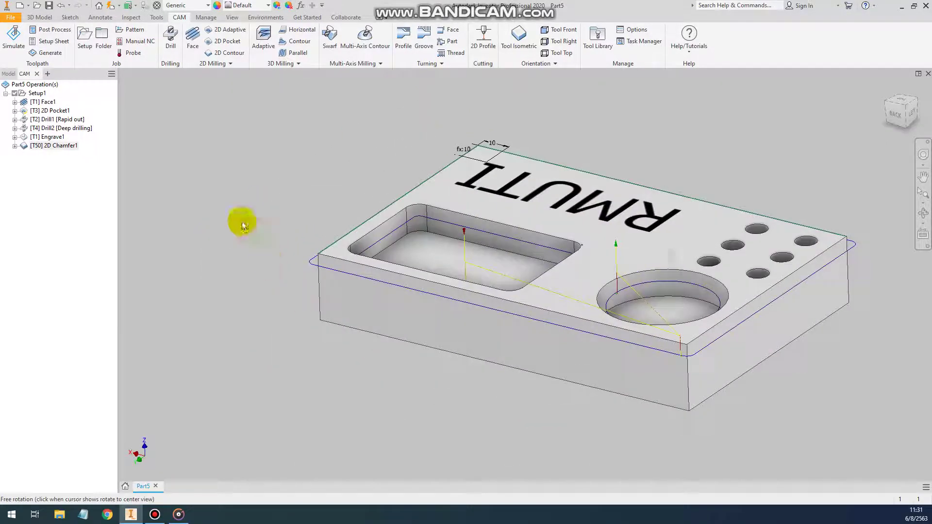
Step: Briefly run and close a stock simulation, then start simulating 2D Chamfer1 alone
{"action": "left_click", "coordinate": [10, 39]}
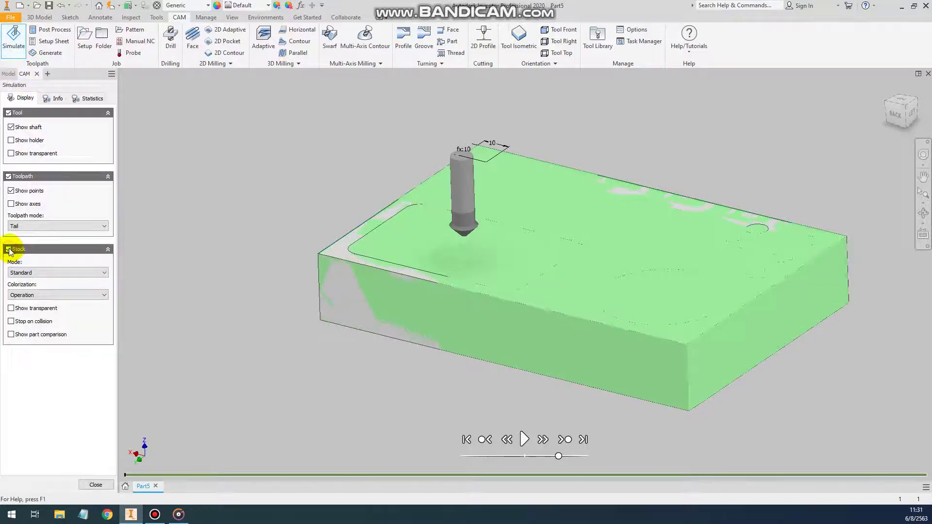
{"action": "left_click", "coordinate": [8, 249]}
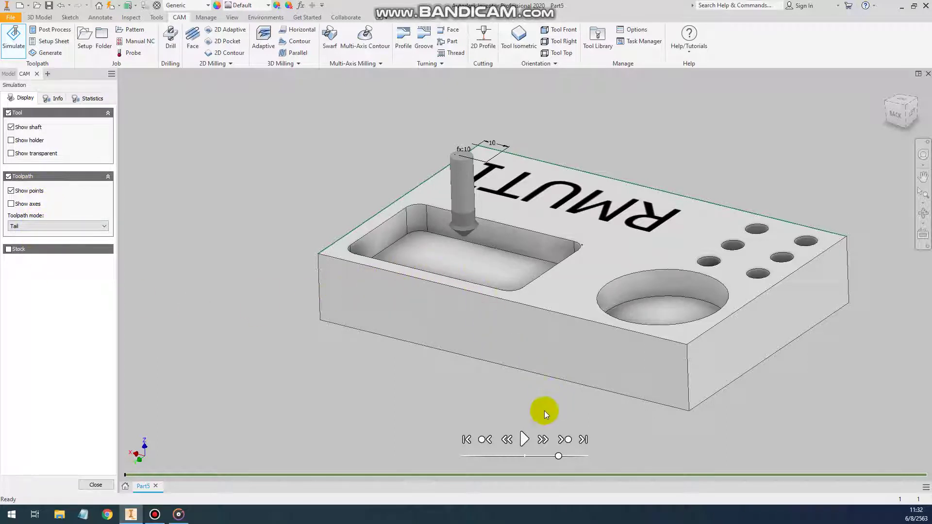
{"action": "left_click", "coordinate": [96, 484]}
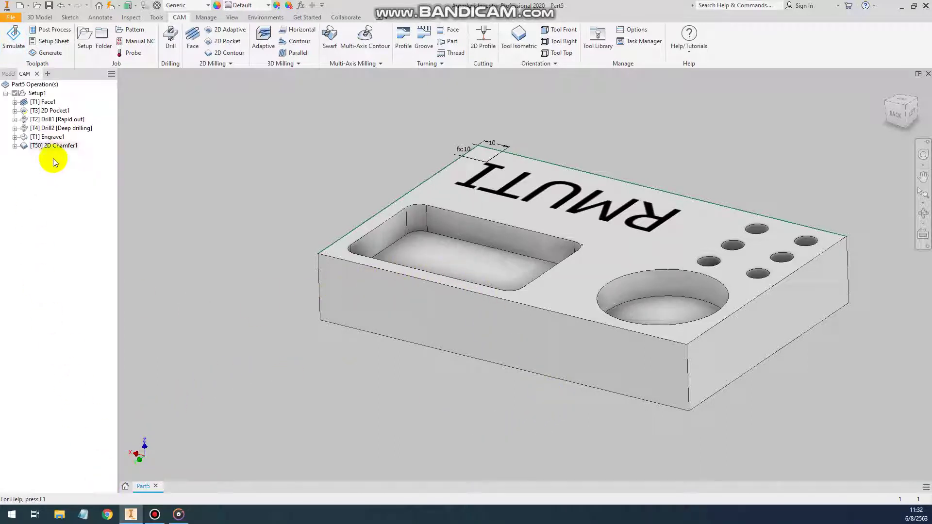
{"action": "left_click", "coordinate": [65, 145]}
{"action": "left_click", "coordinate": [13, 36]}
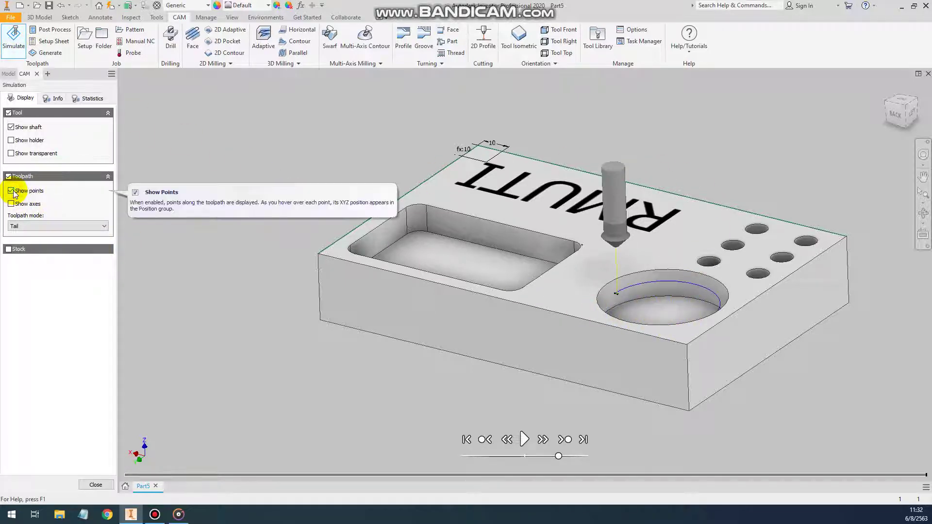
Step: Show the full chamfer toolpath and inspect toolpath points around the round pocket
{"action": "left_click", "coordinate": [20, 226]}
{"action": "left_click", "coordinate": [25, 235]}
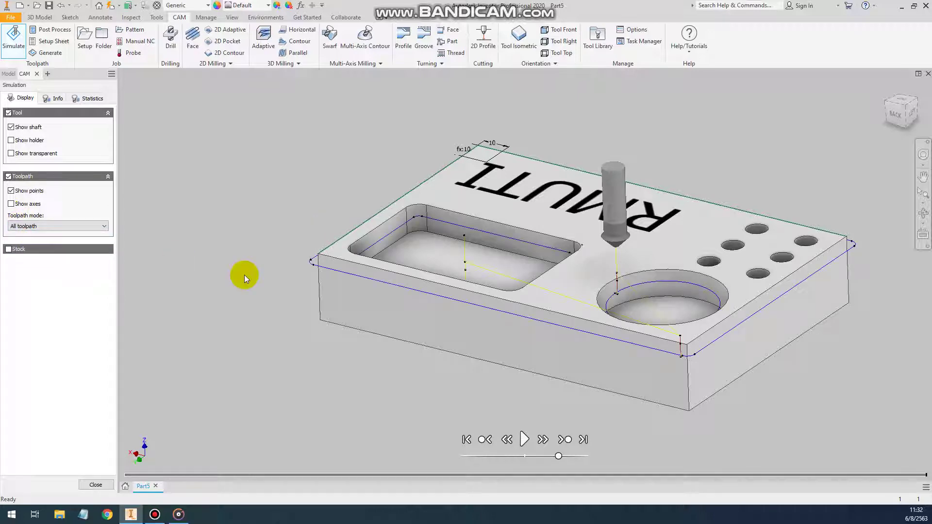
{"action": "scroll", "coordinate": [627, 299], "scroll_direction": "up", "scroll_amount": 3}
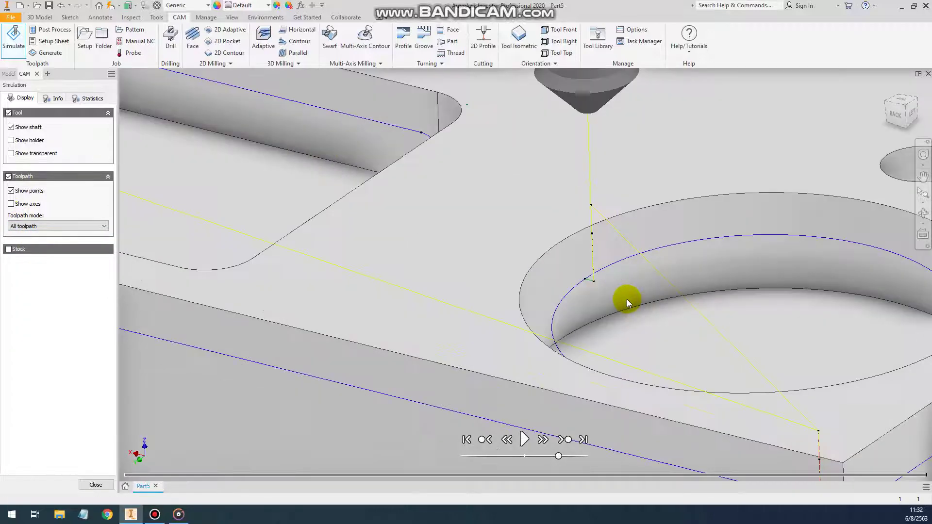
{"action": "scroll", "coordinate": [627, 299], "scroll_direction": "up", "scroll_amount": 2}
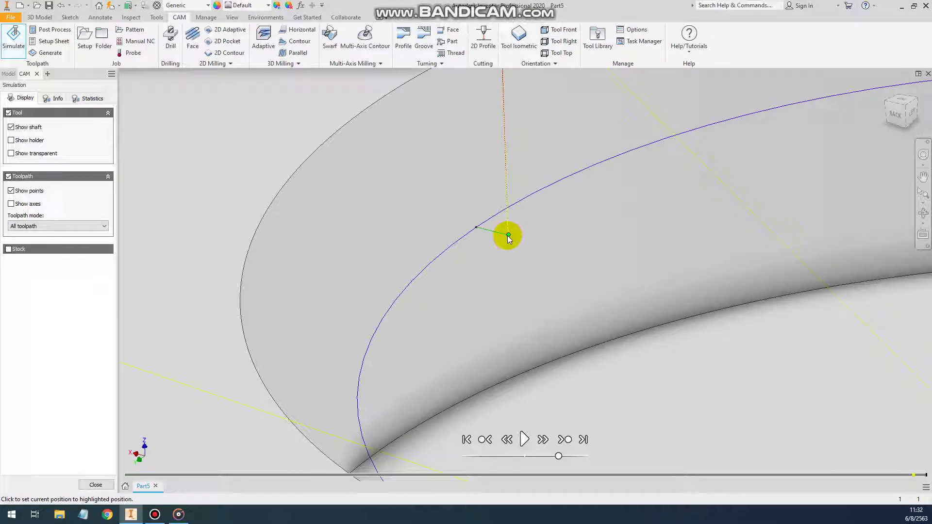
{"action": "left_click", "coordinate": [507, 237]}
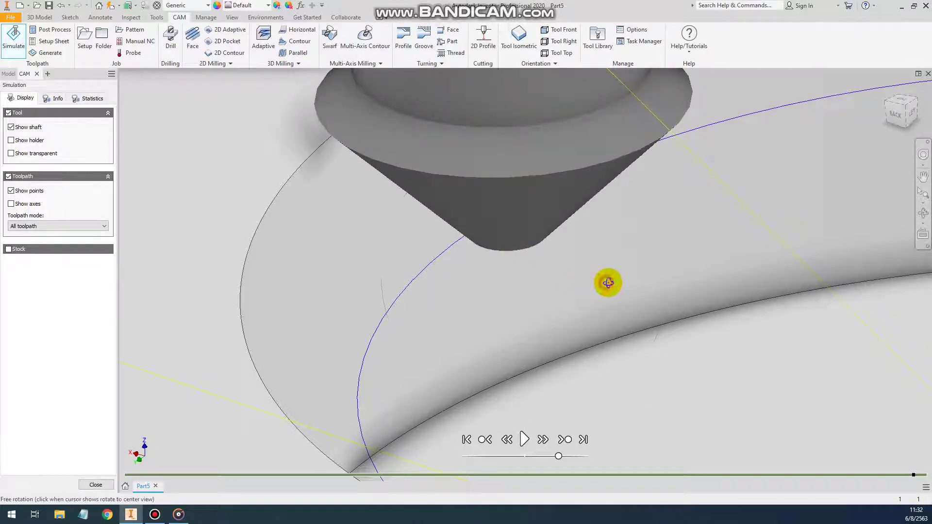
{"action": "middle_click_drag", "start_coordinate": [607, 281], "coordinate": [640, 281], "text": "shift"}
{"action": "scroll", "coordinate": [607, 278], "scroll_direction": "down", "scroll_amount": 5}
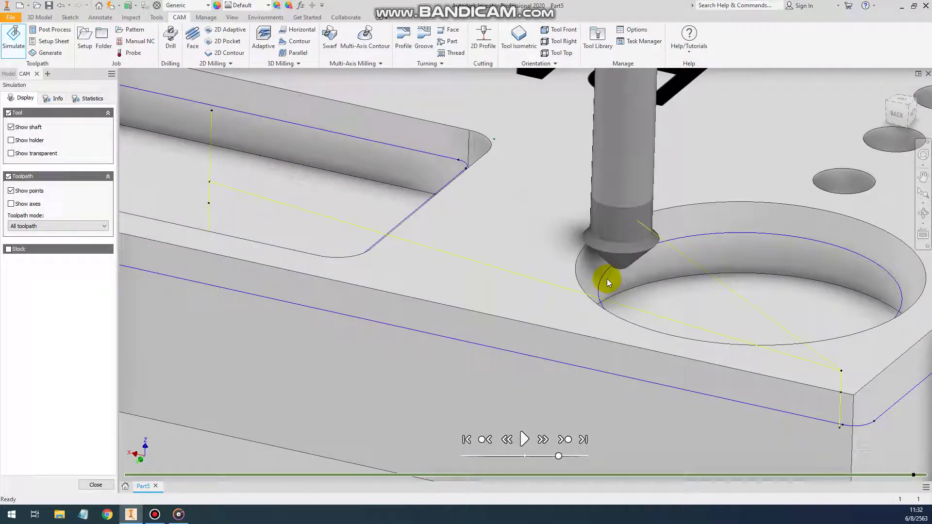
{"action": "middle_click_drag", "start_coordinate": [673, 289], "coordinate": [480, 212]}
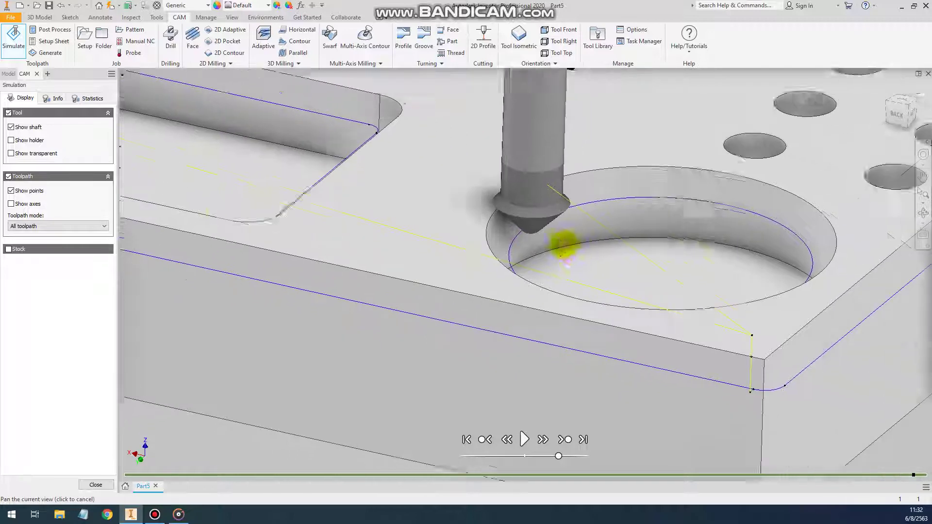
{"action": "scroll", "coordinate": [551, 273], "scroll_direction": "down", "scroll_amount": 5}
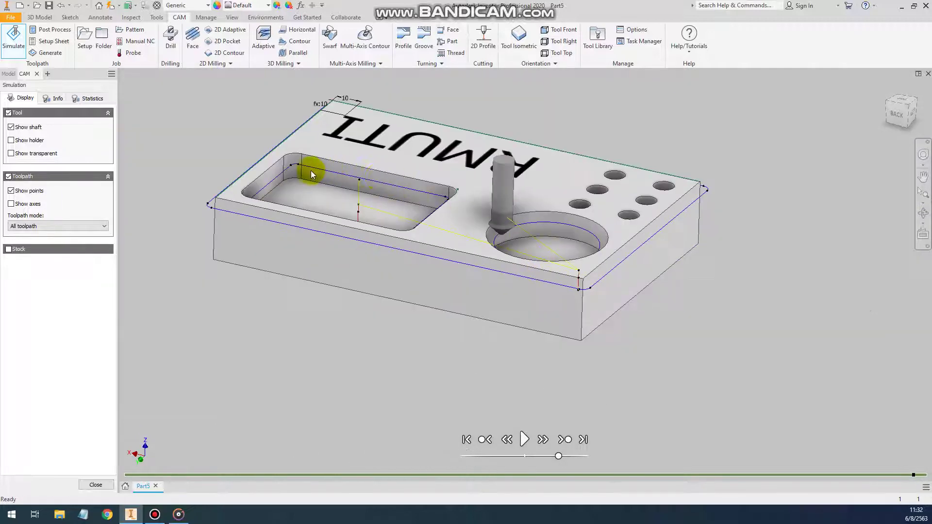
{"action": "scroll", "coordinate": [301, 171], "scroll_direction": "up", "scroll_amount": 4}
{"action": "scroll", "coordinate": [491, 237], "scroll_direction": "down", "scroll_amount": 4}
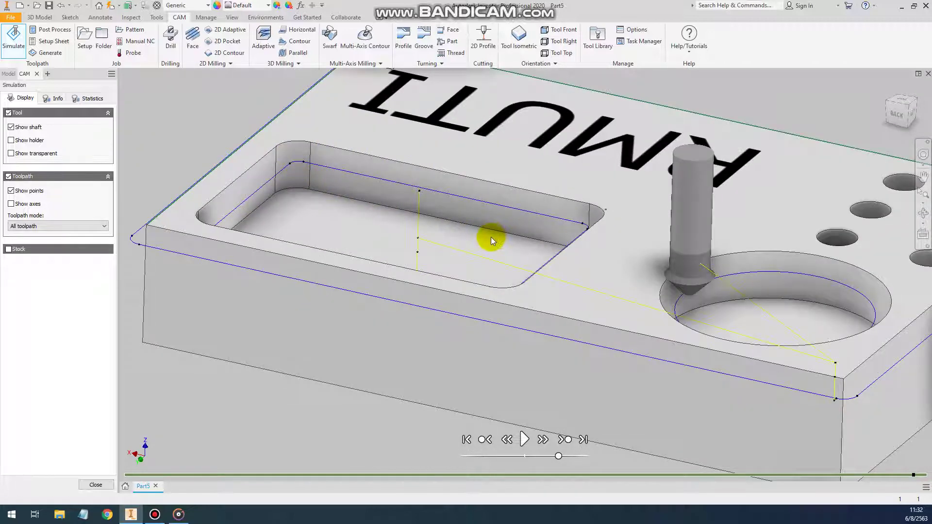
Step: Inspect the chamfer toolpath from the back and from a tilted view
{"action": "mouse_move", "coordinate": [557, 270]}
{"action": "middle_mouse_down", "text": "shift"}
{"action": "mouse_move", "coordinate": [529, 307]}
{"action": "mouse_move", "coordinate": [562, 289]}
{"action": "mouse_move", "coordinate": [611, 308]}
{"action": "mouse_move", "coordinate": [578, 307]}
{"action": "middle_mouse_up", "text": "shift"}
{"action": "left_click", "coordinate": [899, 114]}
{"action": "scroll", "coordinate": [581, 339], "scroll_direction": "up", "scroll_amount": 3}
{"action": "mouse_move", "coordinate": [577, 324]}
{"action": "middle_mouse_down", "text": "shift"}
{"action": "mouse_move", "coordinate": [545, 253]}
{"action": "mouse_move", "coordinate": [529, 285]}
{"action": "mouse_move", "coordinate": [507, 289]}
{"action": "middle_mouse_up", "text": "shift"}
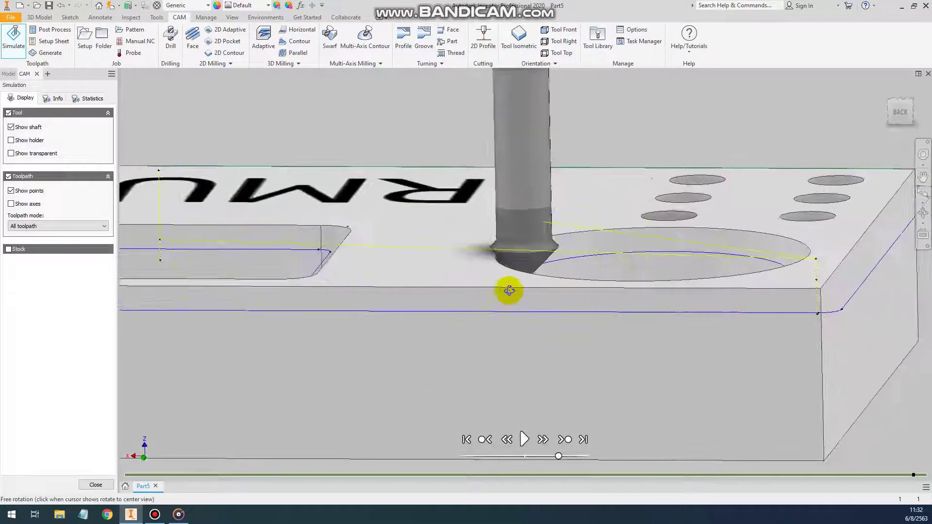
{"action": "scroll", "coordinate": [496, 254], "scroll_direction": "up", "scroll_amount": 4}
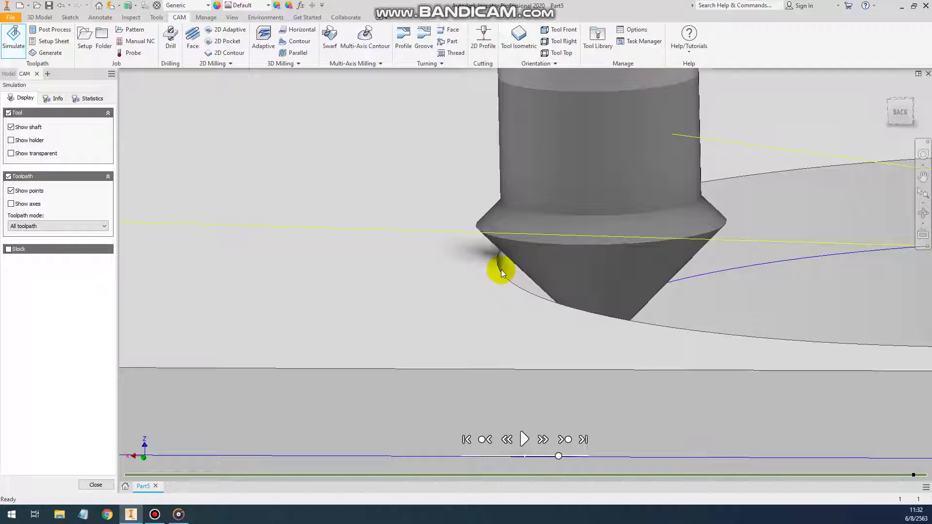
{"action": "scroll", "coordinate": [500, 270], "scroll_direction": "down", "scroll_amount": 3}
{"action": "scroll", "coordinate": [501, 269], "scroll_direction": "down", "scroll_amount": 2}
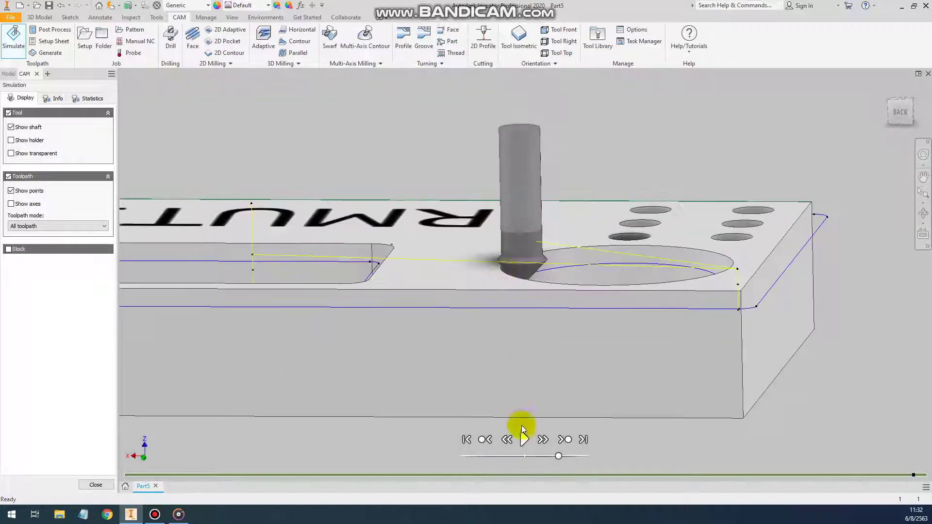
{"action": "scroll", "coordinate": [488, 296], "scroll_direction": "down", "scroll_amount": 3}
{"action": "scroll", "coordinate": [488, 296], "scroll_direction": "down", "scroll_amount": 2}
Step: Show the stock, hide toolpath points, set toolpath mode to Tail, and play to the end
{"action": "left_click", "coordinate": [8, 249]}
{"action": "left_click", "coordinate": [11, 191]}
{"action": "left_click", "coordinate": [29, 226]}
{"action": "left_click", "coordinate": [32, 260]}
{"action": "left_click", "coordinate": [524, 439]}
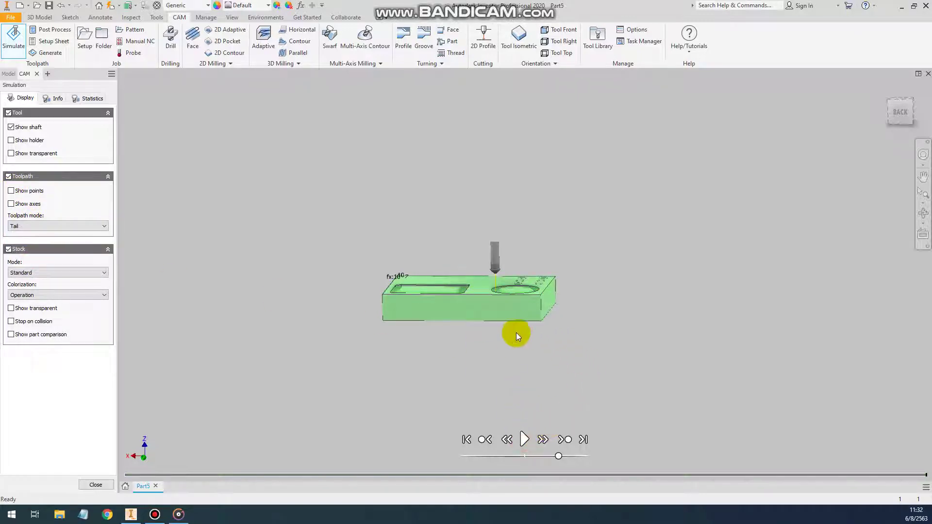
{"action": "middle_click_drag", "start_coordinate": [541, 350], "coordinate": [531, 406], "text": "shift"}
{"action": "left_click", "coordinate": [887, 87]}
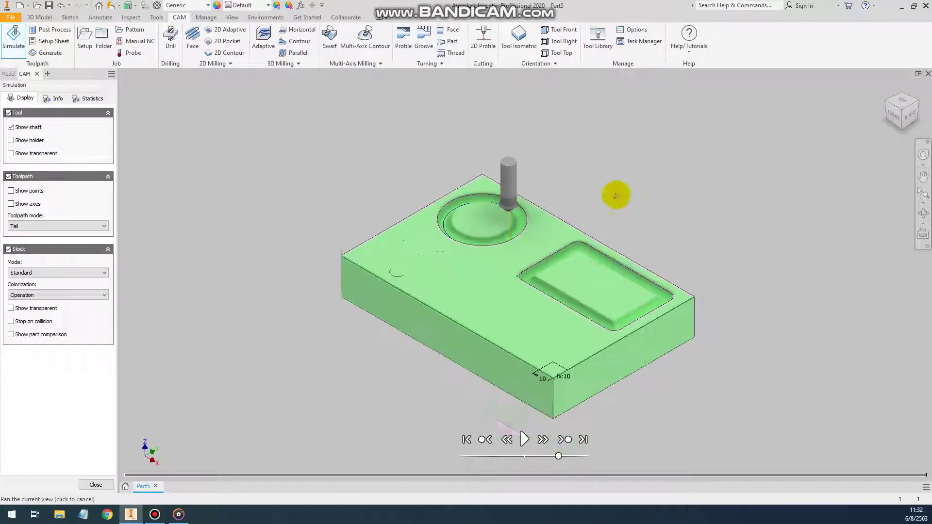
Step: Close the simulation and simulate 2D Pocket1 and 2D Chamfer1 together
{"action": "left_click", "coordinate": [96, 485]}
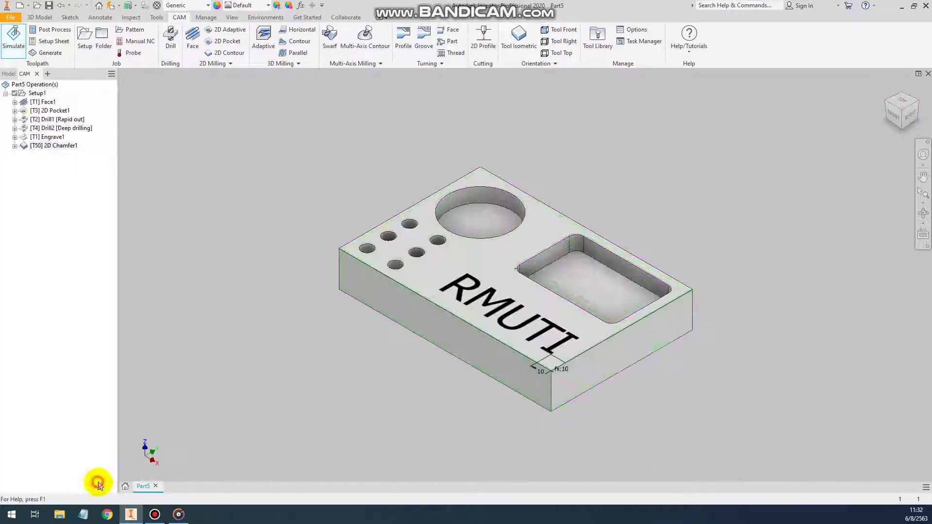
{"action": "left_click", "coordinate": [50, 111]}
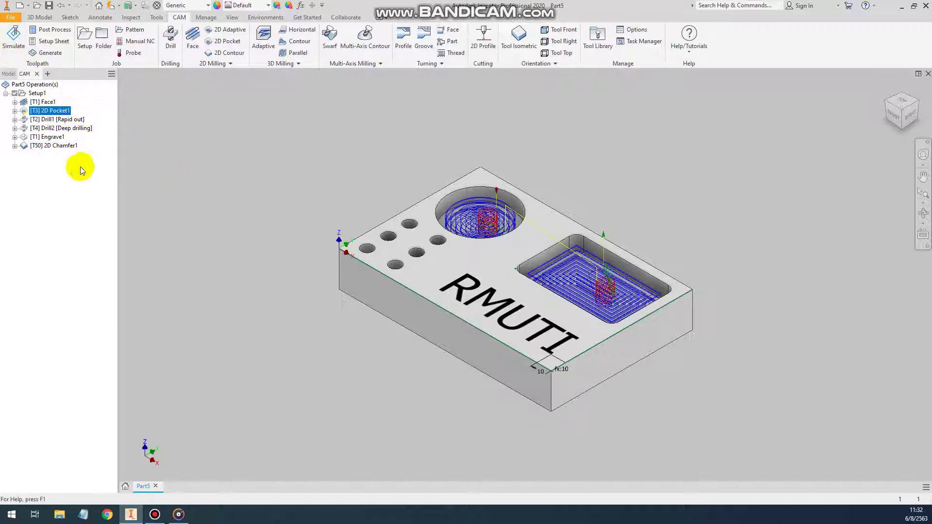
{"action": "left_click", "coordinate": [67, 146], "text": "ctrl"}
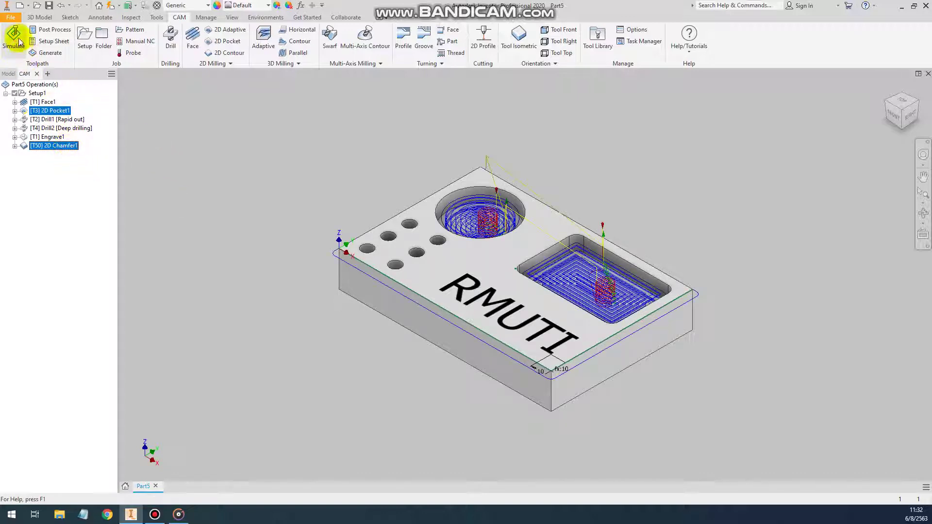
{"action": "left_click", "coordinate": [19, 43]}
Step: Play the pocket-and-chamfer simulation, adjusting speed, scrubbing ahead, and zooming on the round pocket
{"action": "left_click", "coordinate": [523, 439]}
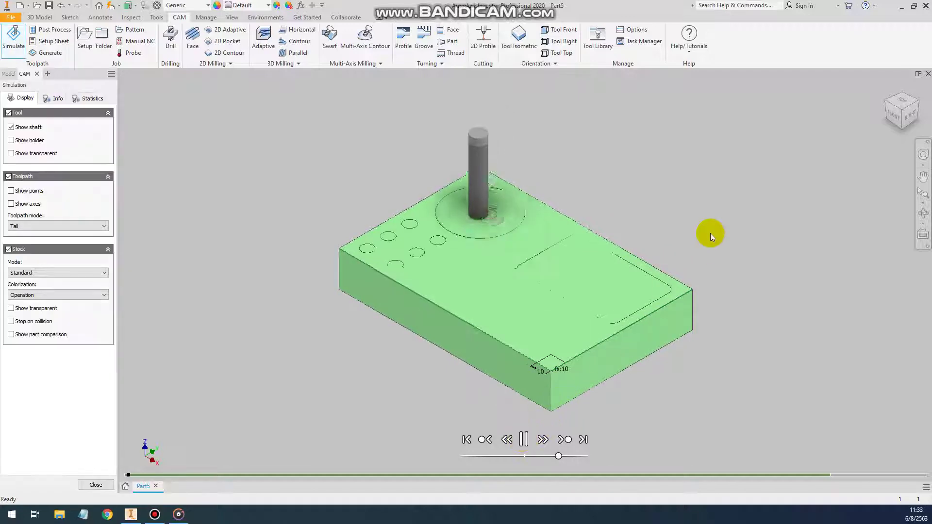
{"action": "left_click_drag", "start_coordinate": [559, 456], "coordinate": [581, 456]}
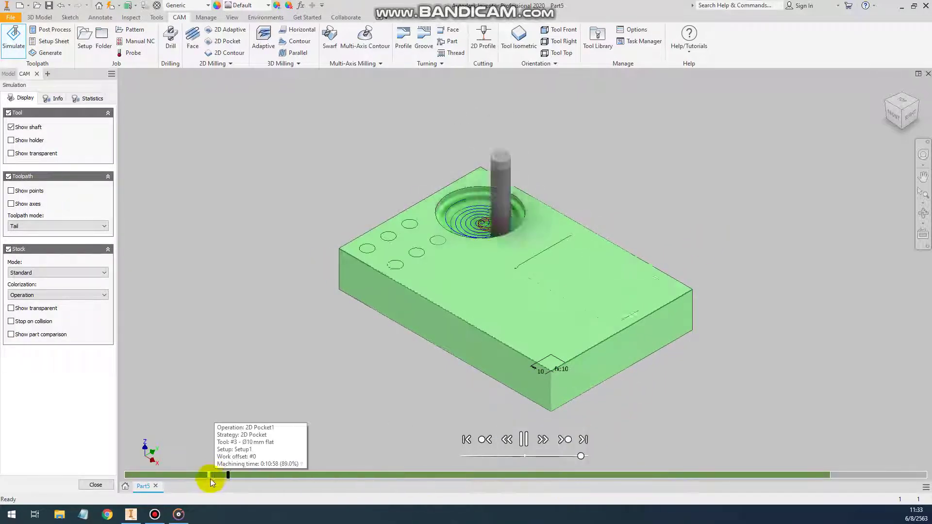
{"action": "left_click_drag", "start_coordinate": [209, 478], "coordinate": [726, 483]}
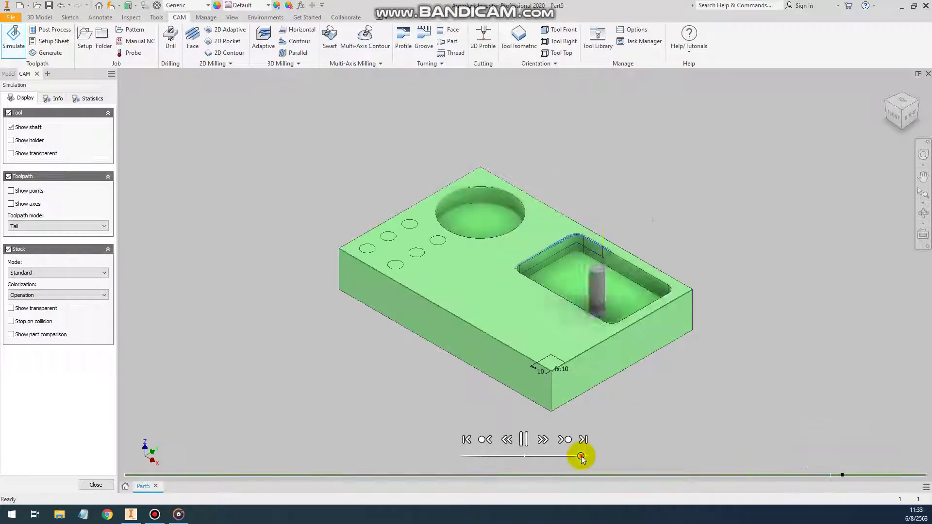
{"action": "left_click_drag", "start_coordinate": [581, 457], "coordinate": [566, 456]}
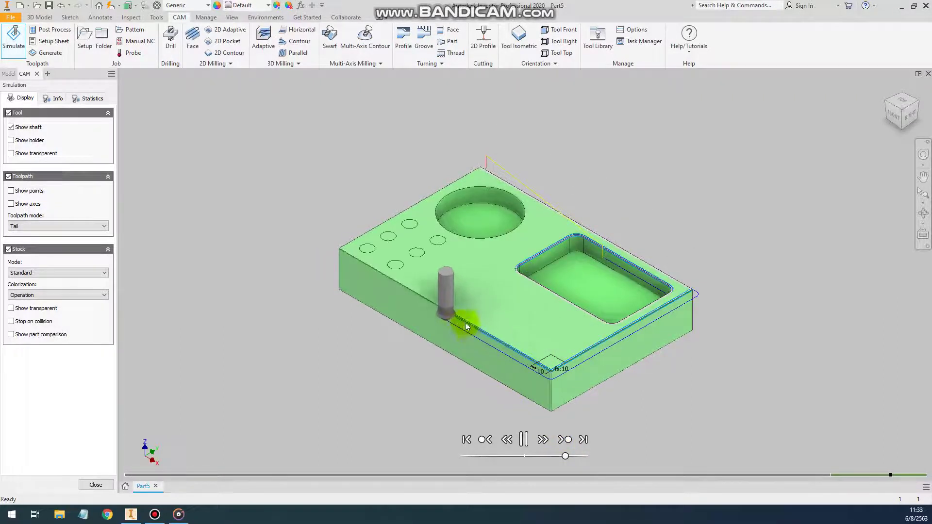
{"action": "scroll", "coordinate": [465, 322], "scroll_direction": "up", "scroll_amount": 3}
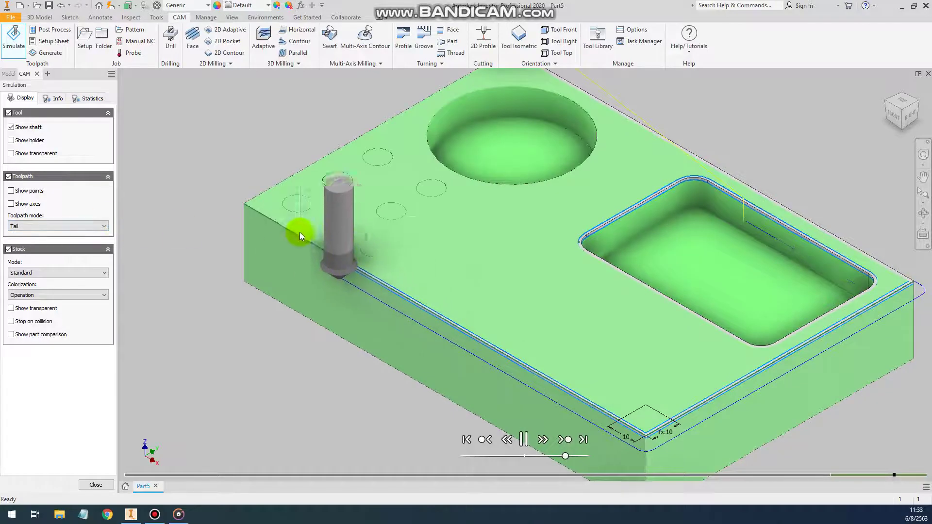
{"action": "scroll", "coordinate": [383, 214], "scroll_direction": "down", "scroll_amount": 5}
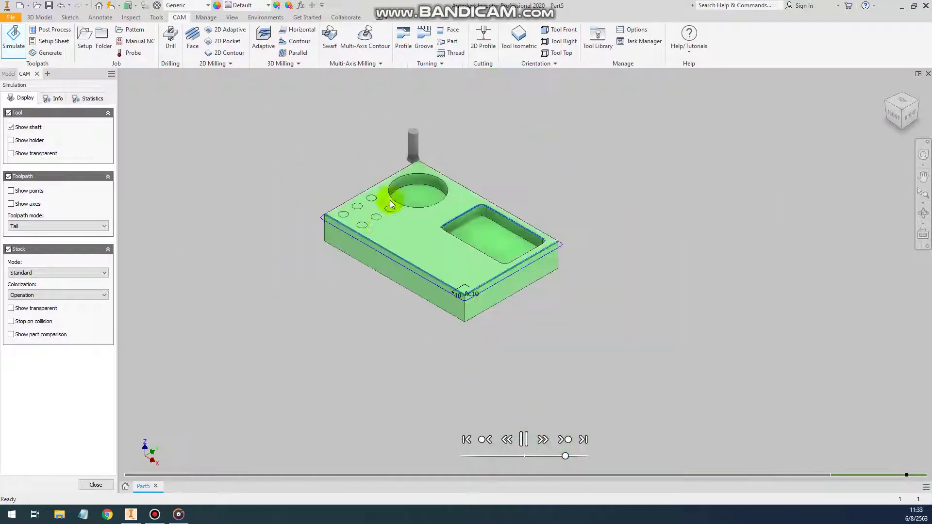
{"action": "scroll", "coordinate": [442, 180], "scroll_direction": "up", "scroll_amount": 5}
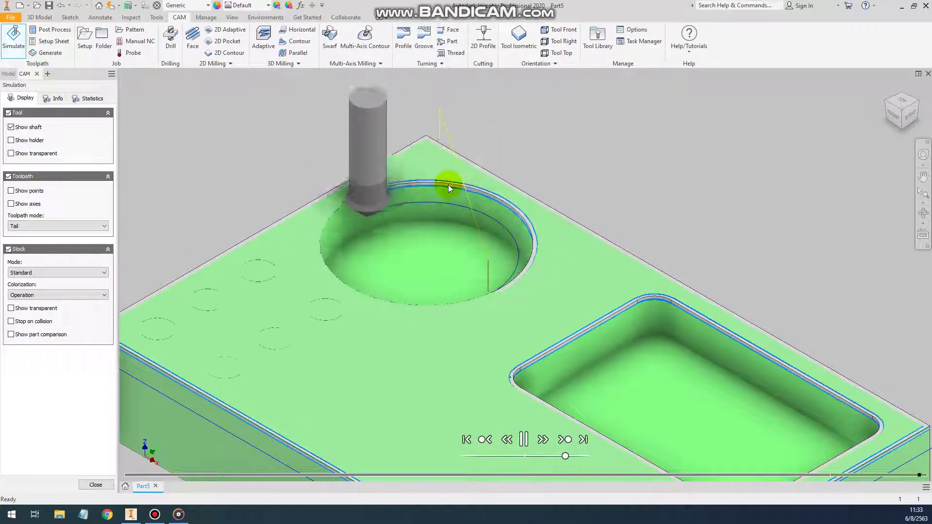